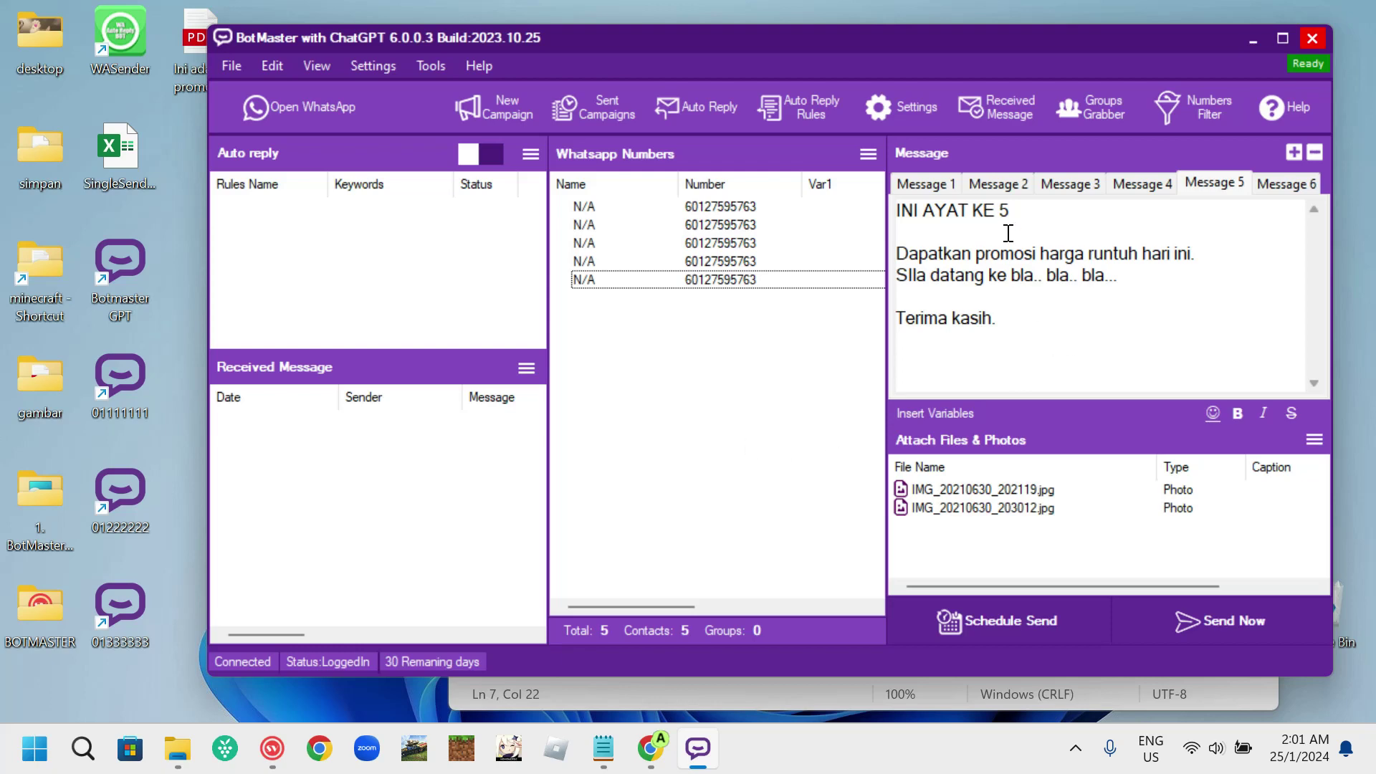
- Bold the INI AYAT KE 5 heading and italicise the 'SIla datang ke bla.. bla.. bla...' line
{"action": "left_click_drag", "start_coordinate": [1035, 215], "coordinate": [888, 215]}
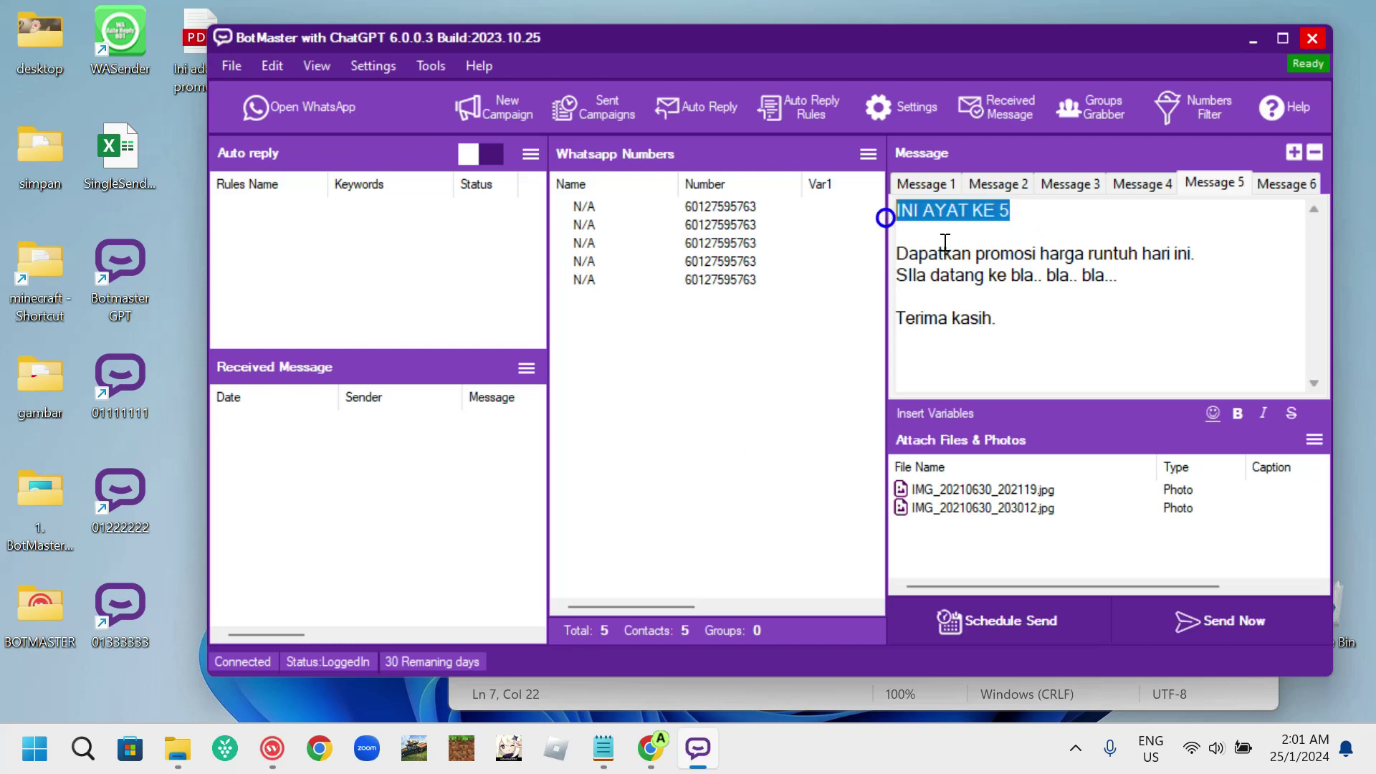
{"action": "left_click", "coordinate": [1237, 415]}
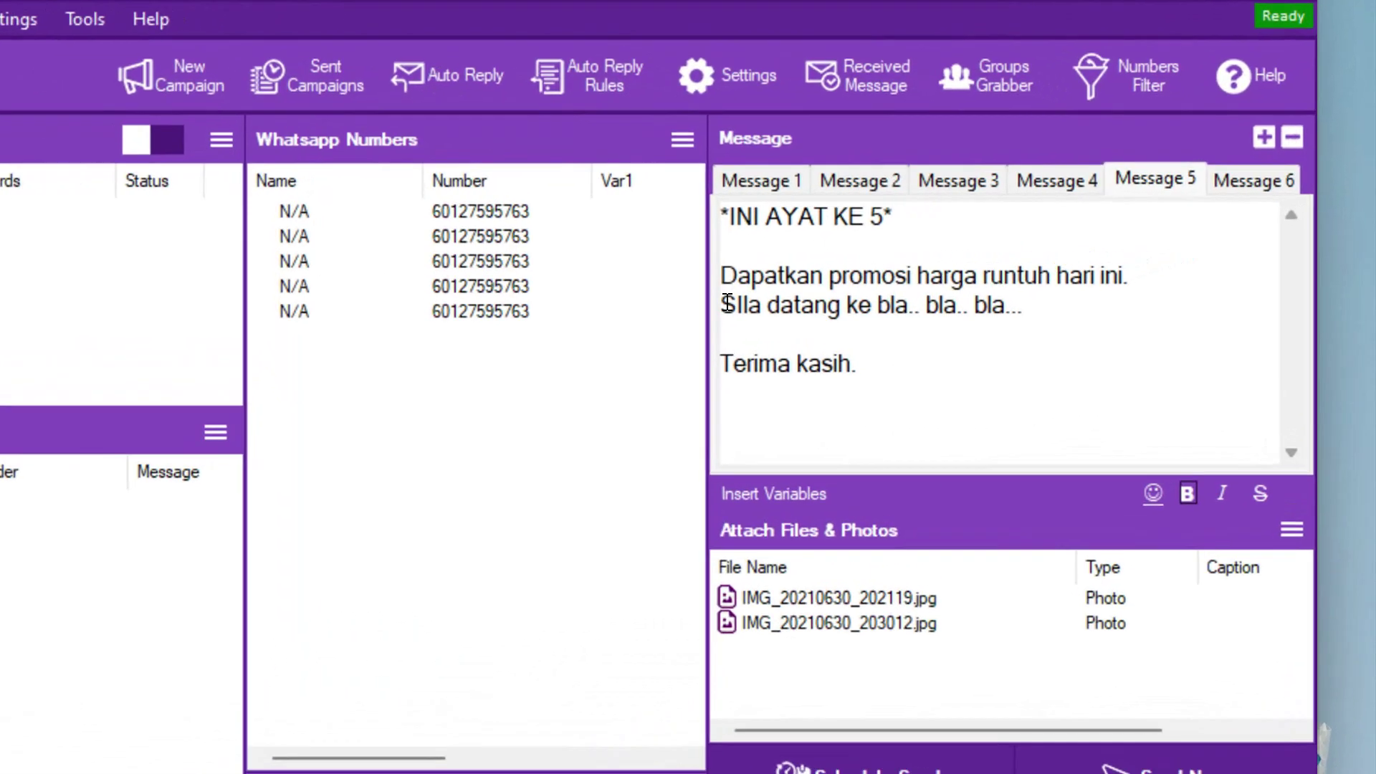
{"action": "left_click_drag", "start_coordinate": [898, 278], "coordinate": [1131, 276]}
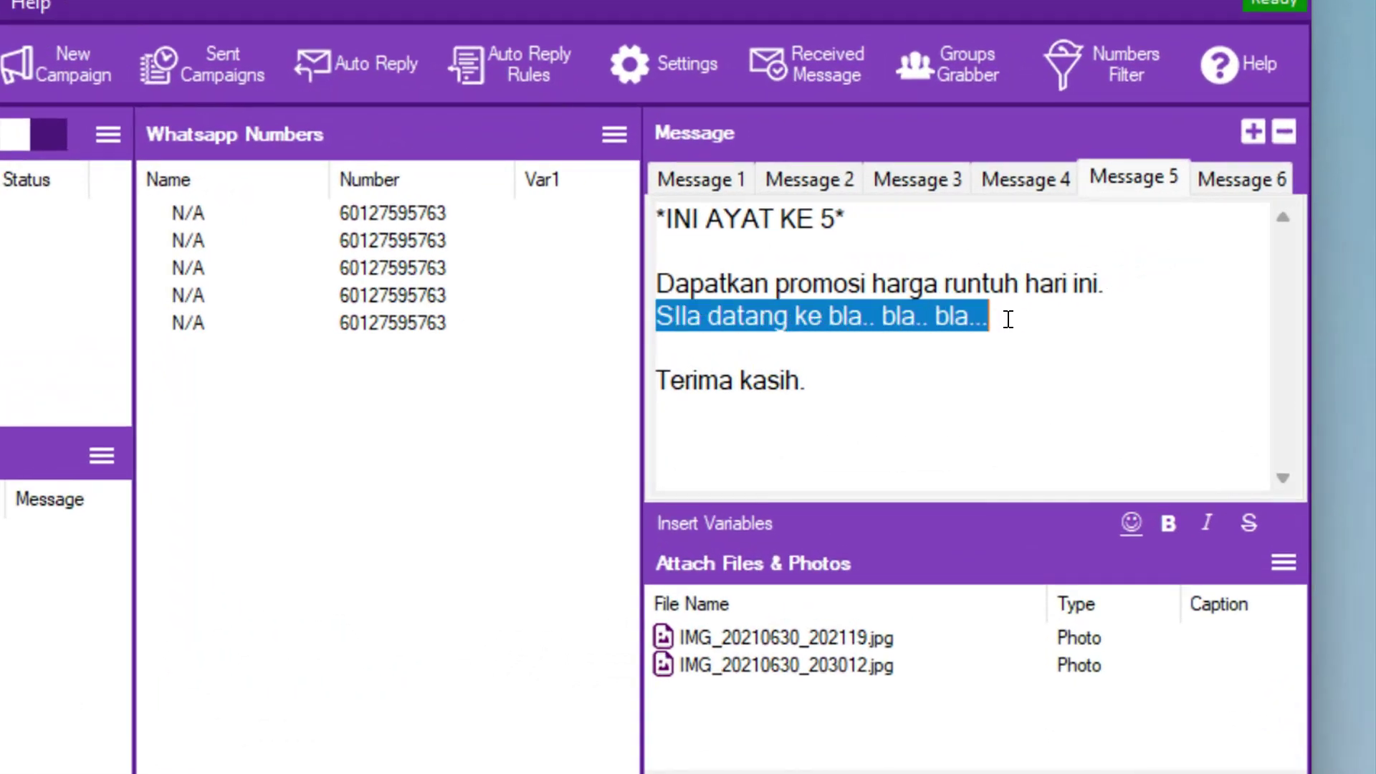
{"action": "left_click", "coordinate": [1208, 523]}
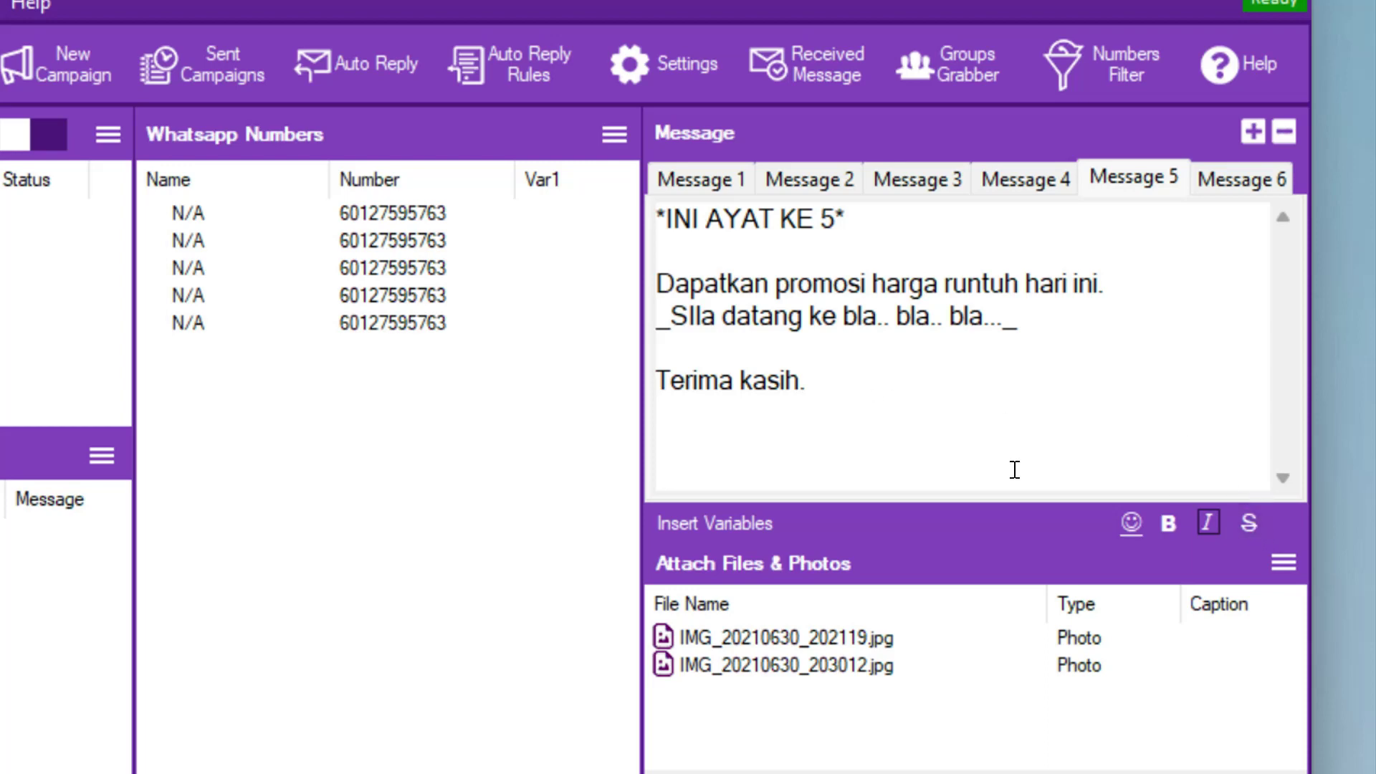
- Add blank lines directly below the Message 5 heading
{"action": "left_click", "coordinate": [883, 387]}
{"action": "left_click", "coordinate": [915, 231]}
{"action": "key", "text": "Return"}
{"action": "key", "text": "Return"}
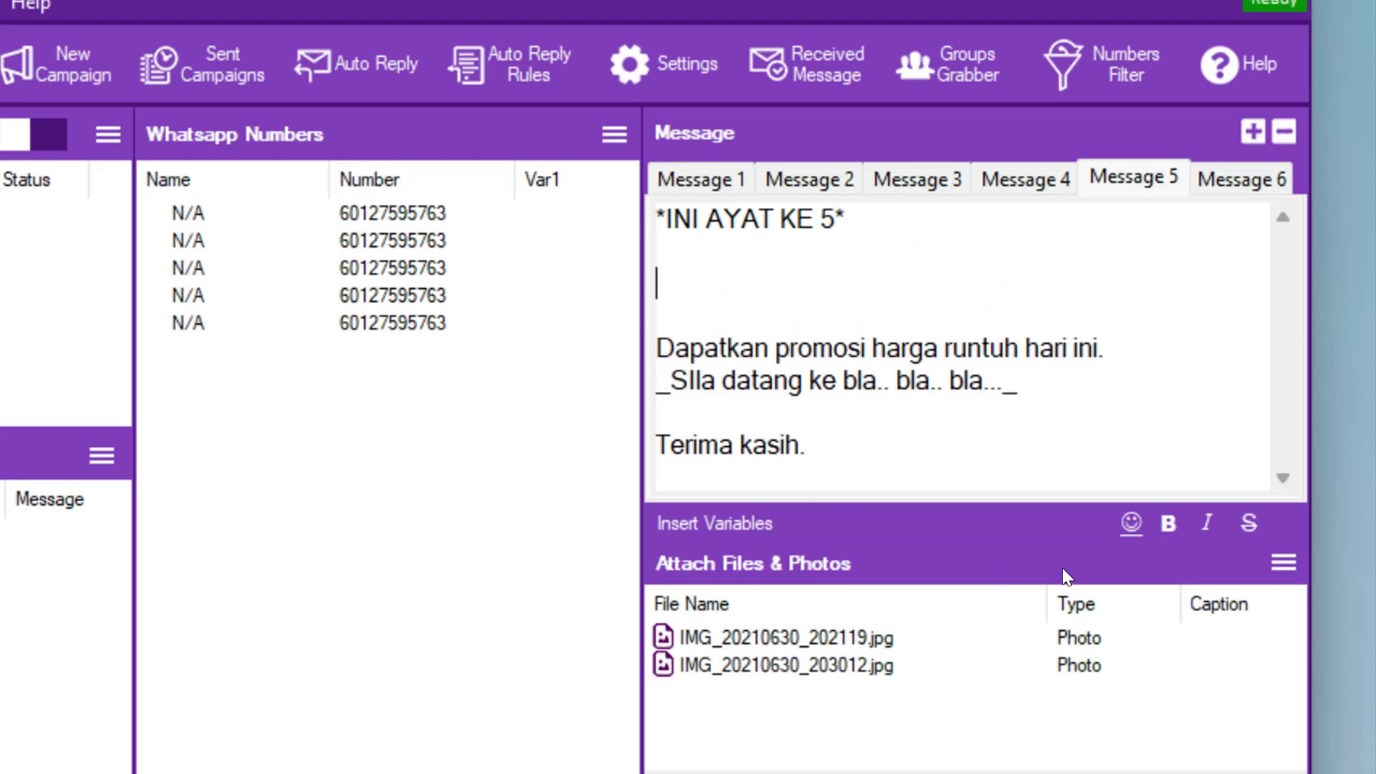
- Copy the smiling-eyes emoji from emojicopy.com and return to the message
{"action": "left_click", "coordinate": [1130, 527]}
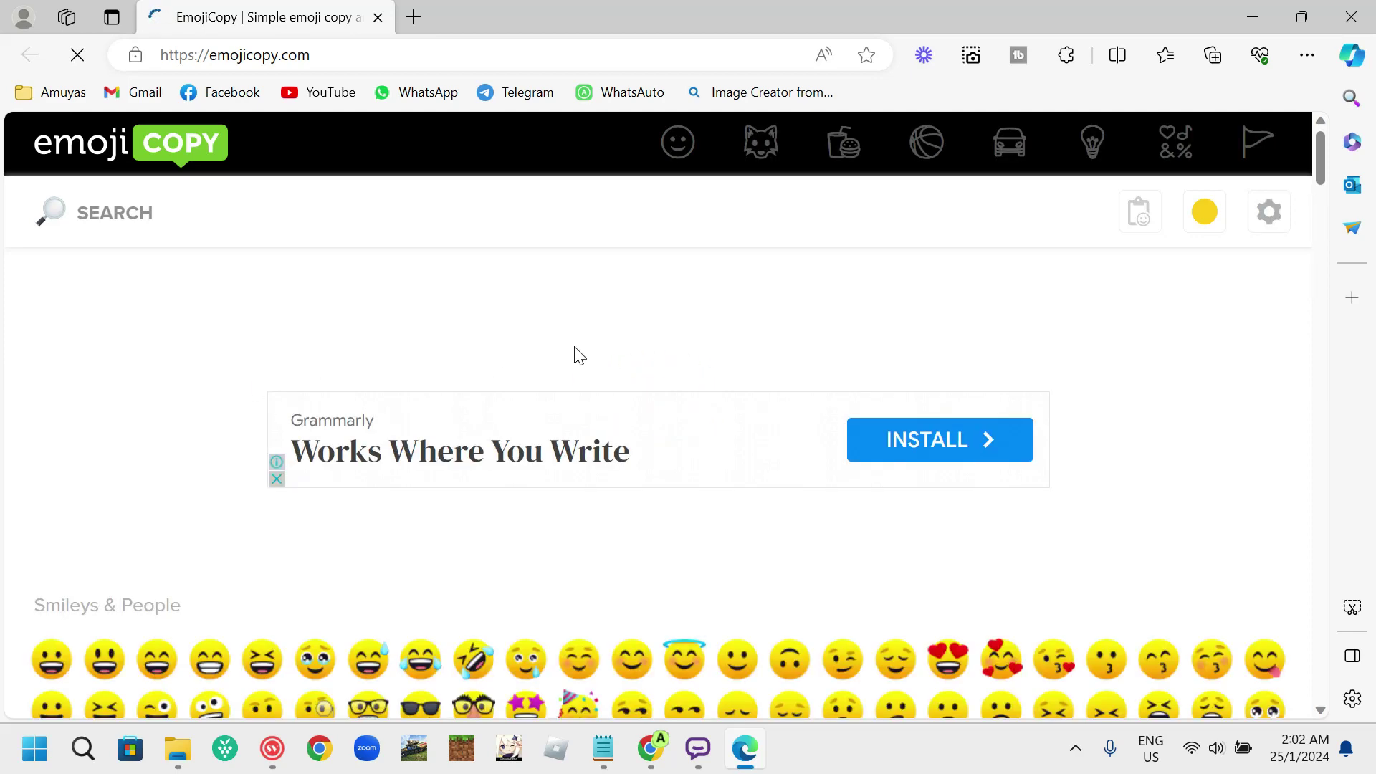
{"action": "scroll", "coordinate": [705, 505], "scroll_direction": "down", "scroll_amount": 4}
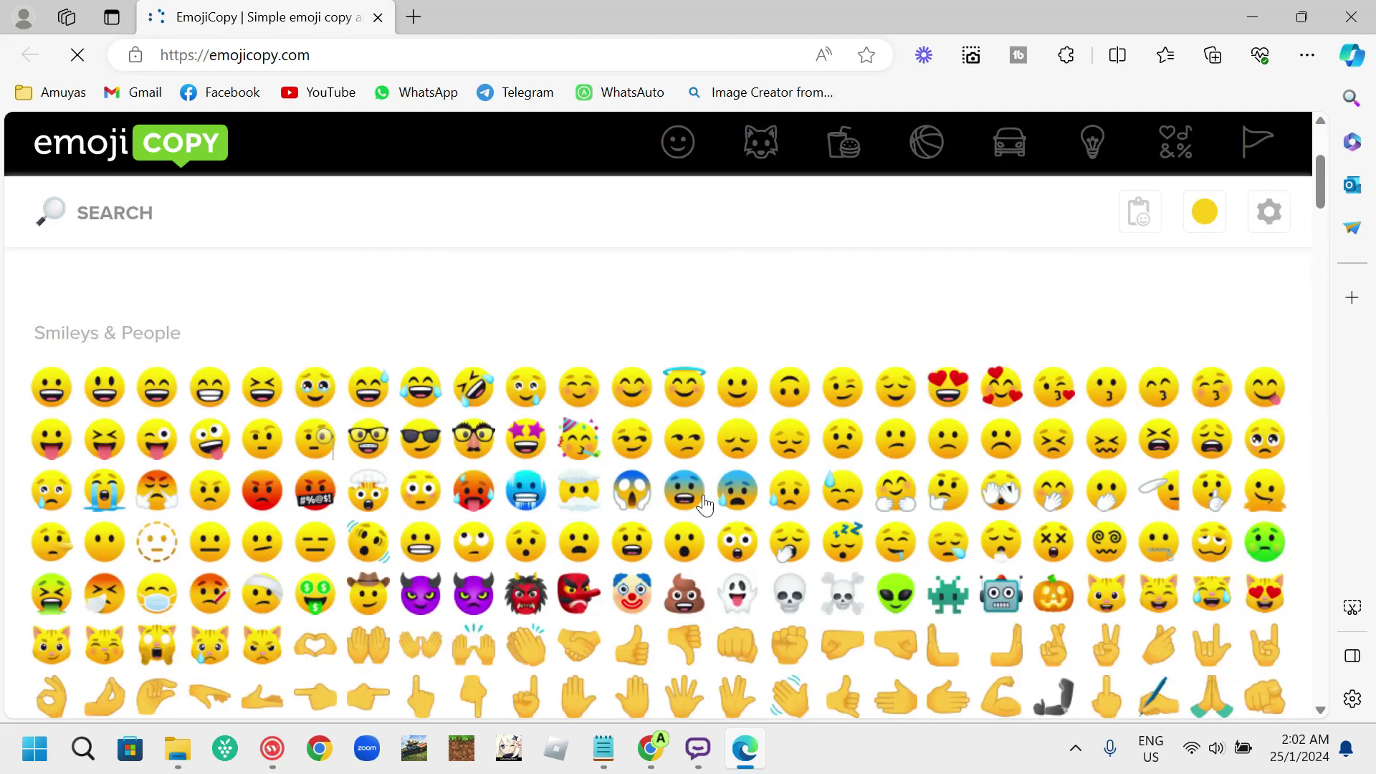
{"action": "left_click", "coordinate": [634, 387]}
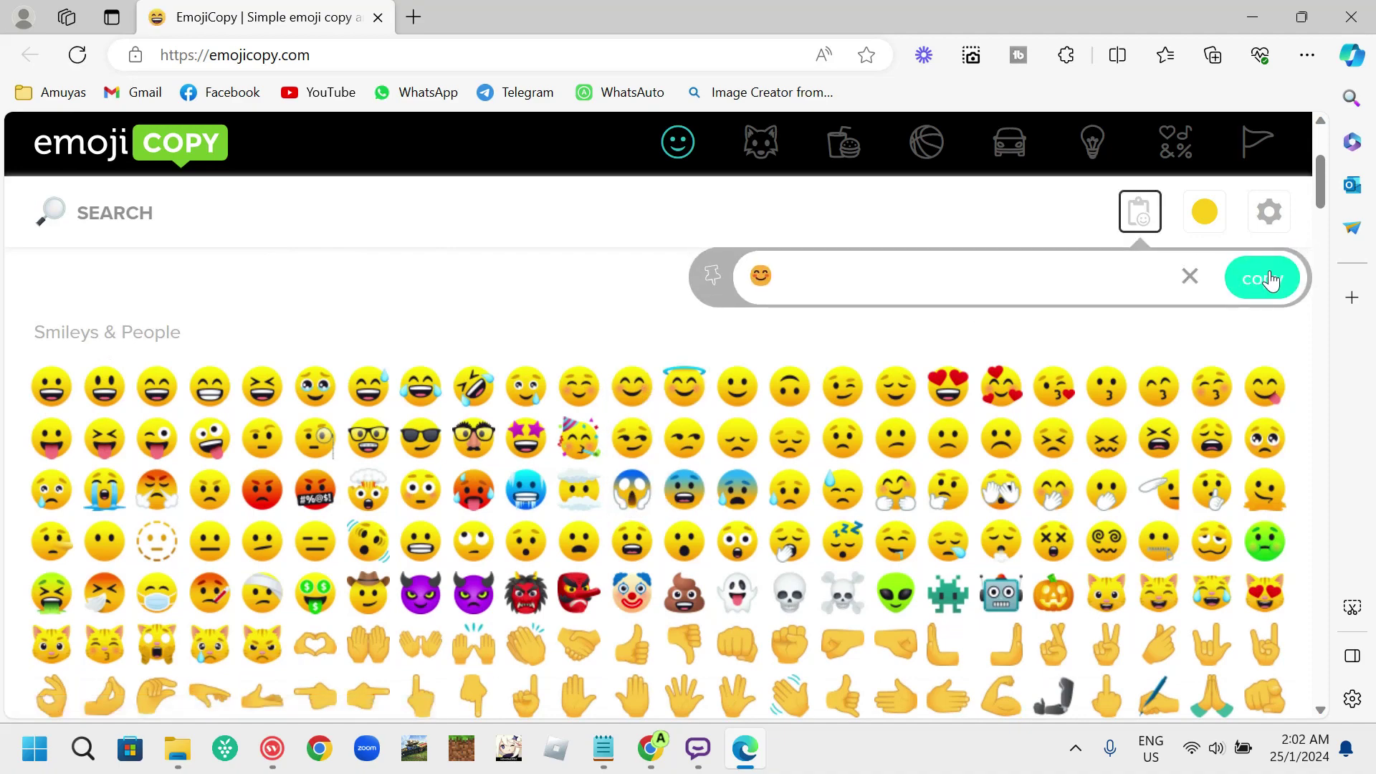
{"action": "left_click", "coordinate": [1350, 17]}
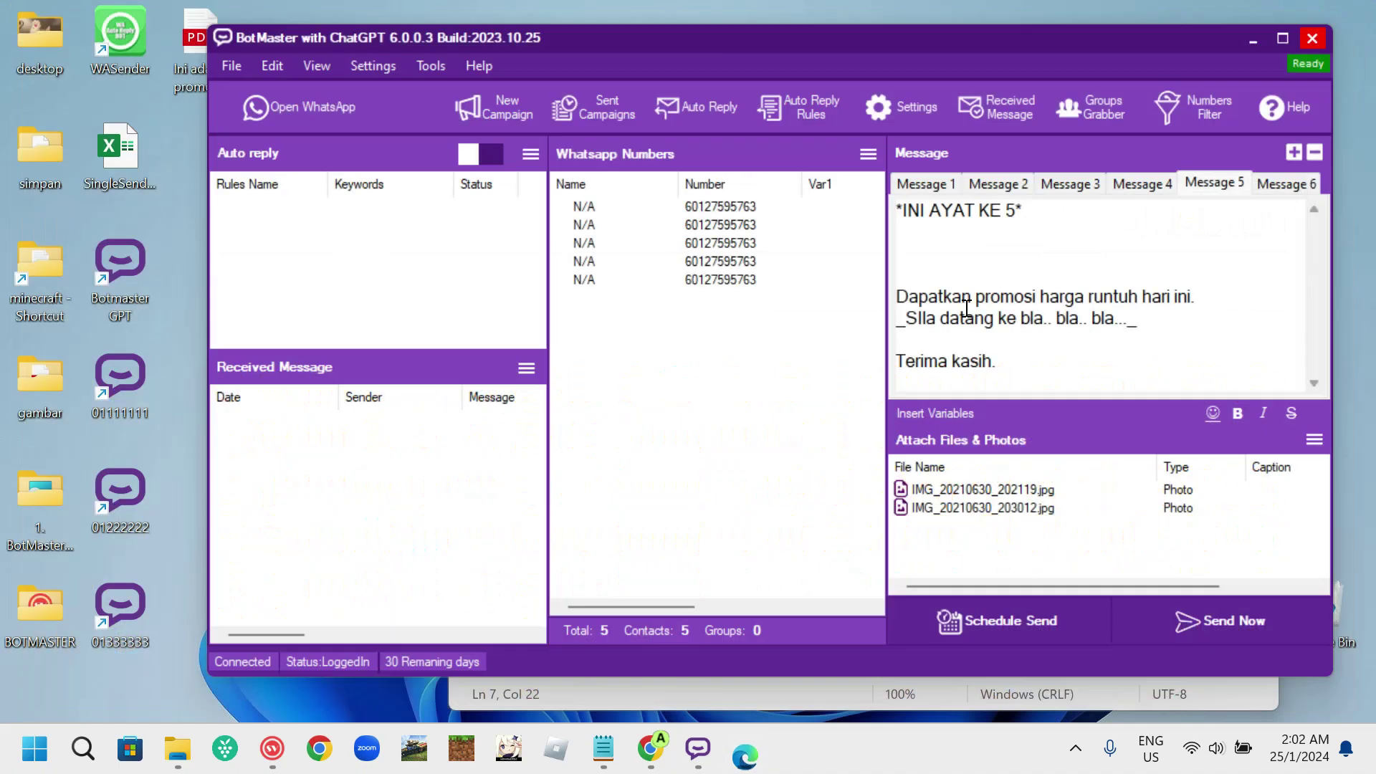
- Paste the copied smiling-eyes emoji onto the blank line under the INI AYAT KE 5 heading
{"action": "left_click", "coordinate": [986, 262]}
{"action": "right_click", "coordinate": [982, 261]}
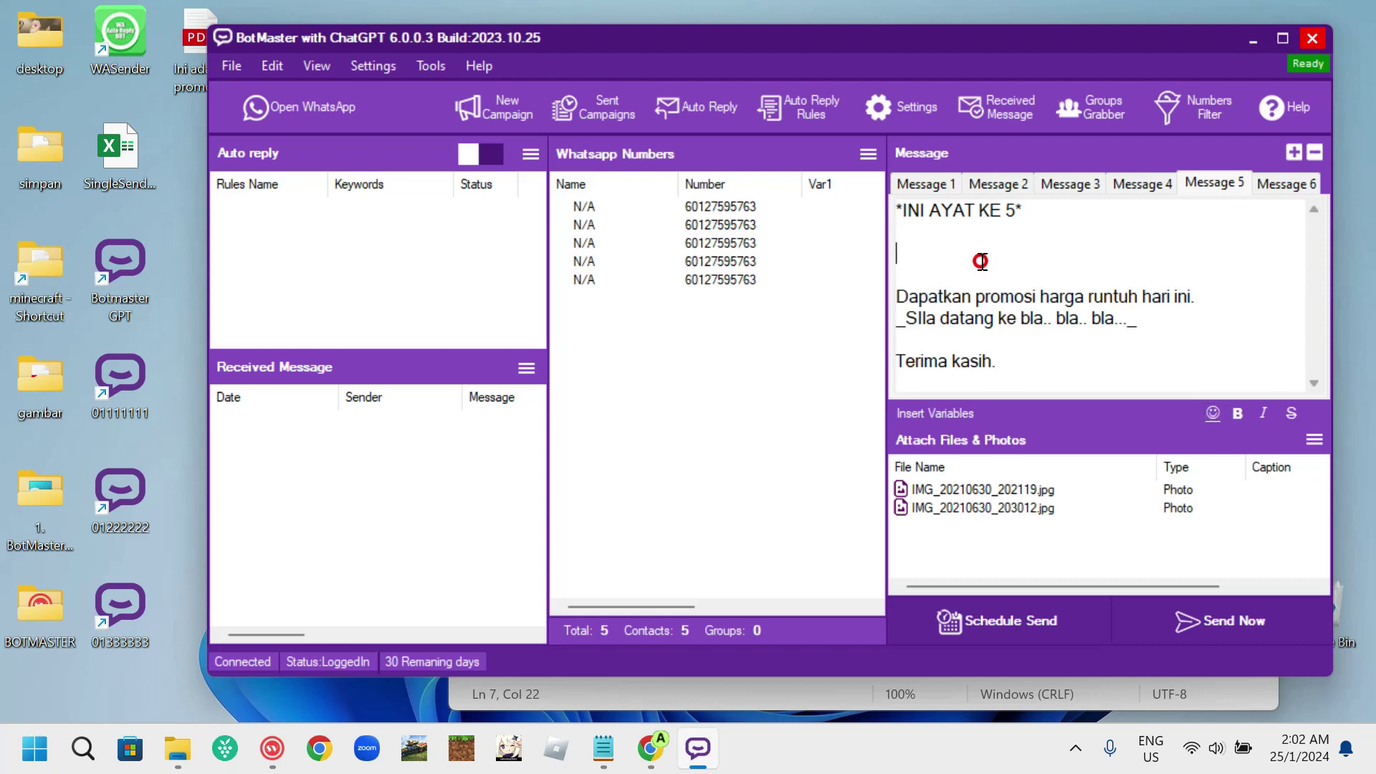
{"action": "left_click", "coordinate": [1049, 356]}
- Scroll through the PROMO AKHIR TAHUN promo message in the WhatsApp Web chat
{"action": "left_click", "coordinate": [651, 630]}
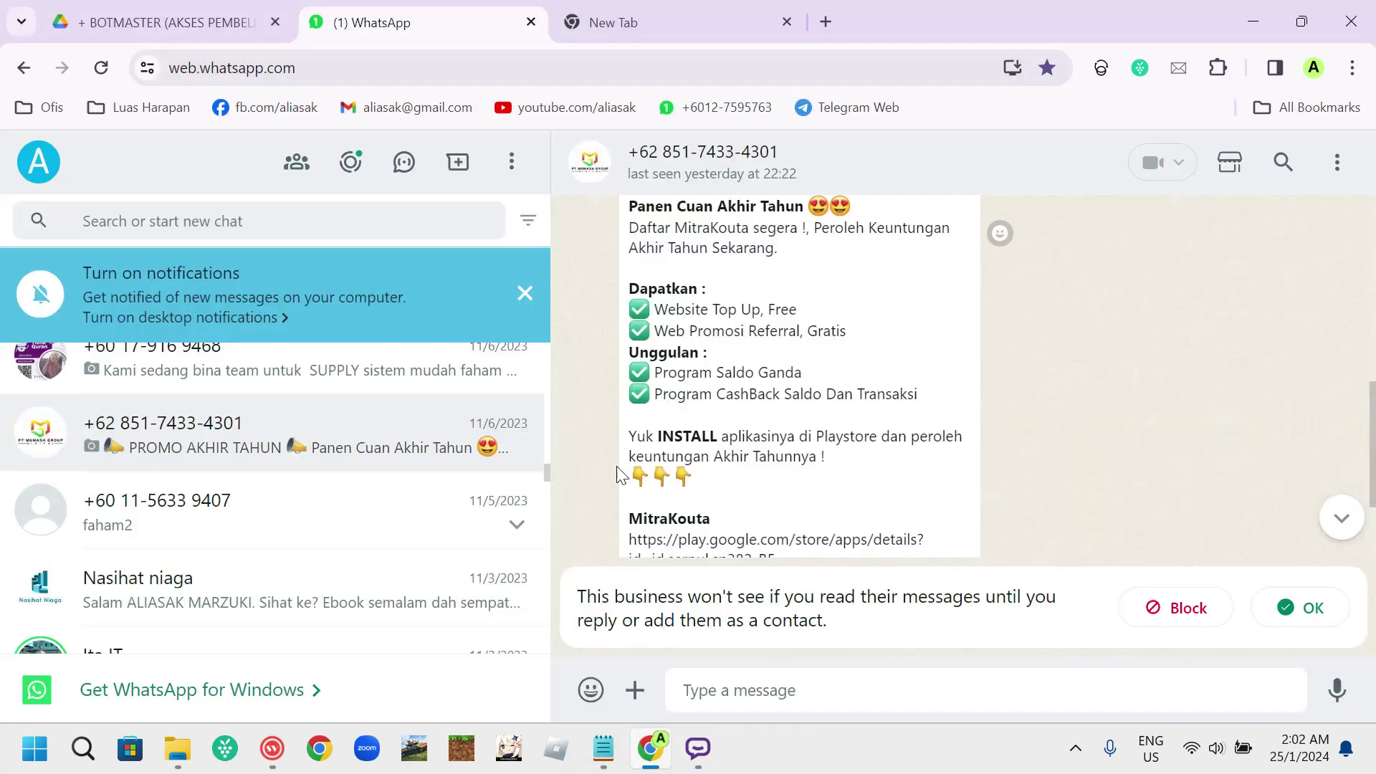
{"action": "scroll", "coordinate": [1110, 433], "scroll_direction": "up", "scroll_amount": 4}
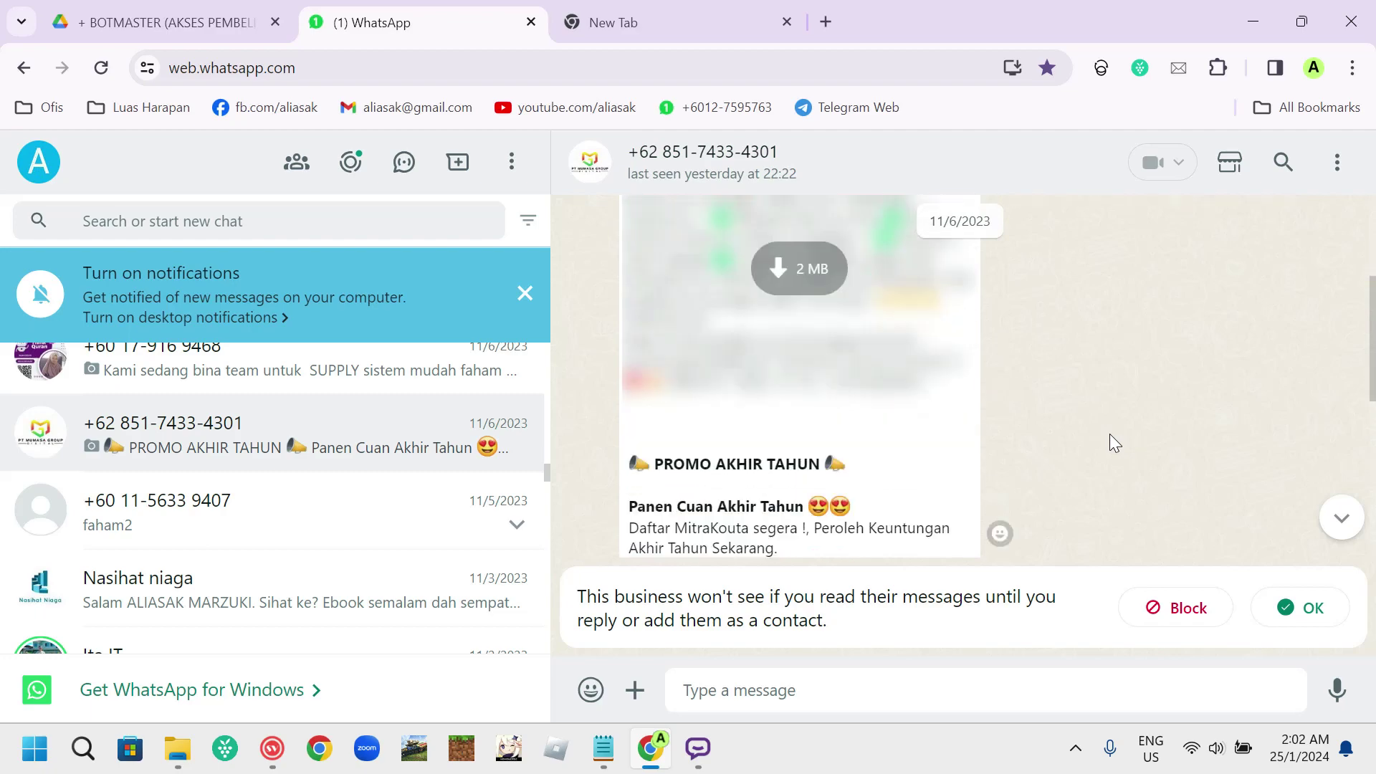
{"action": "scroll", "coordinate": [1067, 394], "scroll_direction": "down", "scroll_amount": 3}
{"action": "scroll", "coordinate": [894, 387], "scroll_direction": "down", "scroll_amount": 5}
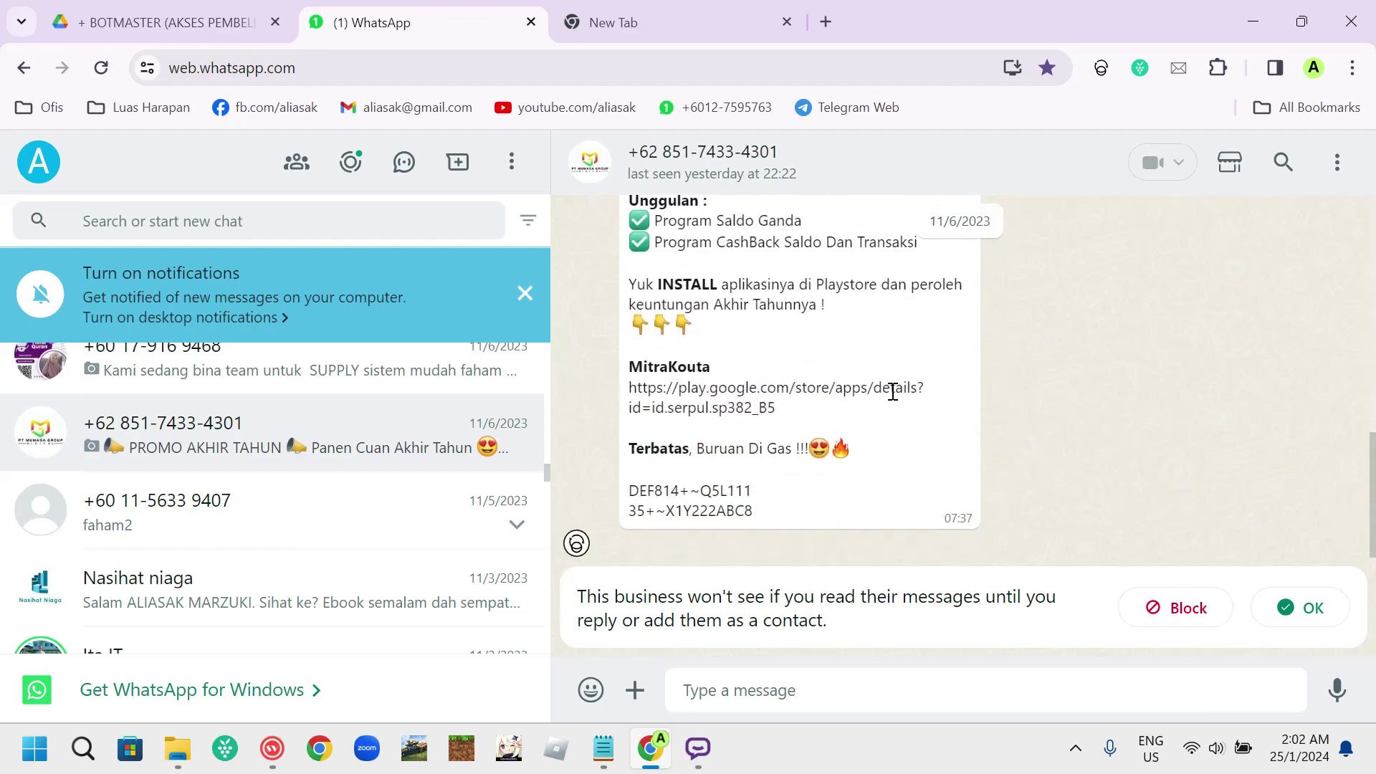
{"action": "scroll", "coordinate": [894, 399], "scroll_direction": "up", "scroll_amount": 5}
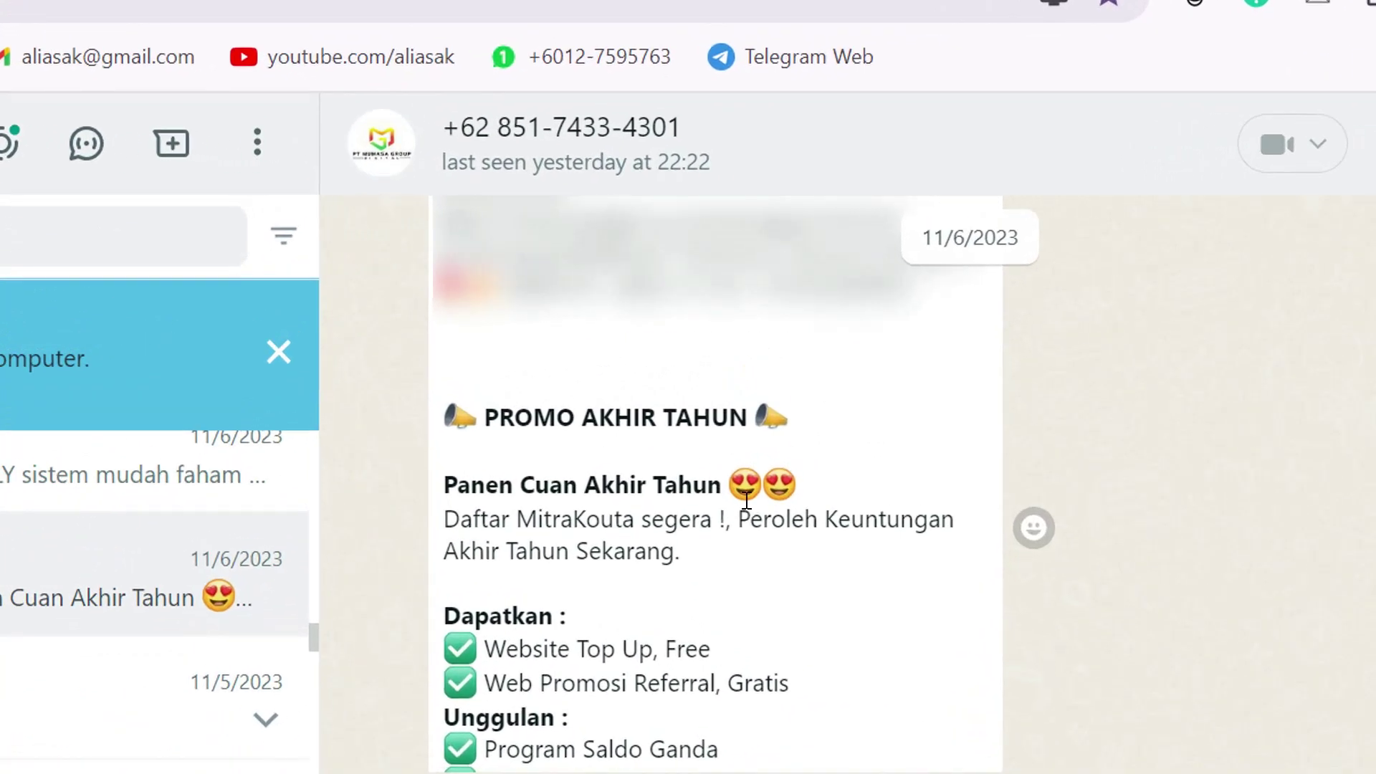
{"action": "scroll", "coordinate": [709, 462], "scroll_direction": "down", "scroll_amount": 3}
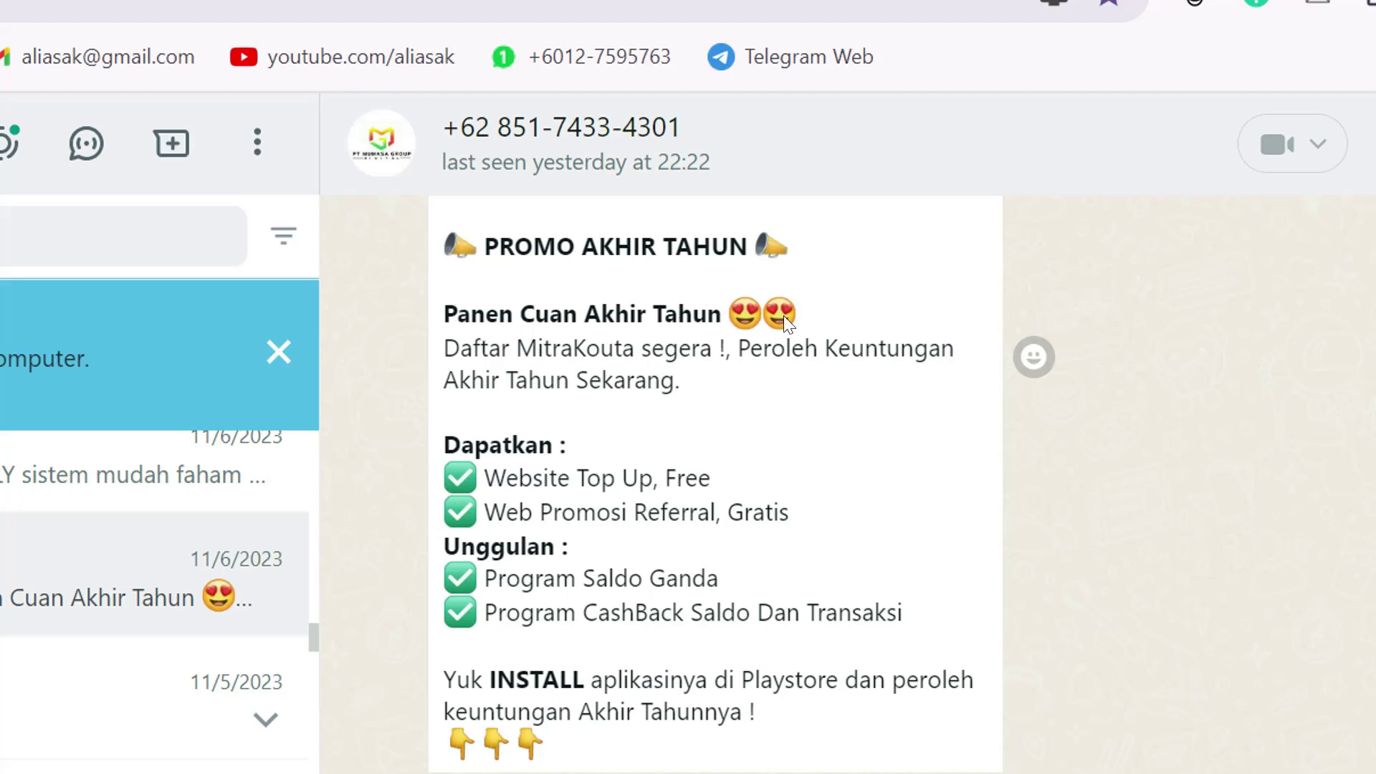
{"action": "scroll", "coordinate": [457, 321], "scroll_direction": "down", "scroll_amount": 2}
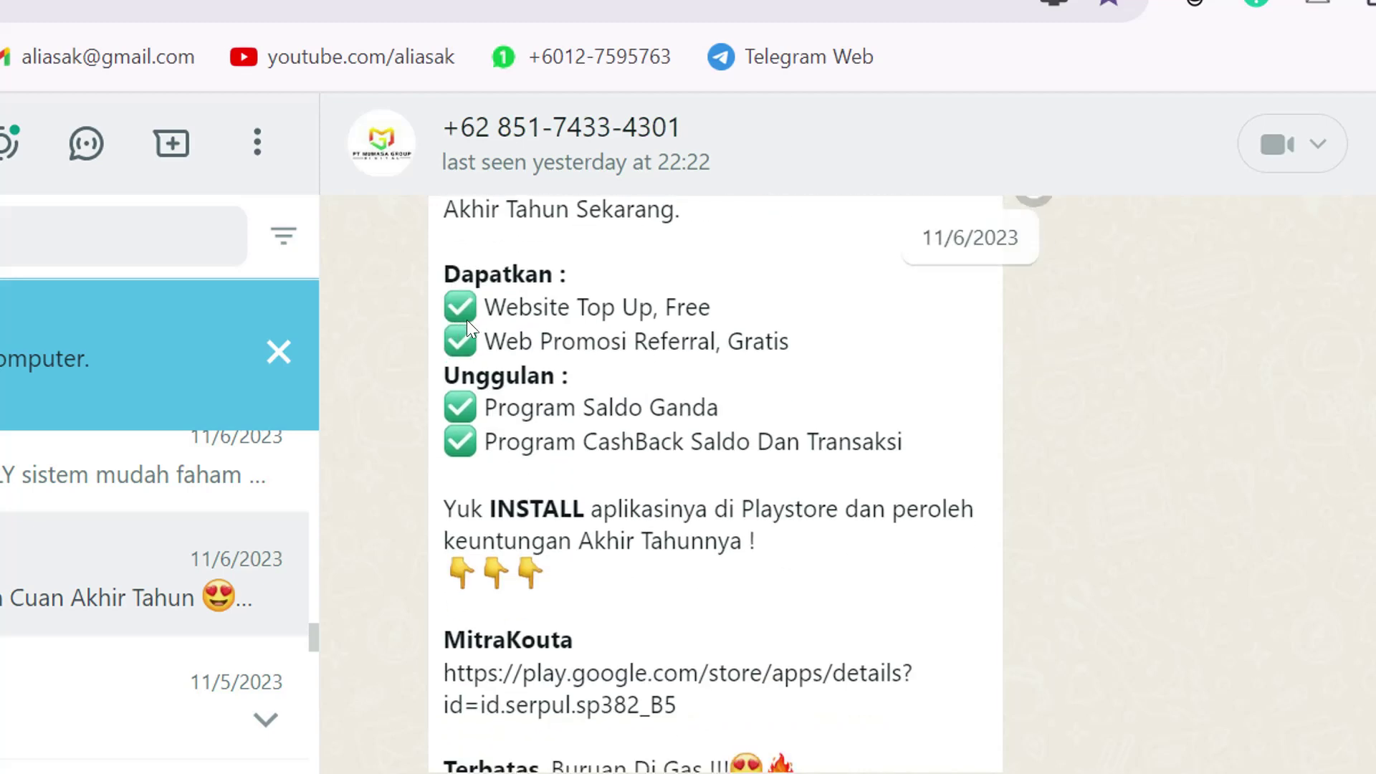
{"action": "scroll", "coordinate": [552, 498], "scroll_direction": "down", "scroll_amount": 2}
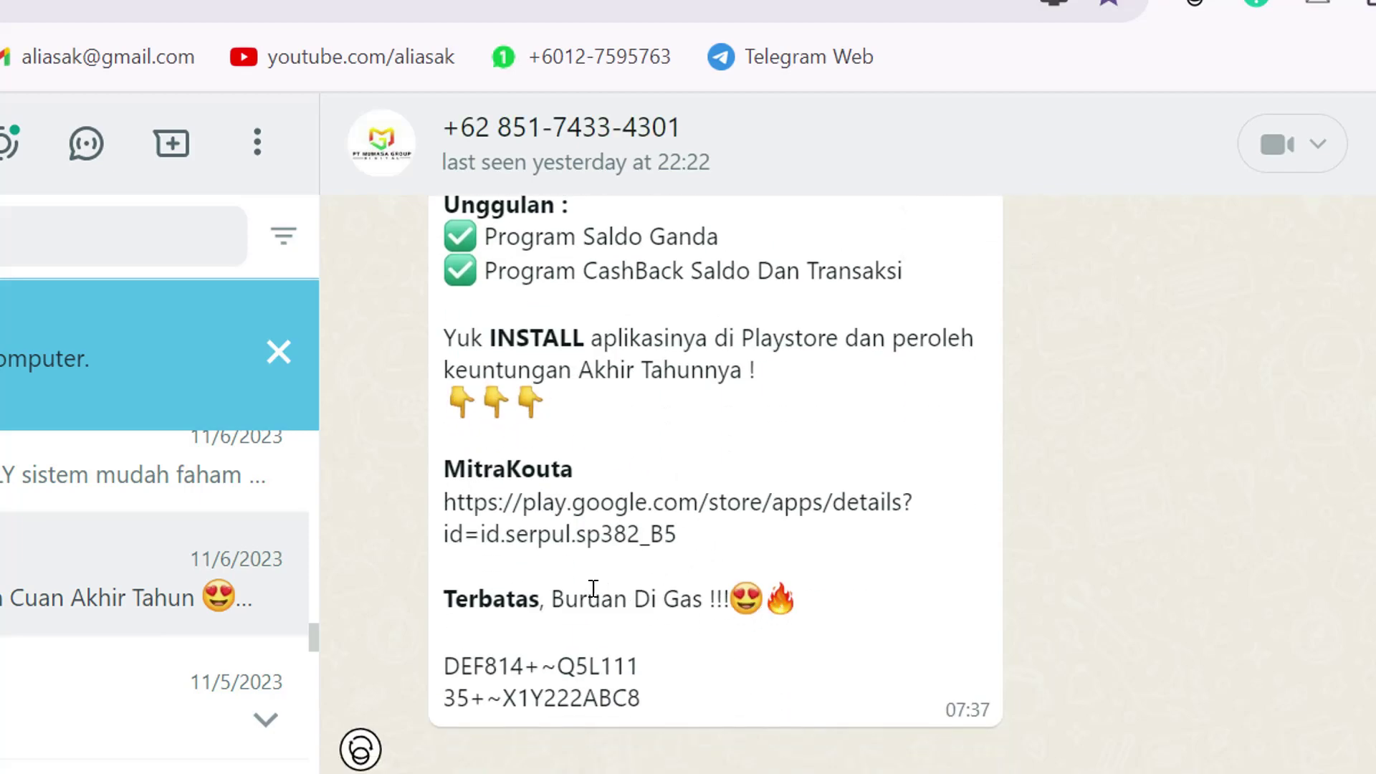
{"action": "scroll", "coordinate": [668, 556], "scroll_direction": "up", "scroll_amount": 6}
{"action": "scroll", "coordinate": [668, 555], "scroll_direction": "down", "scroll_amount": 2}
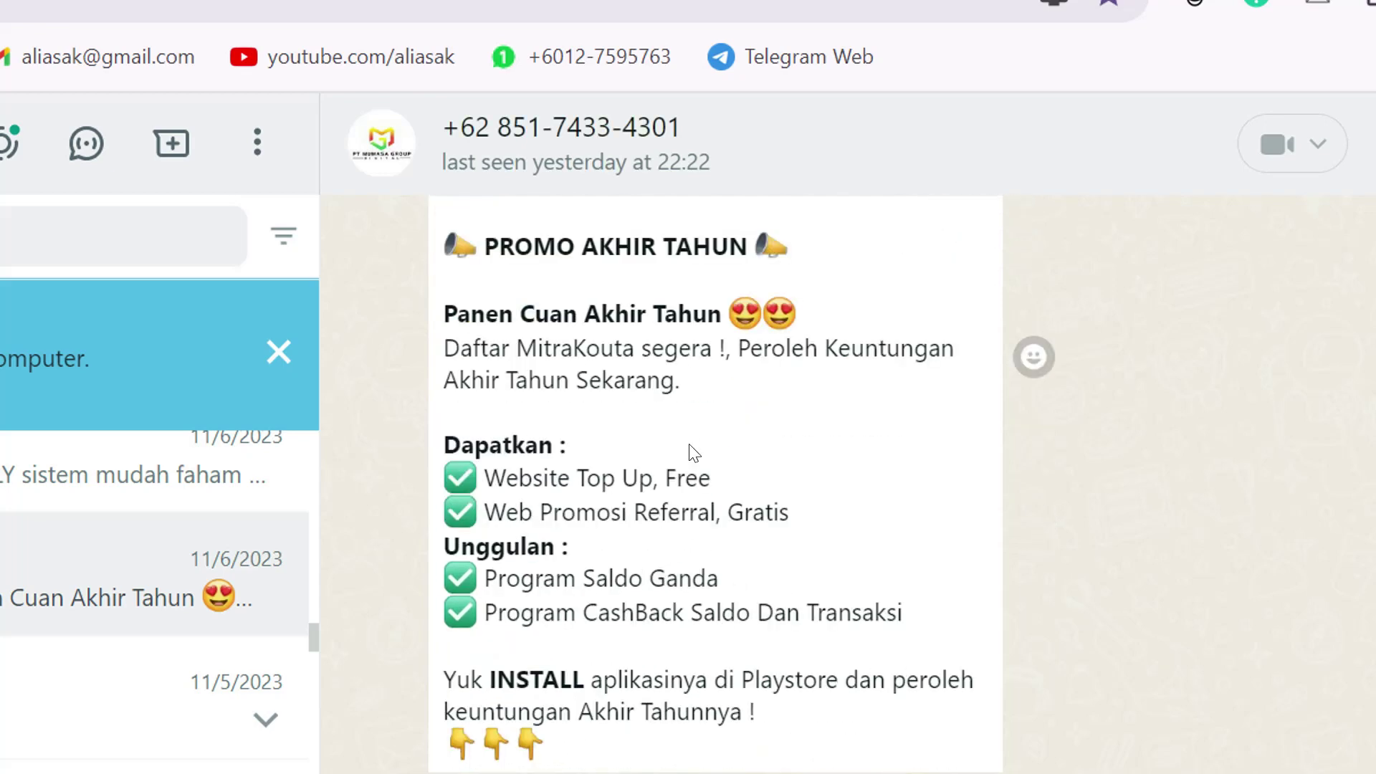
{"action": "scroll", "coordinate": [699, 452], "scroll_direction": "up", "scroll_amount": 4}
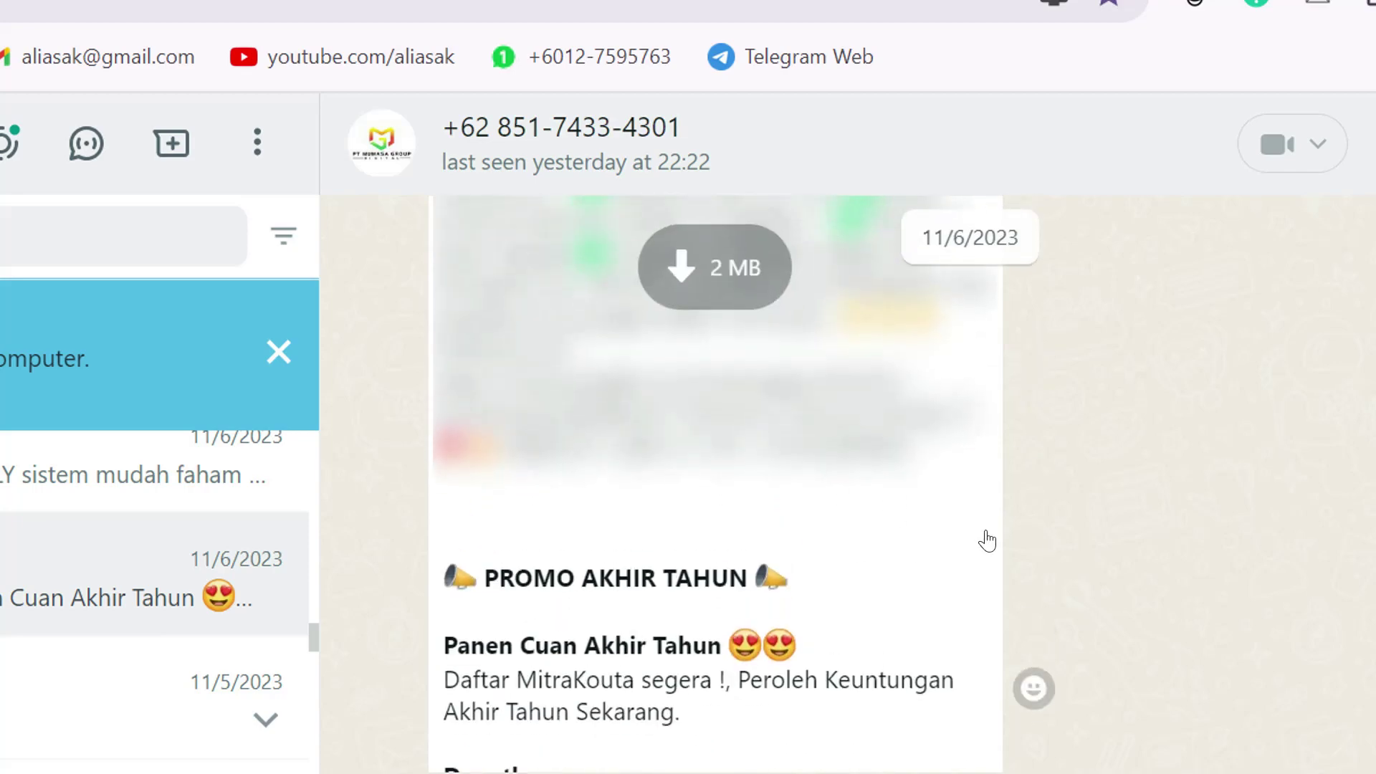
{"action": "scroll", "coordinate": [986, 541], "scroll_direction": "down", "scroll_amount": 2}
{"action": "scroll", "coordinate": [900, 543], "scroll_direction": "down", "scroll_amount": 5}
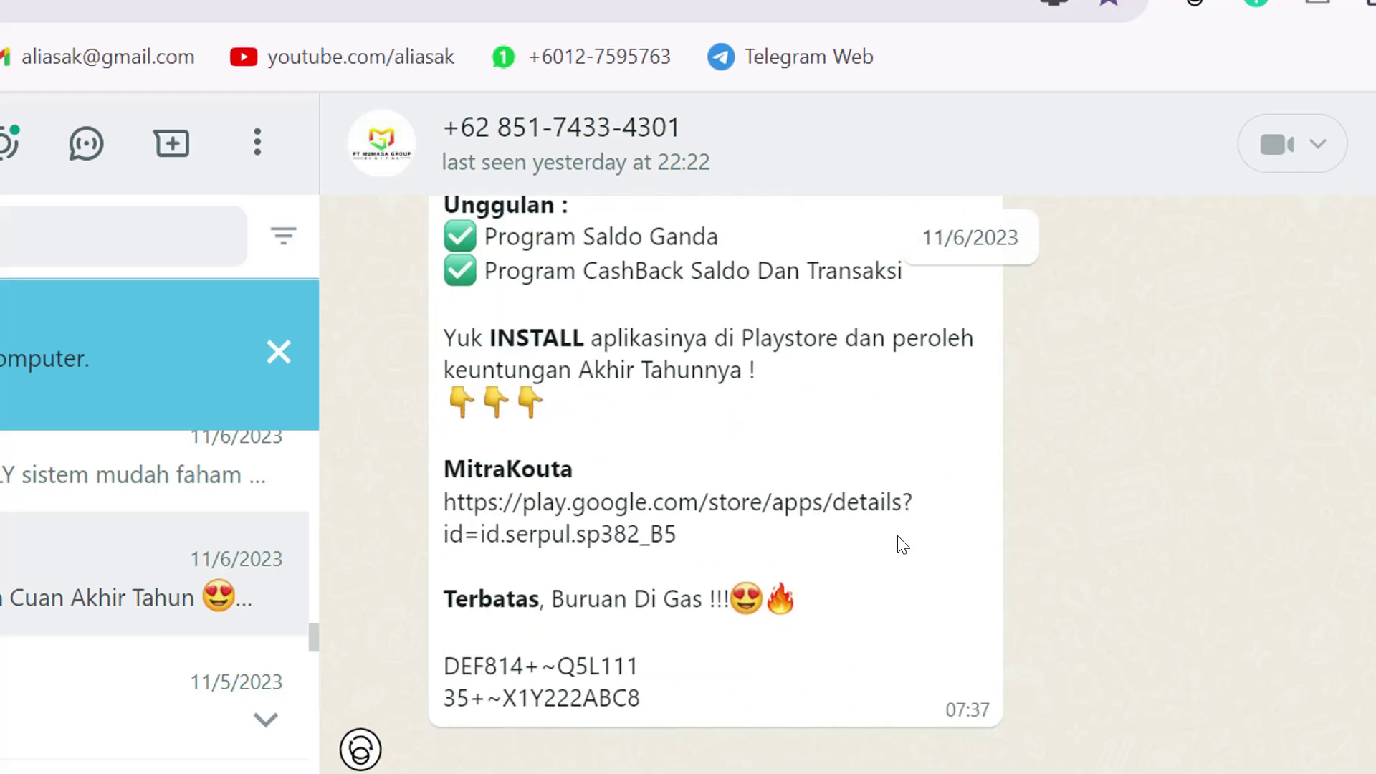
{"action": "scroll", "coordinate": [770, 482], "scroll_direction": "up", "scroll_amount": 5}
{"action": "scroll", "coordinate": [770, 481], "scroll_direction": "up", "scroll_amount": 5}
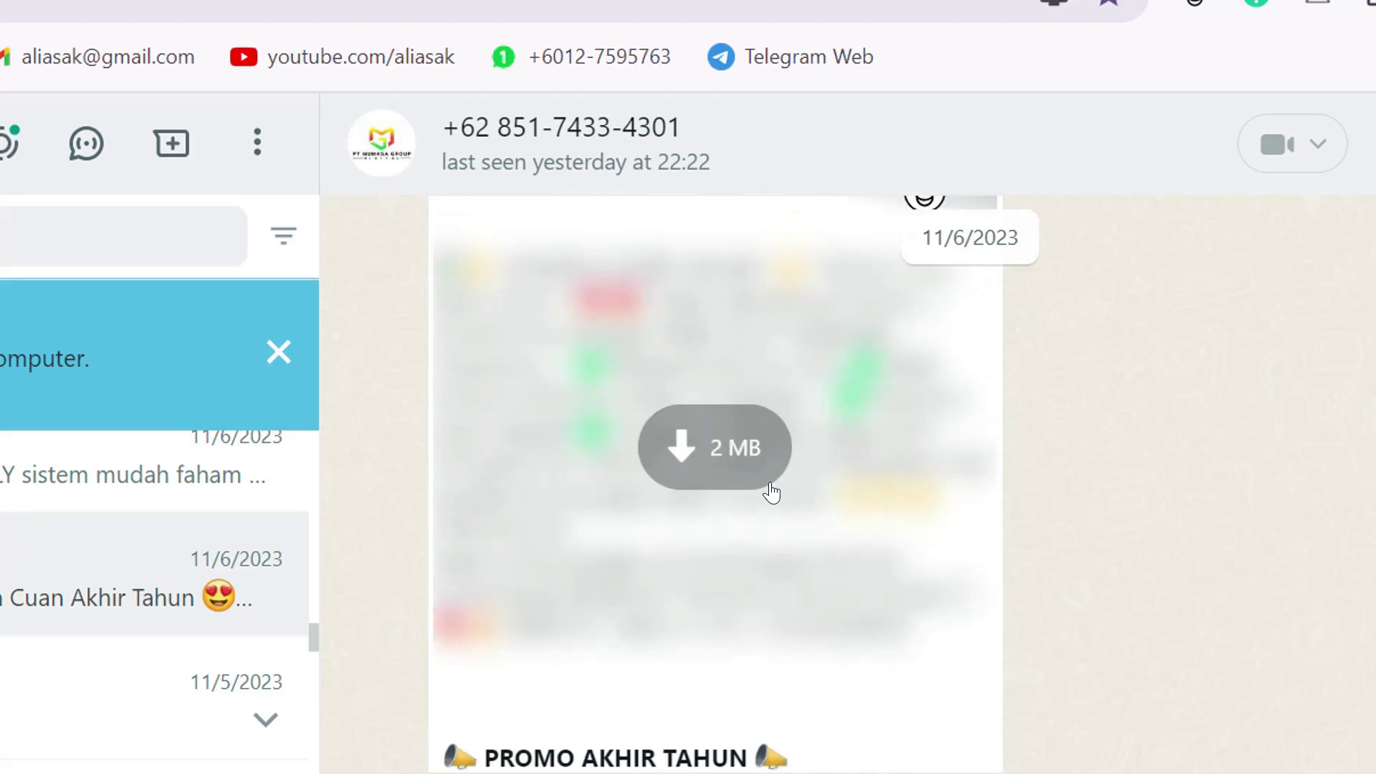
{"action": "scroll", "coordinate": [771, 493], "scroll_direction": "down", "scroll_amount": 8}
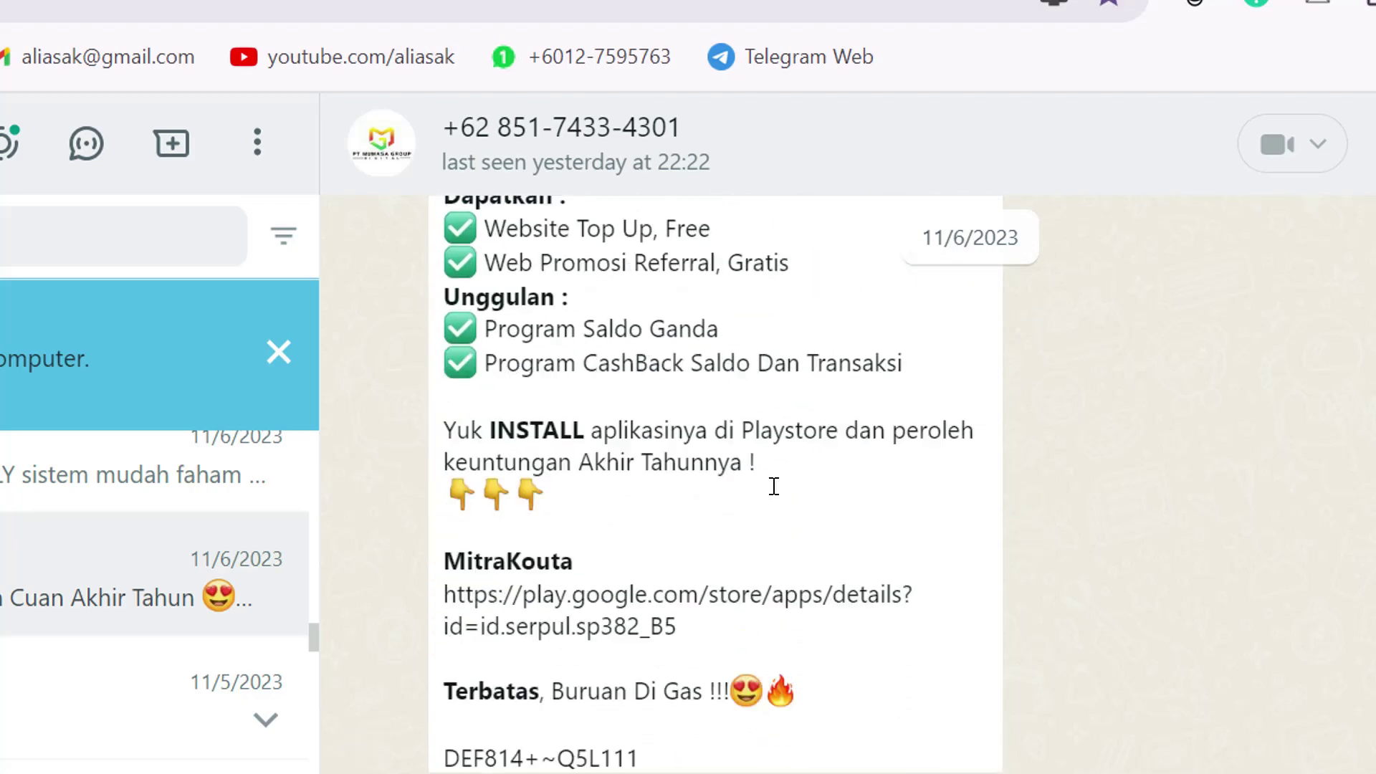
{"action": "scroll", "coordinate": [772, 493], "scroll_direction": "up", "scroll_amount": 8}
{"action": "scroll", "coordinate": [777, 495], "scroll_direction": "down", "scroll_amount": 3}
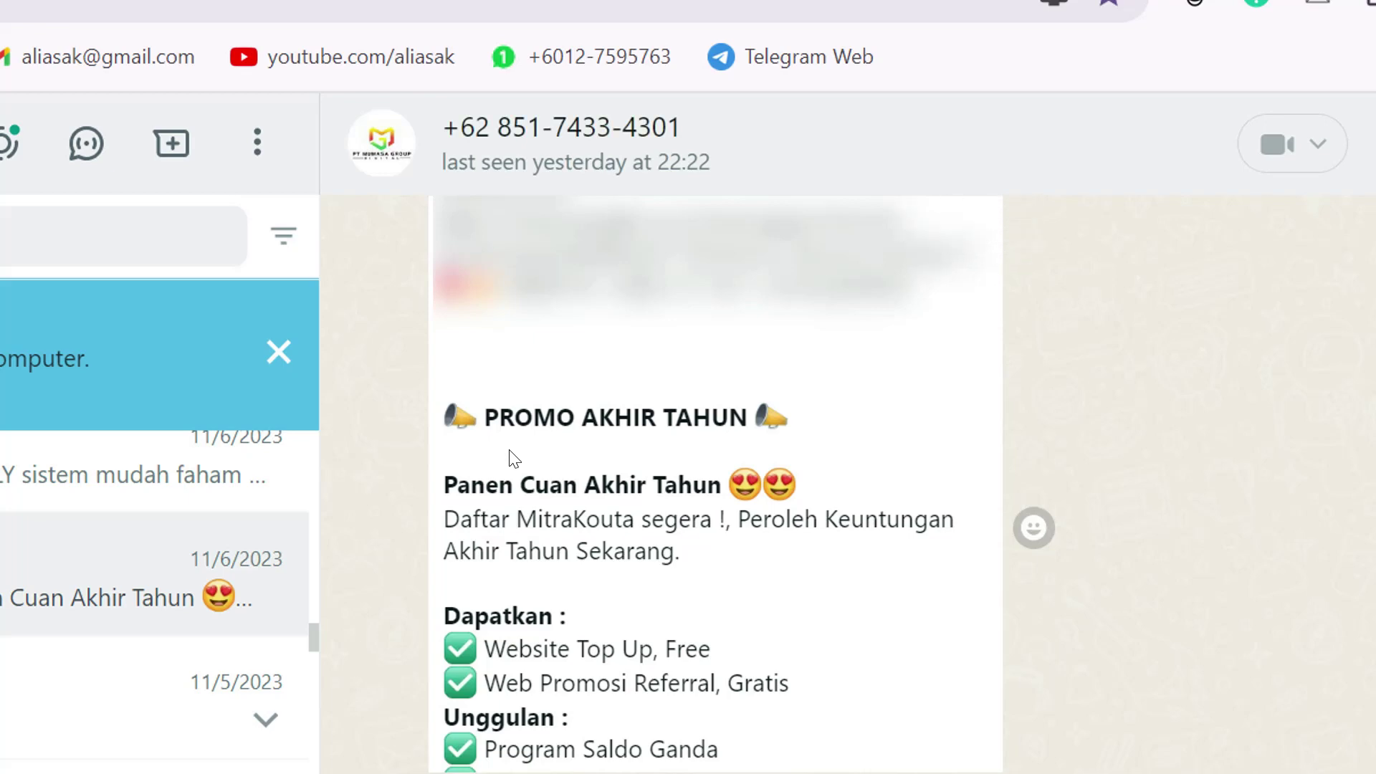
{"action": "scroll", "coordinate": [548, 462], "scroll_direction": "down", "scroll_amount": 3}
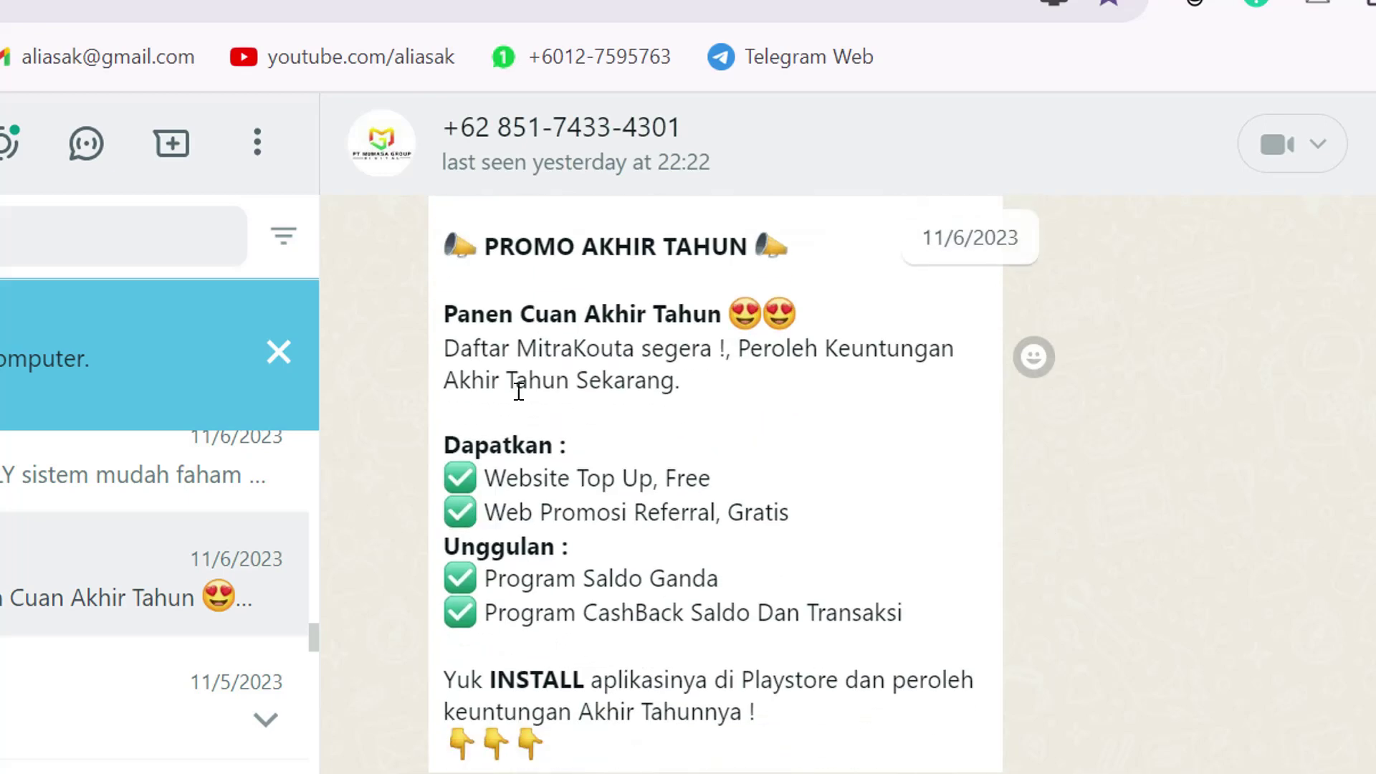
{"action": "scroll", "coordinate": [599, 451], "scroll_direction": "down", "scroll_amount": 5}
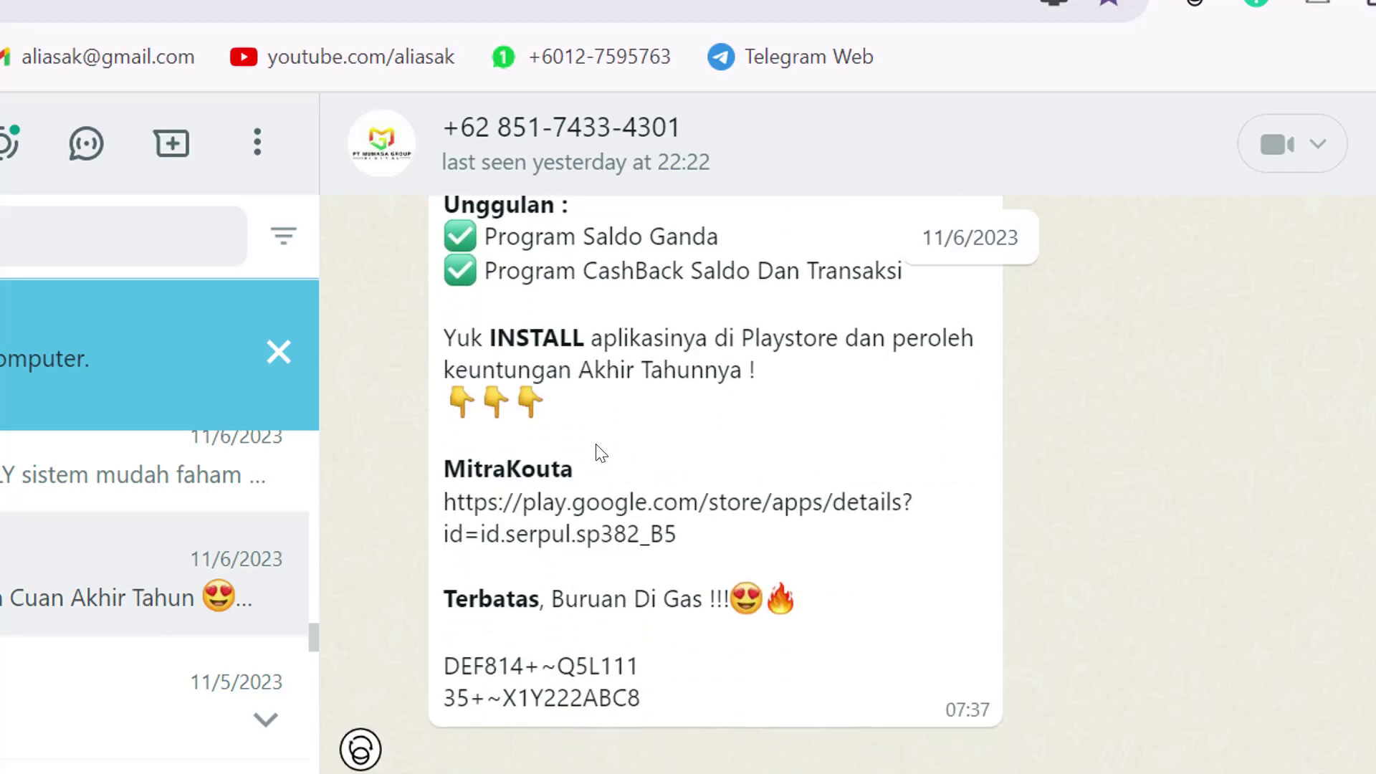
{"action": "scroll", "coordinate": [600, 453], "scroll_direction": "up", "scroll_amount": 7}
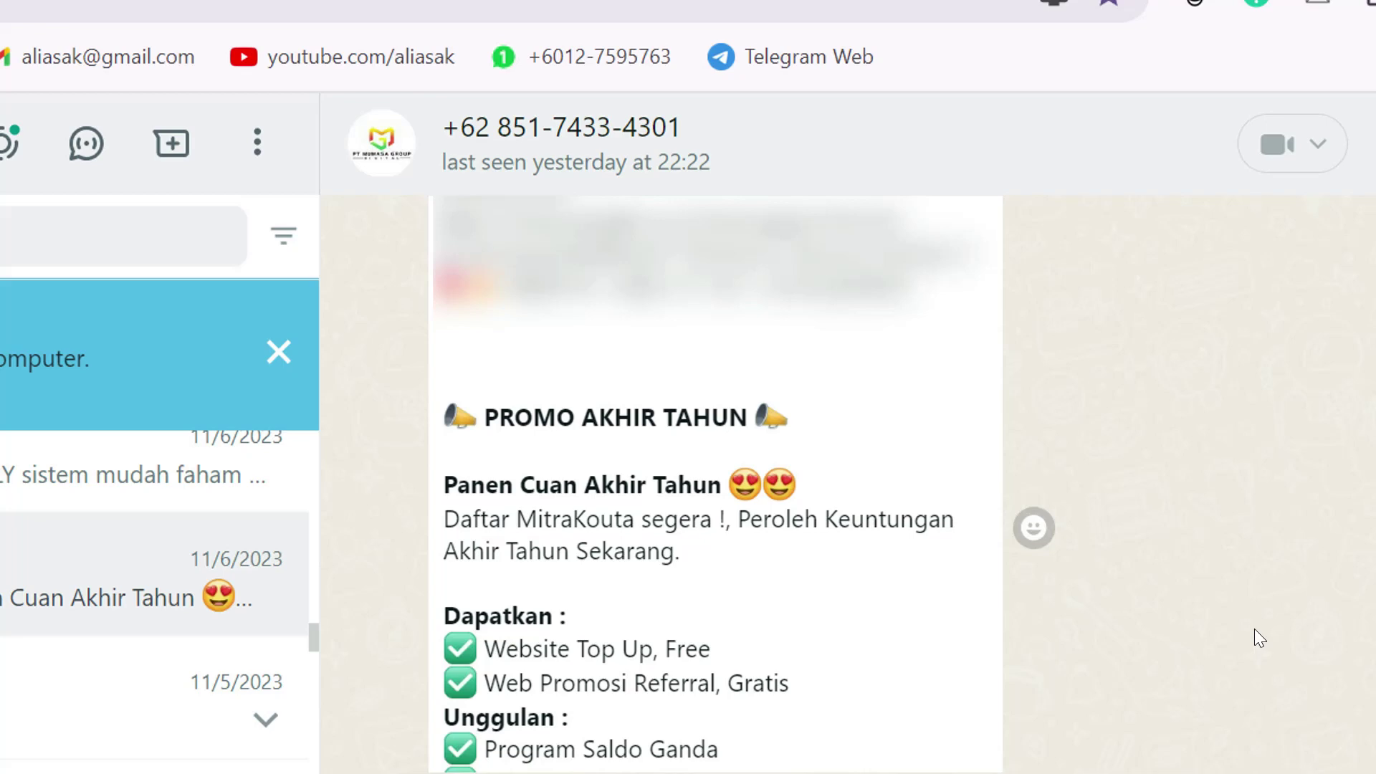
{"action": "scroll", "coordinate": [1254, 629], "scroll_direction": "down", "scroll_amount": 7}
{"action": "scroll", "coordinate": [1201, 621], "scroll_direction": "up", "scroll_amount": 5}
{"action": "scroll", "coordinate": [1201, 622], "scroll_direction": "up", "scroll_amount": 2}
{"action": "scroll", "coordinate": [674, 601], "scroll_direction": "down", "scroll_amount": 5}
{"action": "scroll", "coordinate": [670, 623], "scroll_direction": "down", "scroll_amount": 2}
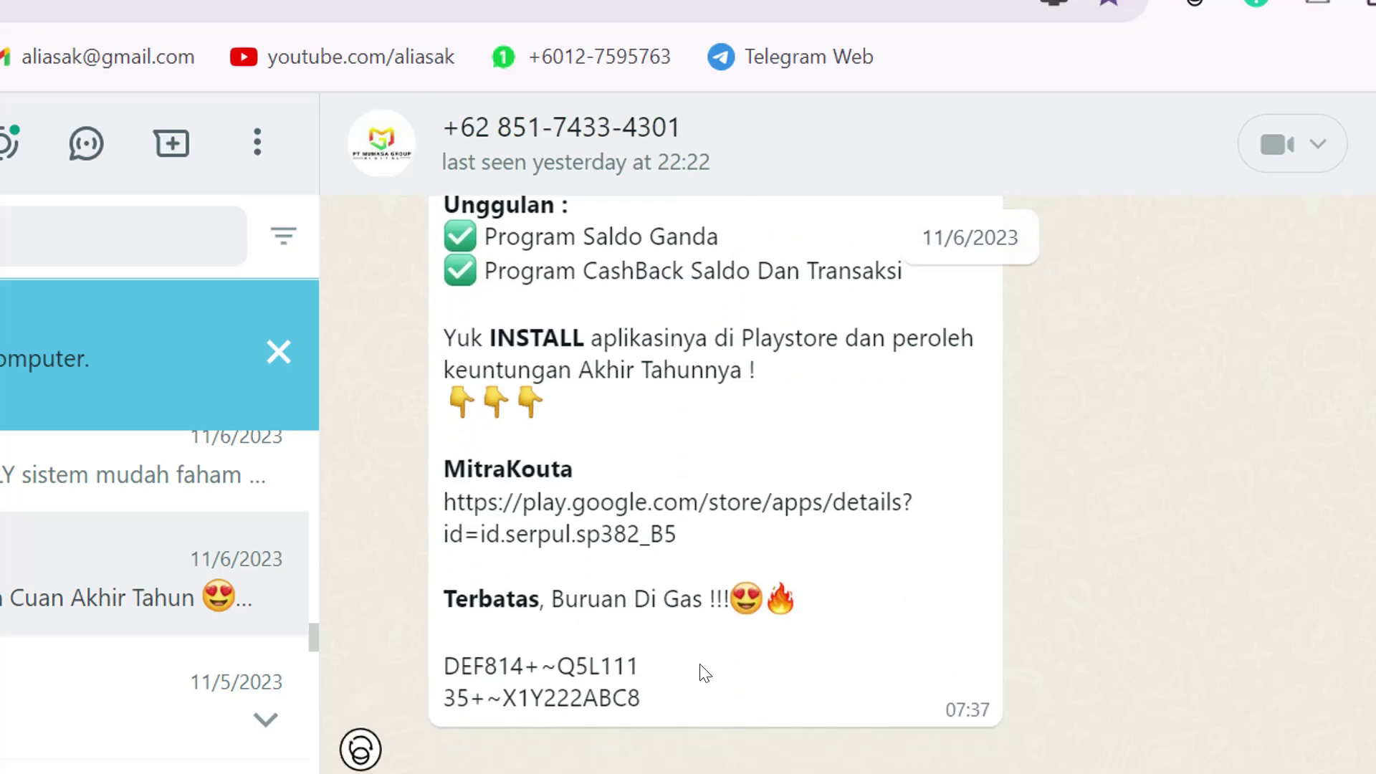
- Select the promo text from its end up to the PROMO AKHIR TAHUN line, then return to Notepad
{"action": "left_click_drag", "start_coordinate": [659, 706], "coordinate": [440, 414]}
{"action": "key", "text": "ctrl+c"}
{"action": "scroll", "coordinate": [482, 547], "scroll_direction": "up", "scroll_amount": 3}
{"action": "scroll", "coordinate": [452, 470], "scroll_direction": "up", "scroll_amount": 4}
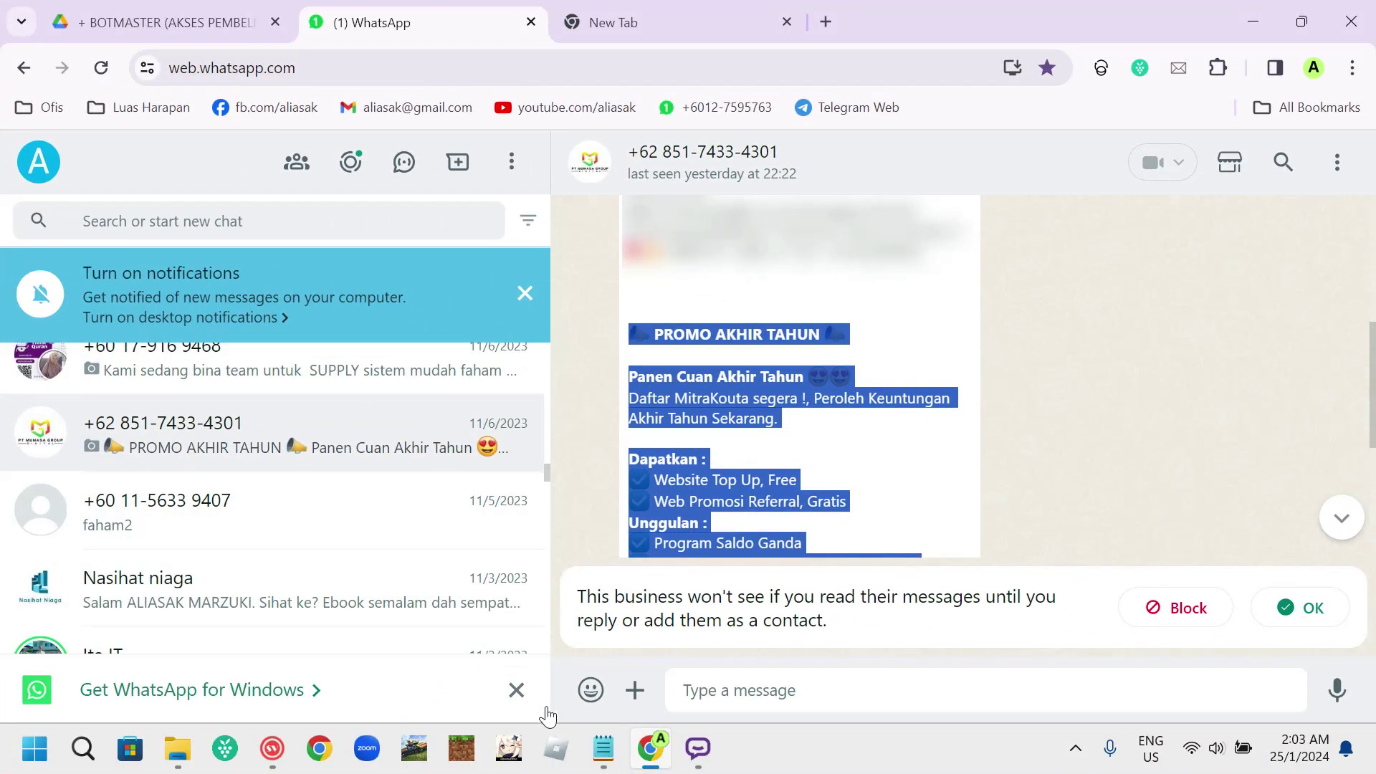
{"action": "left_click", "coordinate": [610, 747]}
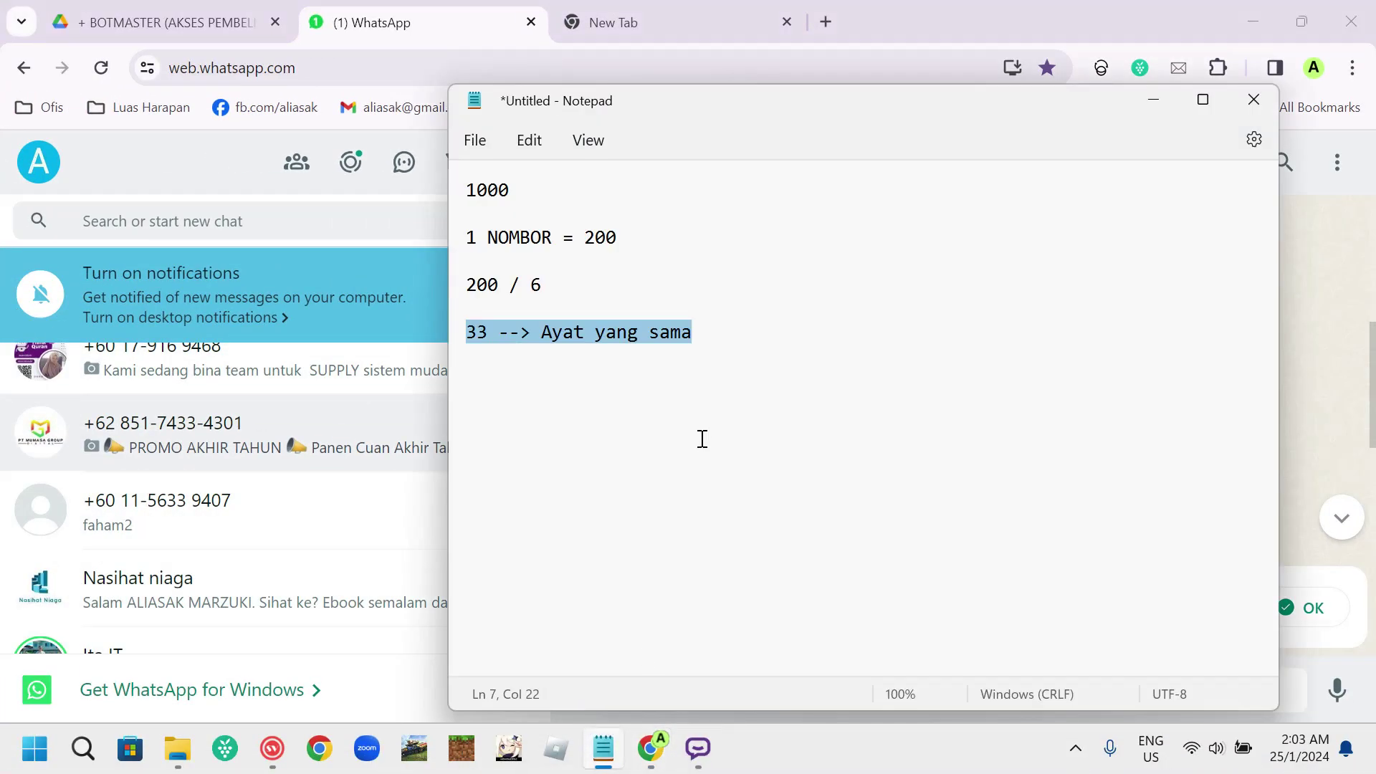
- Paste the promo into Notepad and retitle it 'Promo Akhir Tahun' without the megaphone emojis
{"action": "key", "text": "ctrl+a"}
{"action": "key", "text": "ctrl+v"}
{"action": "scroll", "coordinate": [621, 395], "scroll_direction": "up", "scroll_amount": 2}
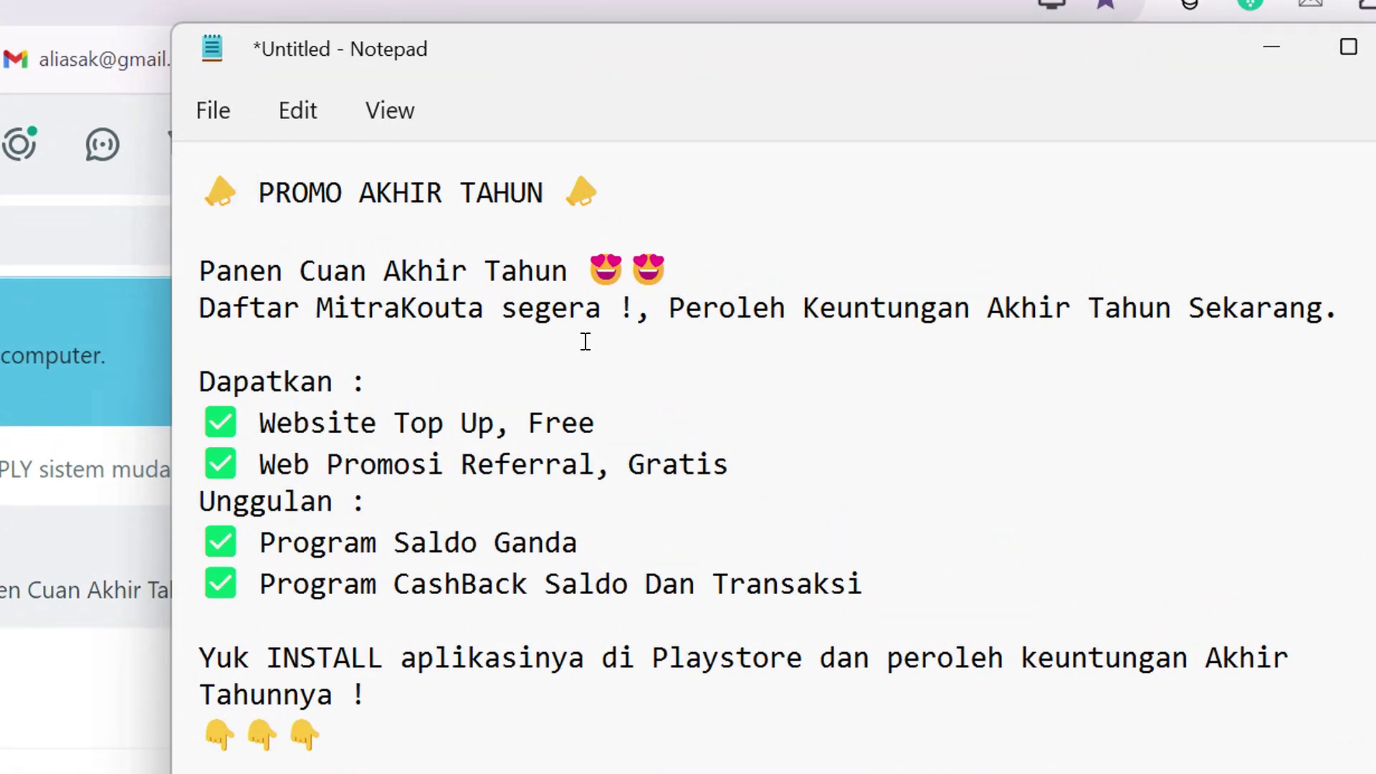
{"action": "key", "text": "BackSpace"}
{"action": "key", "text": "BackSpace"}
{"action": "left_click", "coordinate": [582, 199]}
{"action": "key", "text": "BackSpace"}
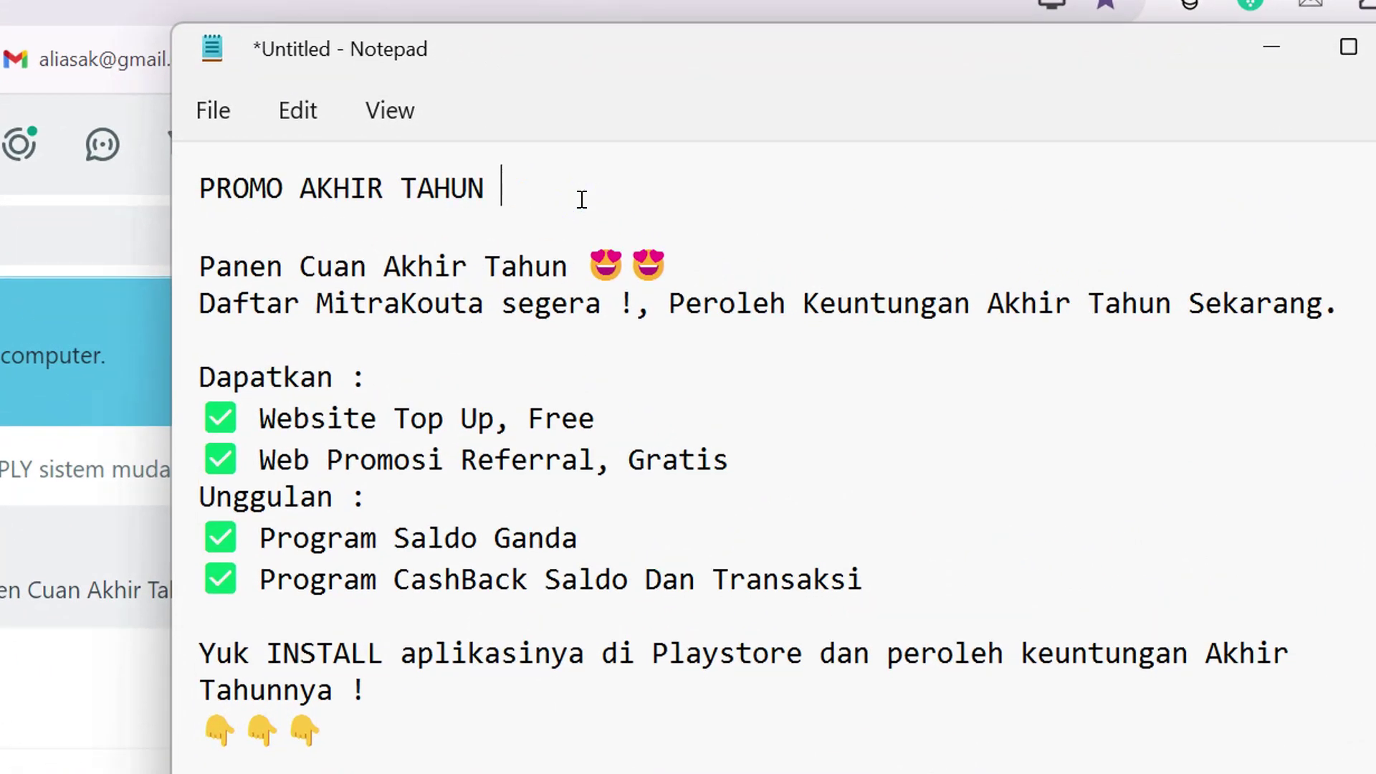
{"action": "key", "text": "BackSpace"}
{"action": "type", "text": "ro"}
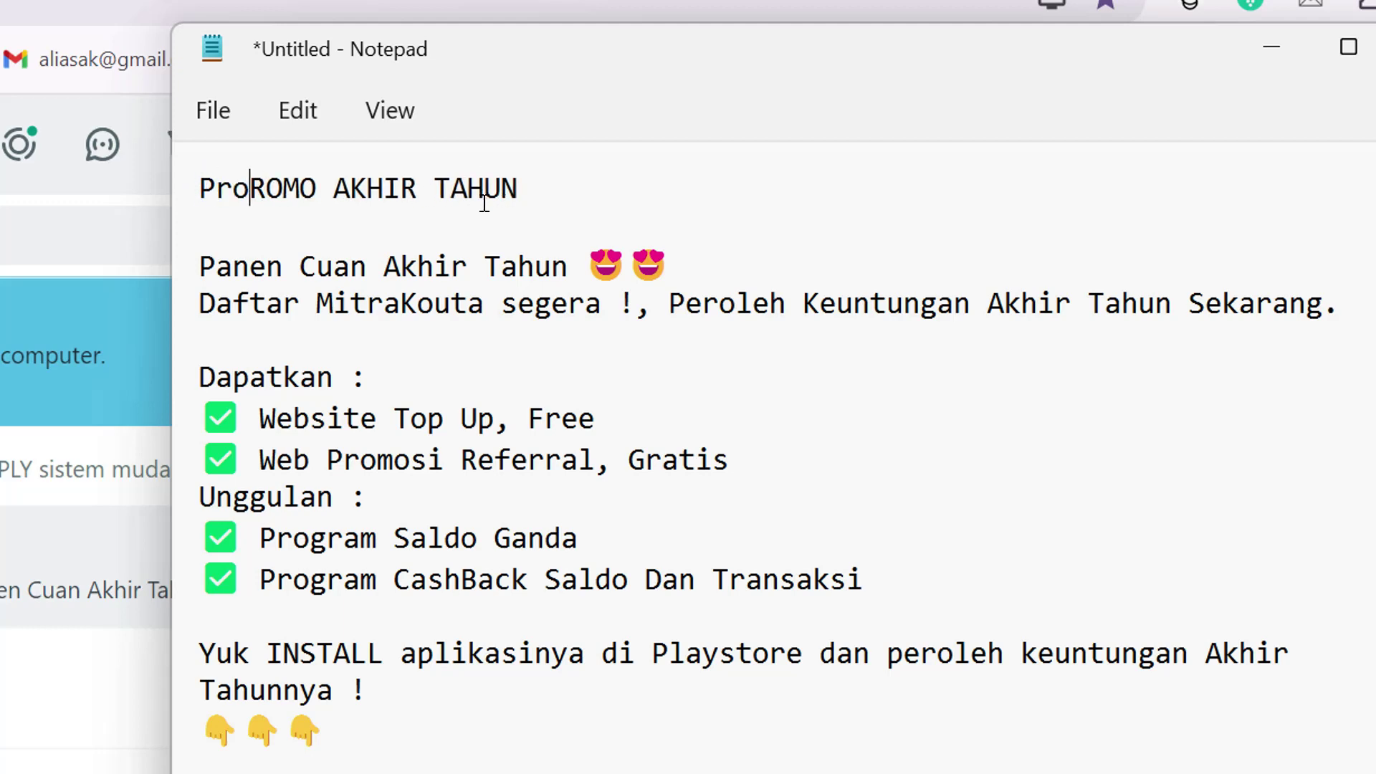
{"action": "type", "text": "mo AKhir"}
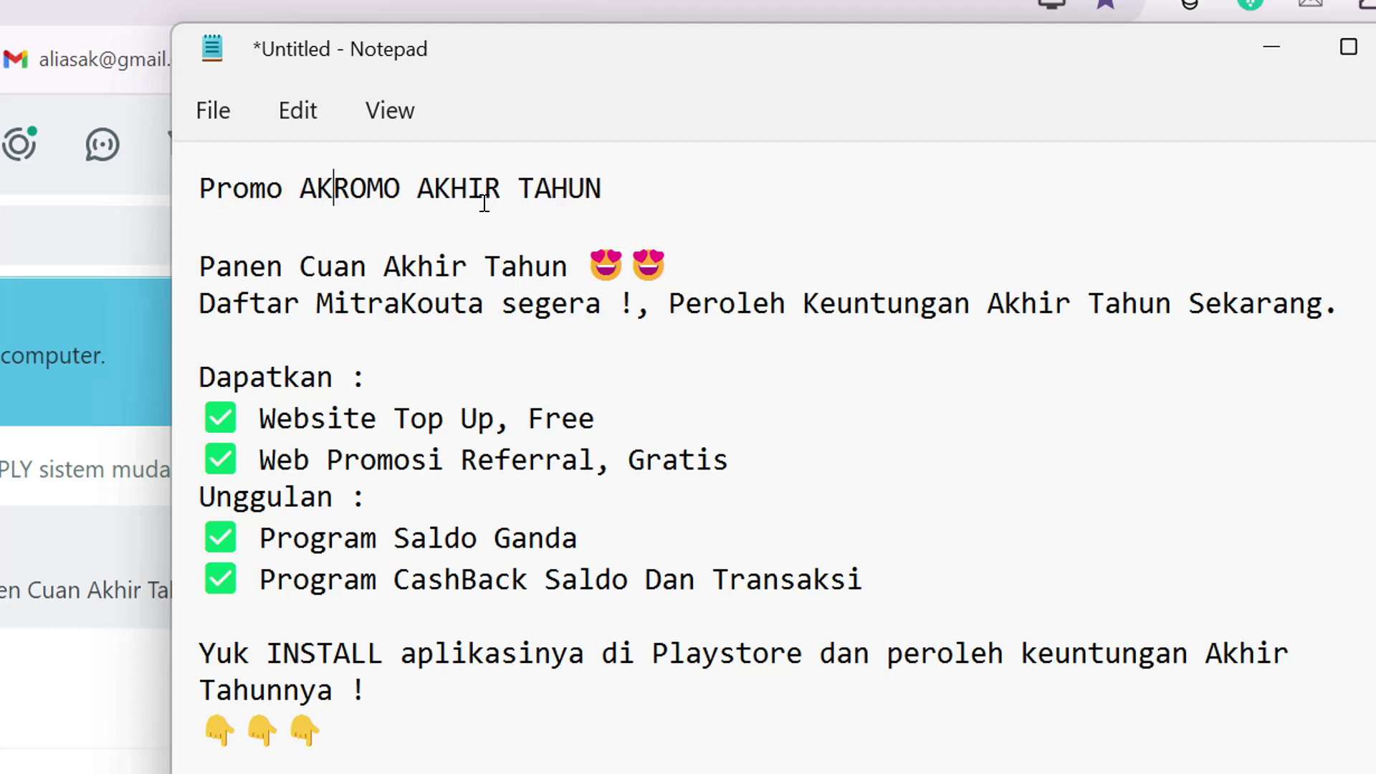
{"action": "key", "text": "BackSpace"}
{"action": "key", "text": "BackSpace"}
{"action": "key", "text": "BackSpace"}
{"action": "key", "text": "BackSpace"}
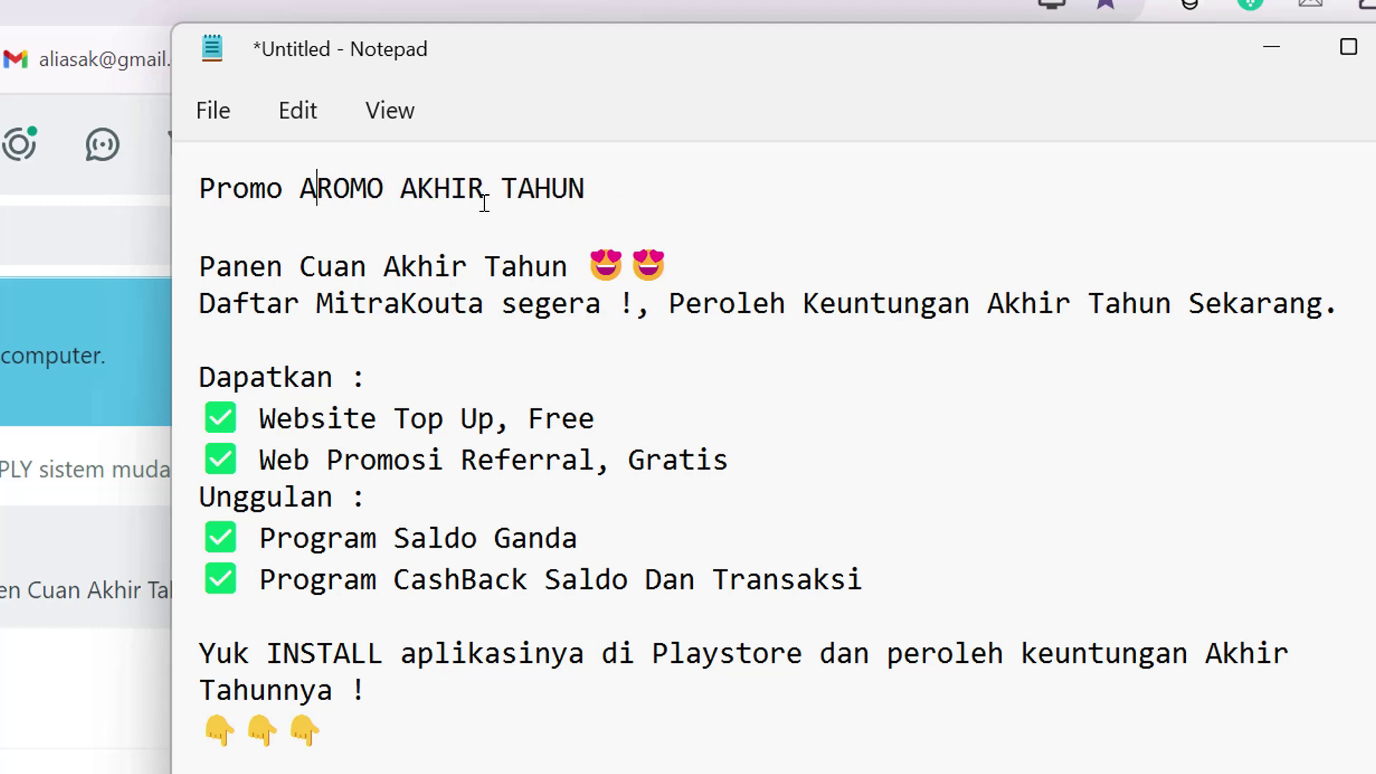
{"action": "type", "text": "khir Tahun"}
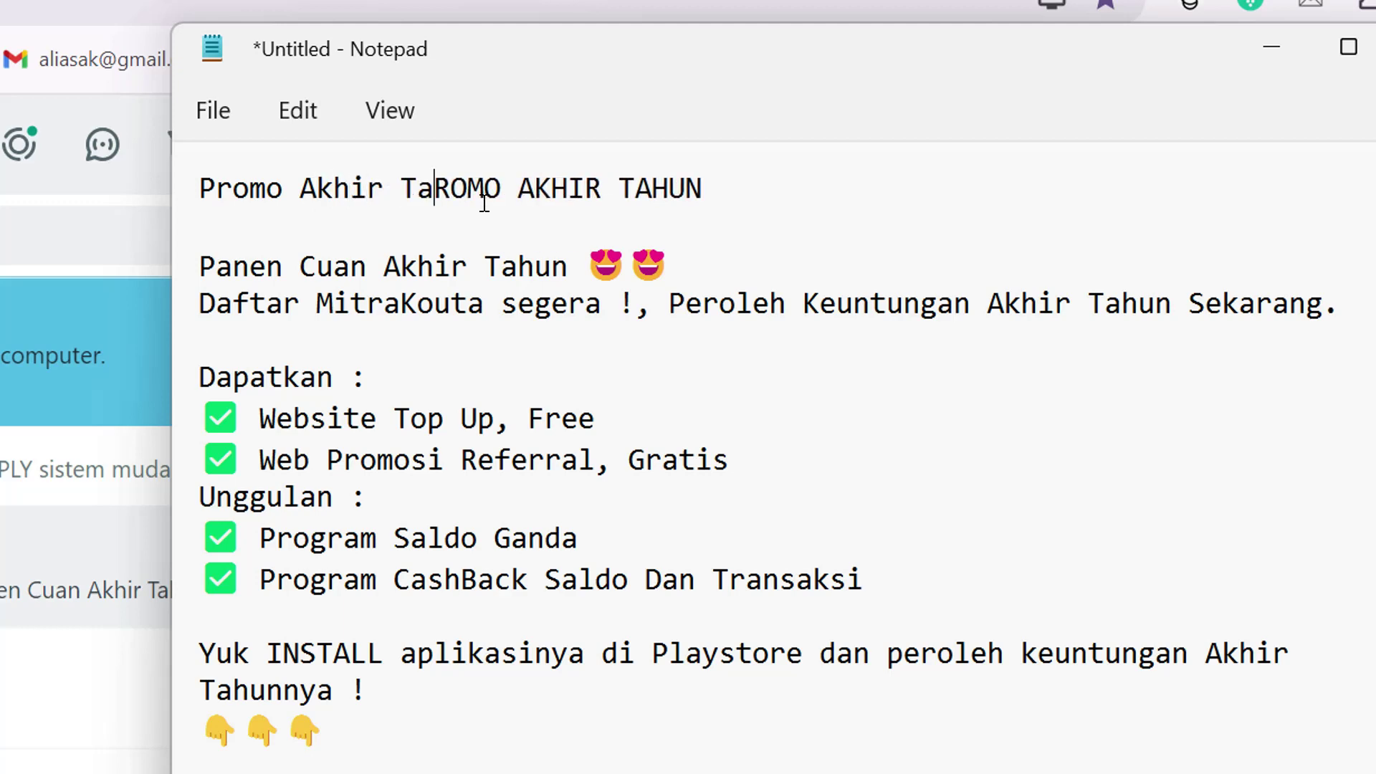
{"action": "key", "text": "shift+Right"}
{"action": "key", "text": "shift+Right"}
{"action": "key", "text": "shift+Right"}
{"action": "key", "text": "shift+Right"}
{"action": "key", "text": "shift+Right"}
{"action": "key", "text": "shift+Right"}
{"action": "key", "text": "shift+Right"}
{"action": "key", "text": "shift+Right"}
{"action": "key", "text": "shift+Right"}
{"action": "key", "text": "shift+Right"}
{"action": "key", "text": "shift+Right"}
{"action": "key", "text": "shift+Right"}
{"action": "key", "text": "shift+Right"}
{"action": "key", "text": "shift+Right"}
{"action": "key", "text": "shift+Right"}
{"action": "key", "text": "shift+Right"}
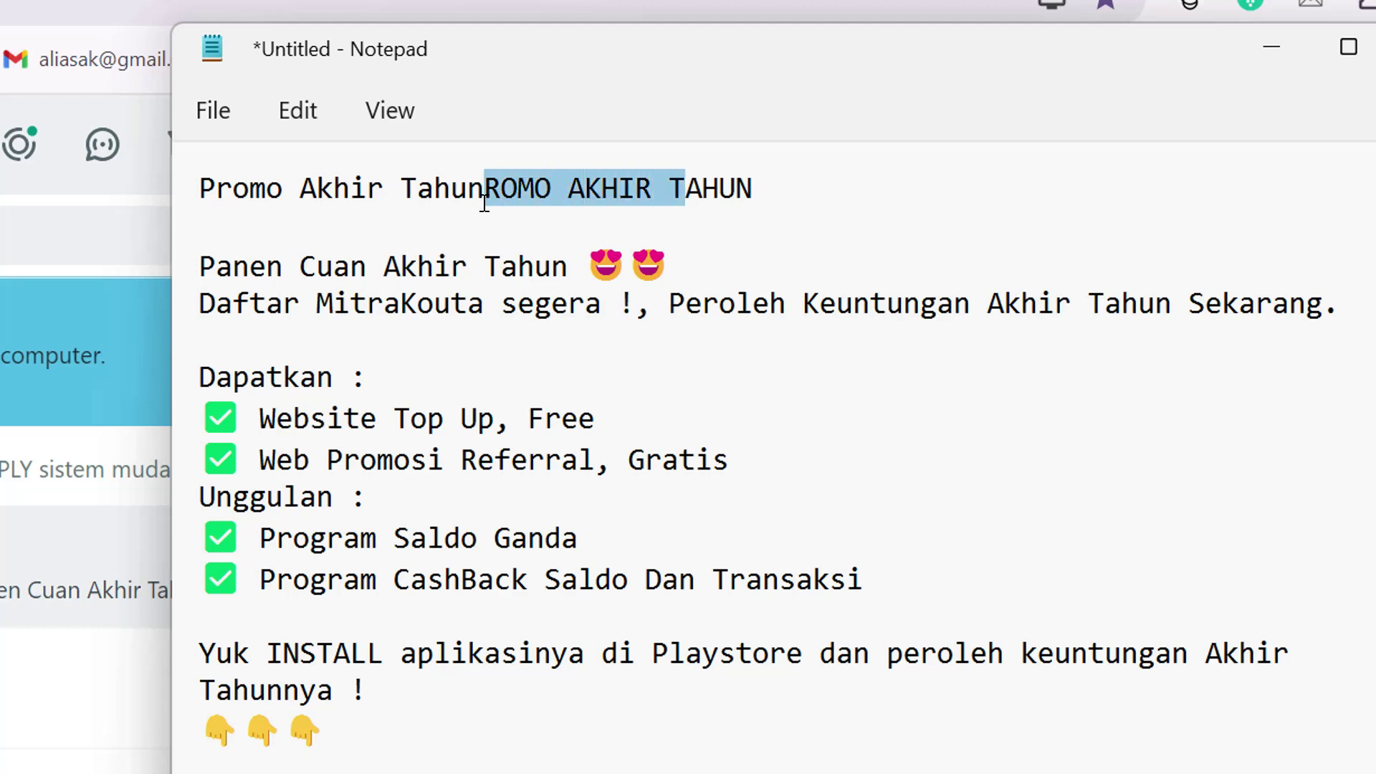
{"action": "key", "text": "Delete"}
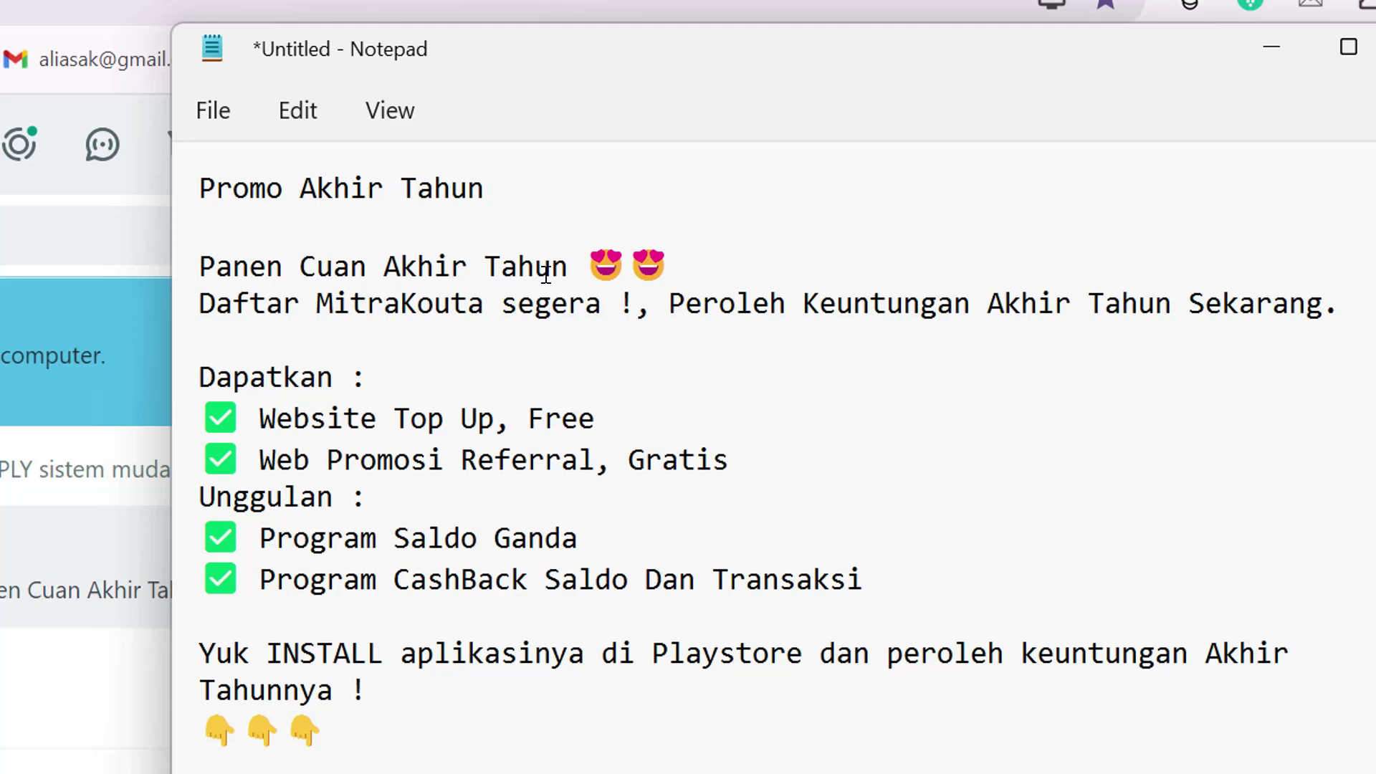
- Delete the two heart-eye emojis and the leftover trailing space
{"action": "left_click_drag", "start_coordinate": [584, 266], "coordinate": [656, 272]}
{"action": "key", "text": "Delete"}
{"action": "key", "text": "BackSpace"}
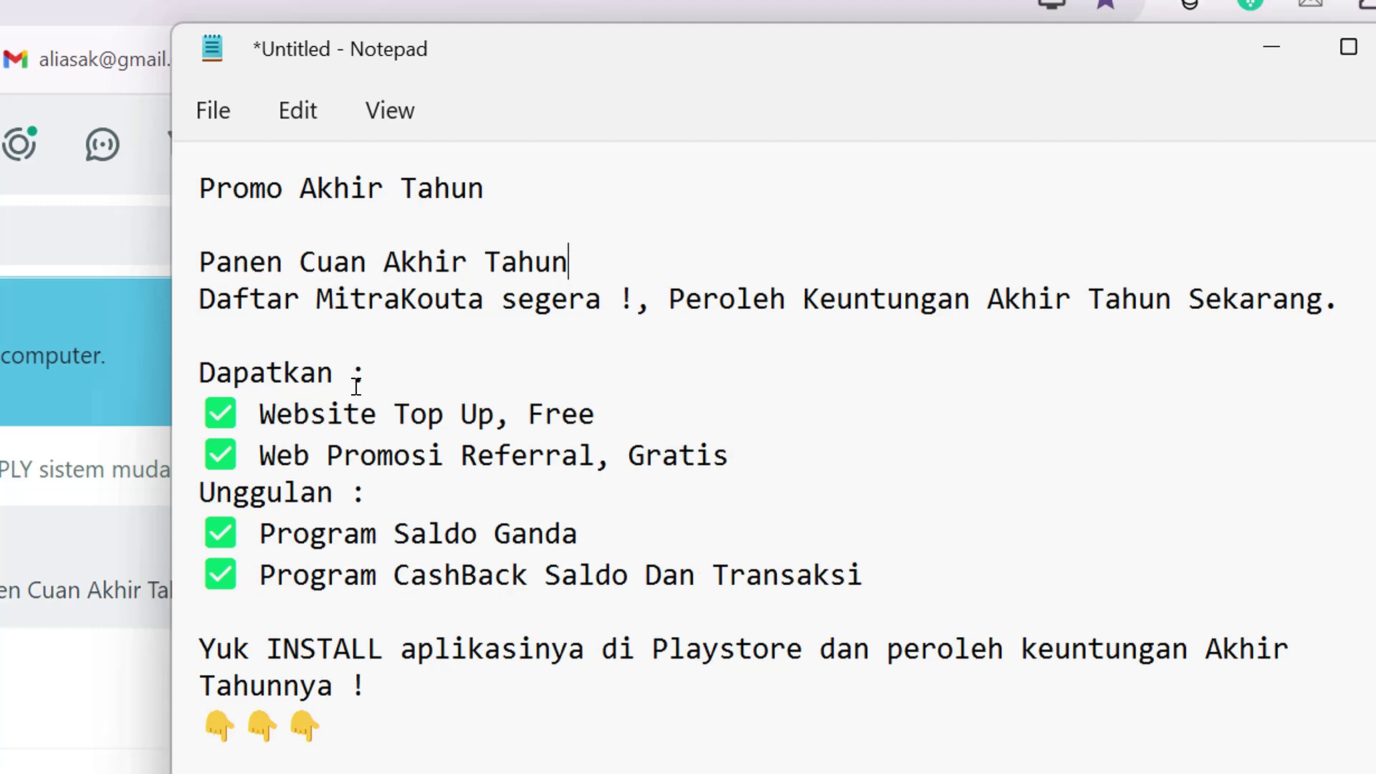
- Remove checkmarks before Website Top Up, Web Promosi, Program Saldo Ganda and Program CashBack, fixing line breaks
{"action": "left_click", "coordinate": [262, 413]}
{"action": "key", "text": "BackSpace"}
{"action": "key", "text": "BackSpace"}
{"action": "key", "text": "BackSpace"}
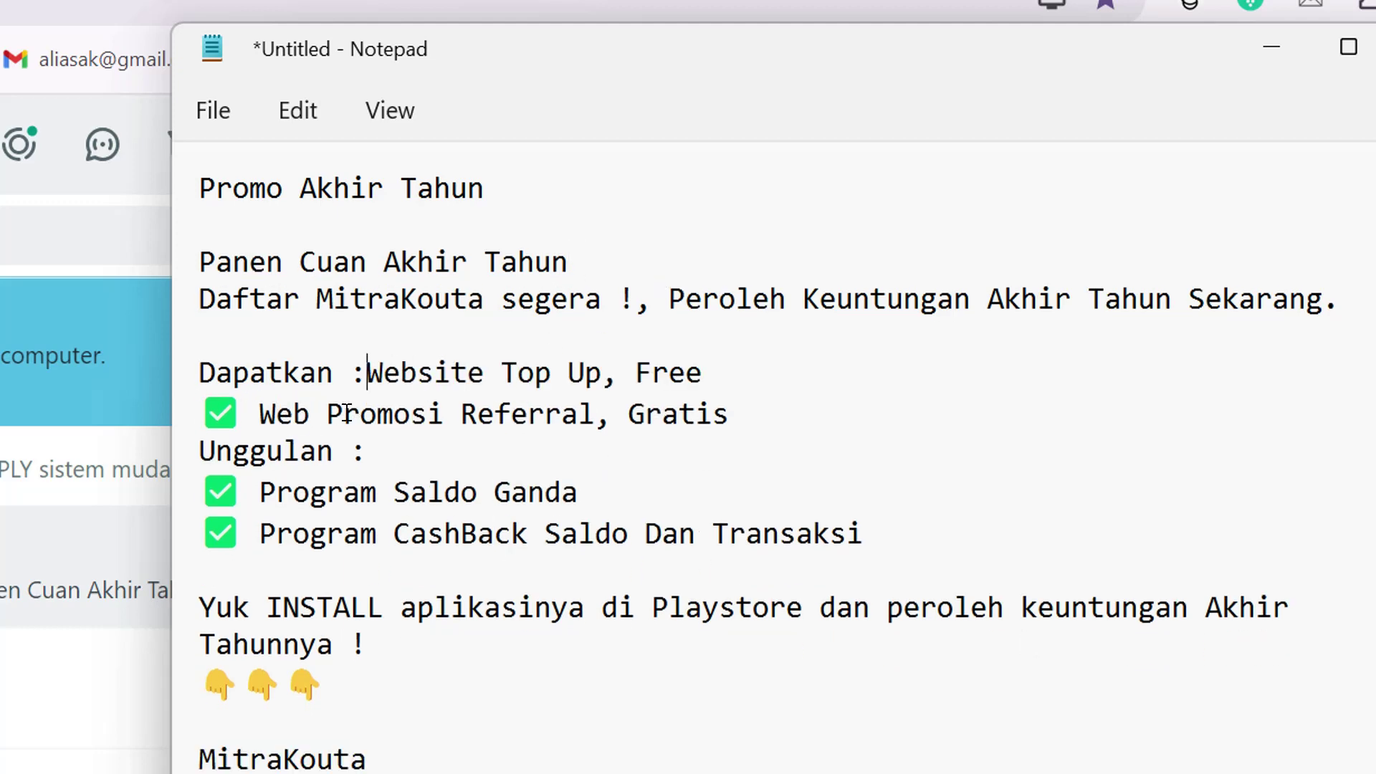
{"action": "key", "text": "Return"}
{"action": "left_click", "coordinate": [260, 450]}
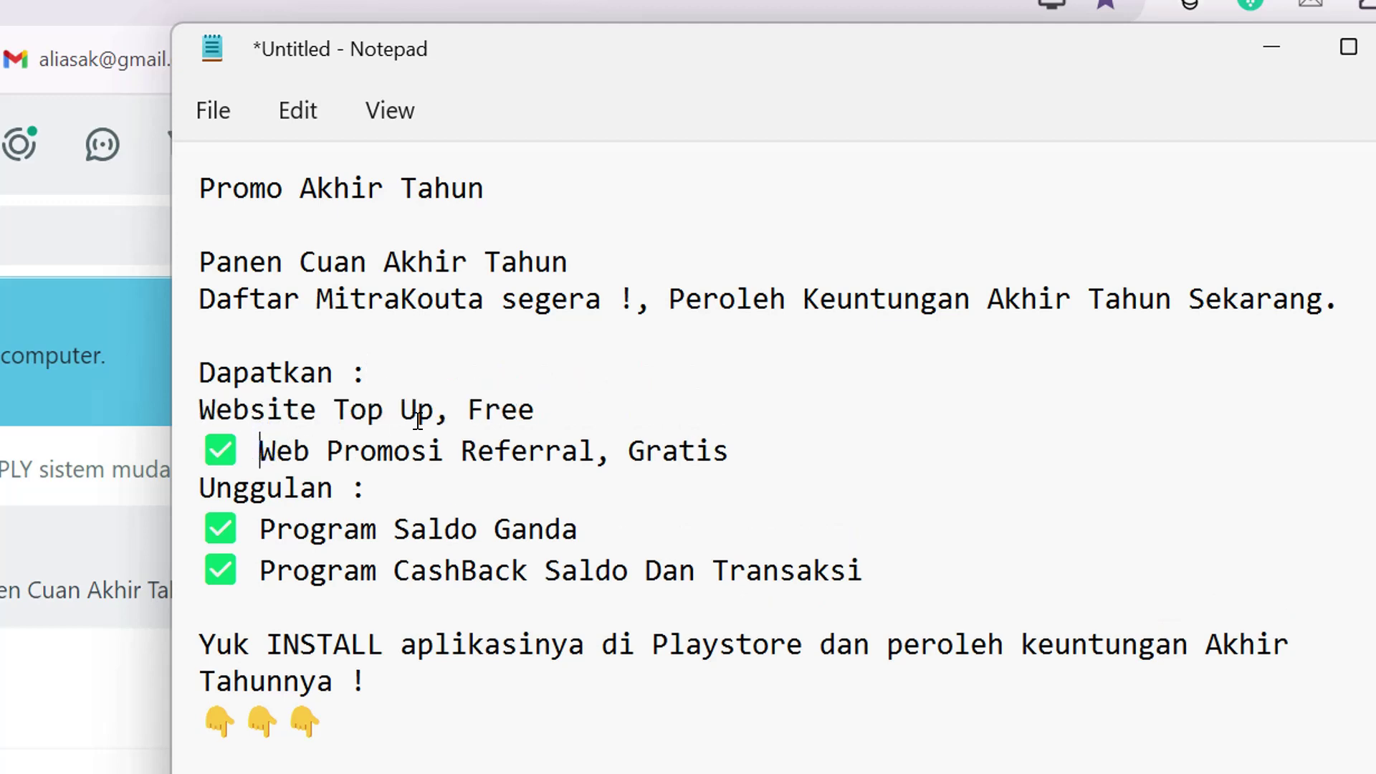
{"action": "key", "text": "BackSpace"}
{"action": "key", "text": "BackSpace"}
{"action": "left_click", "coordinate": [260, 528]}
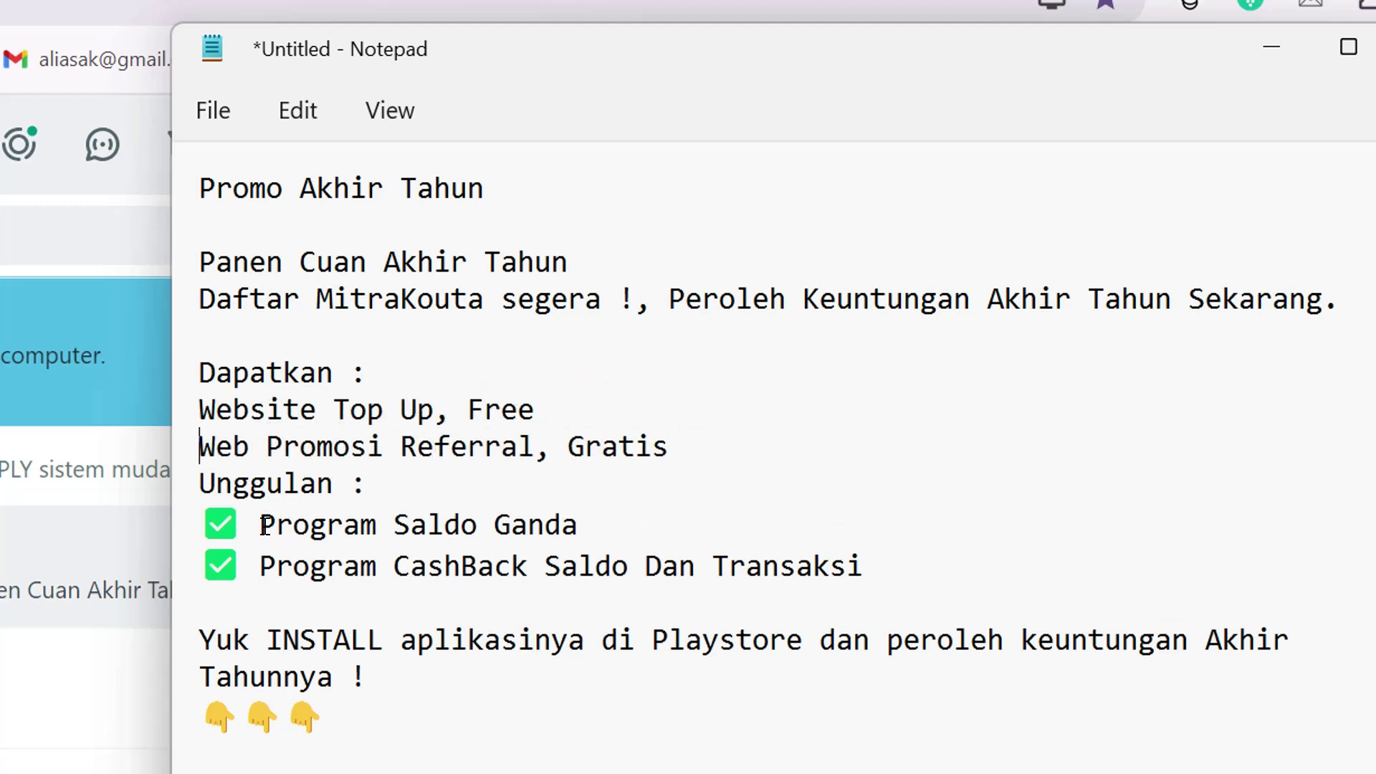
{"action": "key", "text": "BackSpace"}
{"action": "key", "text": "BackSpace"}
{"action": "left_click", "coordinate": [260, 562]}
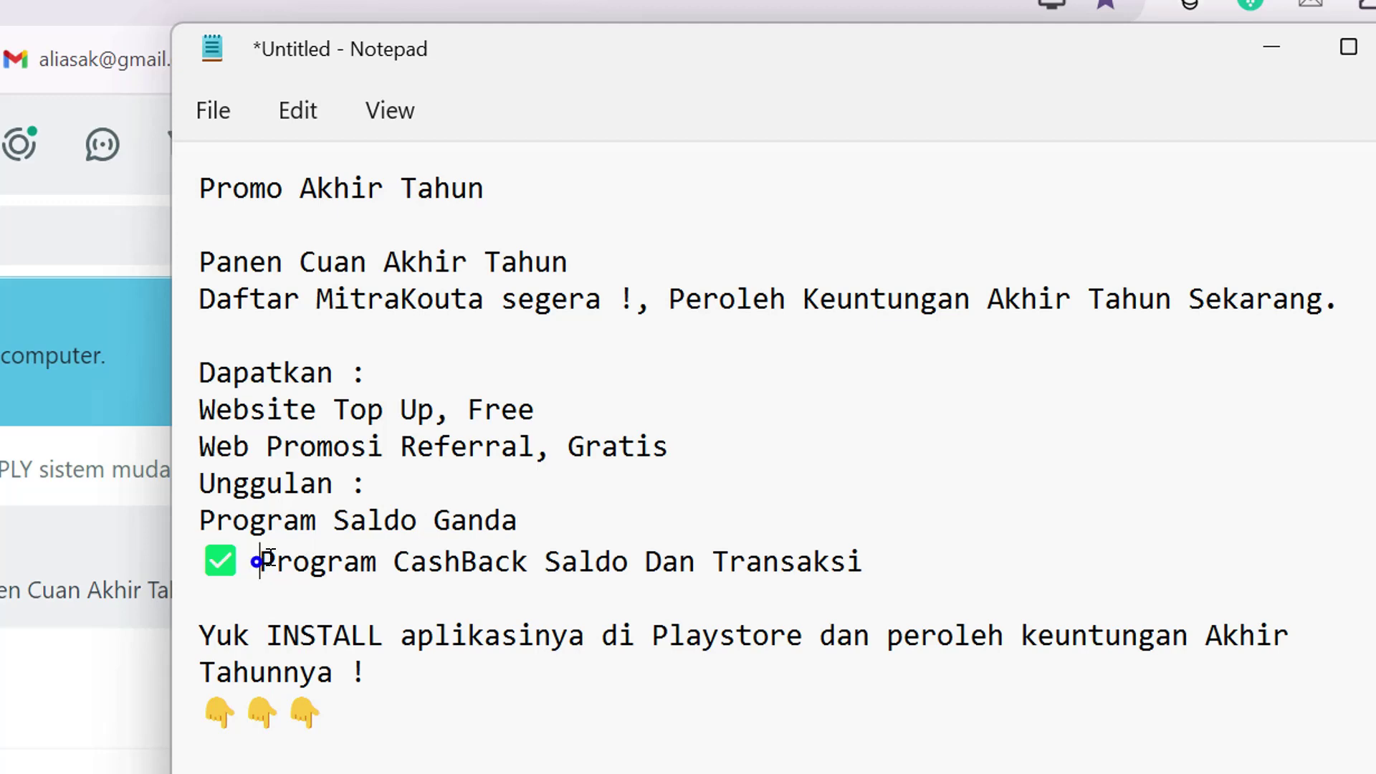
{"action": "key", "text": "BackSpace"}
{"action": "key", "text": "BackSpace"}
{"action": "left_click", "coordinate": [705, 446]}
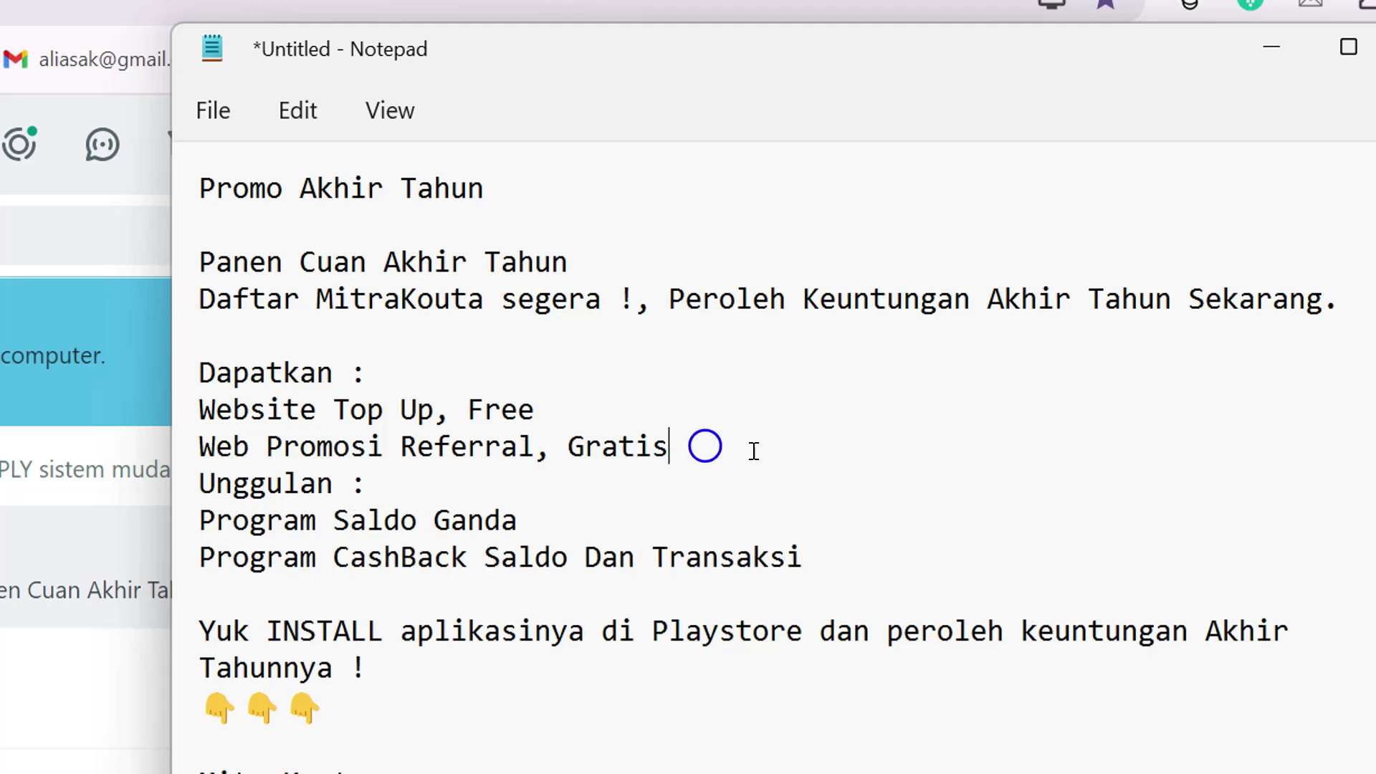
{"action": "key", "text": "Return"}
- Delete the pointing-hand emojis, MitraKouta link lines, exclamation marks after Gas, and both code lines
{"action": "scroll", "coordinate": [399, 635], "scroll_direction": "down", "scroll_amount": 1}
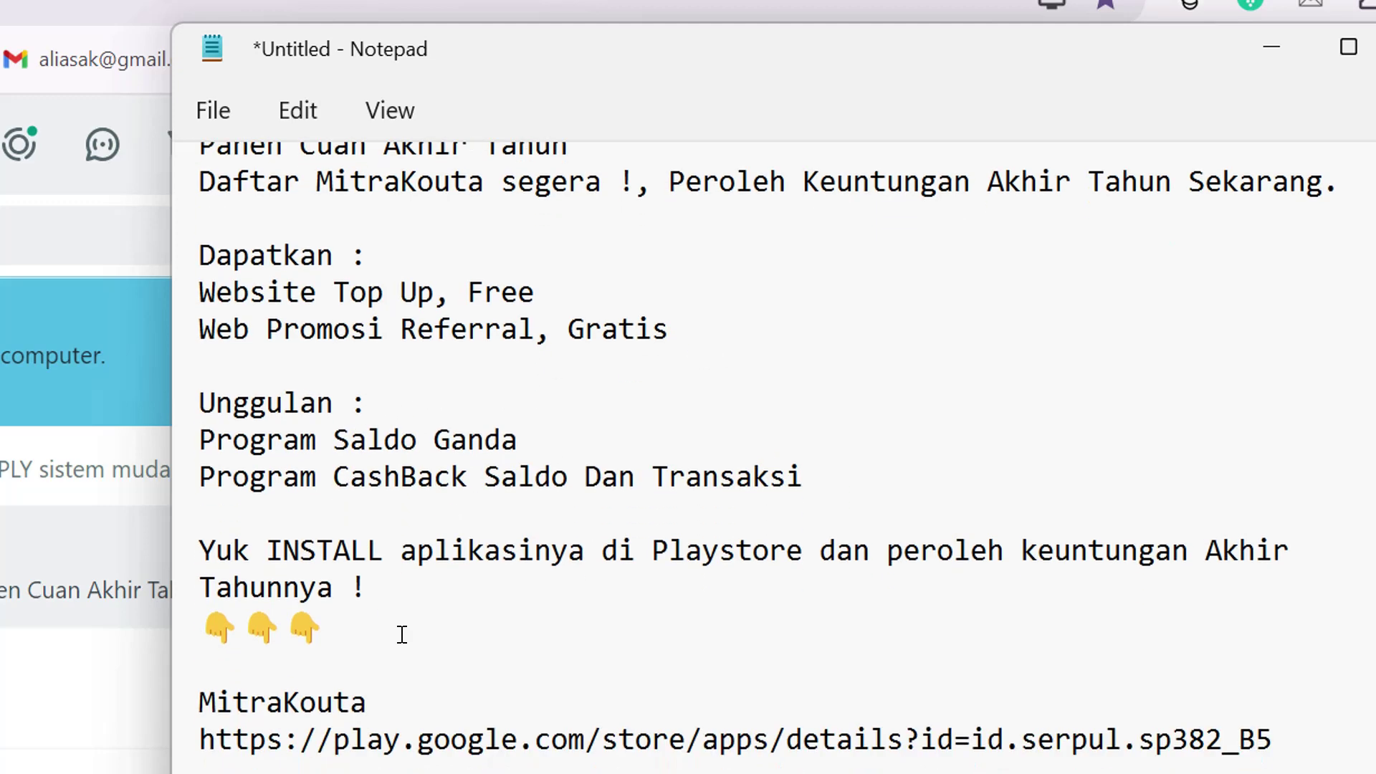
{"action": "left_click_drag", "start_coordinate": [365, 640], "coordinate": [213, 627]}
{"action": "key", "text": "BackSpace"}
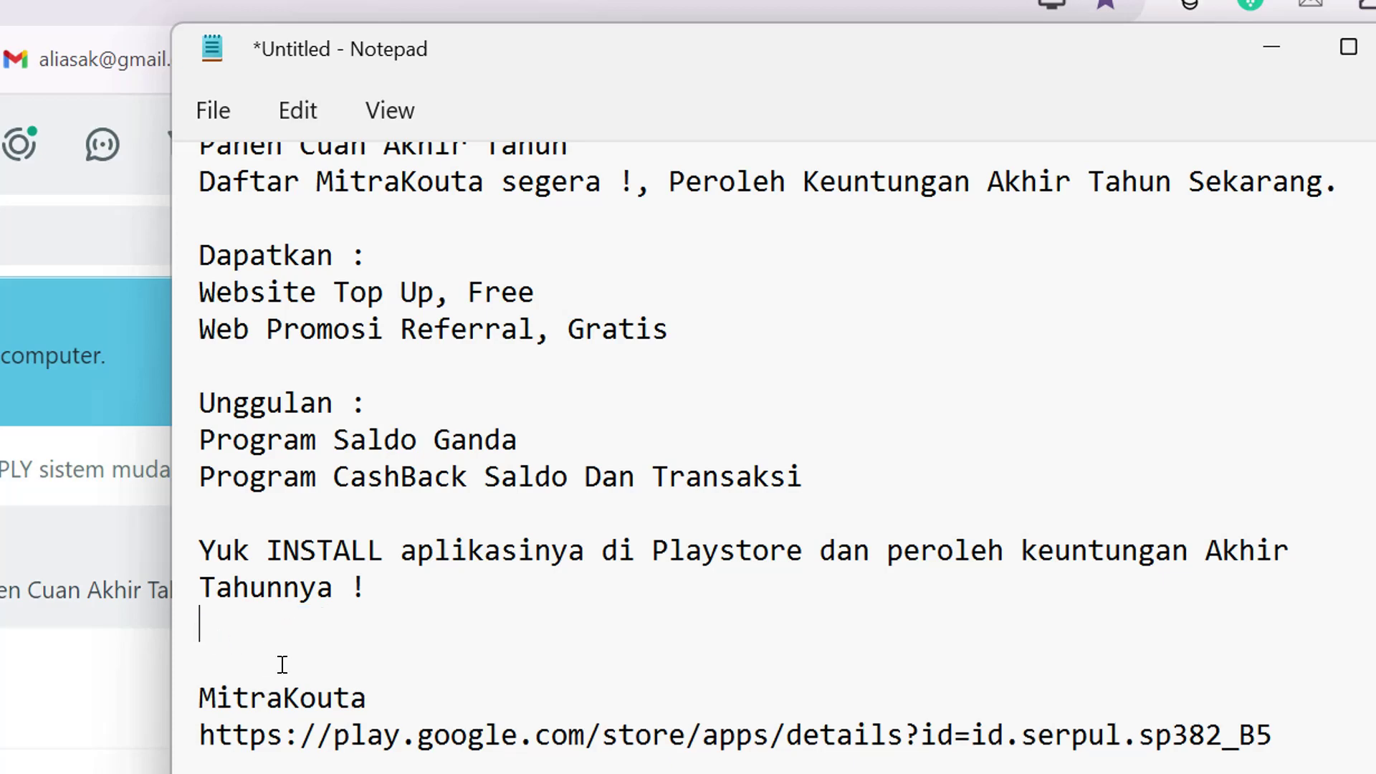
{"action": "left_click_drag", "start_coordinate": [208, 691], "coordinate": [1303, 743]}
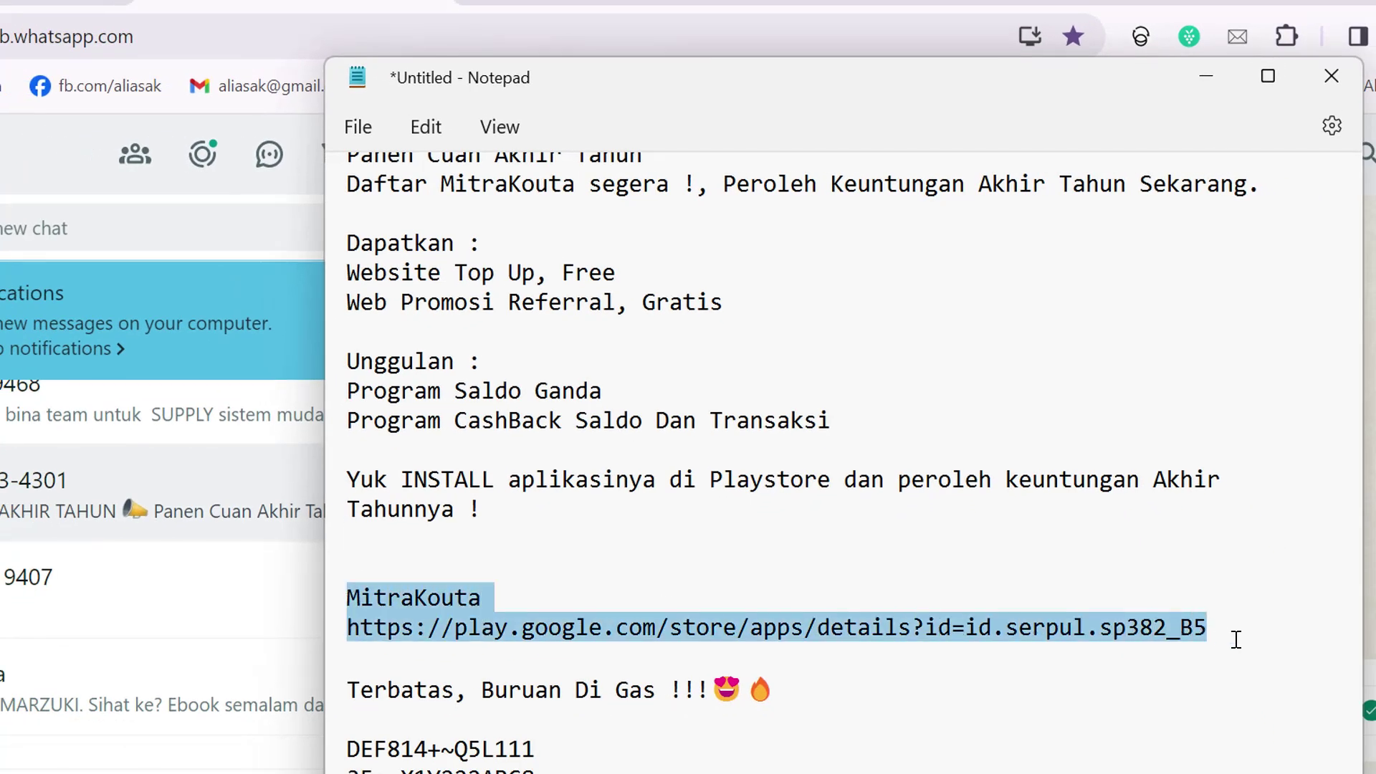
{"action": "key", "text": "BackSpace"}
{"action": "left_click", "coordinate": [835, 663]}
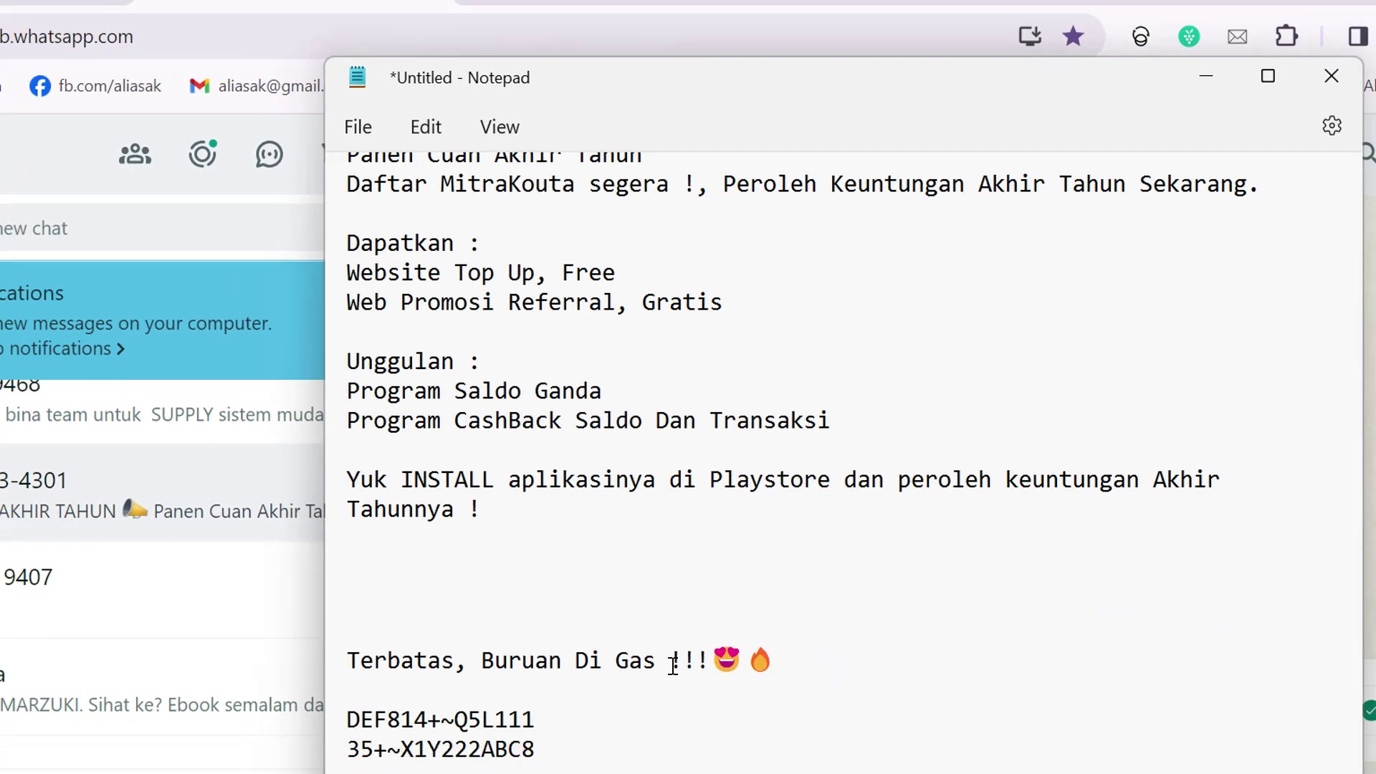
{"action": "left_click_drag", "start_coordinate": [670, 660], "coordinate": [936, 672]}
{"action": "key", "text": "BackSpace"}
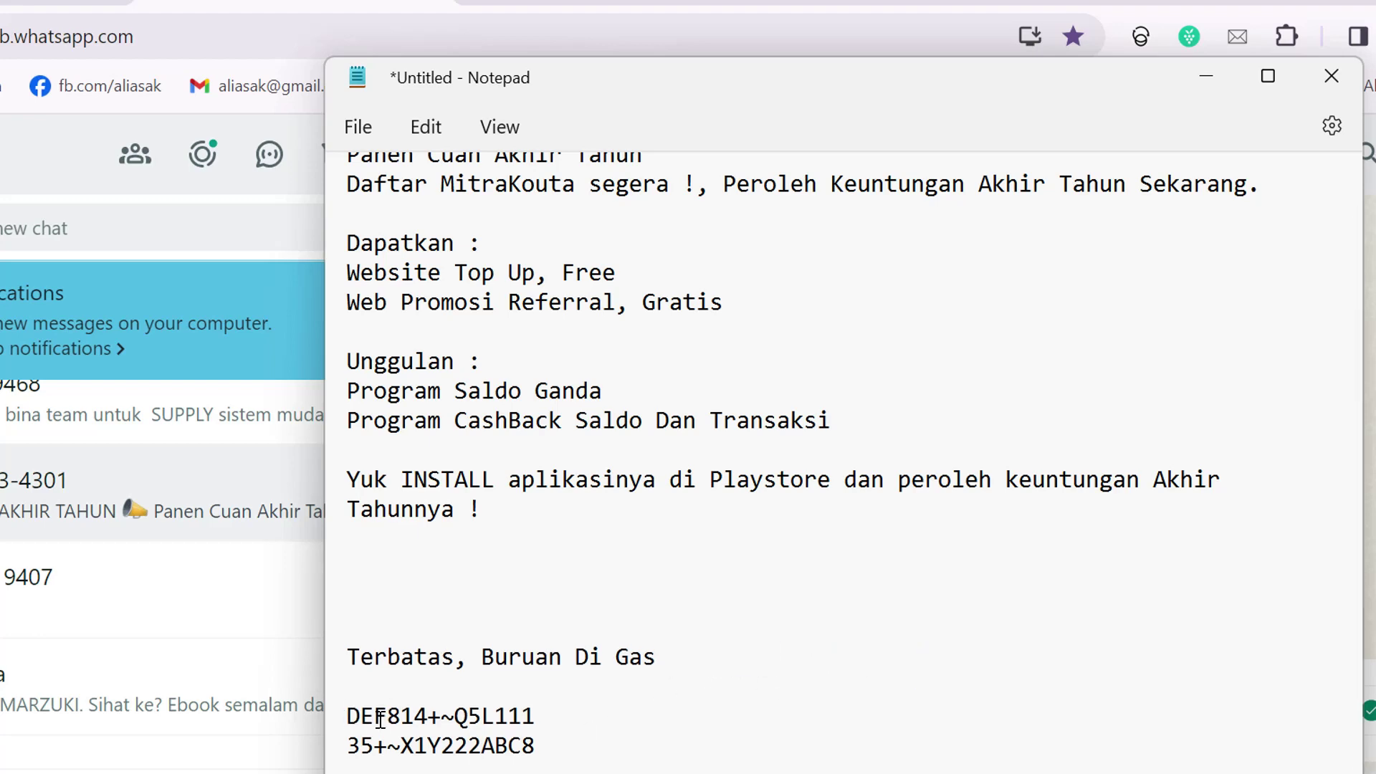
{"action": "left_click_drag", "start_coordinate": [347, 709], "coordinate": [574, 750]}
{"action": "key", "text": "BackSpace"}
{"action": "scroll", "coordinate": [674, 680], "scroll_direction": "up", "scroll_amount": 1}
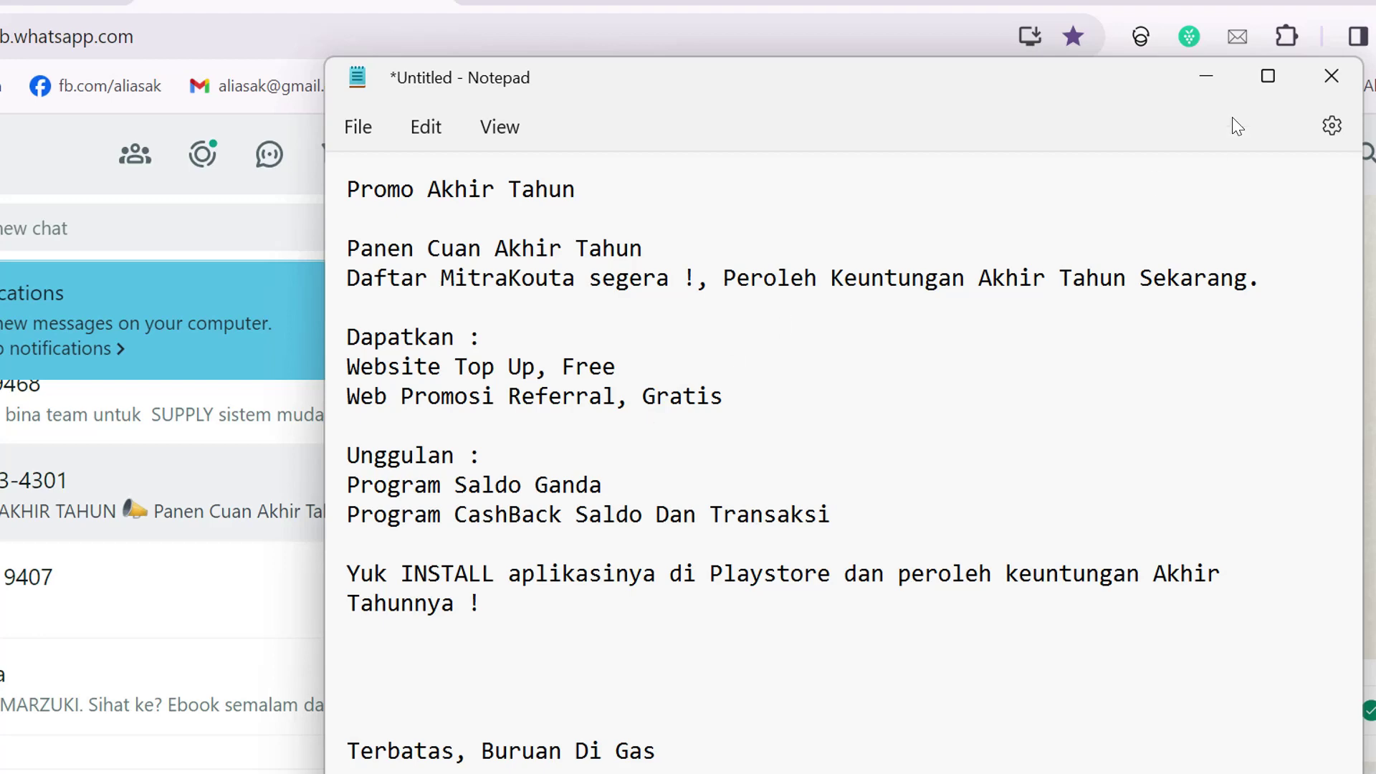
{"action": "left_click", "coordinate": [1218, 87]}
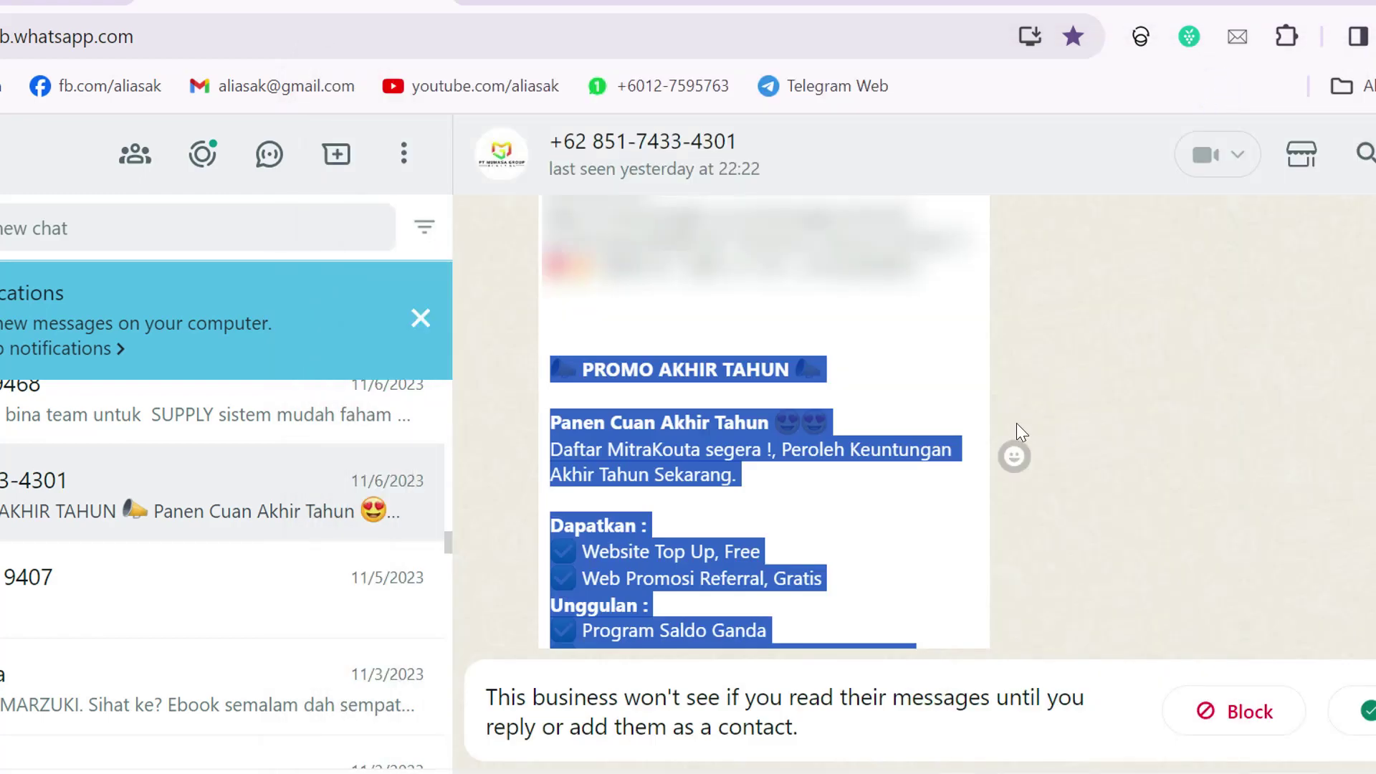
- Delete the smiley line from Message 5 in BotMaster
{"action": "key", "text": "alt+Tab"}
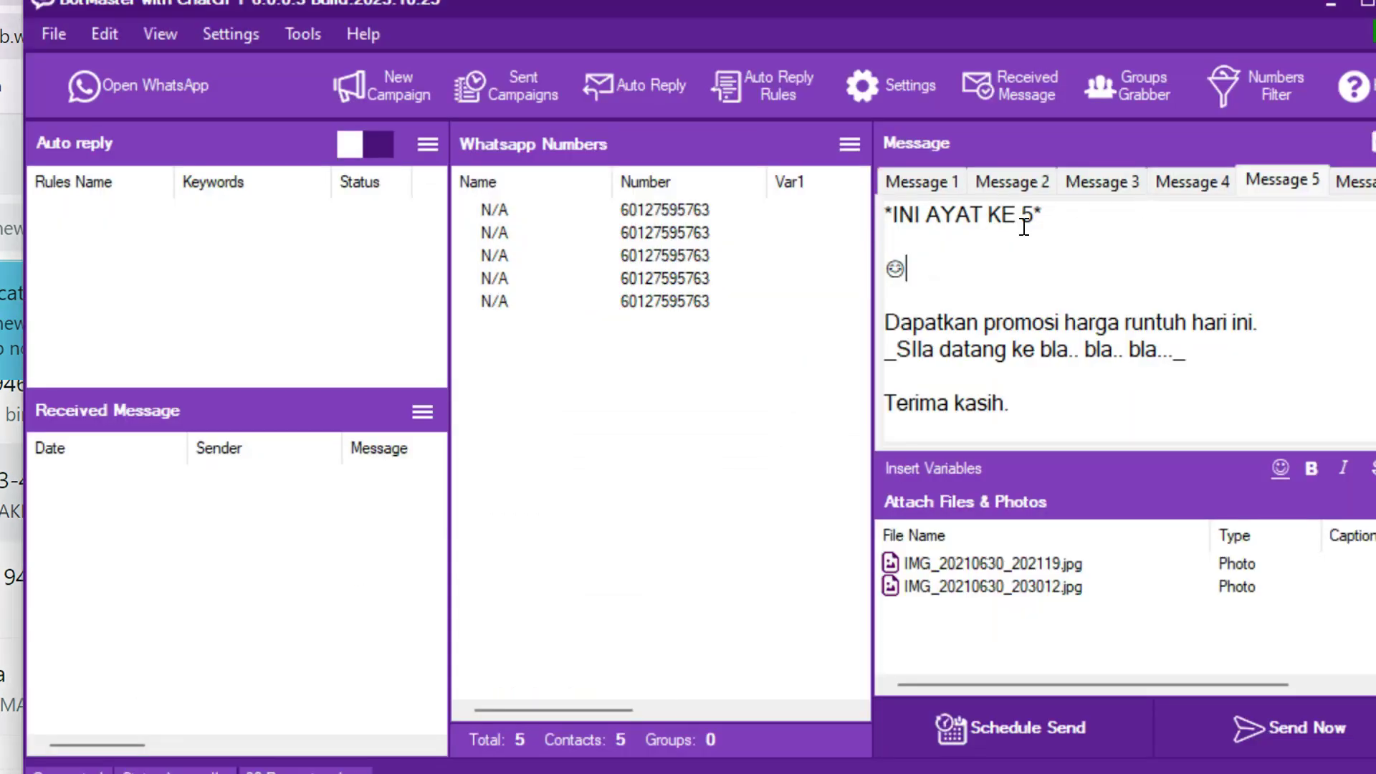
{"action": "key", "text": "BackSpace"}
{"action": "key", "text": "BackSpace"}
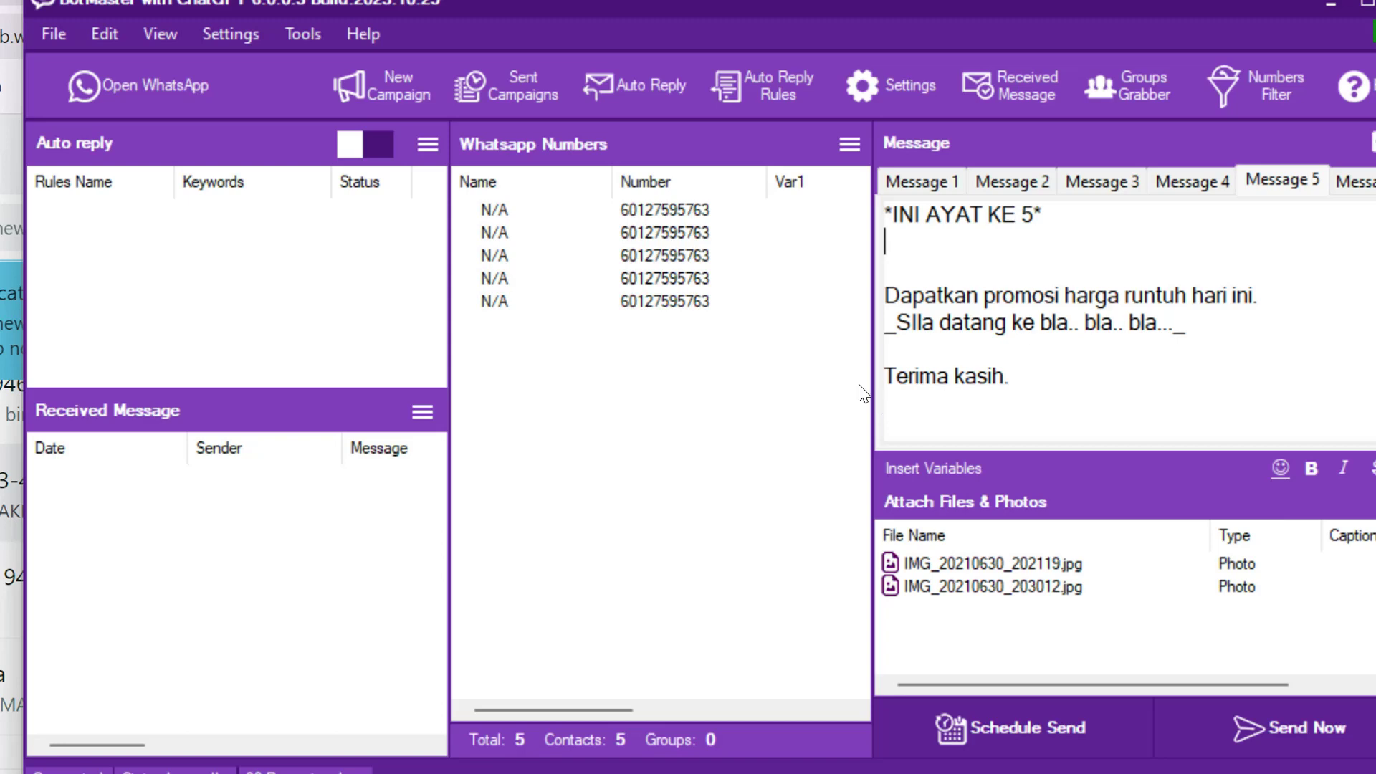
{"action": "left_click", "coordinate": [1038, 385]}
- Review the texts of Messages 1 through 6, finishing on Message 1
{"action": "left_click", "coordinate": [920, 179]}
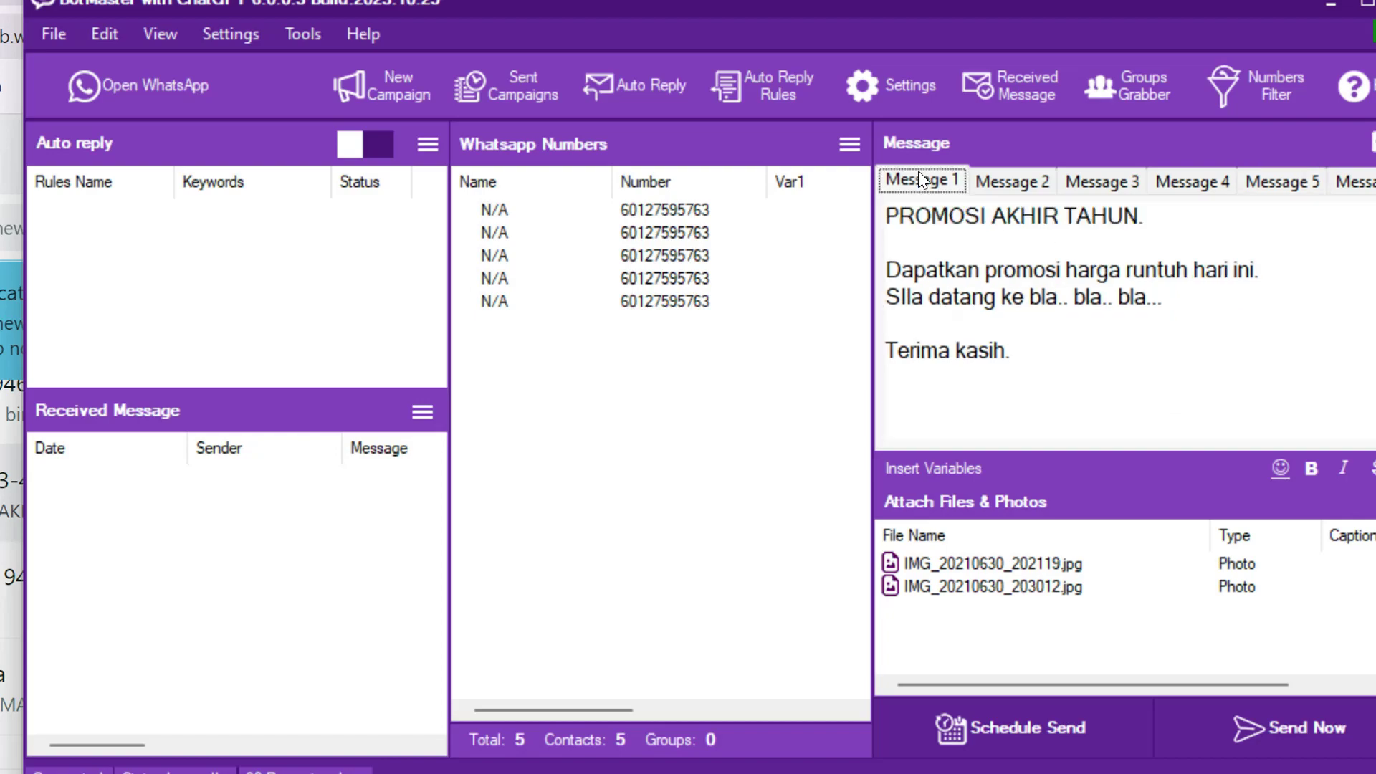
{"action": "left_click", "coordinate": [1026, 188]}
{"action": "left_click", "coordinate": [950, 181]}
{"action": "left_click", "coordinate": [1011, 181]}
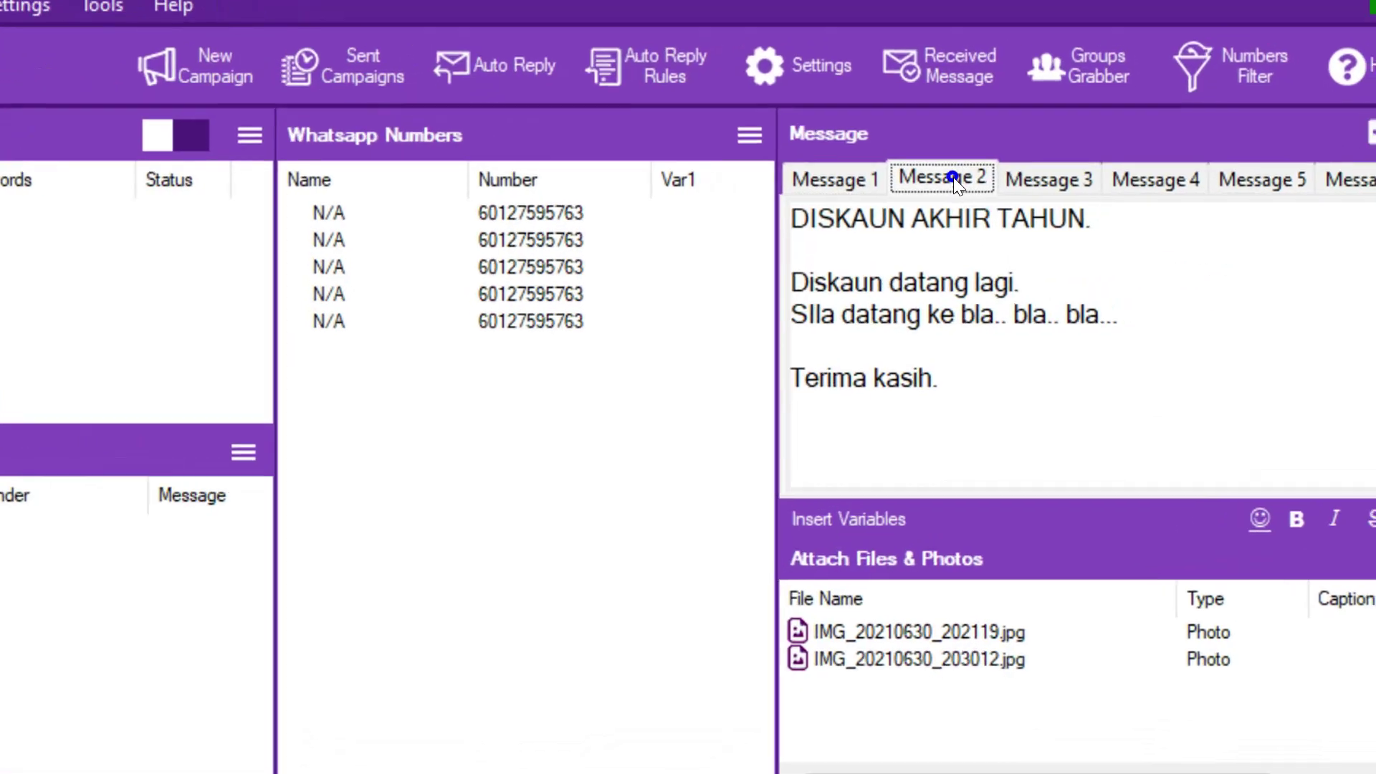
{"action": "left_click", "coordinate": [1102, 181]}
{"action": "left_click", "coordinate": [1192, 182]}
{"action": "left_click", "coordinate": [1086, 176]}
{"action": "left_click", "coordinate": [1193, 178]}
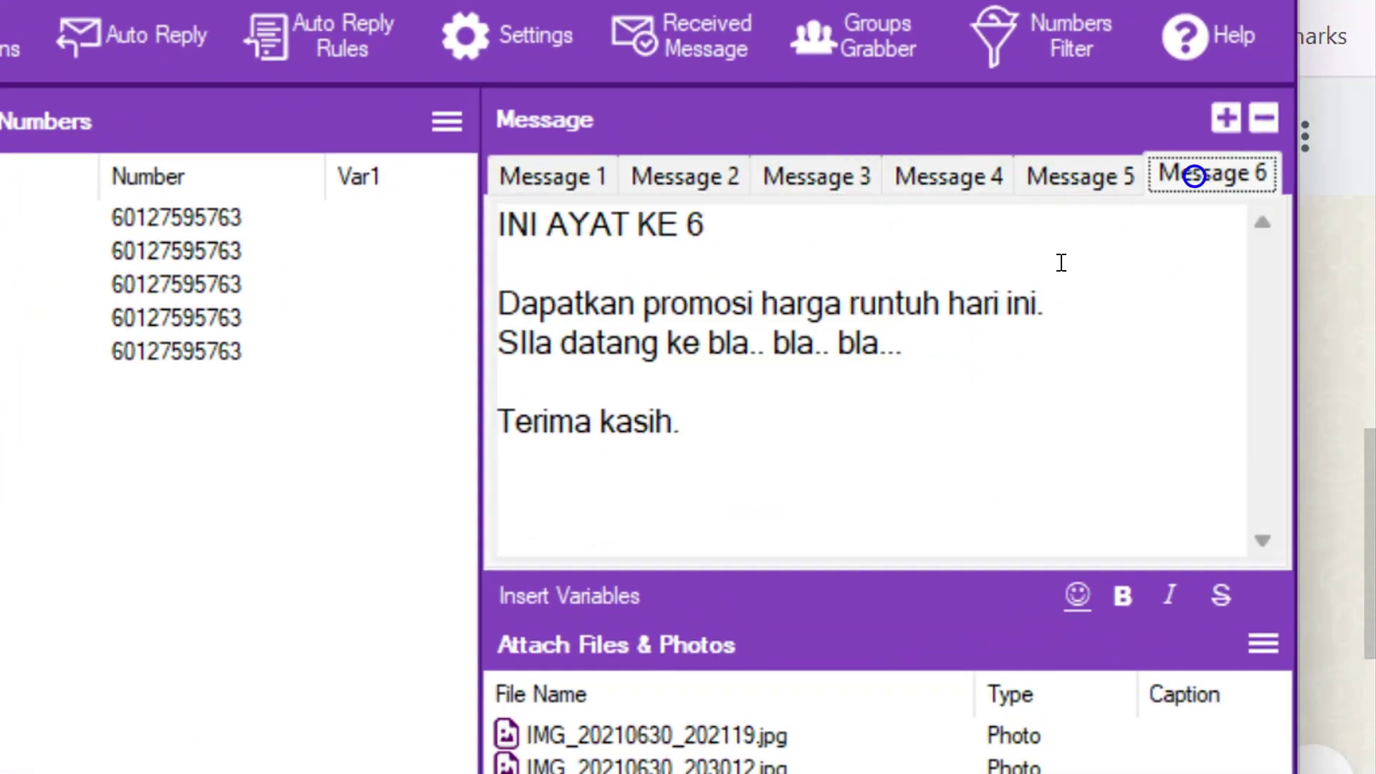
{"action": "left_click", "coordinate": [544, 168]}
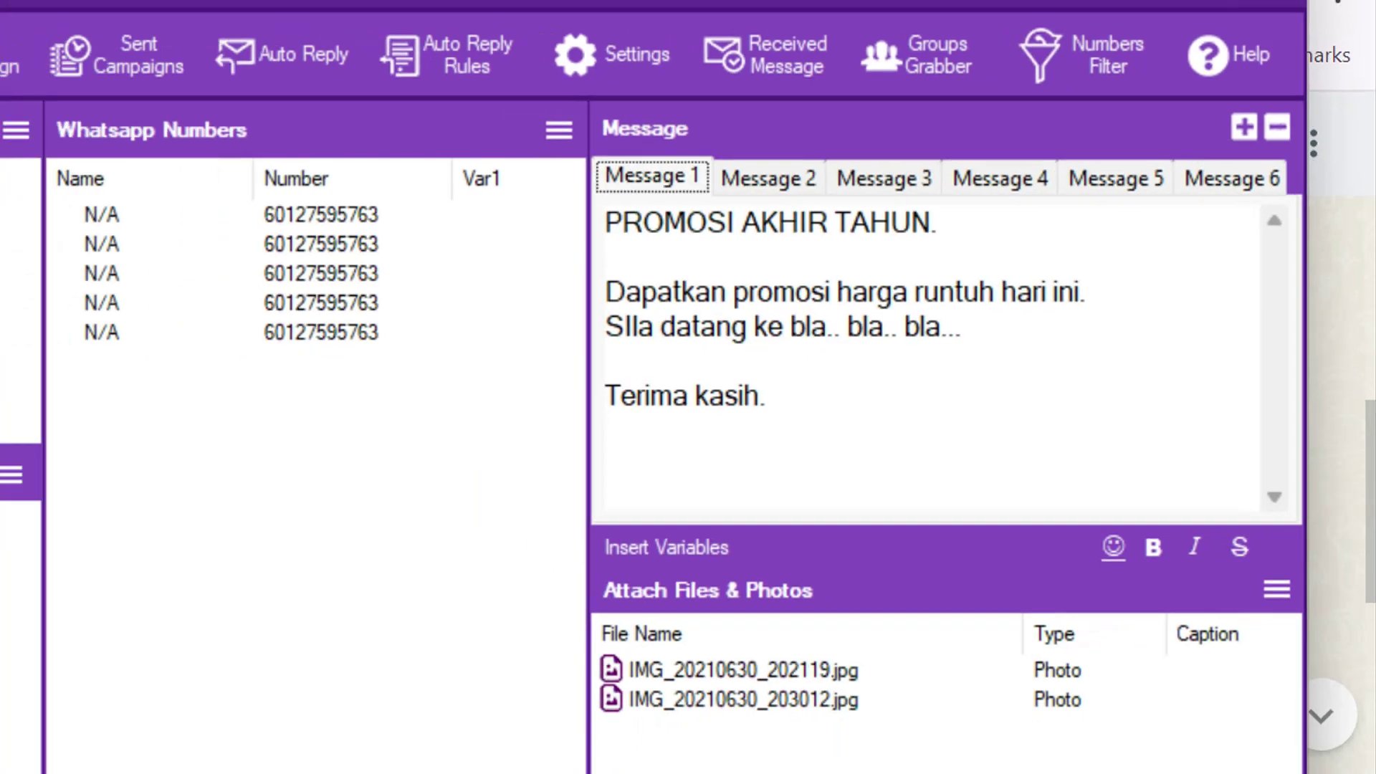
- Undo the Notepad edits back to an empty document
{"action": "left_click", "coordinate": [603, 748]}
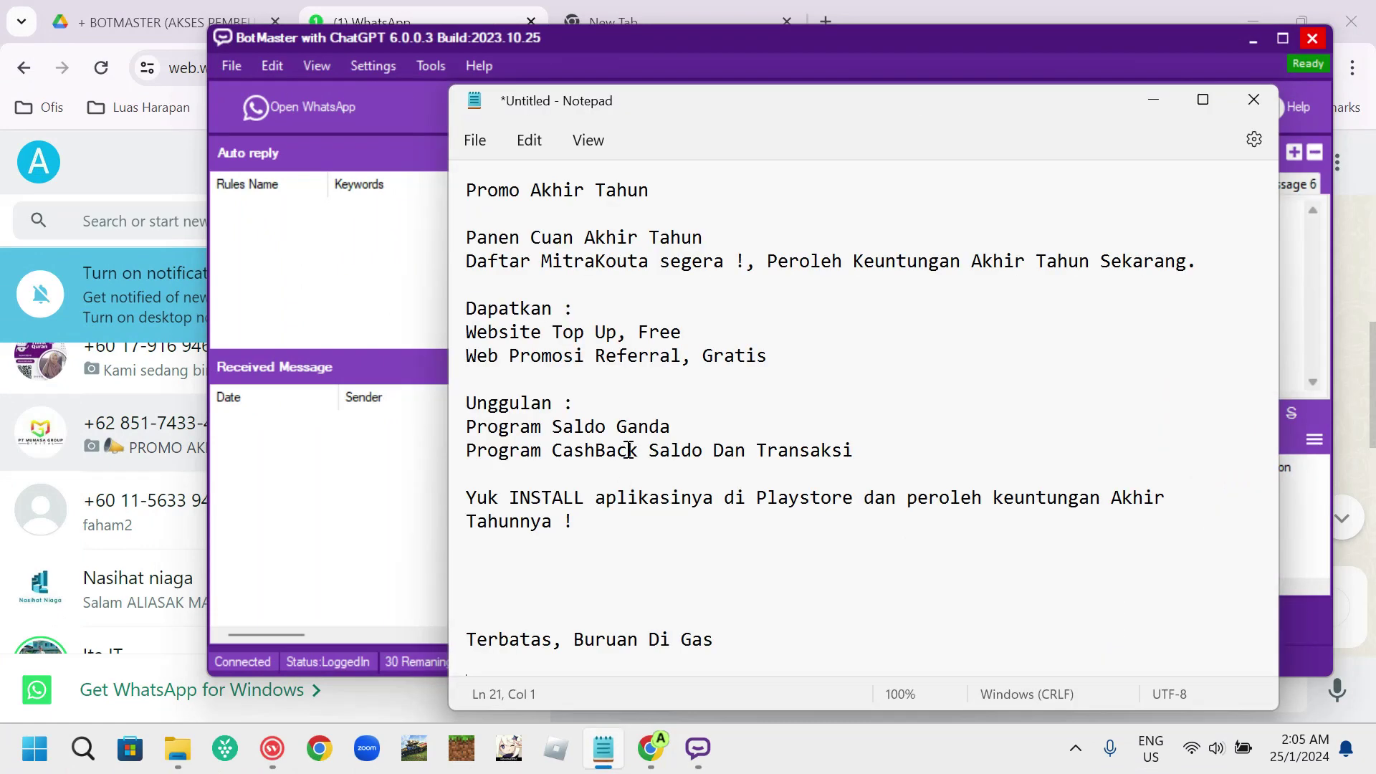
{"action": "key", "text": "ctrl+y"}
{"action": "key", "text": "ctrl+y"}
{"action": "key", "text": "ctrl+y"}
{"action": "key", "text": "ctrl+y"}
{"action": "key", "text": "ctrl+y"}
{"action": "key", "text": "ctrl+y"}
{"action": "key", "text": "ctrl+y"}
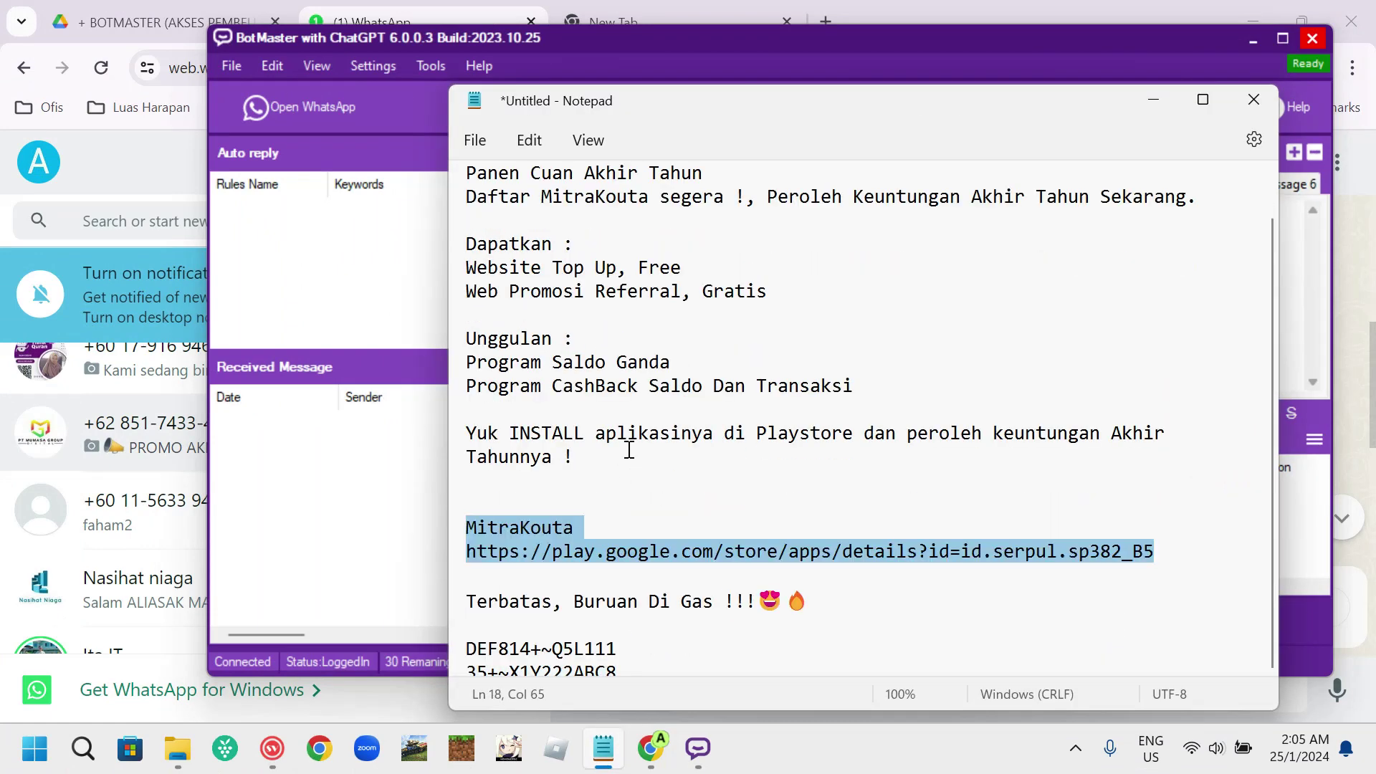
{"action": "key", "text": "ctrl+y"}
{"action": "key", "text": "ctrl+y"}
{"action": "key", "text": "ctrl+y"}
{"action": "key", "text": "ctrl+y"}
{"action": "key", "text": "ctrl+y"}
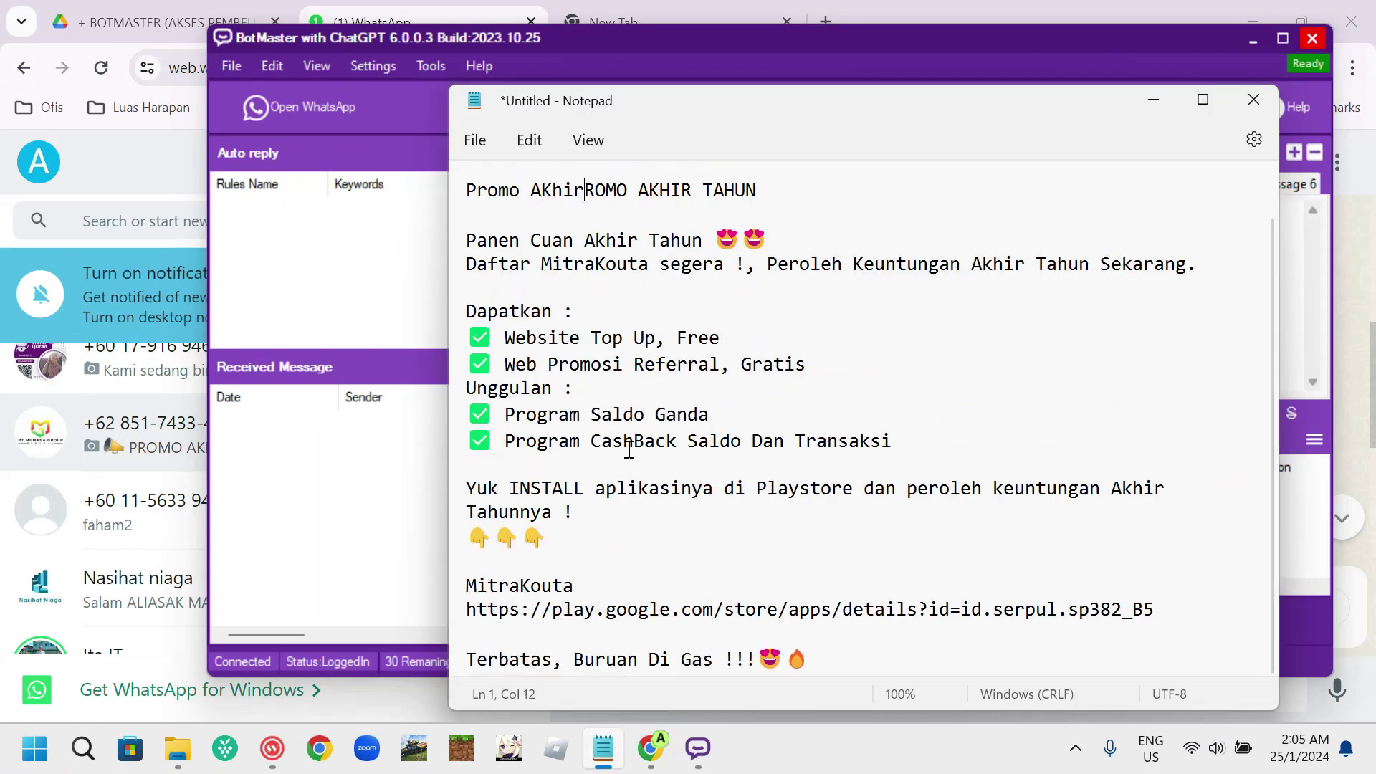
{"action": "key", "text": "ctrl+z"}
{"action": "key", "text": "ctrl+z"}
{"action": "key", "text": "ctrl+z"}
{"action": "key", "text": "ctrl+z"}
{"action": "key", "text": "ctrl+z"}
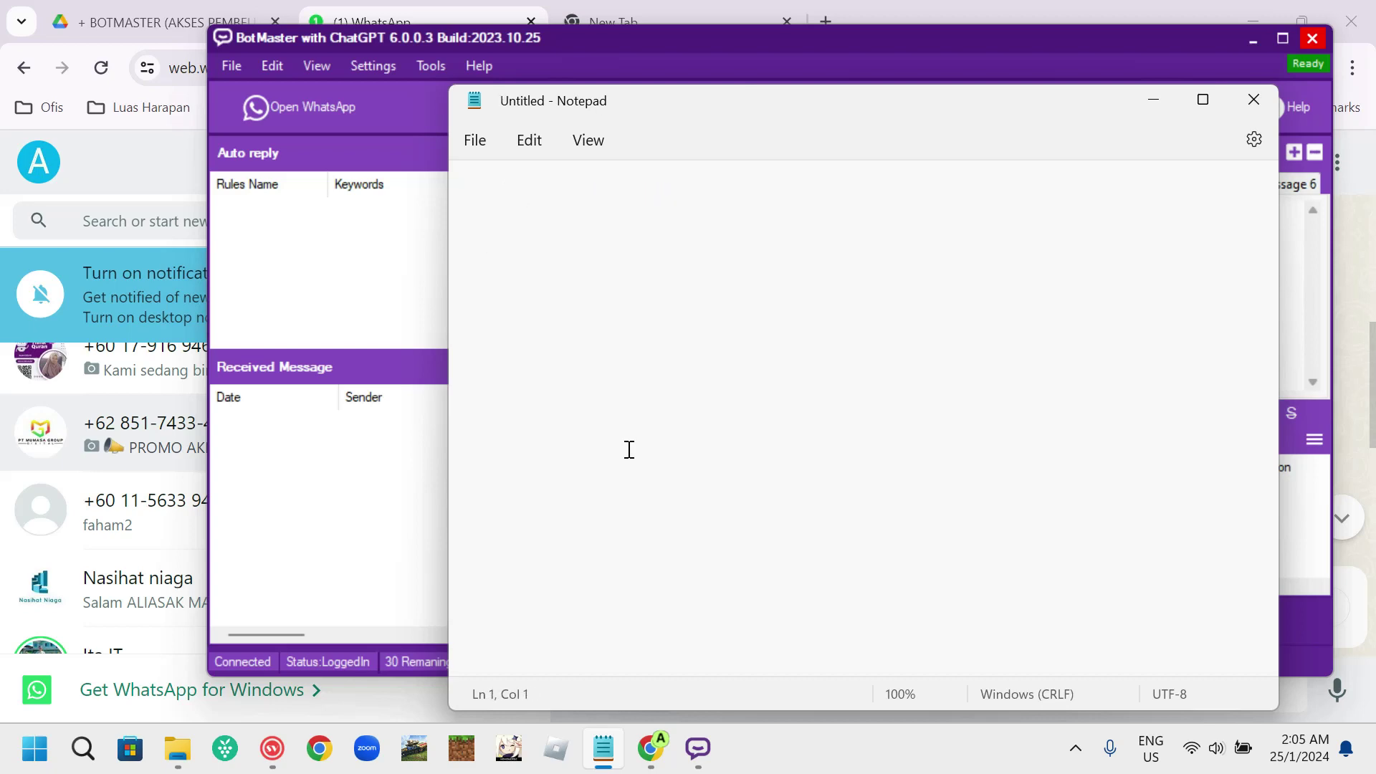
{"action": "left_click", "coordinate": [690, 45]}
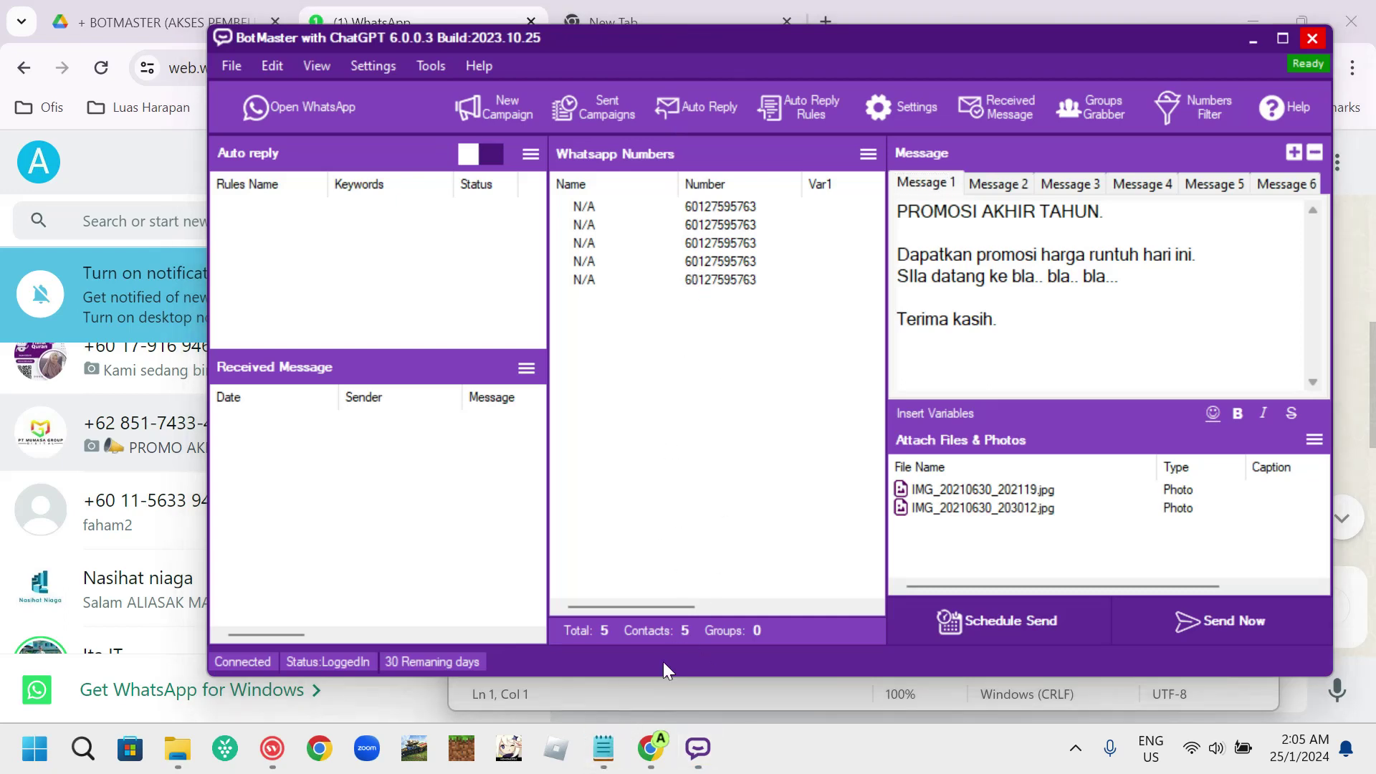
{"action": "left_click", "coordinate": [602, 748]}
- Write the lines '1,000', '5 wasap = 200' and '200 / 6 =' in Notepad
{"action": "left_click", "coordinate": [633, 385]}
{"action": "type", "text": "10"}
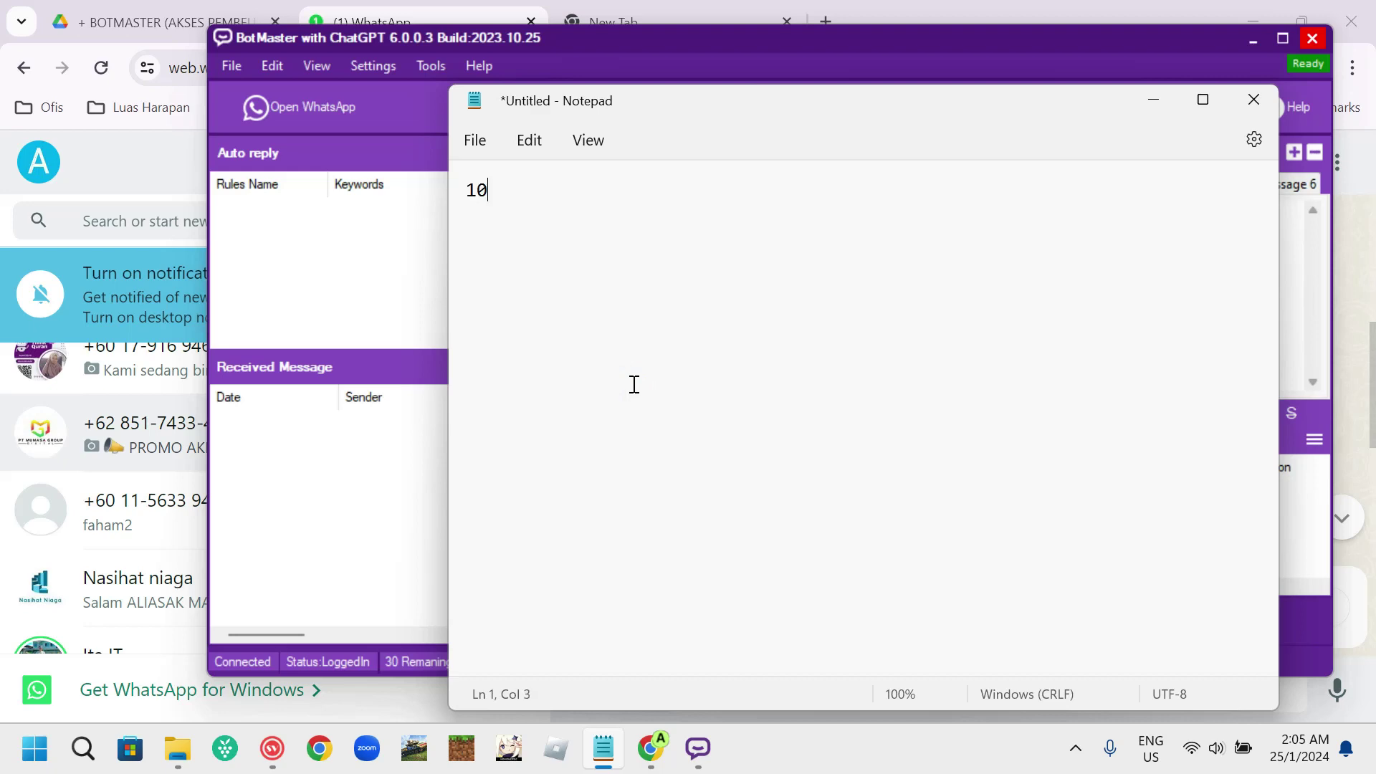
{"action": "key", "text": "BackSpace"}
{"action": "type", "text": ",000"}
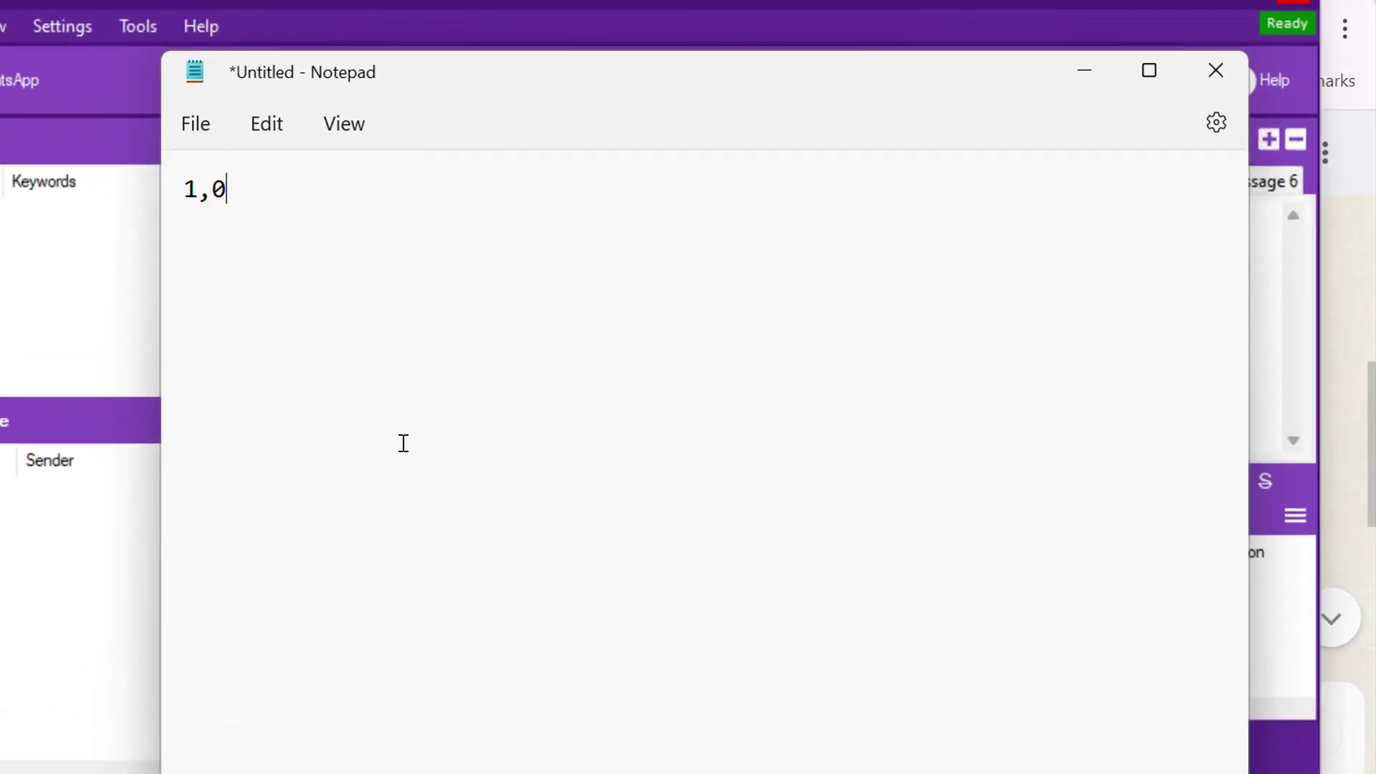
{"action": "key", "text": "Return"}
{"action": "type", "text": "5 wqsap"}
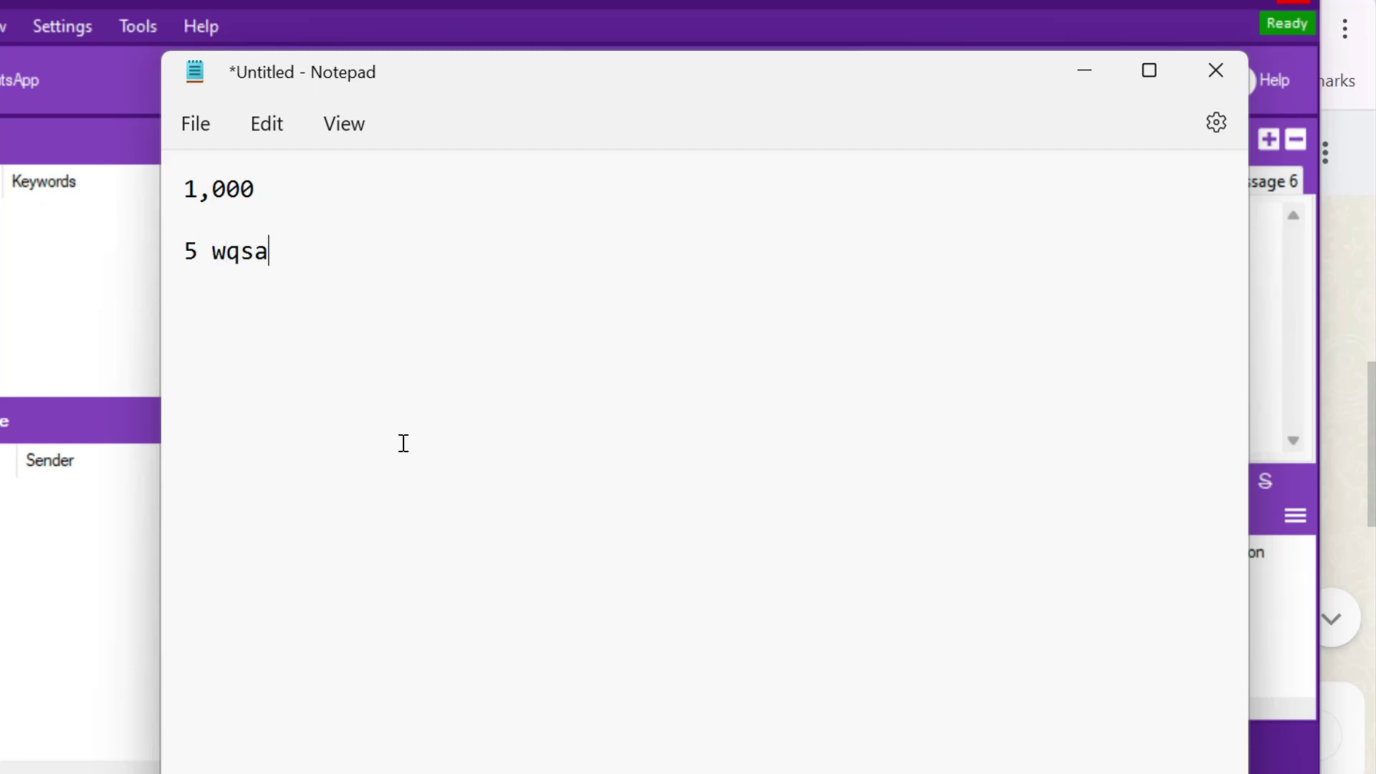
{"action": "key", "text": "BackSpace"}
{"action": "key", "text": "BackSpace"}
{"action": "key", "text": "BackSpace"}
{"action": "key", "text": "BackSpace"}
{"action": "type", "text": "asap = 2000"}
{"action": "key", "text": "BackSpace"}
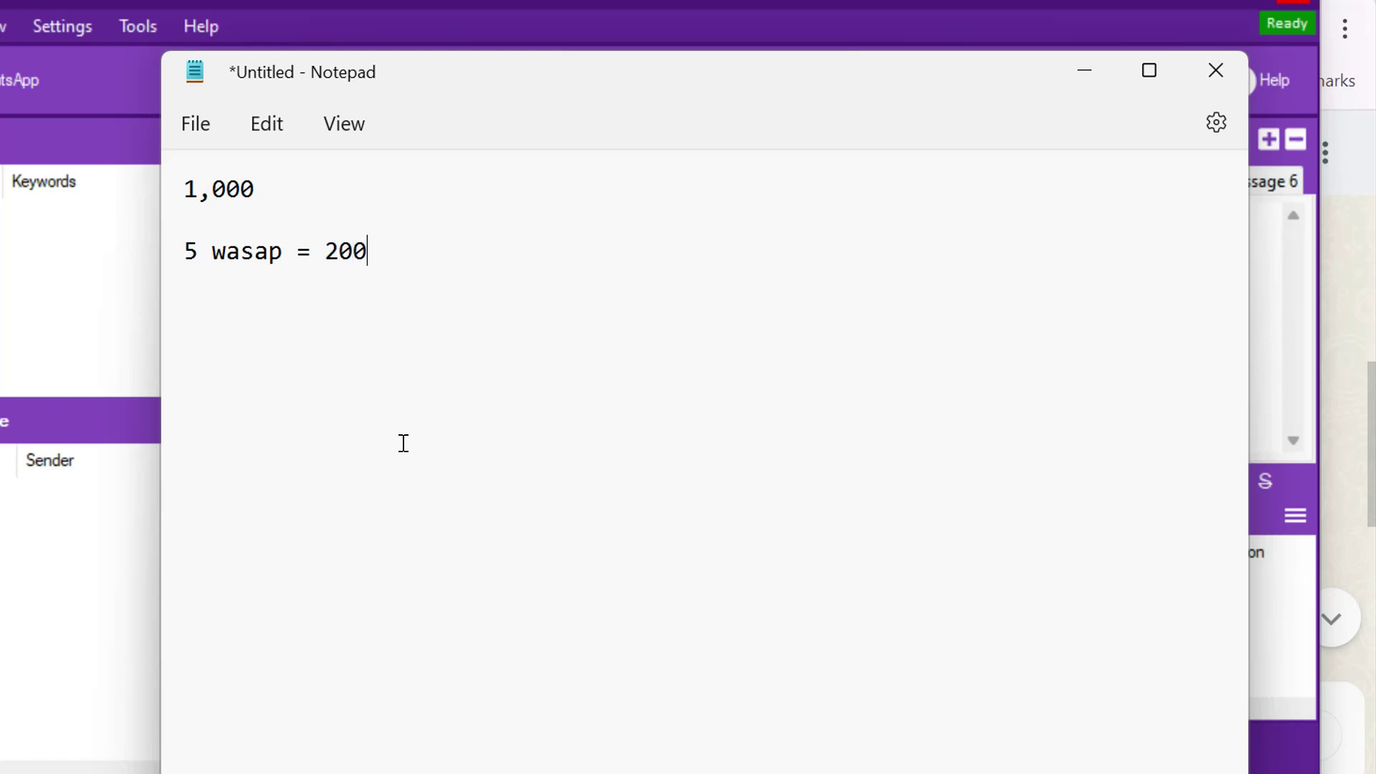
{"action": "key", "text": "Return"}
{"action": "type", "text": "200 / 6 ="}
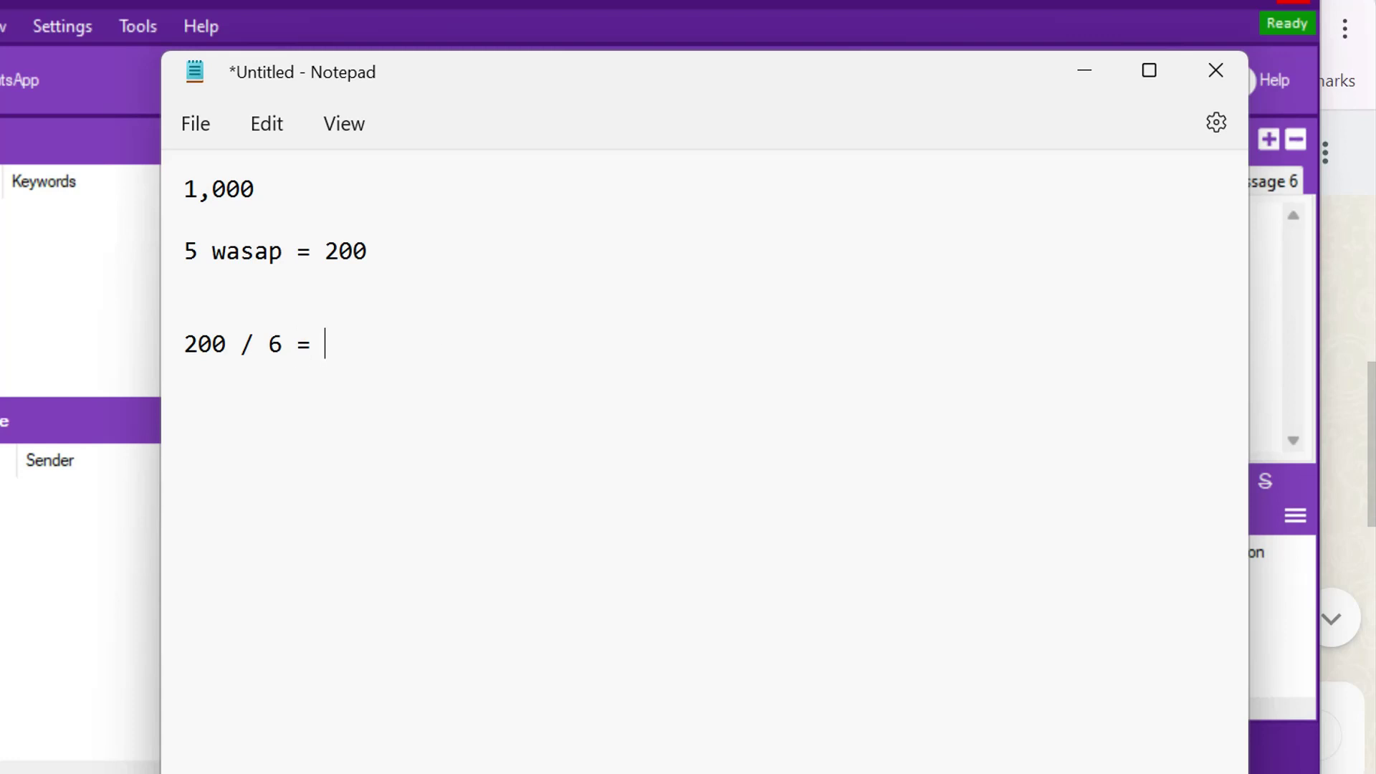
- Calculate 200/6 with a Google search and note the result with '--> Ayat yang sama.'
{"action": "left_click", "coordinate": [422, 738]}
{"action": "left_click", "coordinate": [462, 2]}
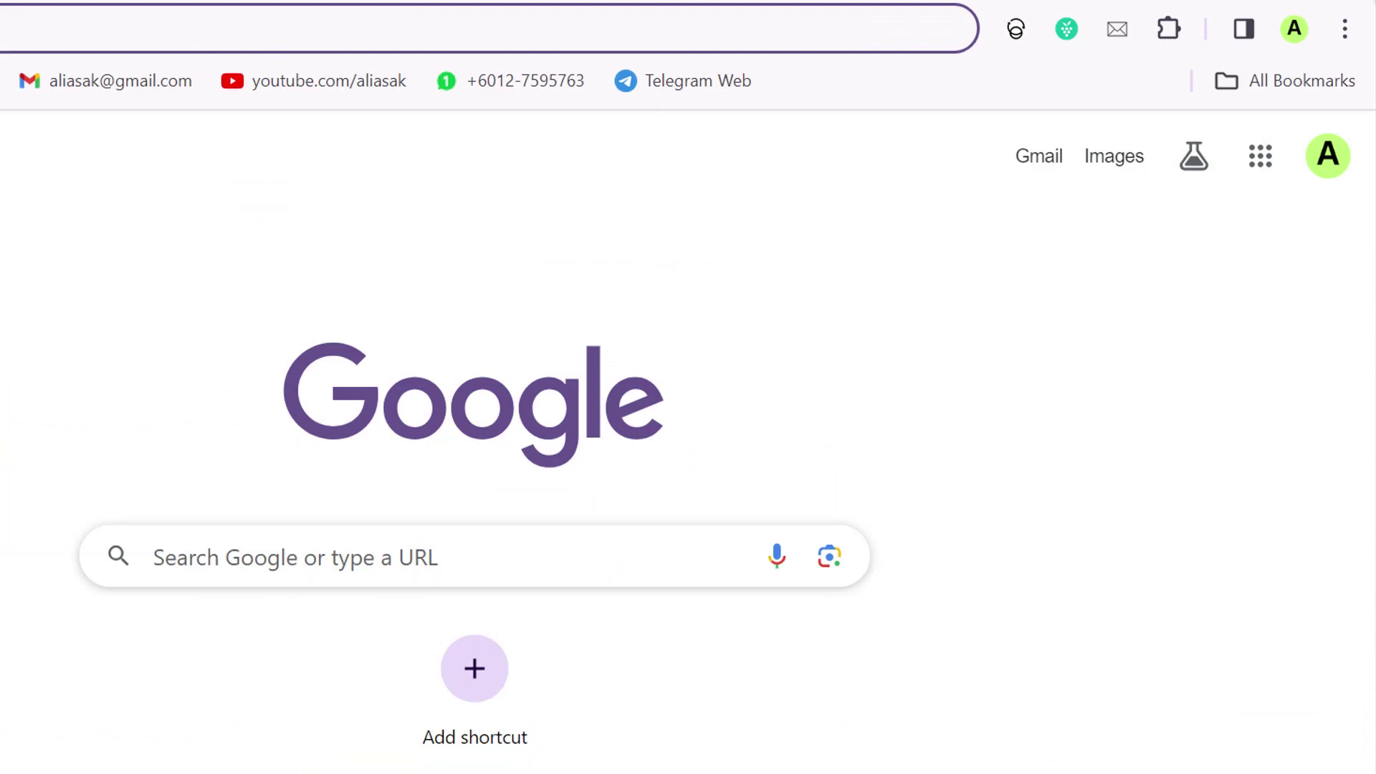
{"action": "type", "text": "200/6"}
{"action": "key", "text": "Return"}
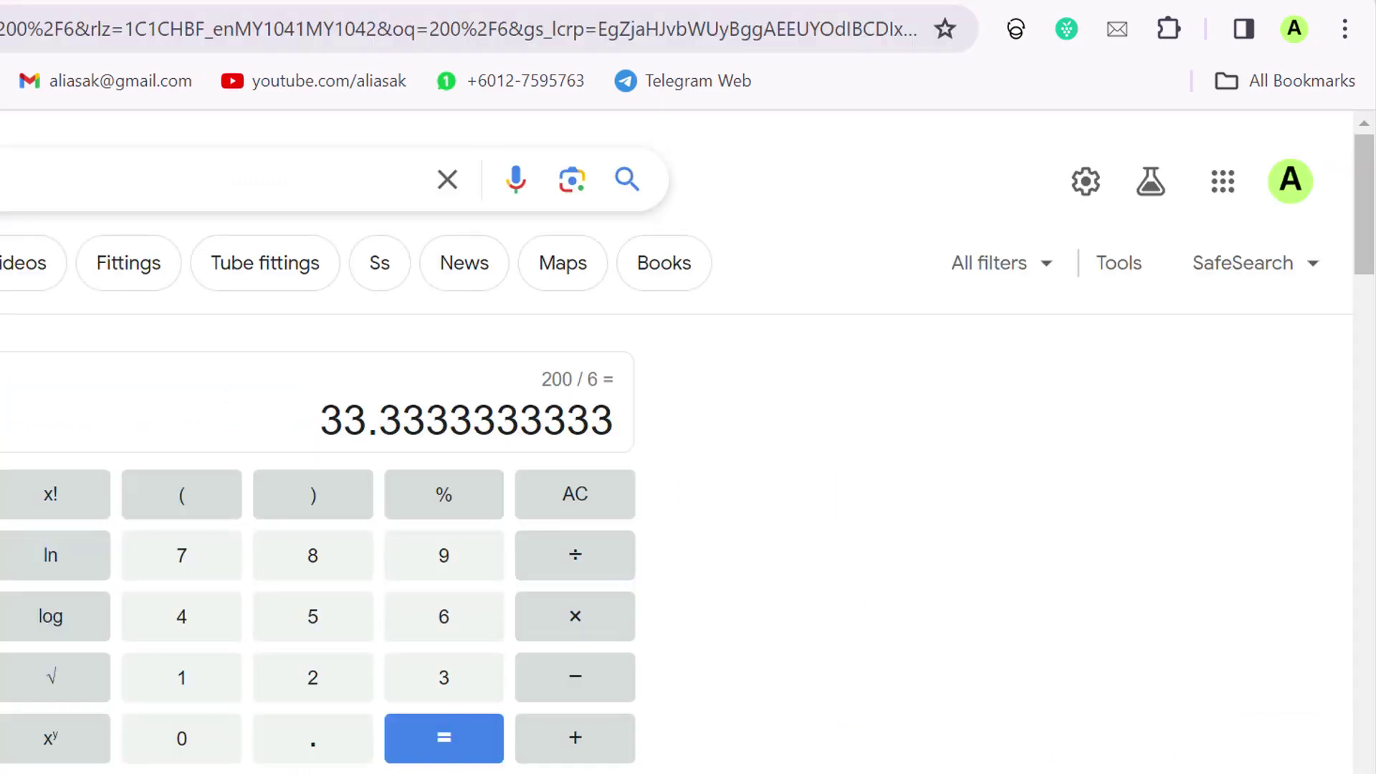
{"action": "key", "text": "alt+Tab"}
{"action": "type", "text": "33"}
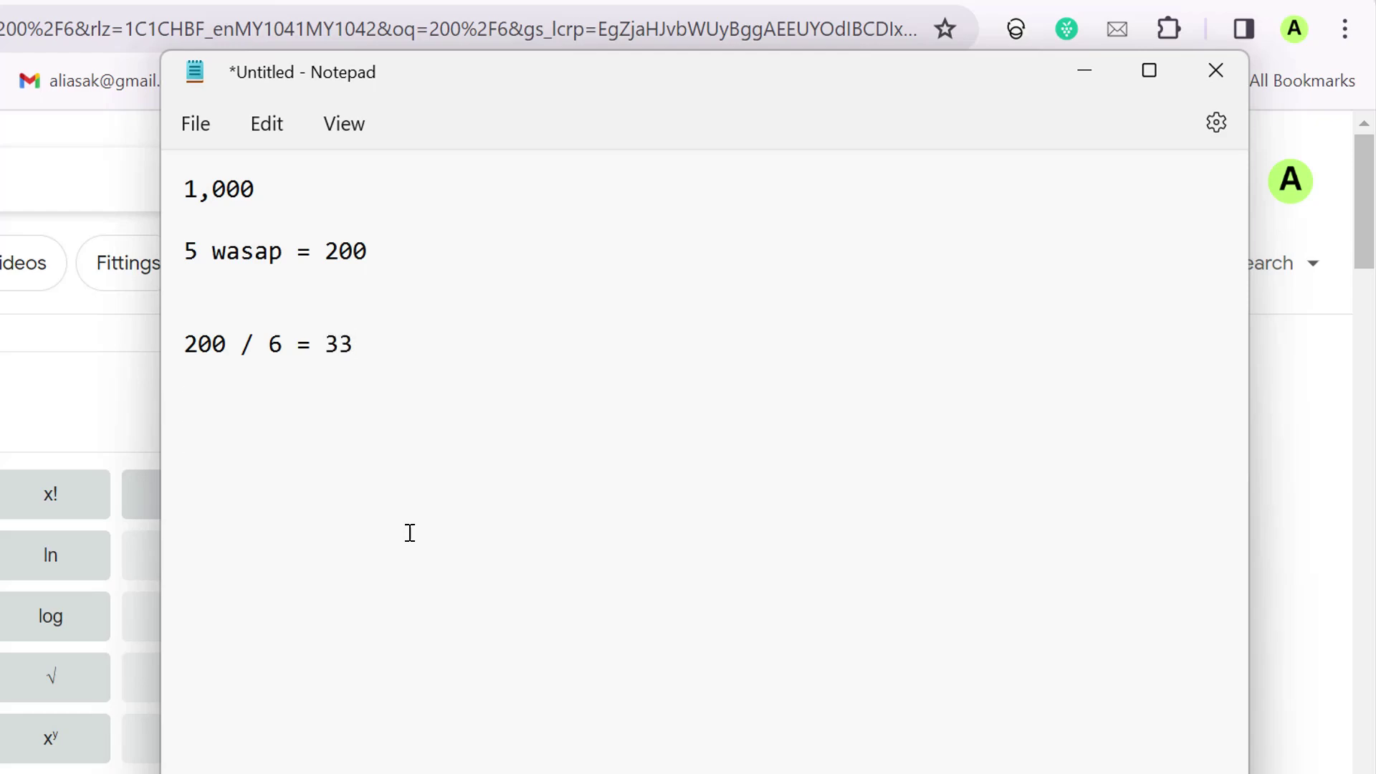
{"action": "type", "text": "33 --> Ayat yang sama."}
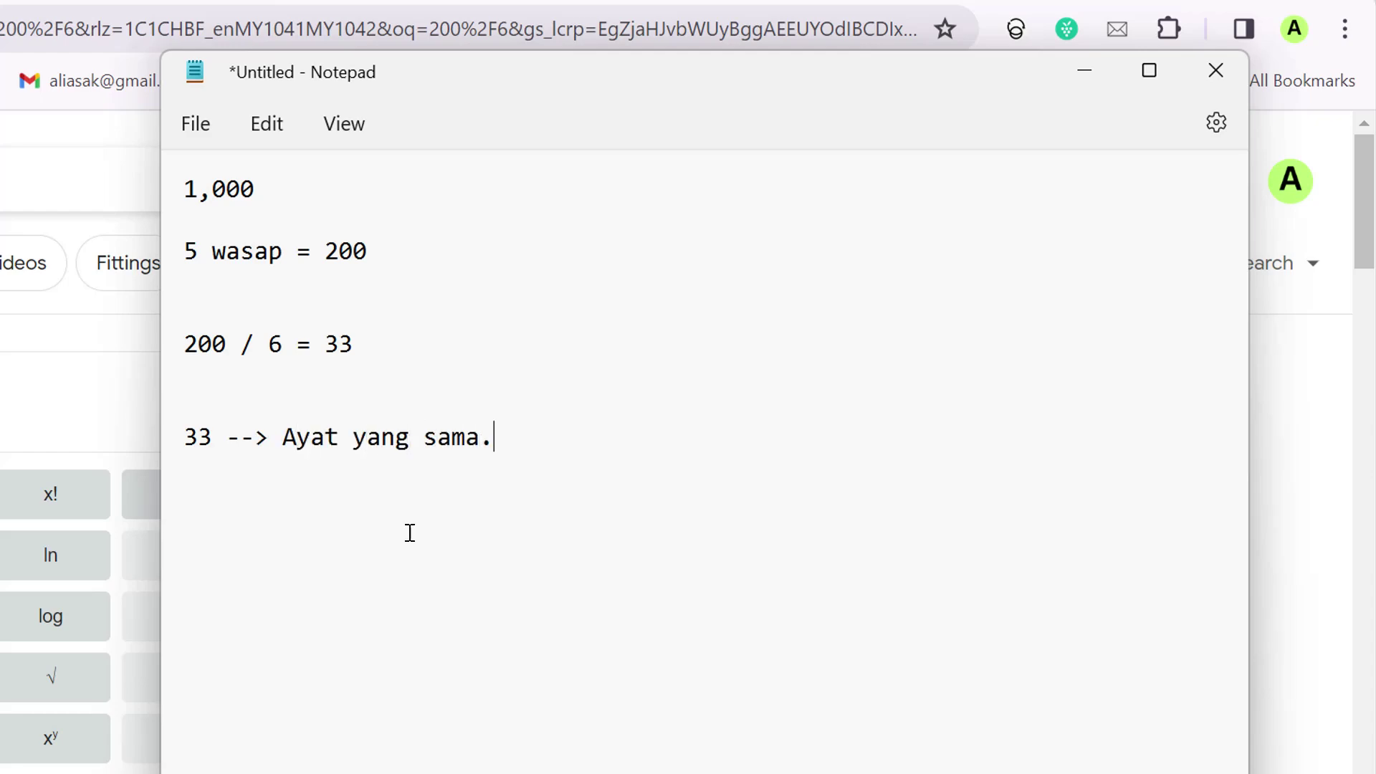
- Remove the trailing period after 'Ayat yang sama' and return to BotMaster
{"action": "key", "text": "BackSpace"}
{"action": "key", "text": "alt+Tab"}
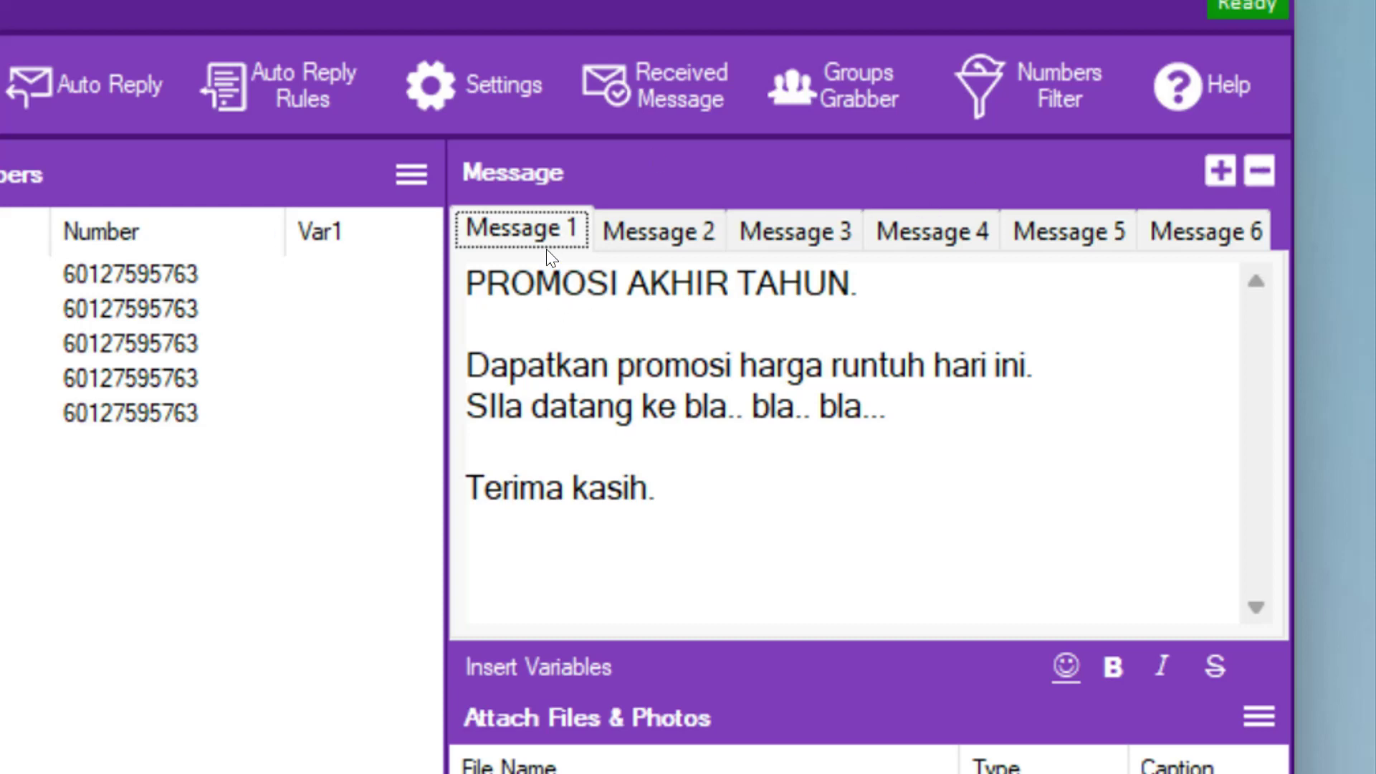
- Add blank lines after the bla line in Message 1 and open the SpinTax Generator from Insert Variables
{"action": "left_click", "coordinate": [945, 407]}
{"action": "key", "text": "Return"}
{"action": "key", "text": "Return"}
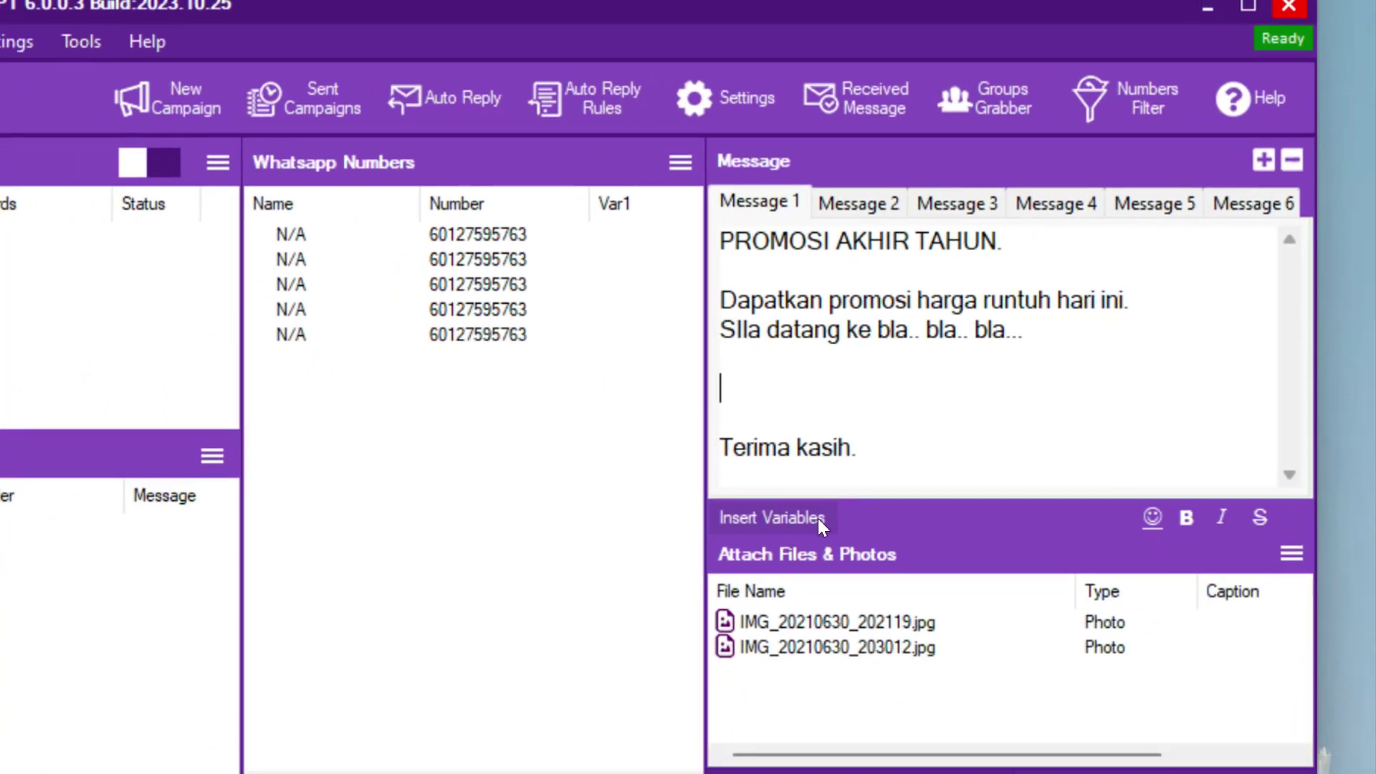
{"action": "left_click", "coordinate": [806, 518]}
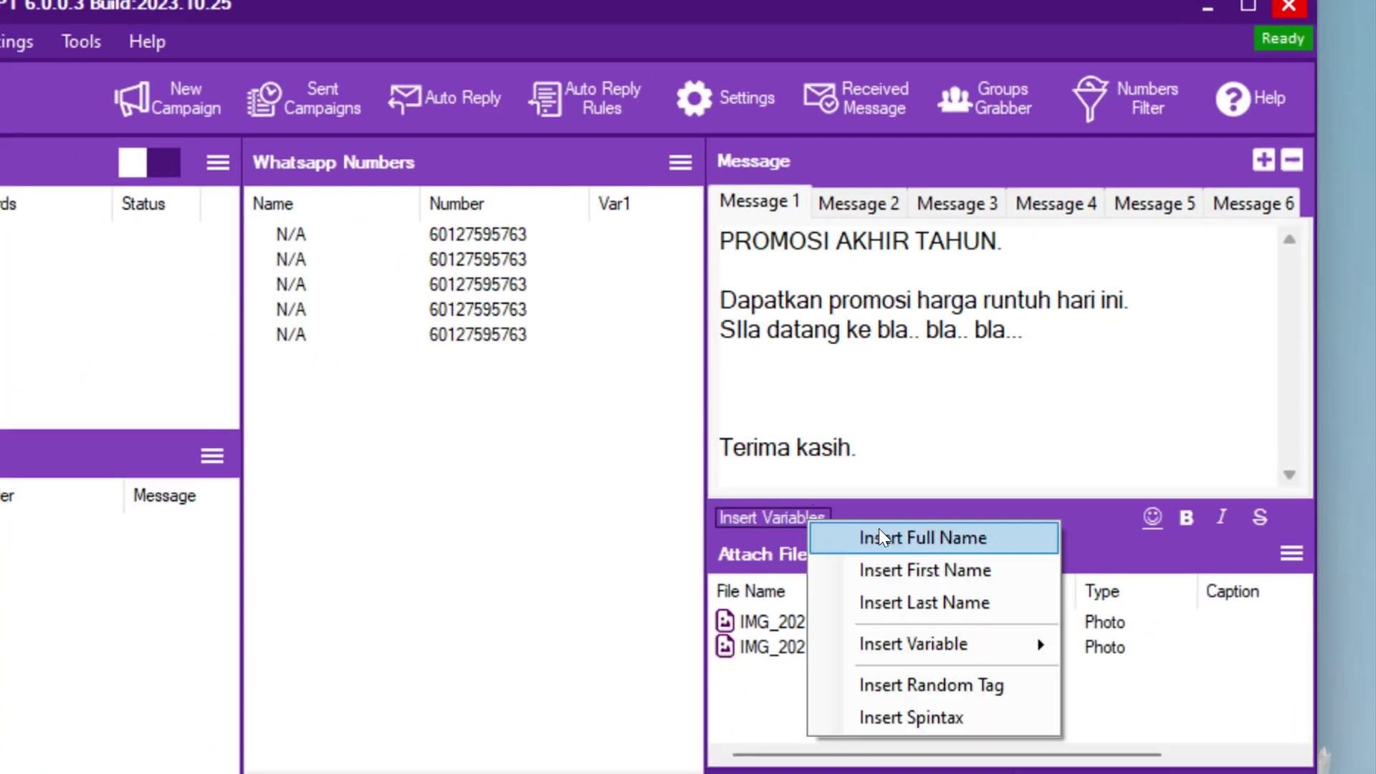
{"action": "mouse_move", "coordinate": [916, 648]}
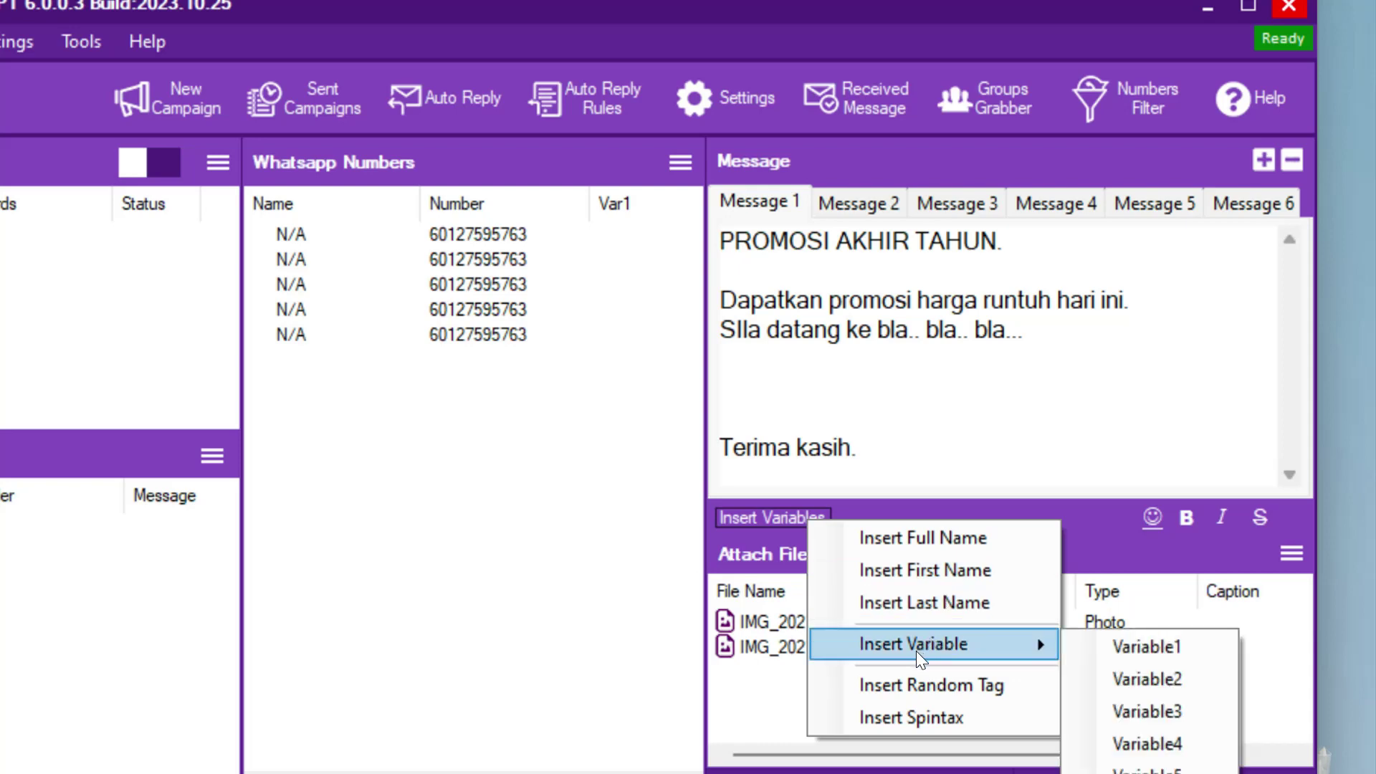
{"action": "left_click", "coordinate": [907, 719]}
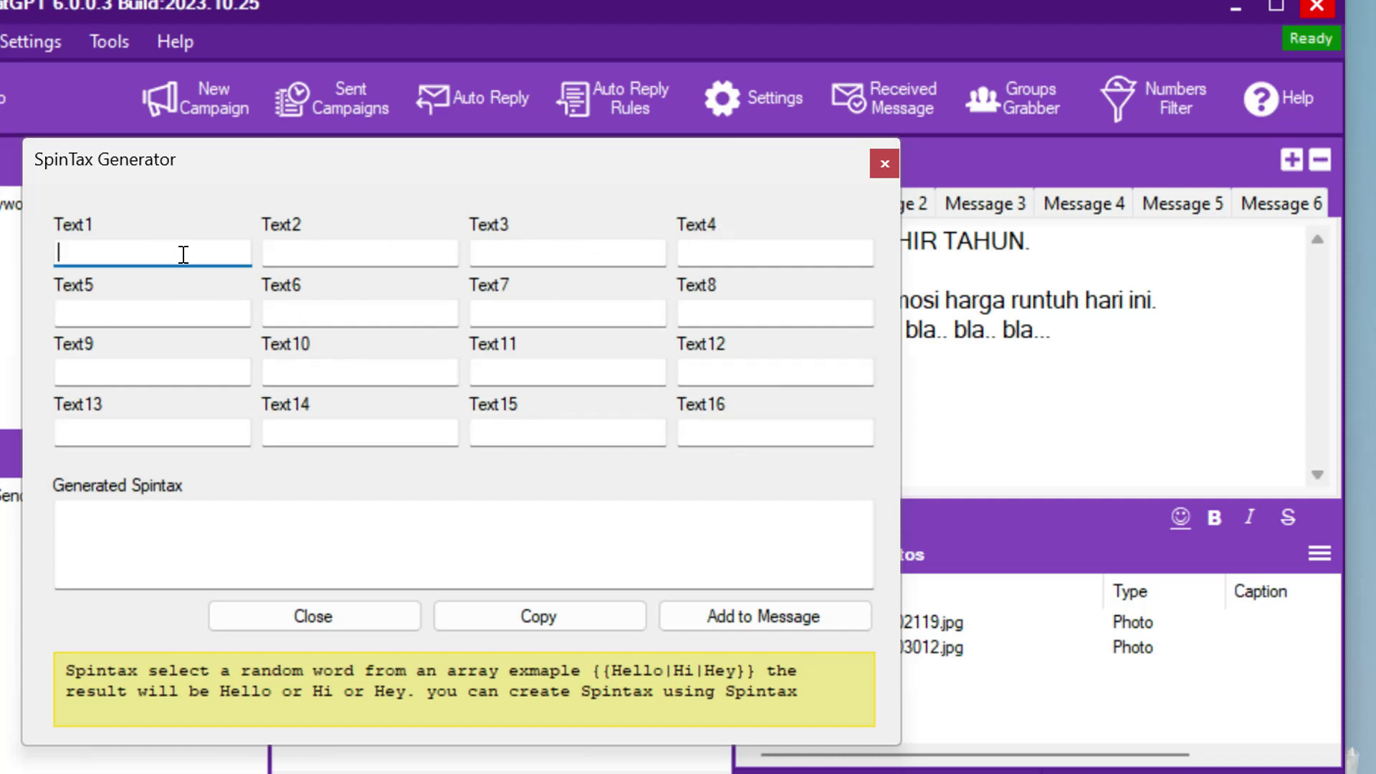
- Enter satu, dua, tiga, empat and lima as spintax words and add the result to Message 1
{"action": "type", "text": "satu"}
{"action": "left_click", "coordinate": [343, 245]}
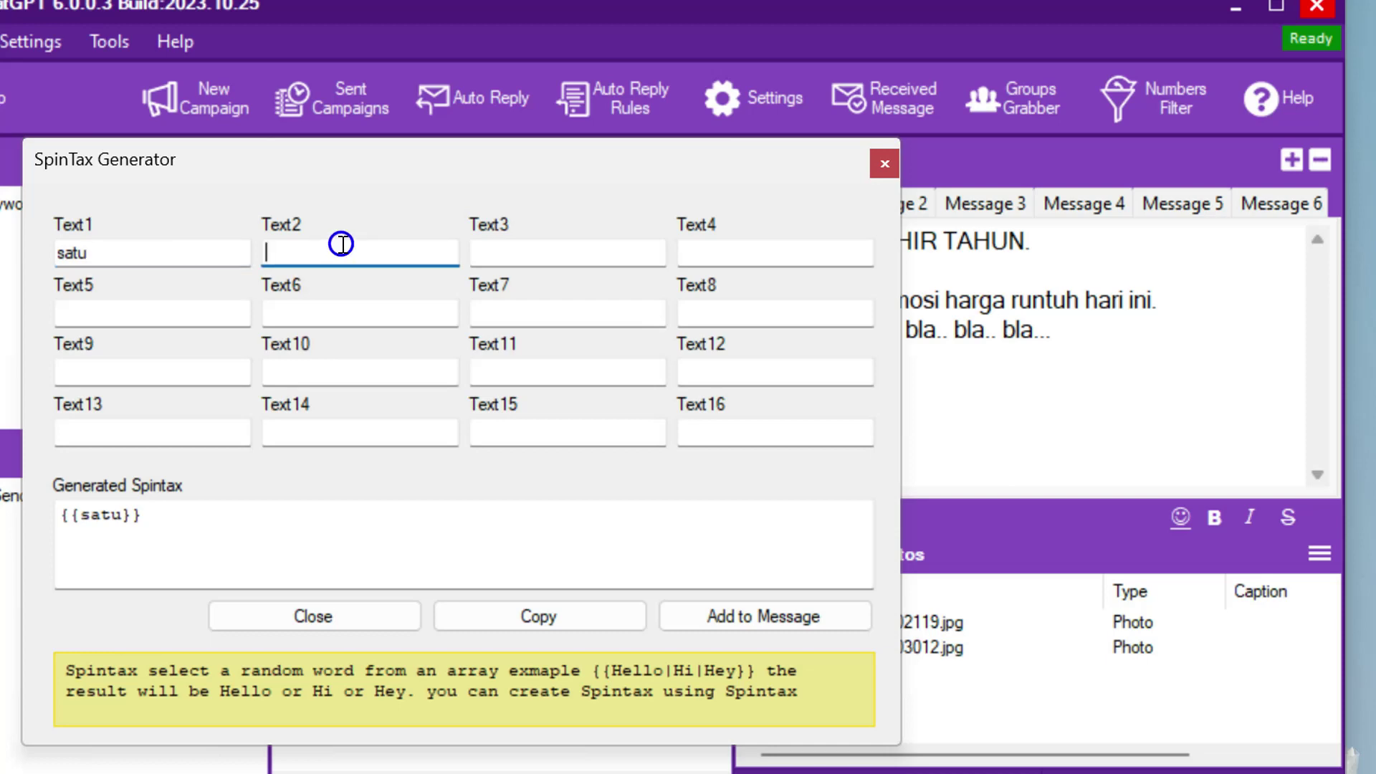
{"action": "type", "text": "dua"}
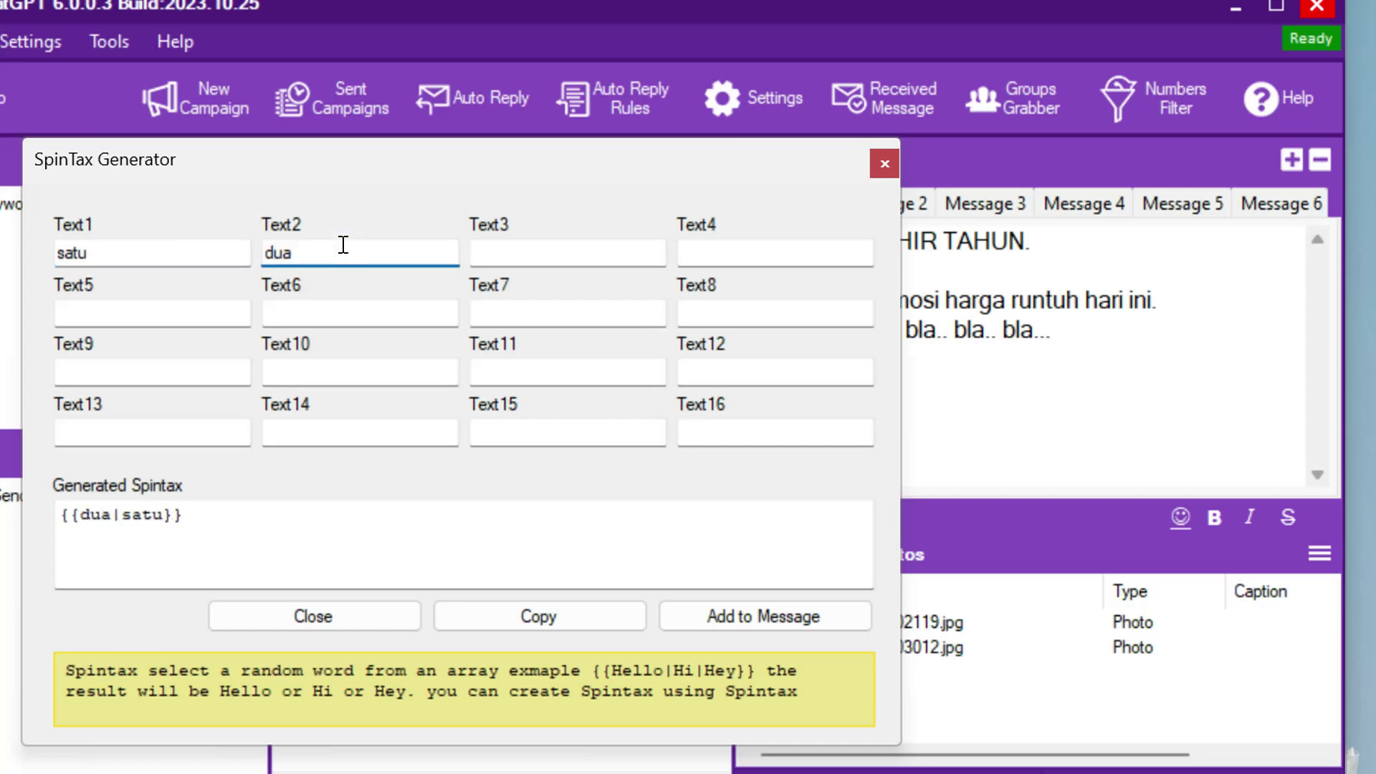
{"action": "left_click", "coordinate": [541, 244]}
{"action": "type", "text": "tiga"}
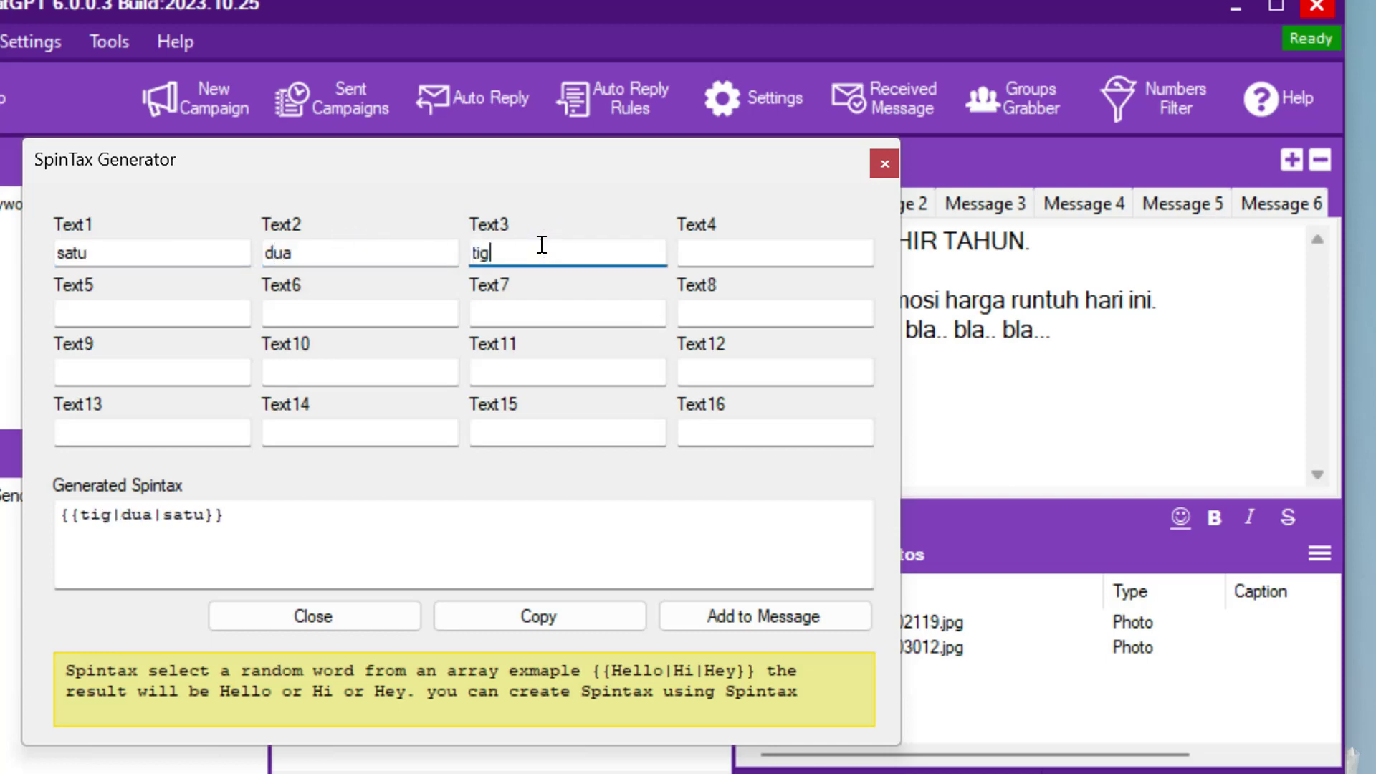
{"action": "left_click", "coordinate": [705, 247]}
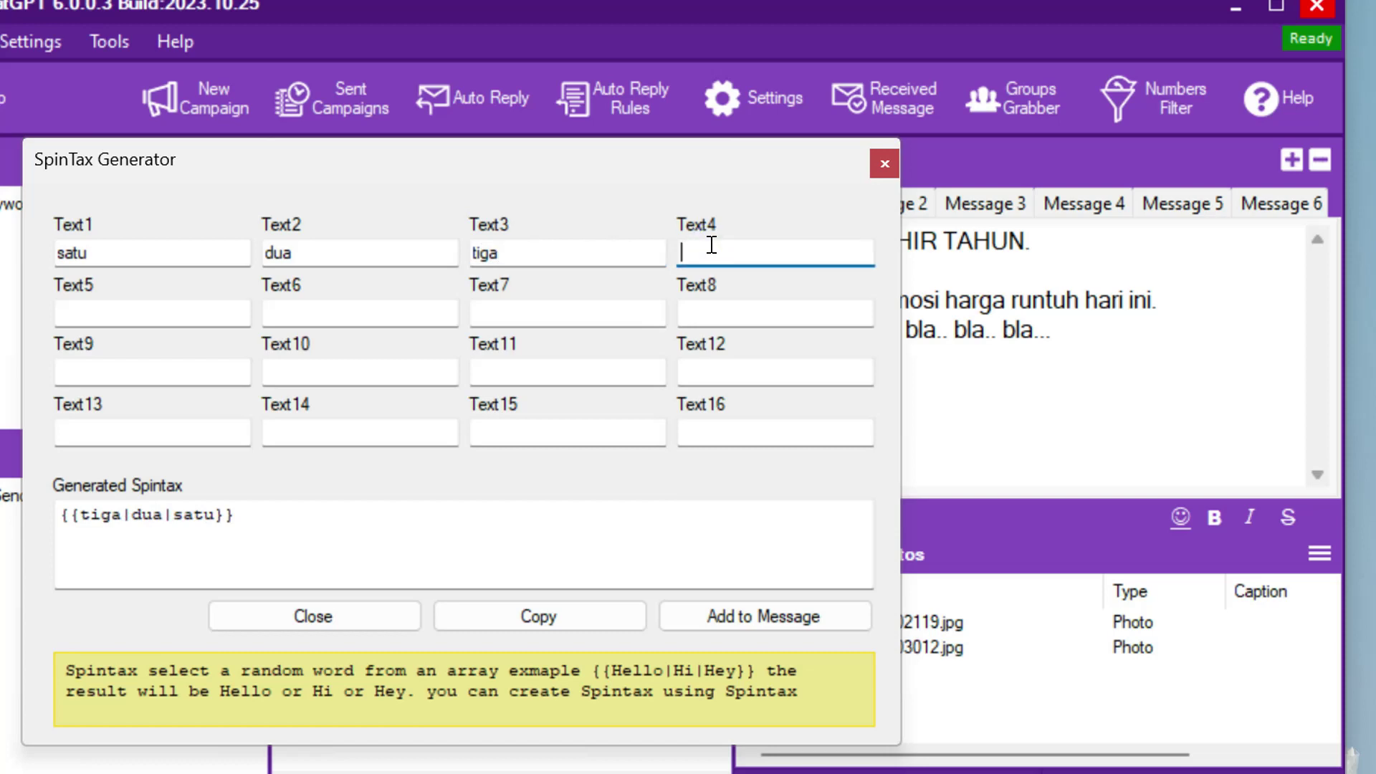
{"action": "type", "text": "empat"}
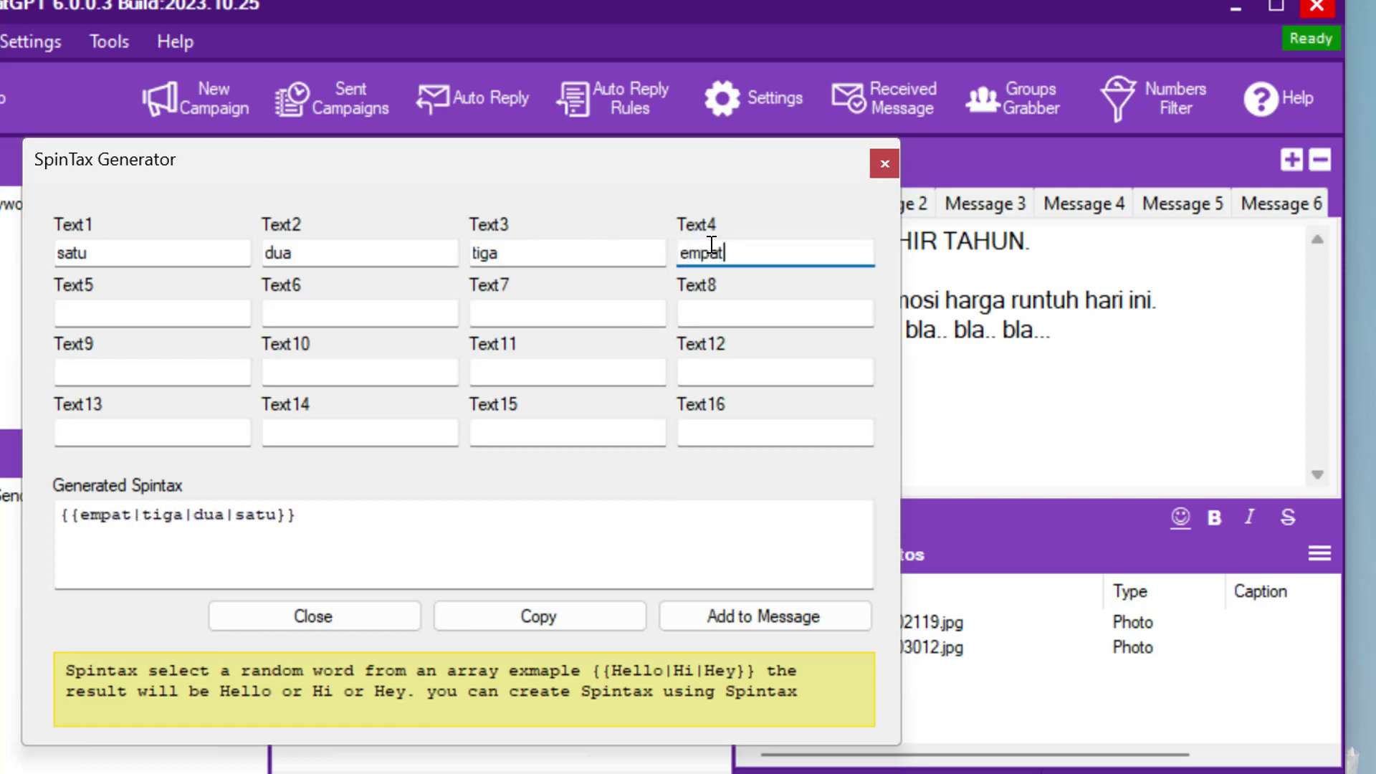
{"action": "left_click", "coordinate": [183, 316]}
{"action": "type", "text": "li"}
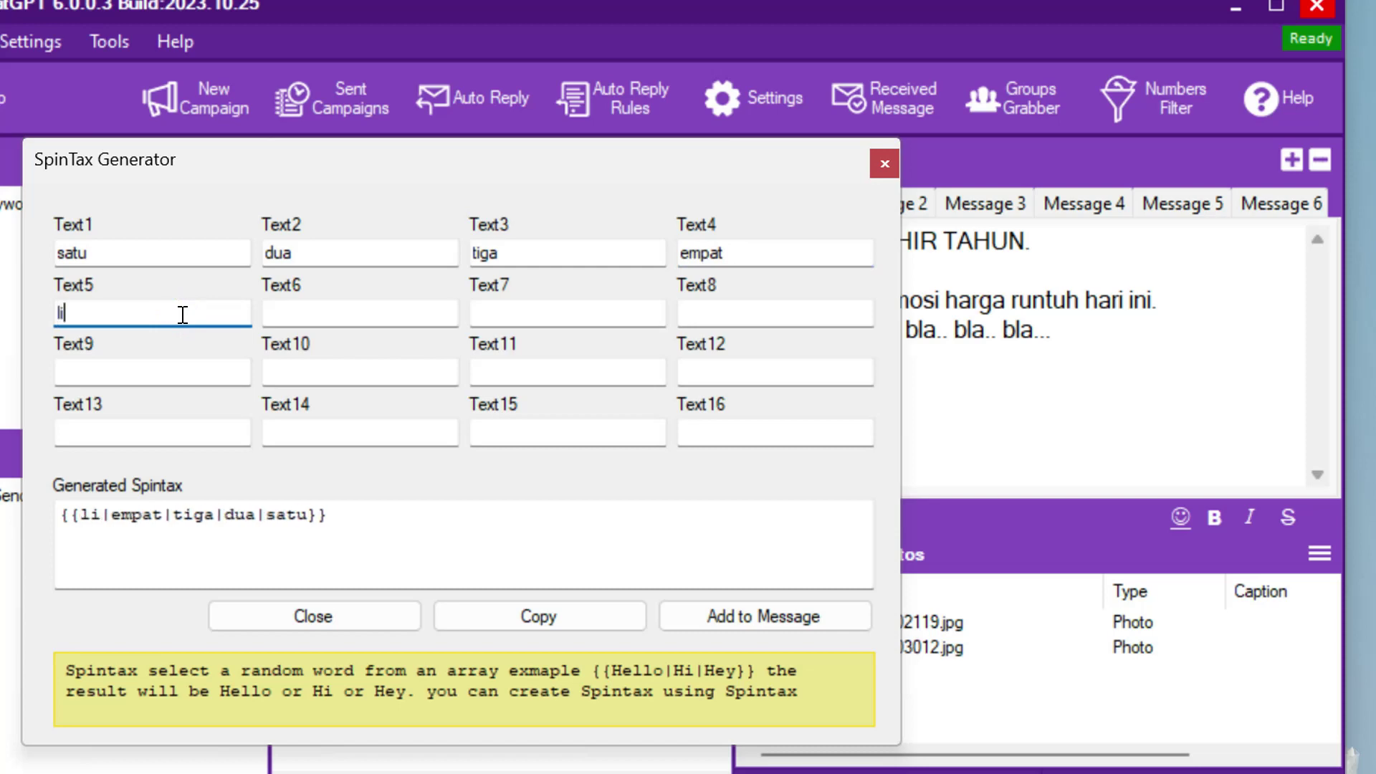
{"action": "type", "text": "ma"}
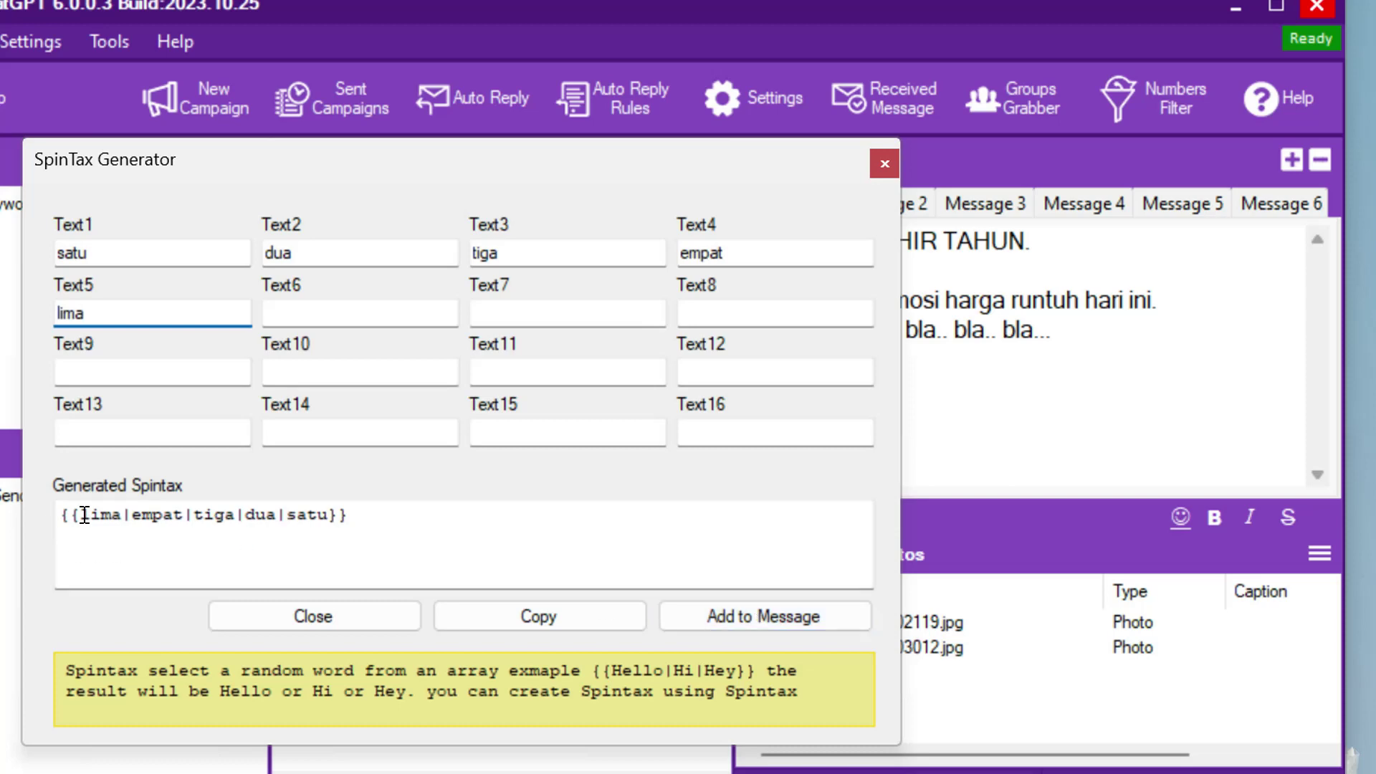
{"action": "left_click", "coordinate": [725, 617]}
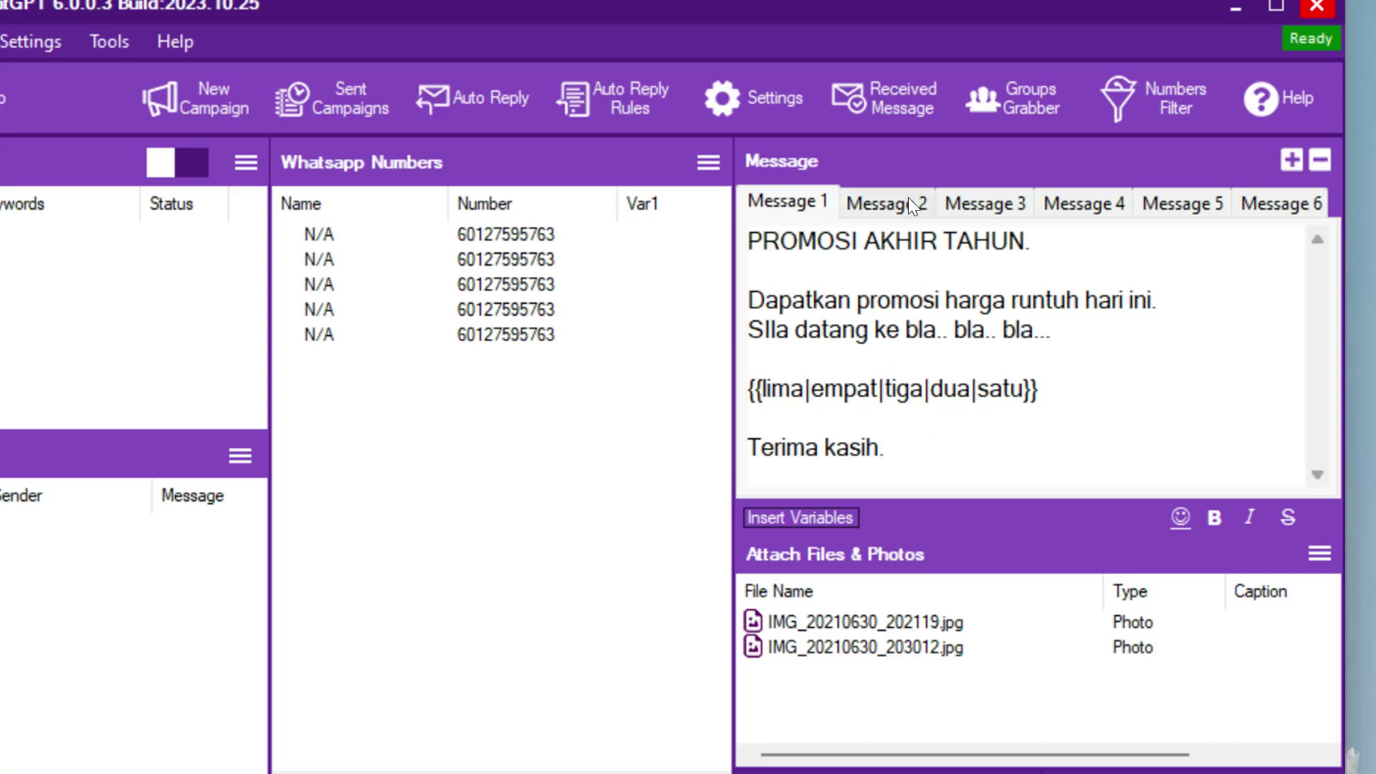
- Delete the Message 6, 5, 4 and 3 variants, keeping only Messages 1 and 2
{"action": "left_click", "coordinate": [875, 202]}
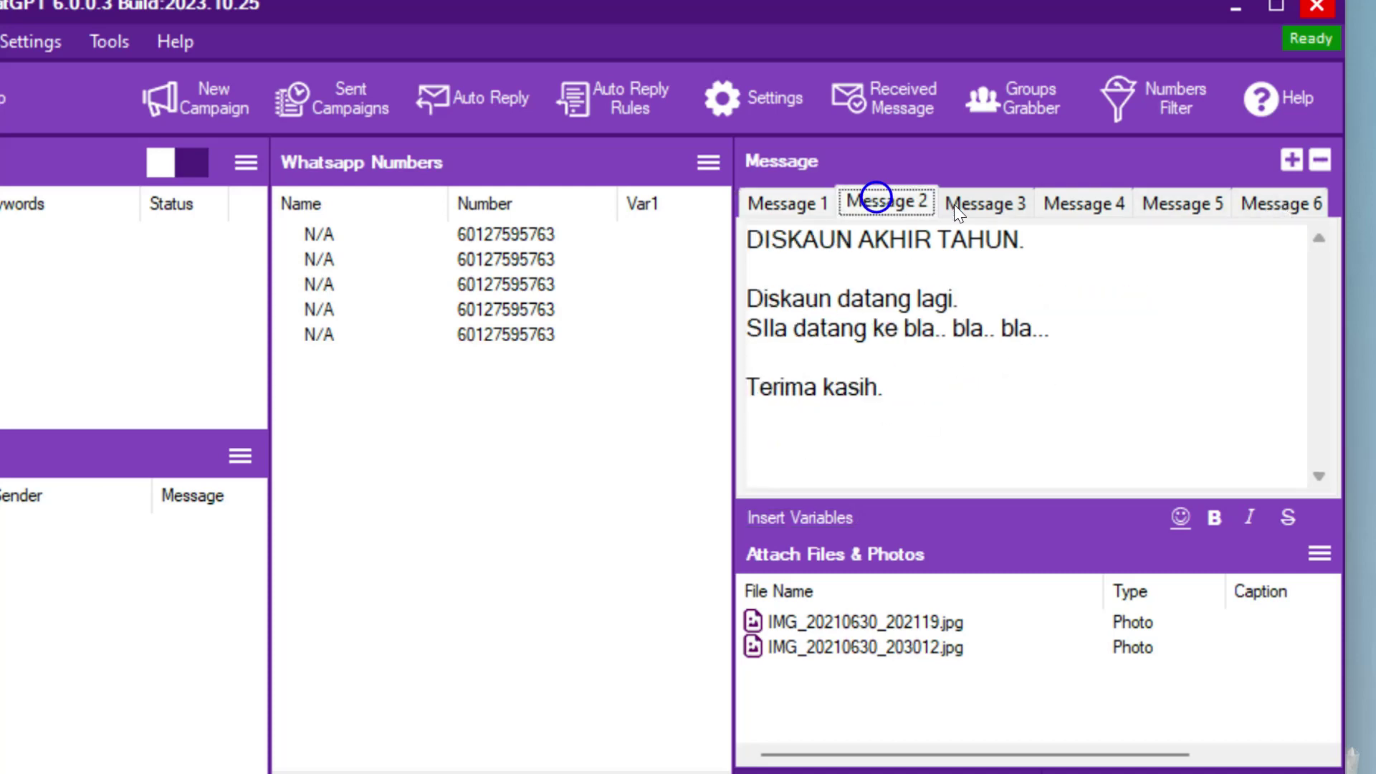
{"action": "left_click", "coordinate": [978, 203]}
{"action": "left_click", "coordinate": [1076, 203]}
{"action": "left_click", "coordinate": [1186, 201]}
{"action": "left_click", "coordinate": [1320, 203]}
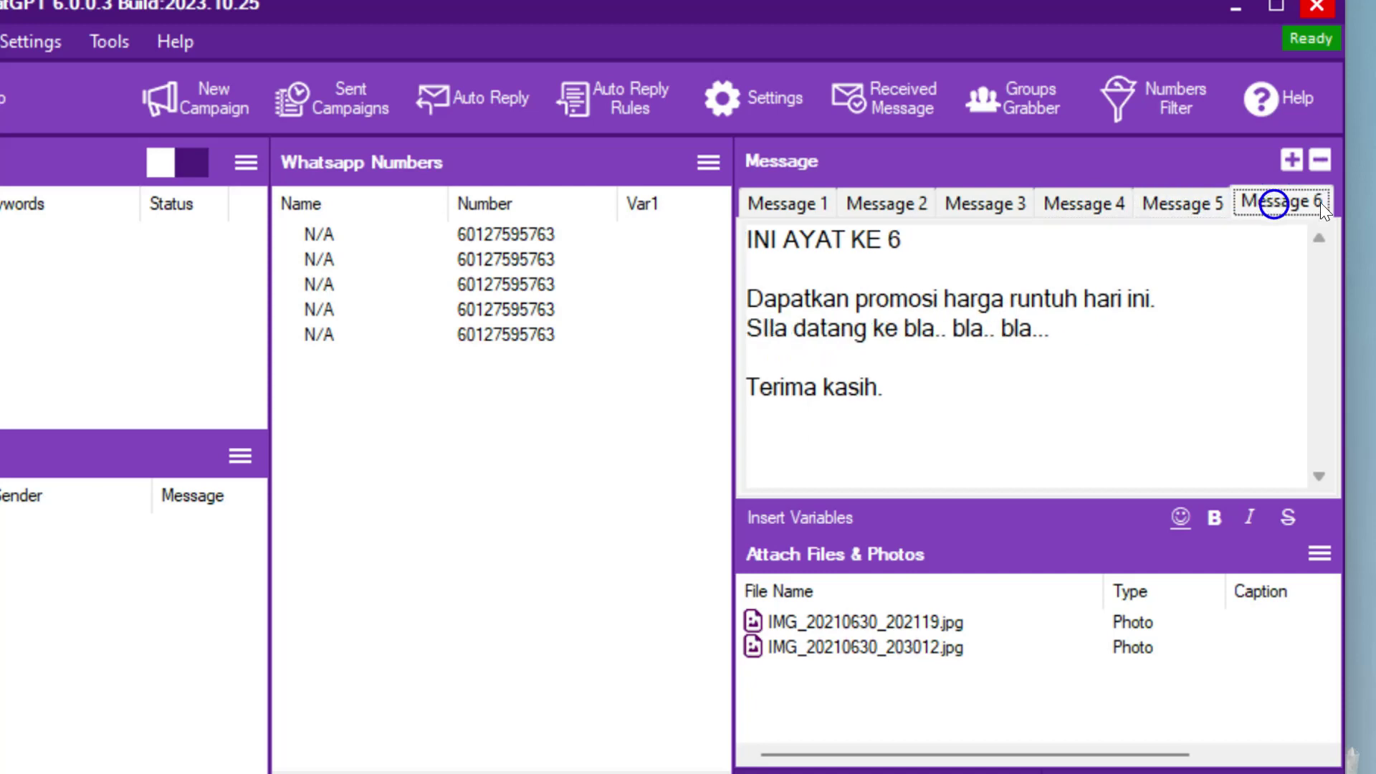
{"action": "left_click", "coordinate": [1324, 162]}
{"action": "left_click", "coordinate": [1186, 203]}
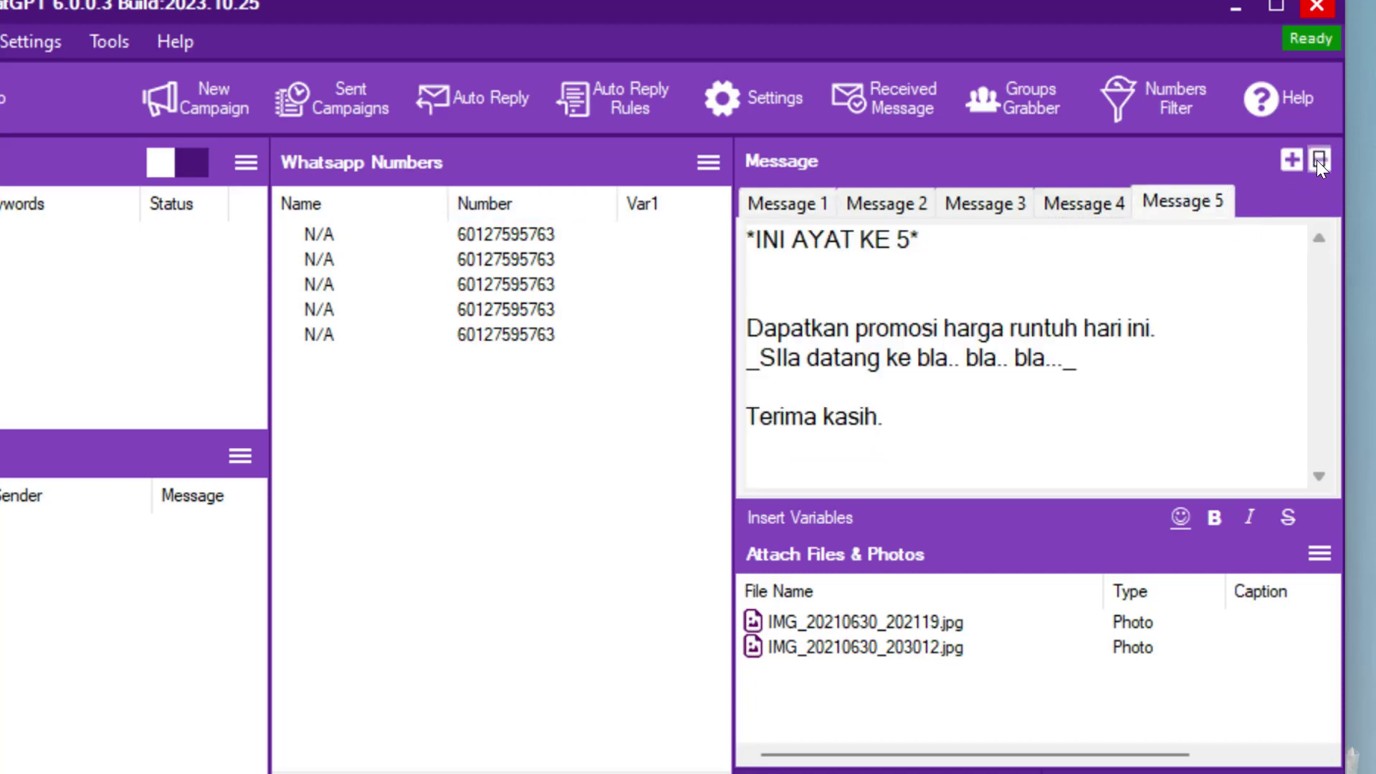
{"action": "left_click", "coordinate": [1319, 160]}
{"action": "left_click", "coordinate": [1083, 203]}
{"action": "left_click", "coordinate": [1318, 161]}
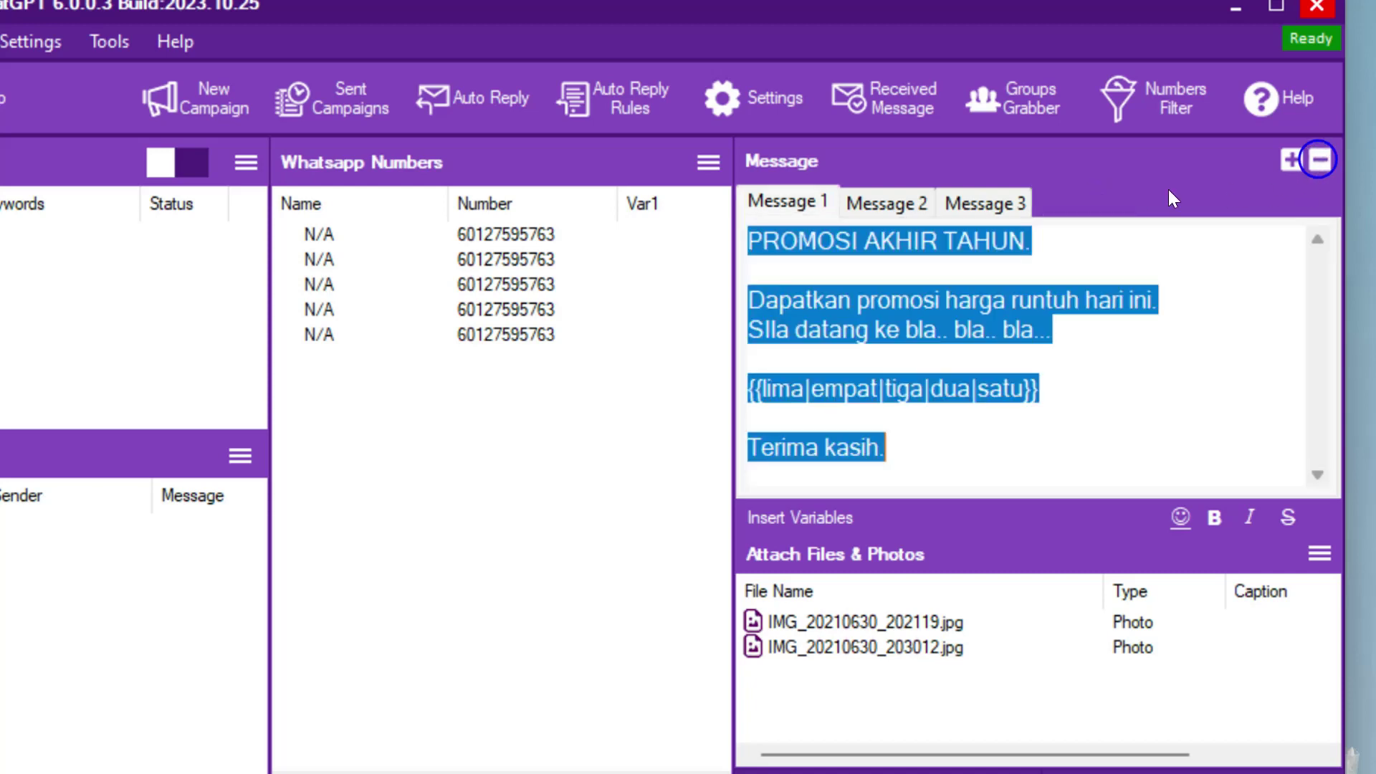
{"action": "left_click", "coordinate": [1001, 202]}
{"action": "left_click", "coordinate": [1320, 161]}
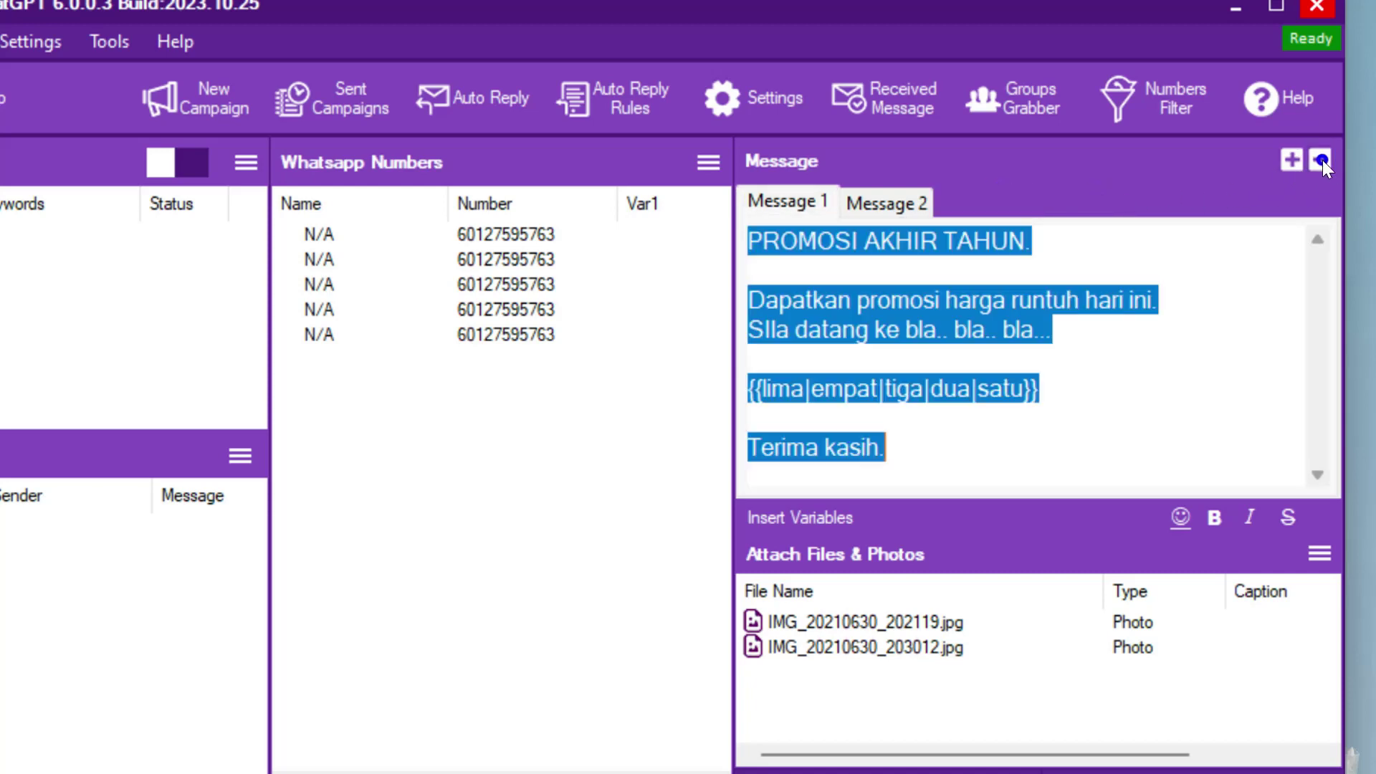
- Add two blank lines above 'Terima kasih.' in the Message 2 text
{"action": "left_click", "coordinate": [876, 197]}
{"action": "left_click", "coordinate": [786, 203]}
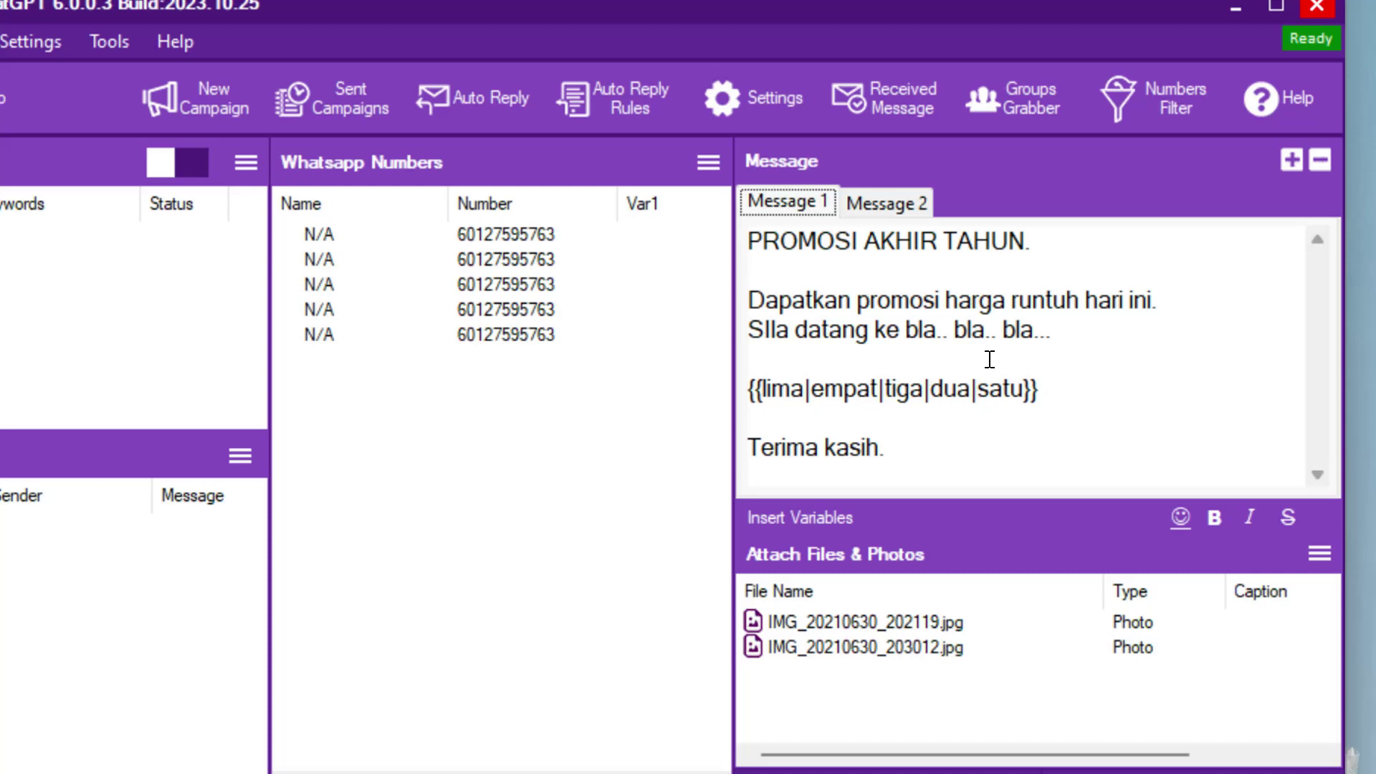
{"action": "left_click", "coordinate": [888, 203]}
{"action": "left_click", "coordinate": [1061, 342]}
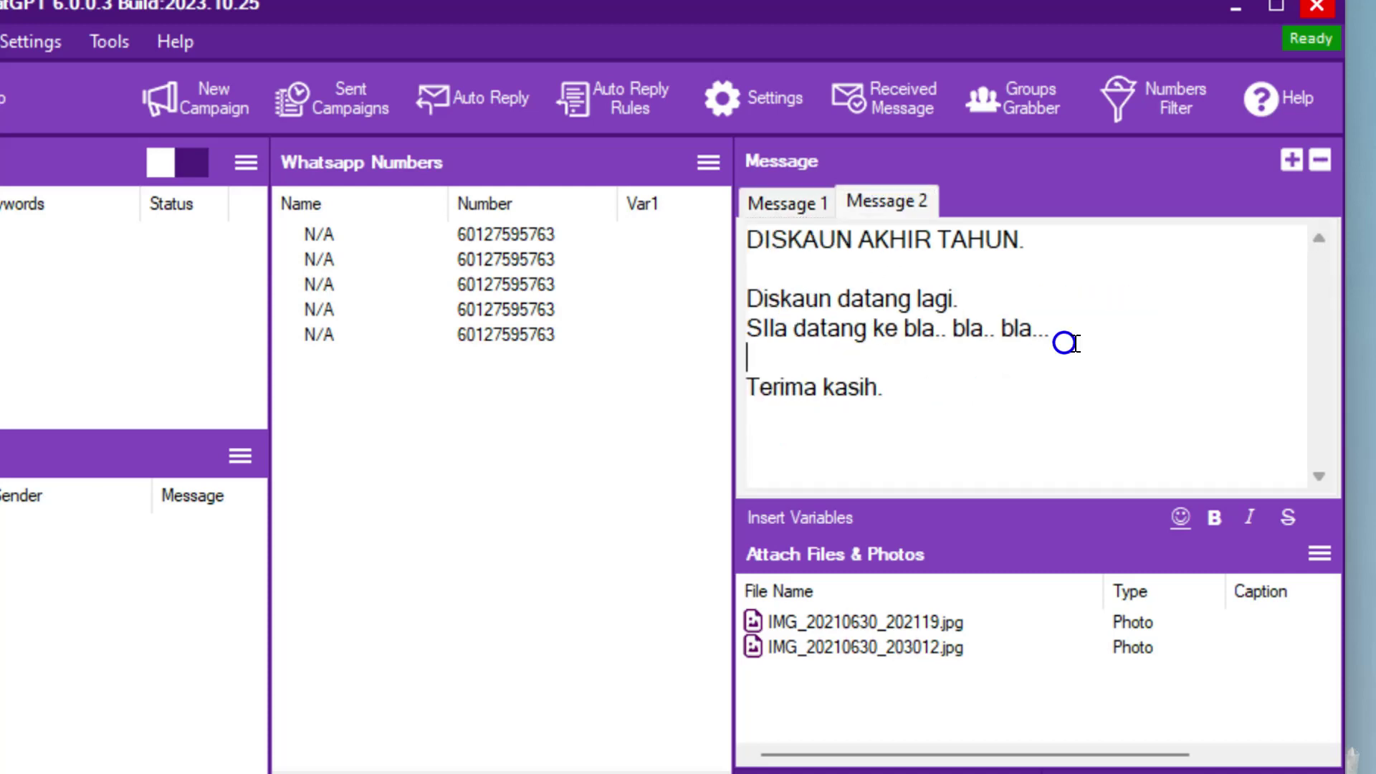
{"action": "key", "text": "Return"}
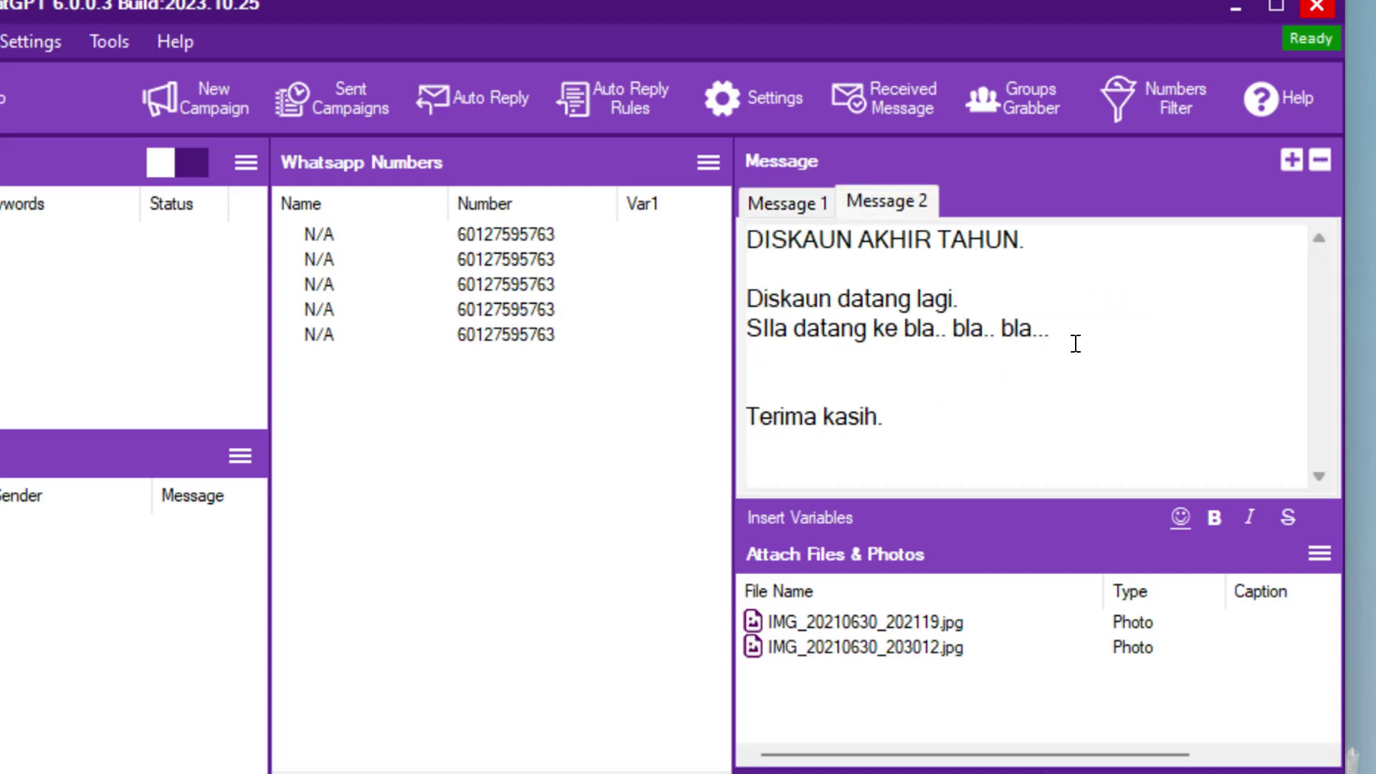
{"action": "key", "text": "Return"}
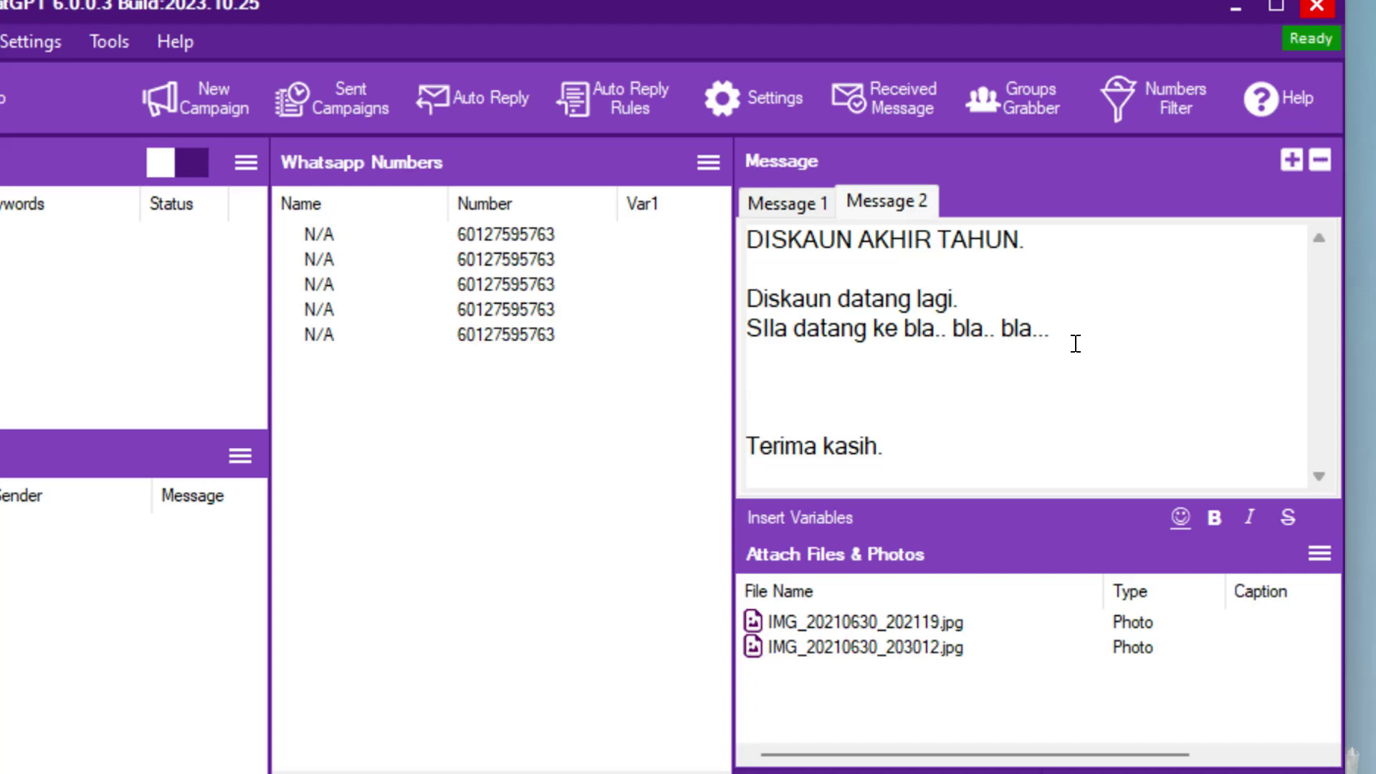
- Generate spintax from ahad, isnin, selasa and rabu and add it to Message 2
{"action": "left_click", "coordinate": [797, 517]}
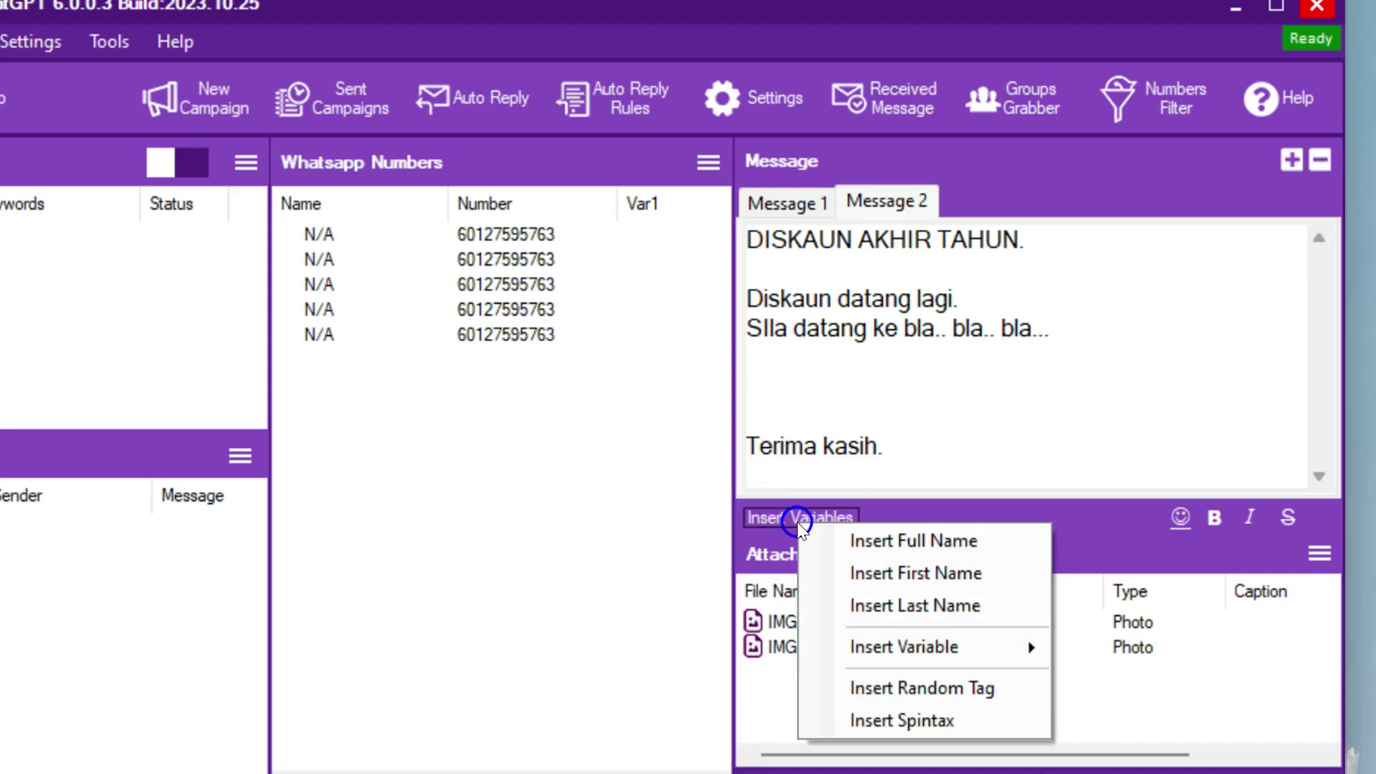
{"action": "left_click", "coordinate": [932, 718]}
{"action": "left_click", "coordinate": [141, 254]}
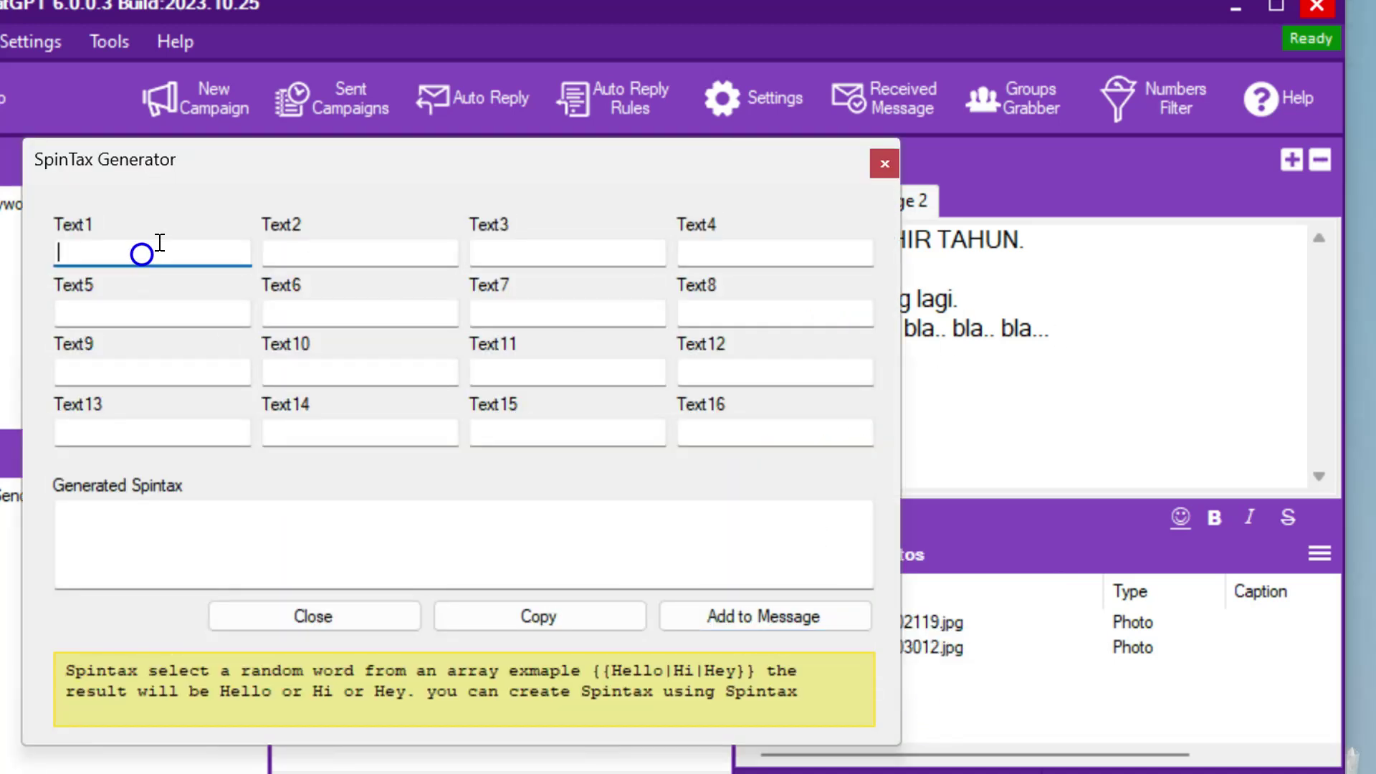
{"action": "type", "text": "ahad"}
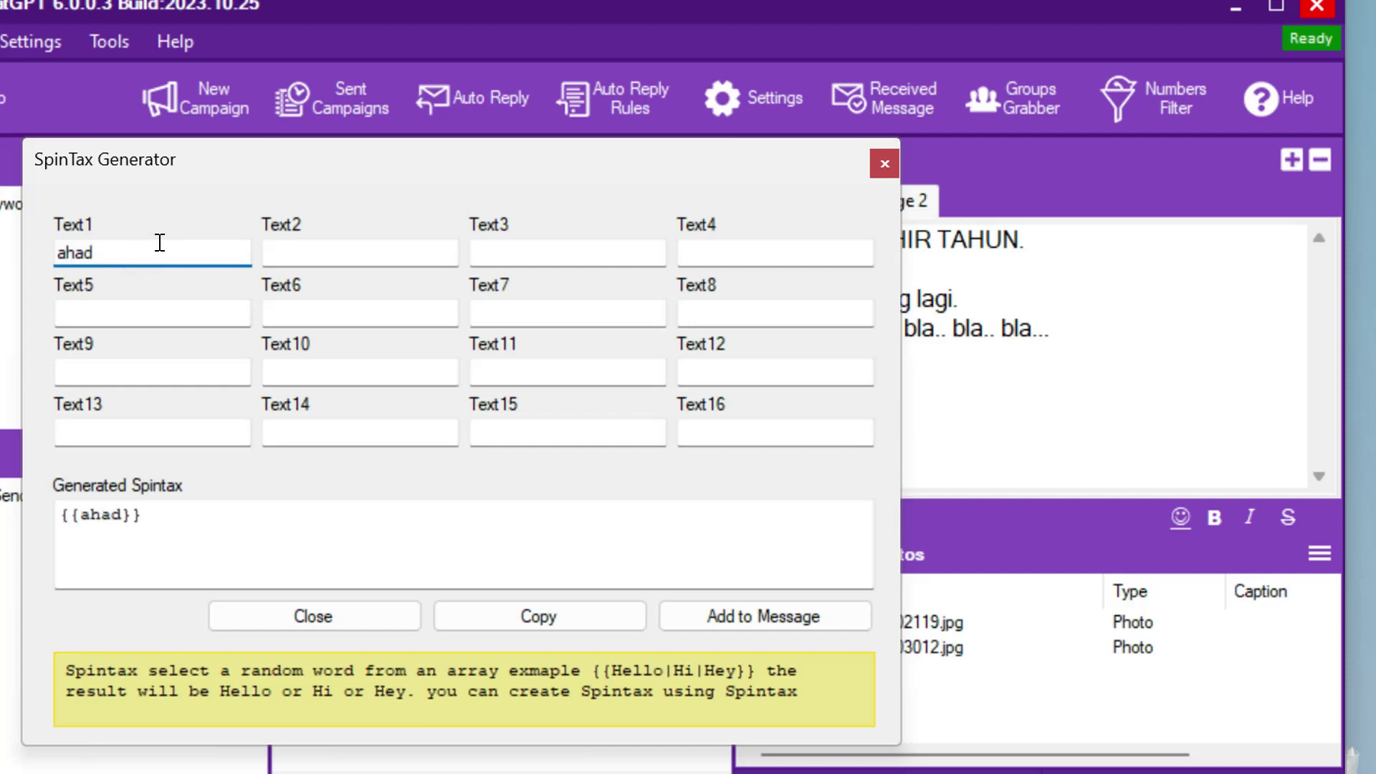
{"action": "left_click", "coordinate": [339, 258]}
{"action": "type", "text": "isni"}
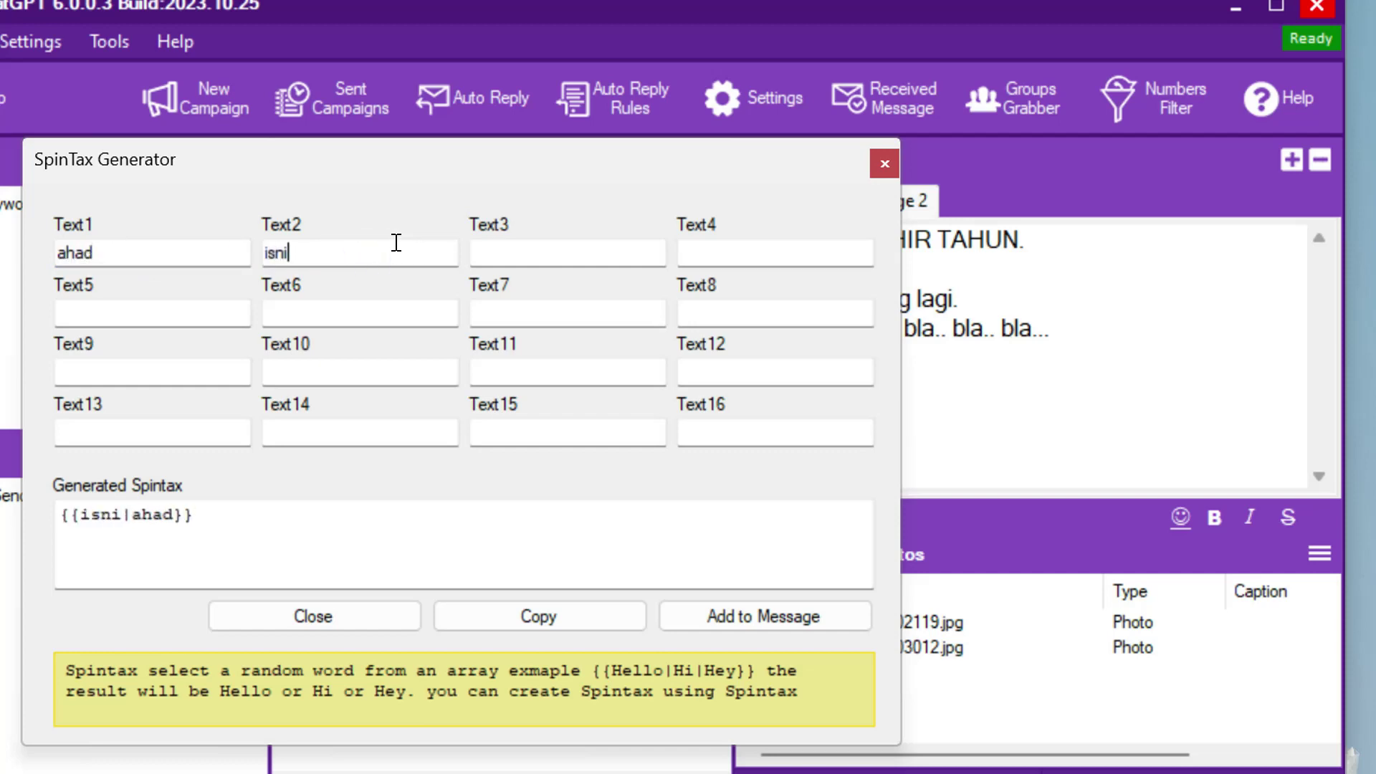
{"action": "type", "text": "n"}
{"action": "left_click", "coordinate": [510, 247]}
{"action": "type", "text": "s"}
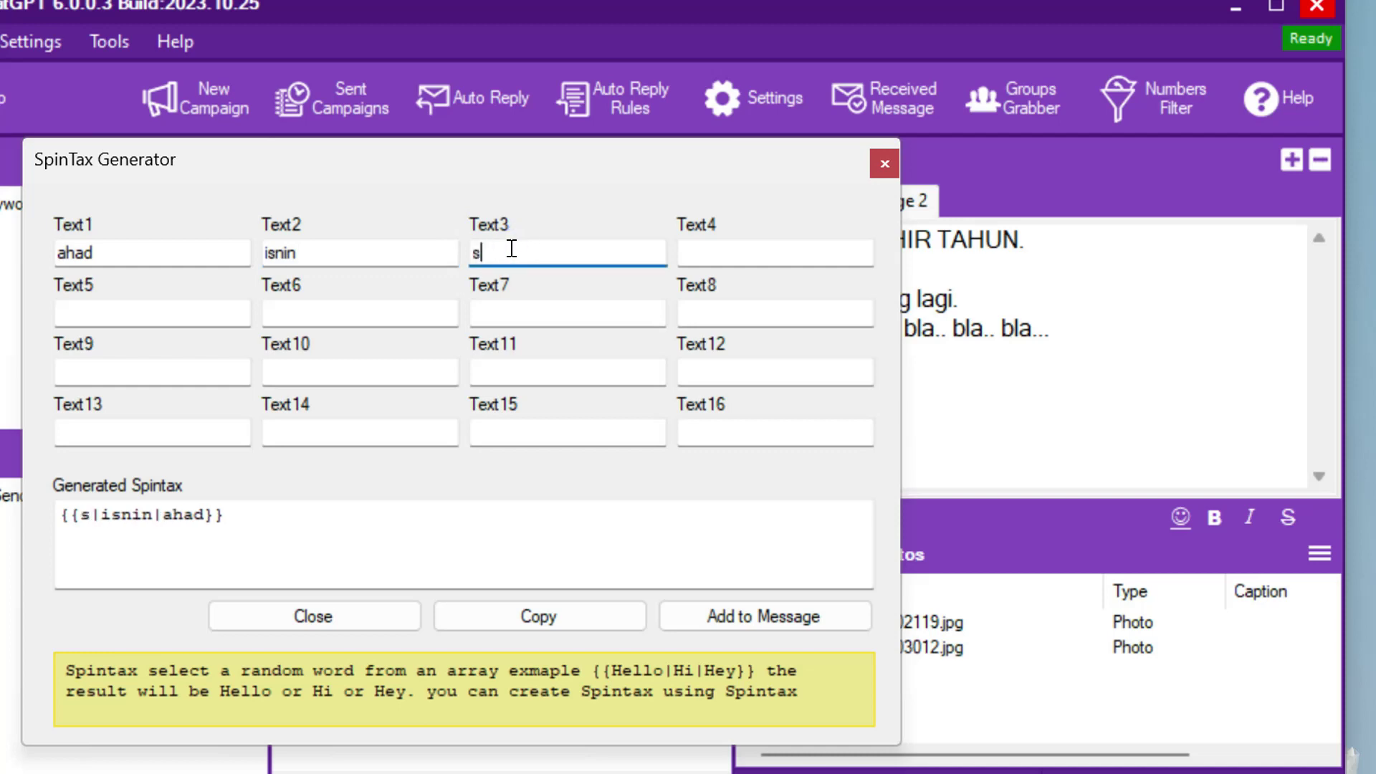
{"action": "type", "text": "elasa"}
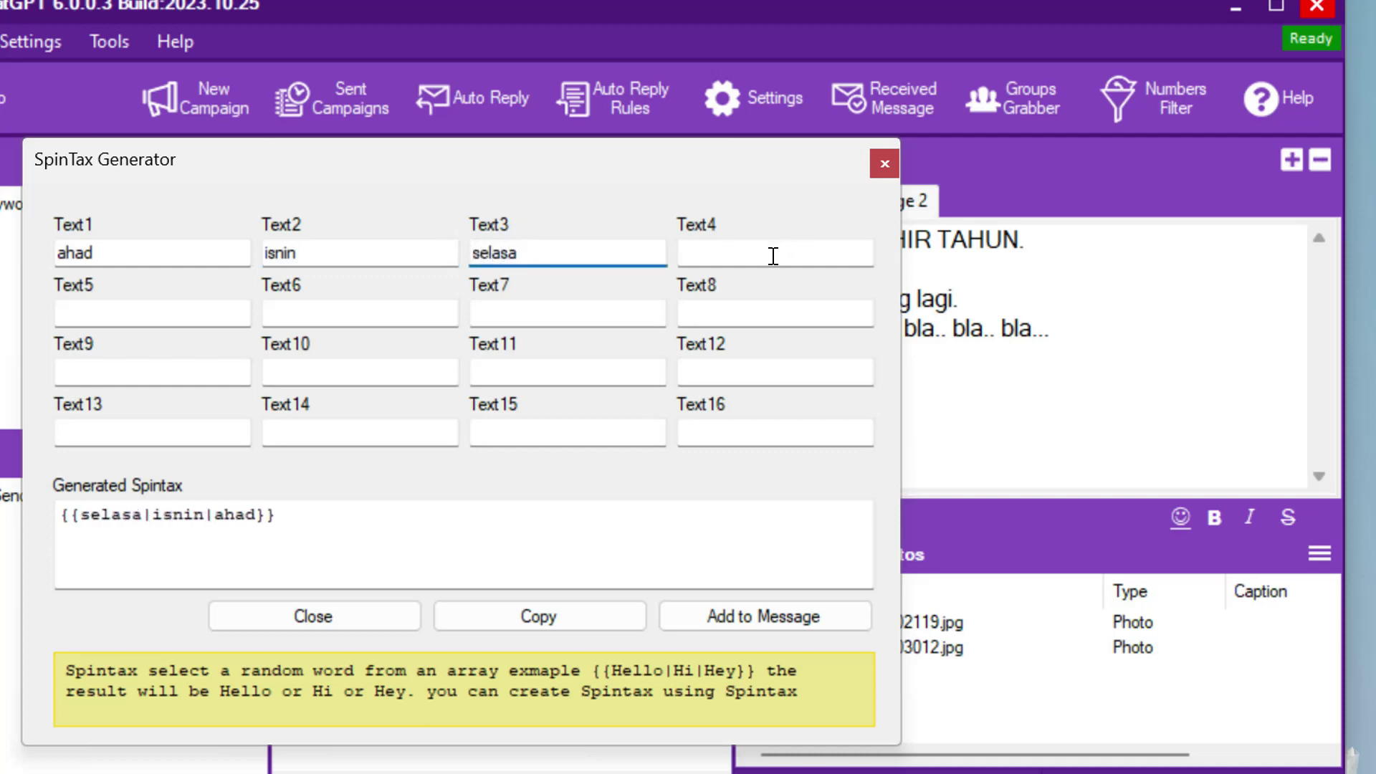
{"action": "left_click", "coordinate": [773, 256]}
{"action": "type", "text": "rabu"}
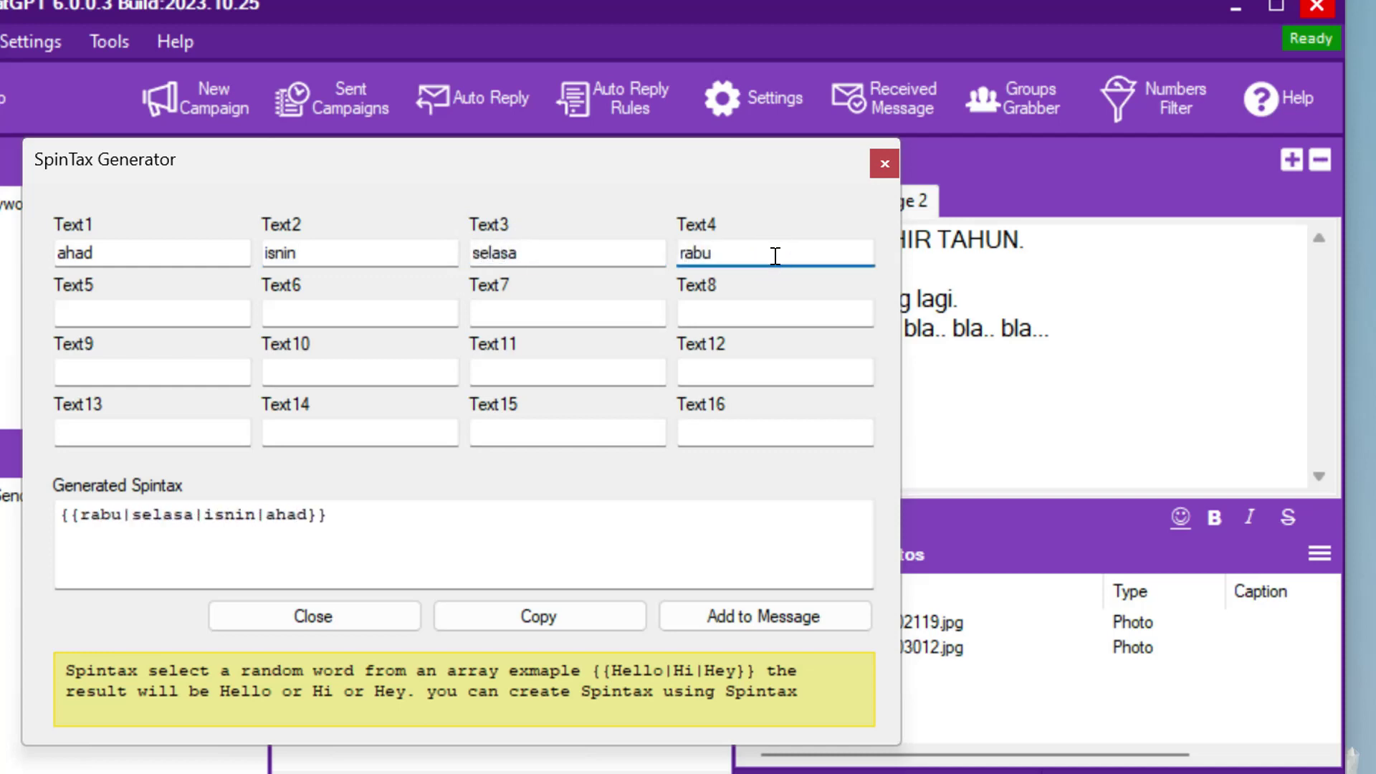
{"action": "left_click", "coordinate": [757, 618]}
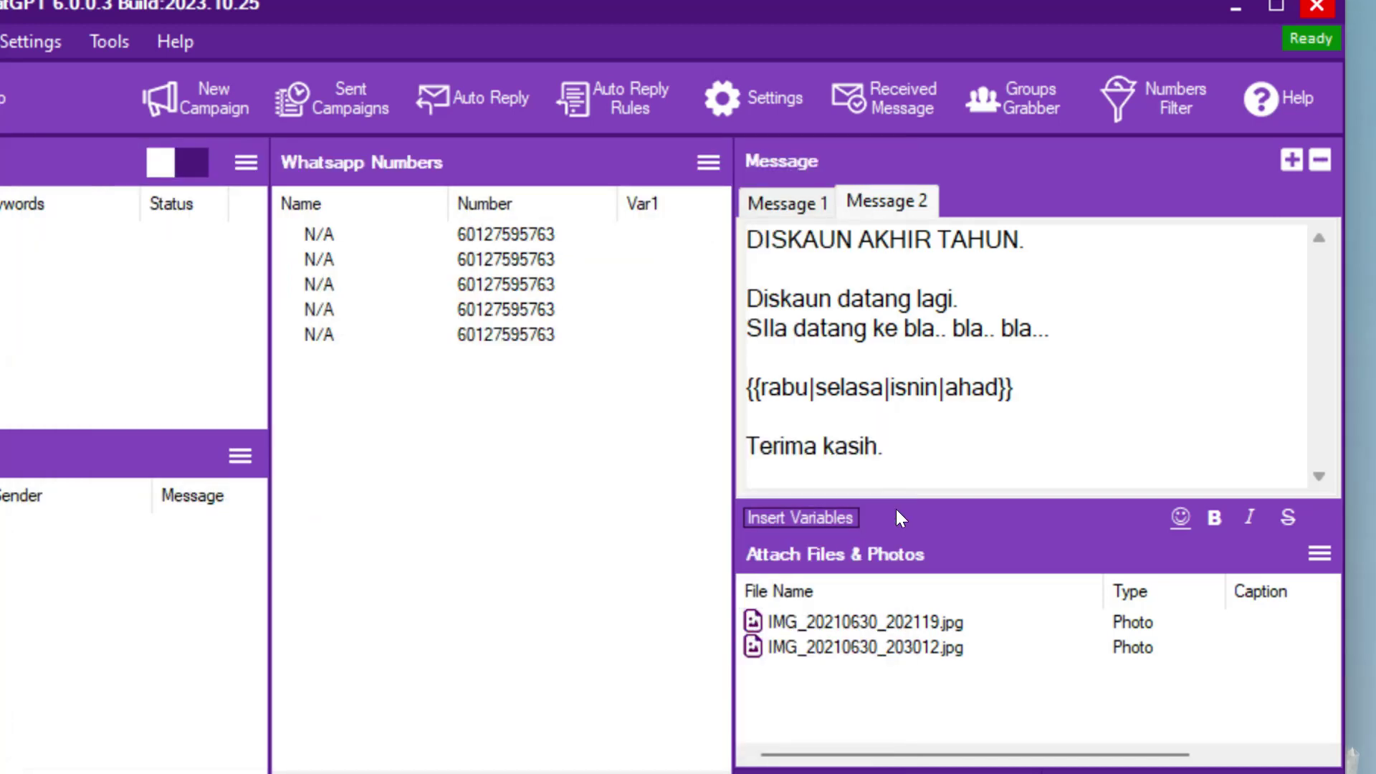
- Delete the attached photos from the Attach Files & Photos list using Delete File
{"action": "left_click", "coordinate": [781, 204]}
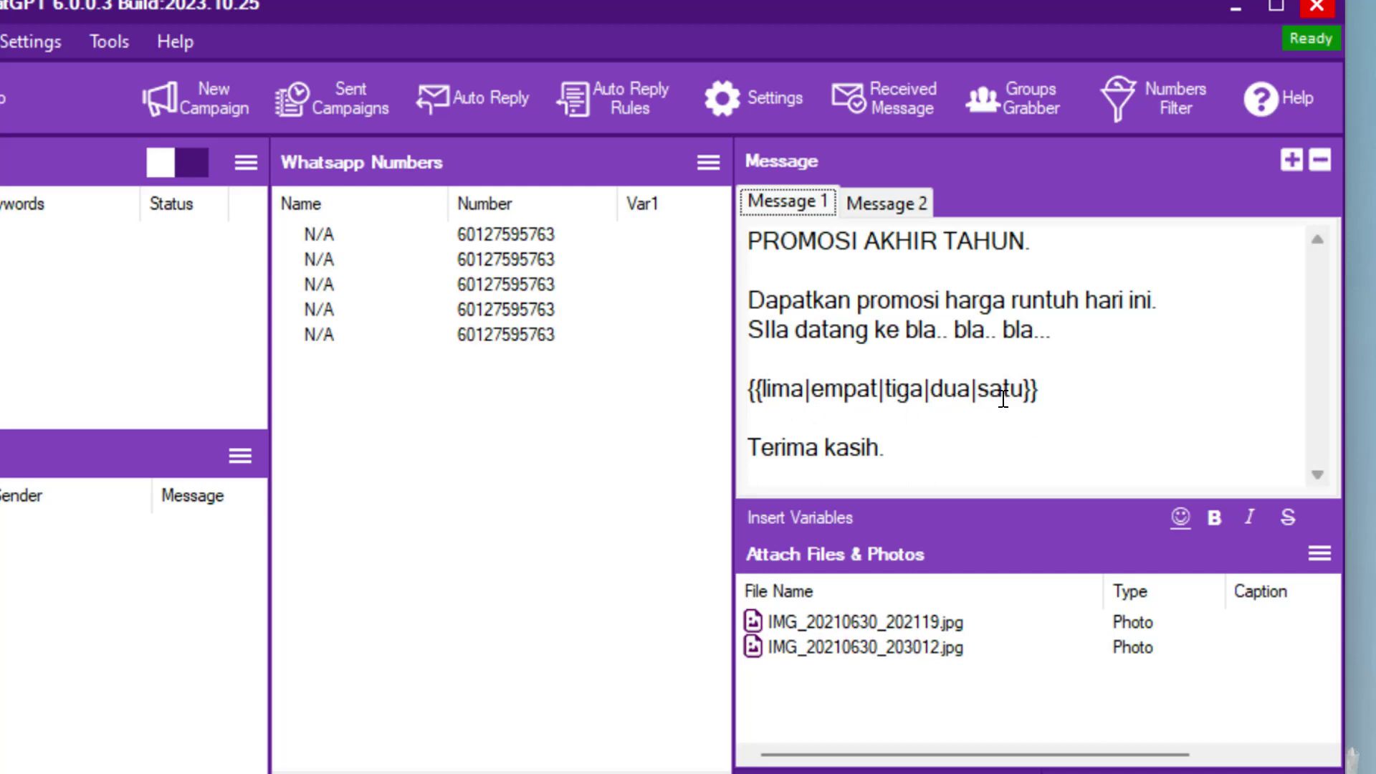
{"action": "left_click", "coordinate": [889, 203]}
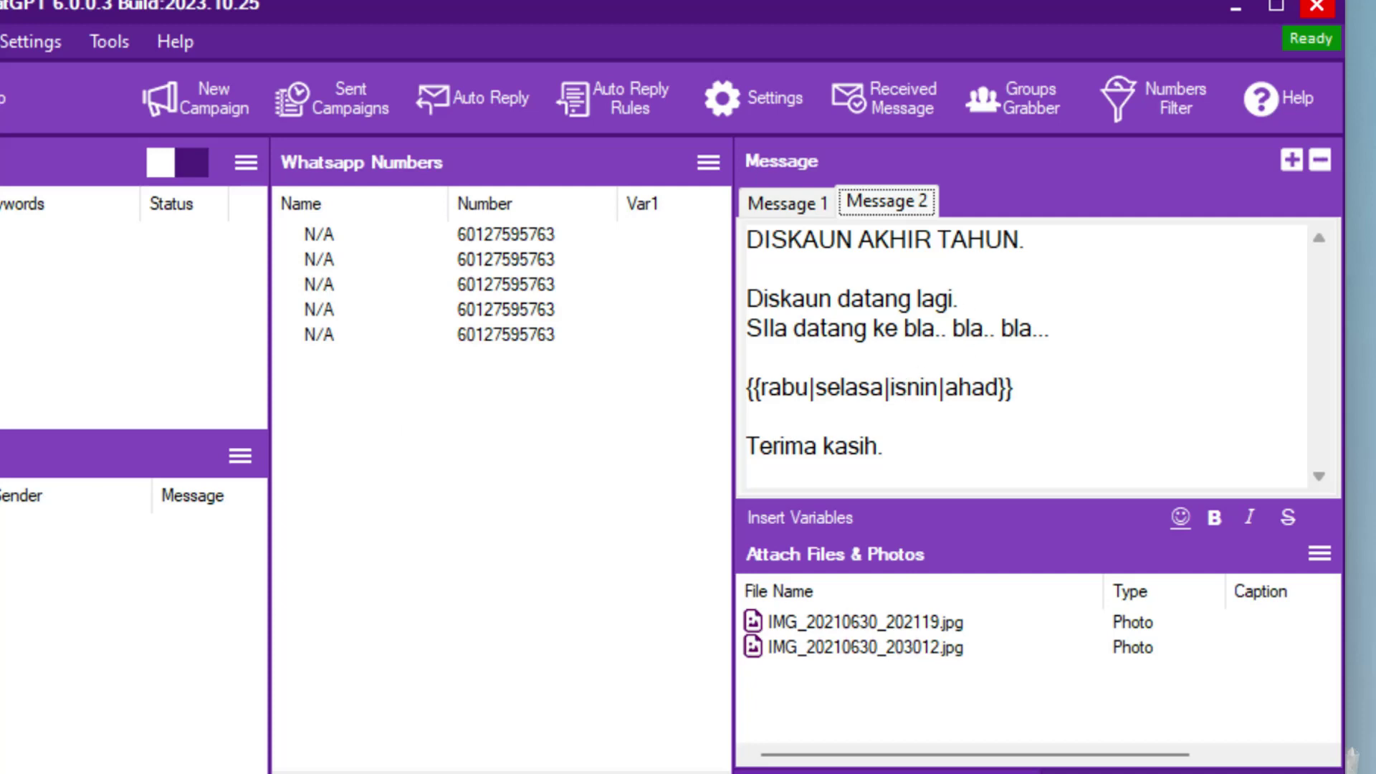
{"action": "left_click", "coordinate": [906, 648]}
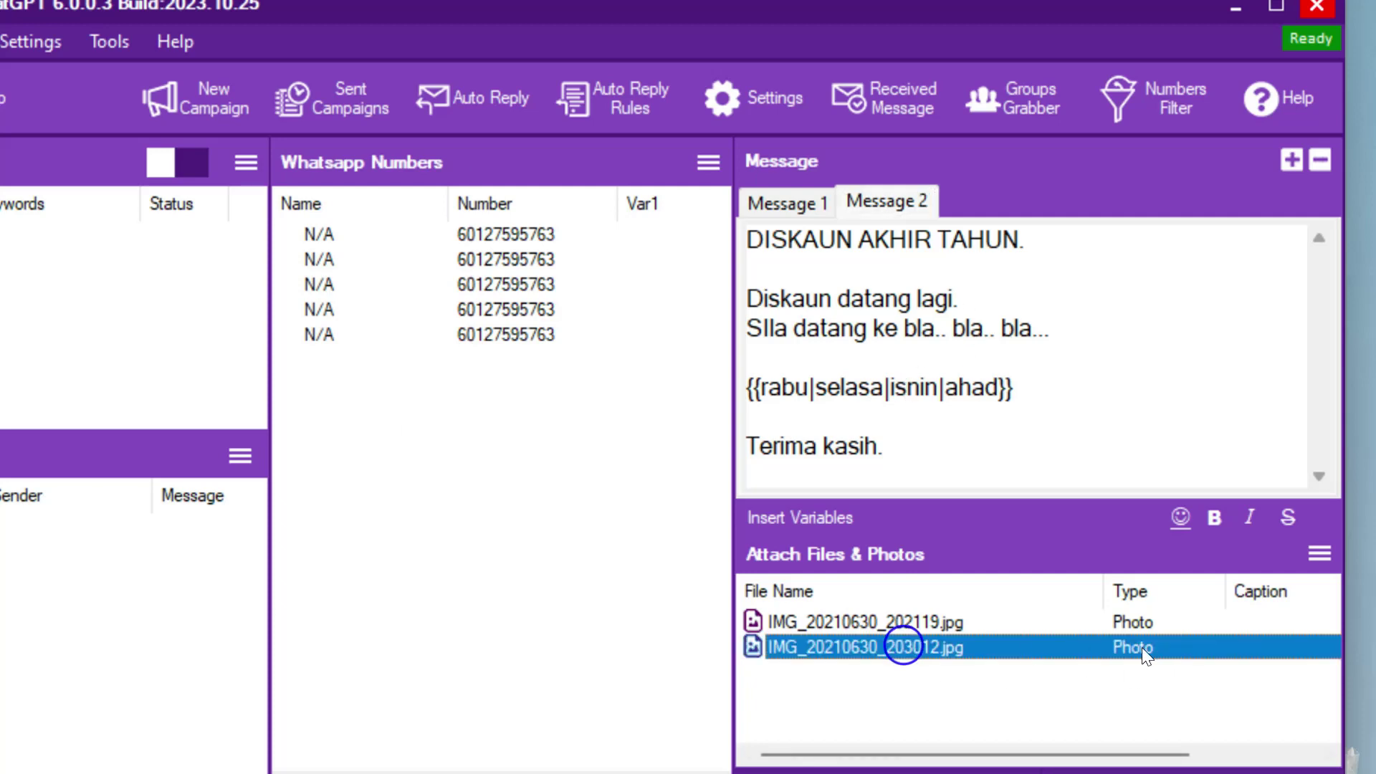
{"action": "right_click", "coordinate": [1224, 641]}
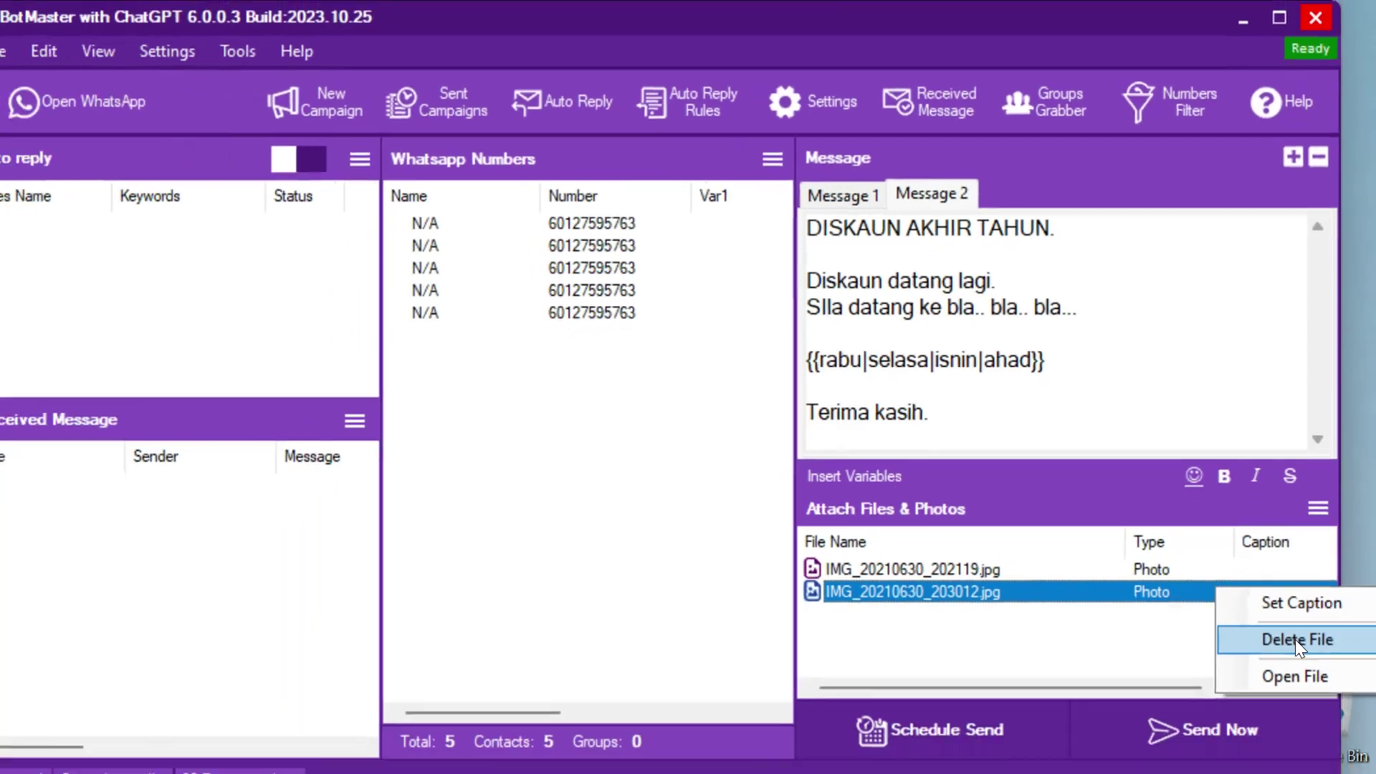
{"action": "left_click", "coordinate": [1295, 701]}
{"action": "left_click", "coordinate": [1125, 622]}
{"action": "right_click", "coordinate": [1125, 621]}
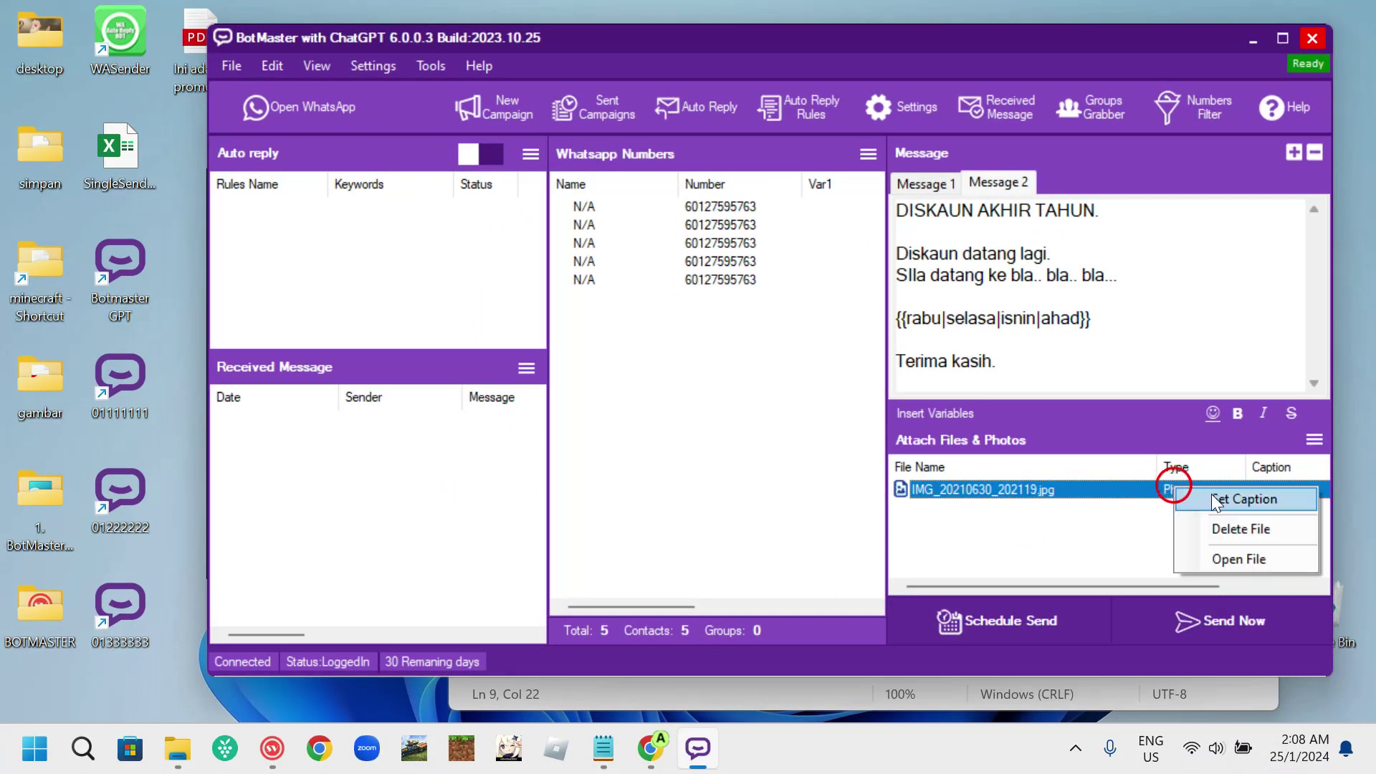
{"action": "left_click", "coordinate": [1239, 529]}
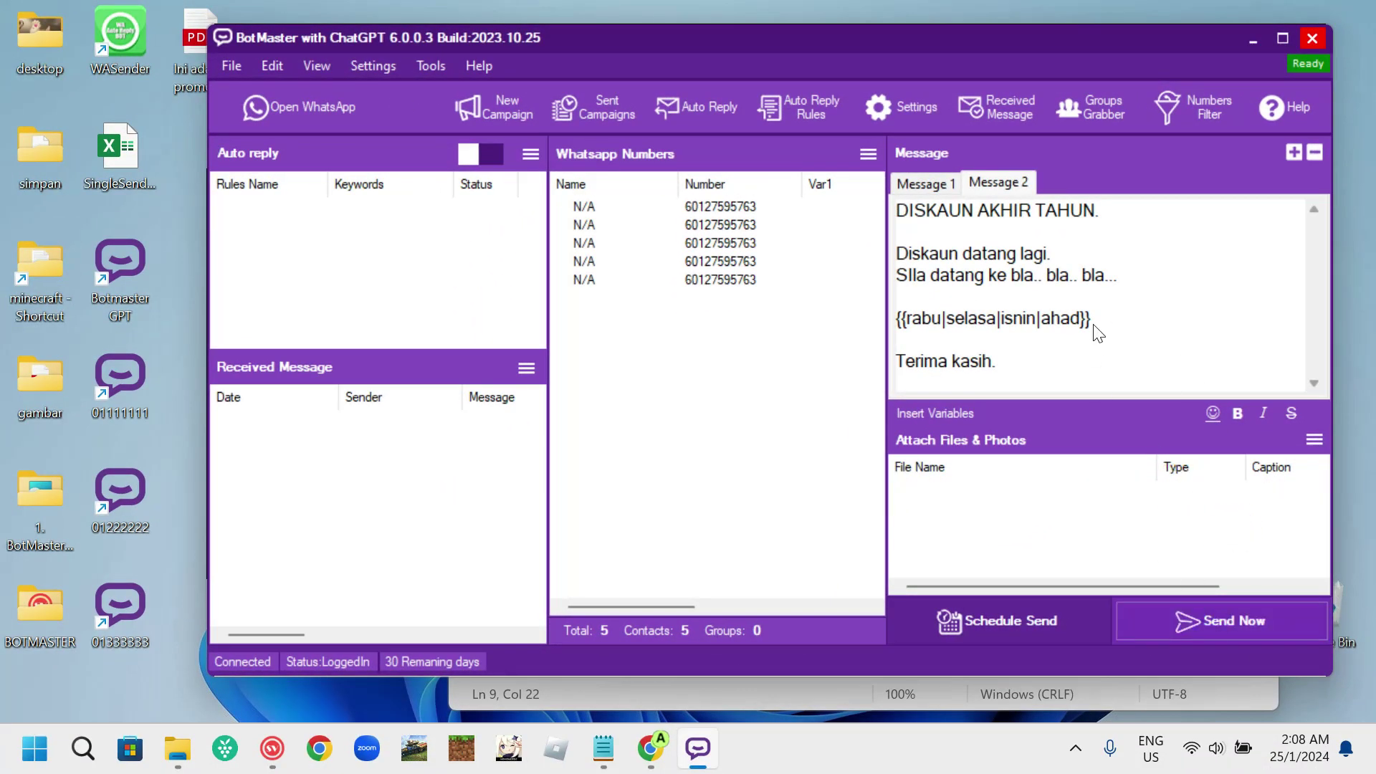
- Send the campaign now in Safe Mode, then dismiss the completion notice and report
{"action": "left_click", "coordinate": [1222, 620]}
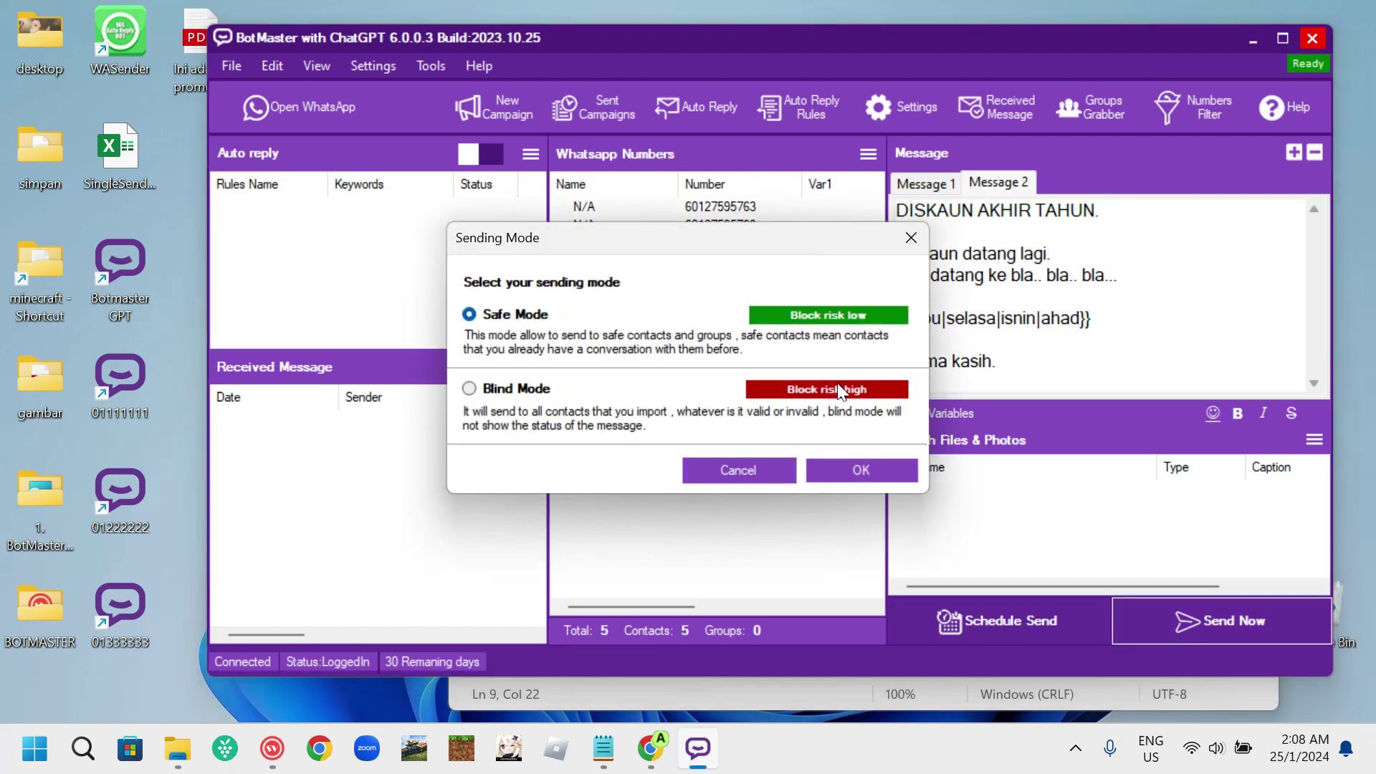
{"action": "left_click", "coordinate": [848, 471]}
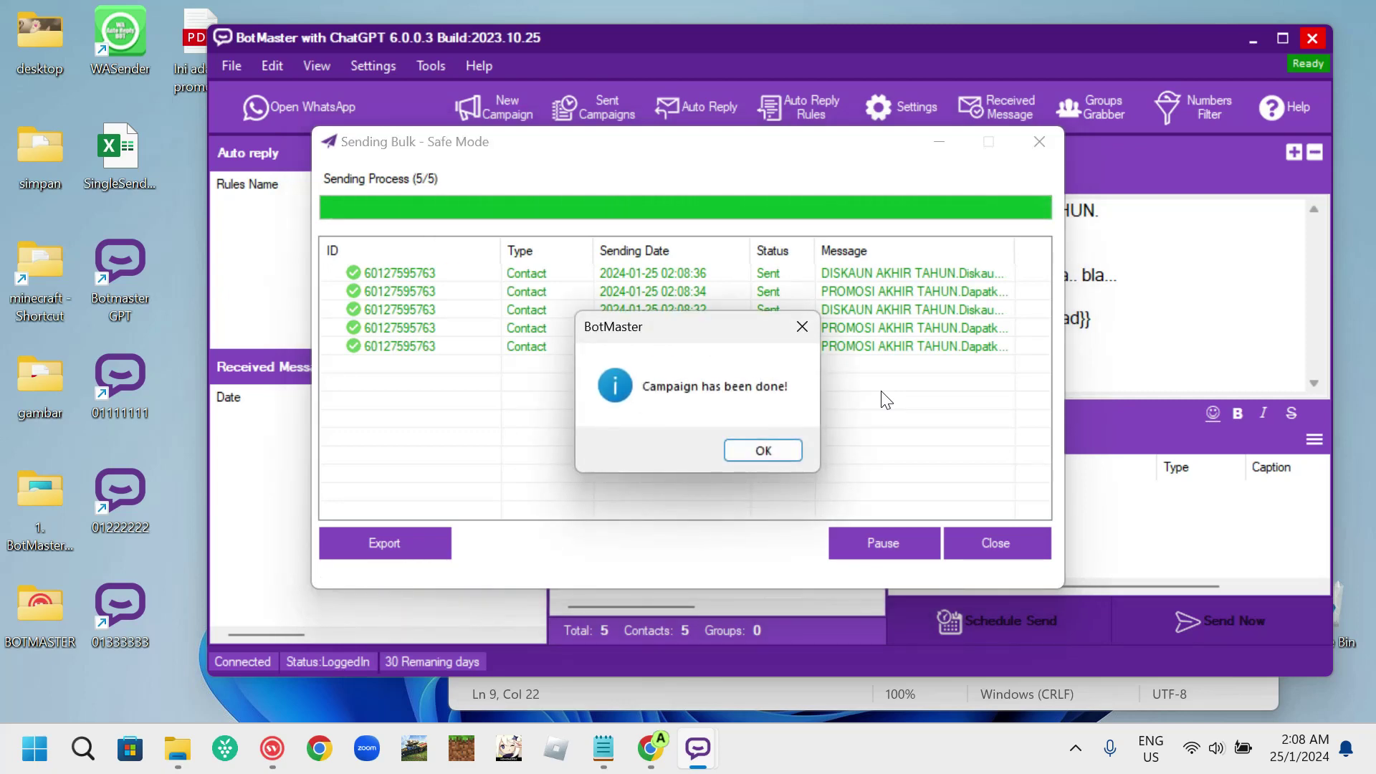
{"action": "left_click", "coordinate": [751, 451]}
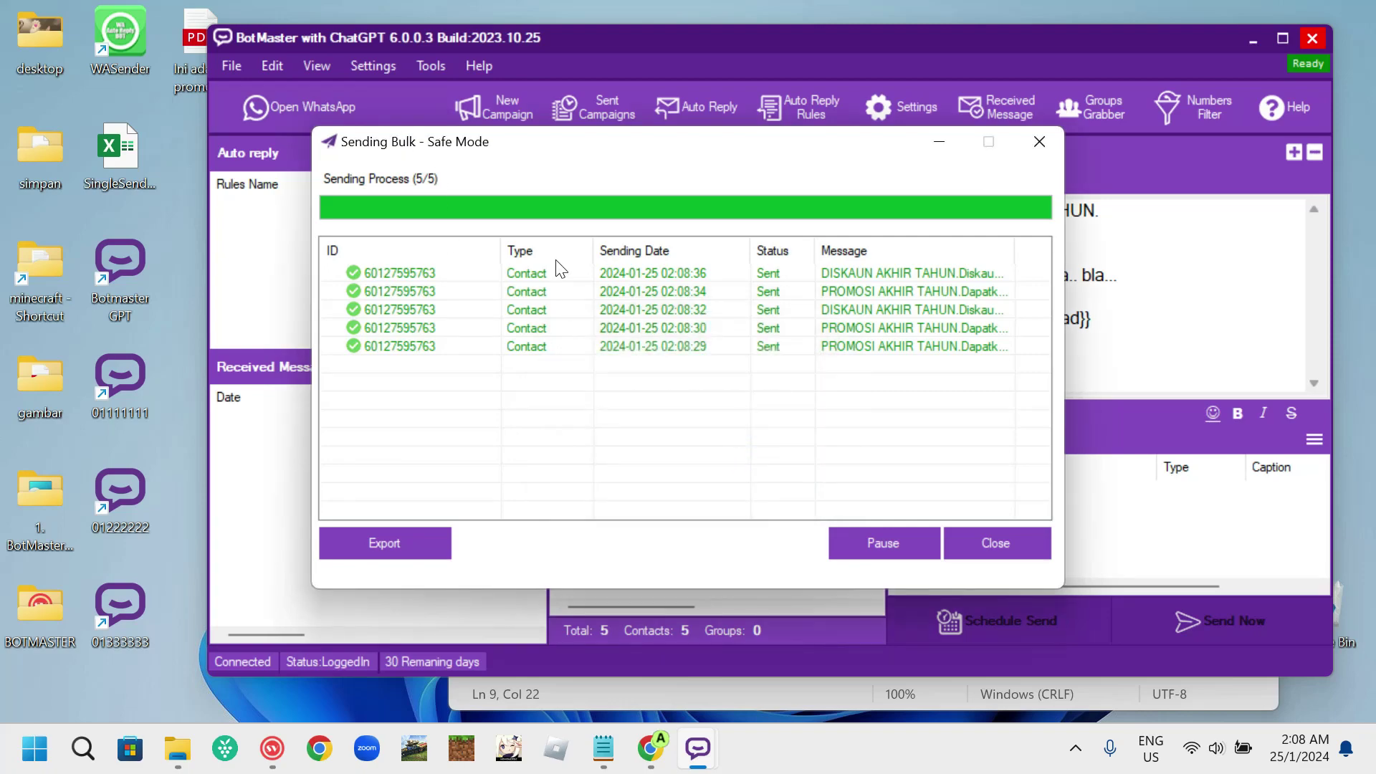
{"action": "left_click", "coordinate": [1001, 544]}
- In the WhatsApp Aliasak chat, compare varied words like satu and tiga across PROMOSI messages
{"action": "left_click", "coordinate": [348, 109]}
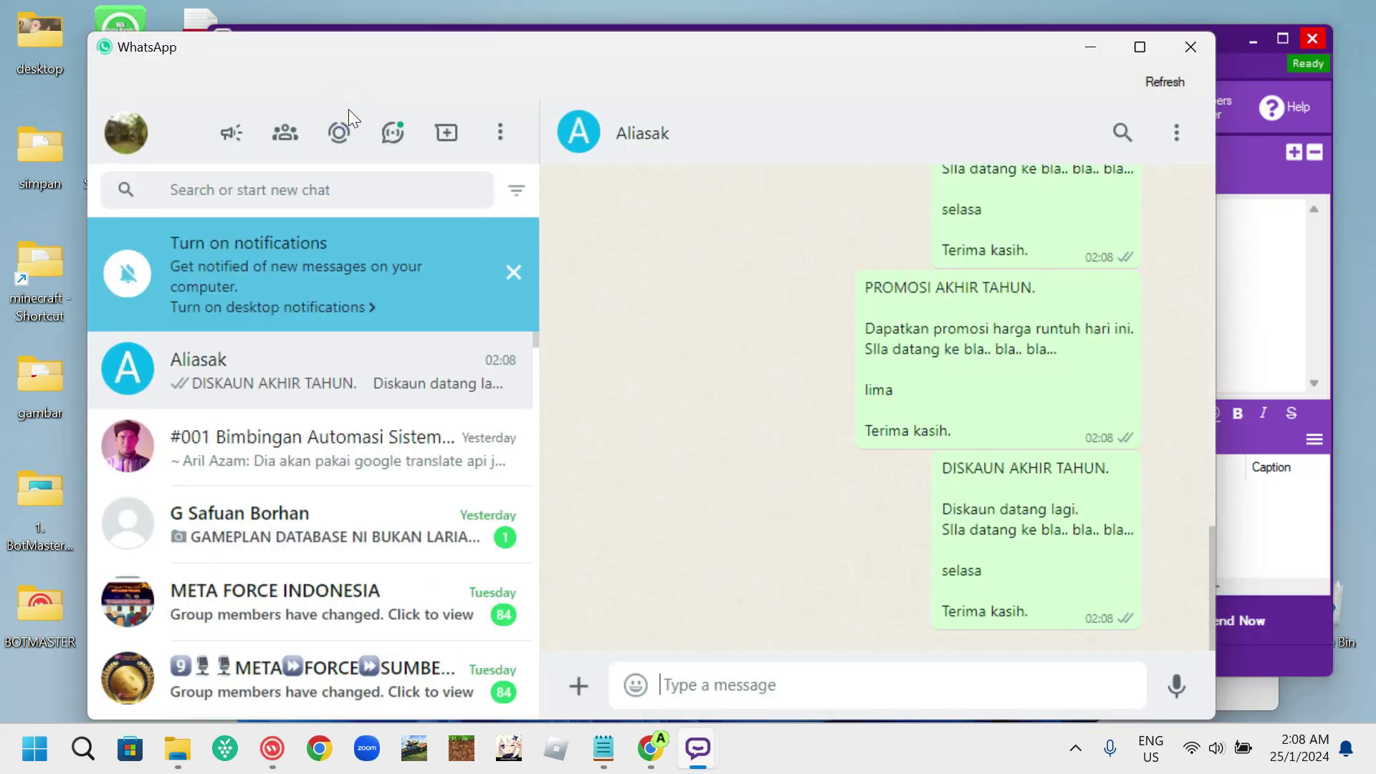
{"action": "scroll", "coordinate": [1067, 466], "scroll_direction": "up", "scroll_amount": 10}
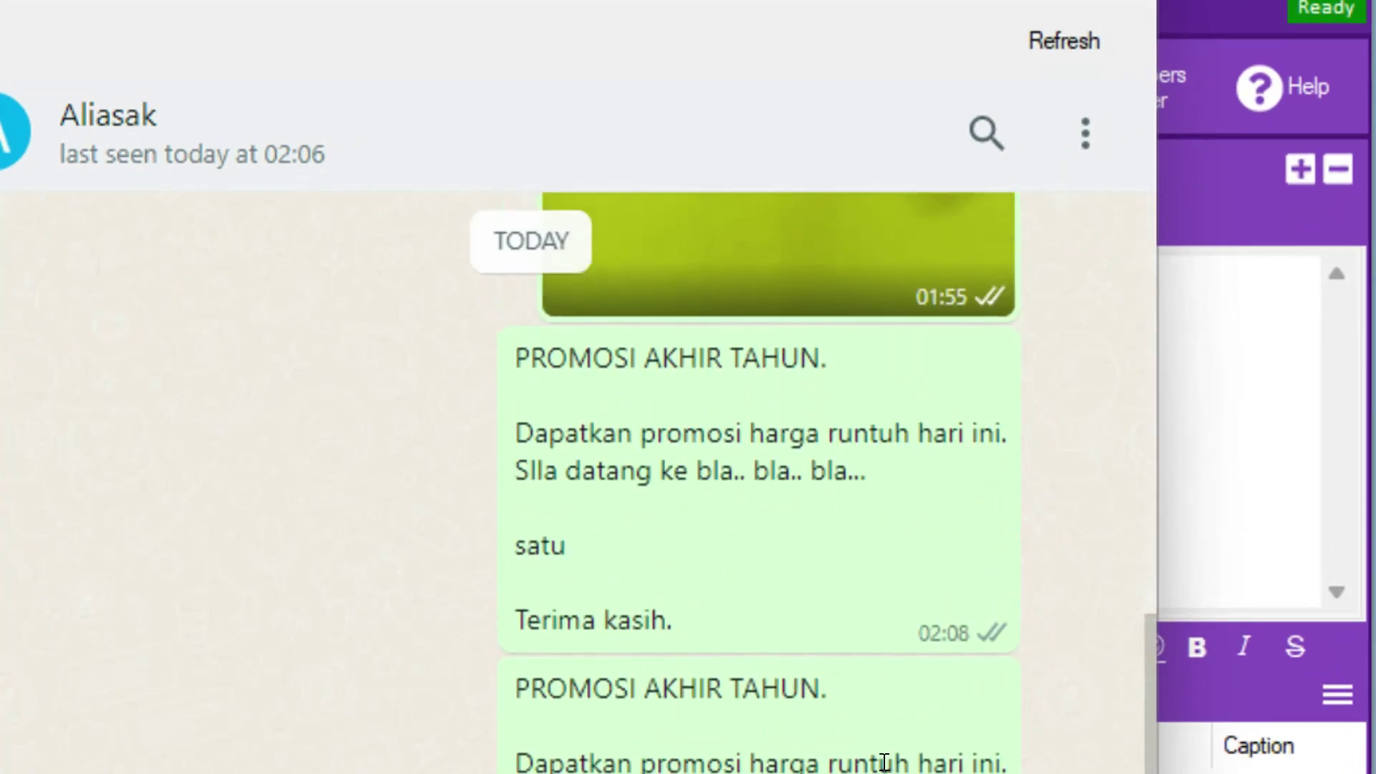
{"action": "scroll", "coordinate": [883, 759], "scroll_direction": "up", "scroll_amount": 3}
{"action": "scroll", "coordinate": [835, 681], "scroll_direction": "down", "scroll_amount": 3}
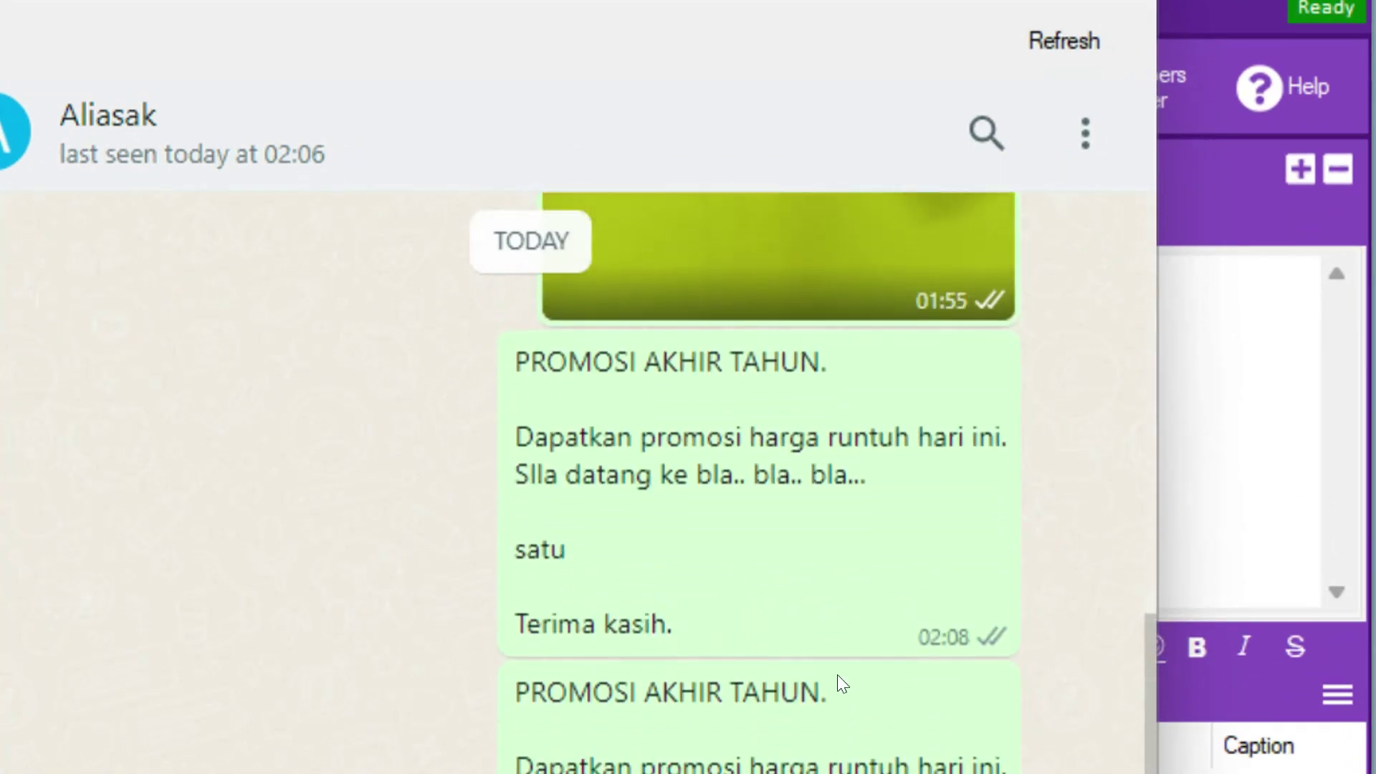
{"action": "left_click_drag", "start_coordinate": [547, 362], "coordinate": [693, 368]}
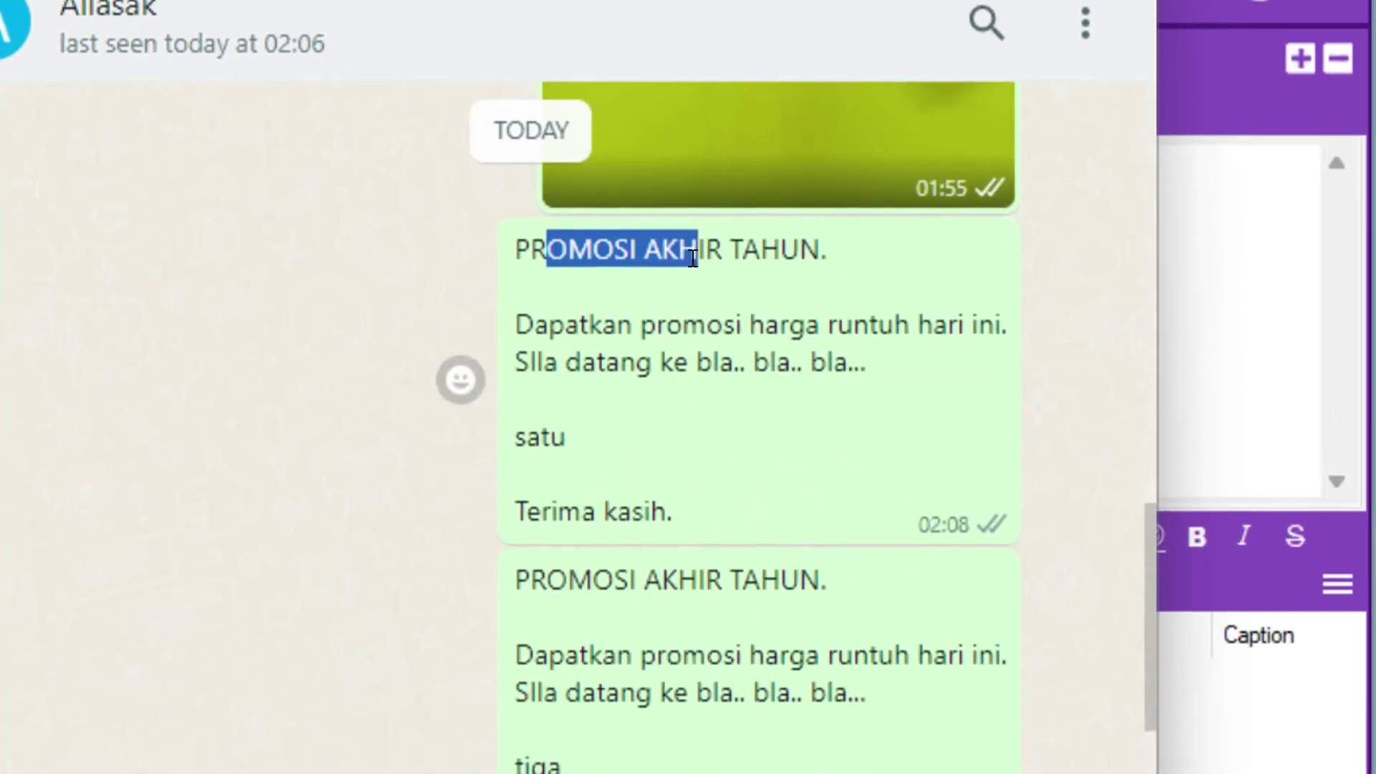
{"action": "left_click", "coordinate": [736, 366]}
{"action": "left_click_drag", "start_coordinate": [580, 398], "coordinate": [535, 398]}
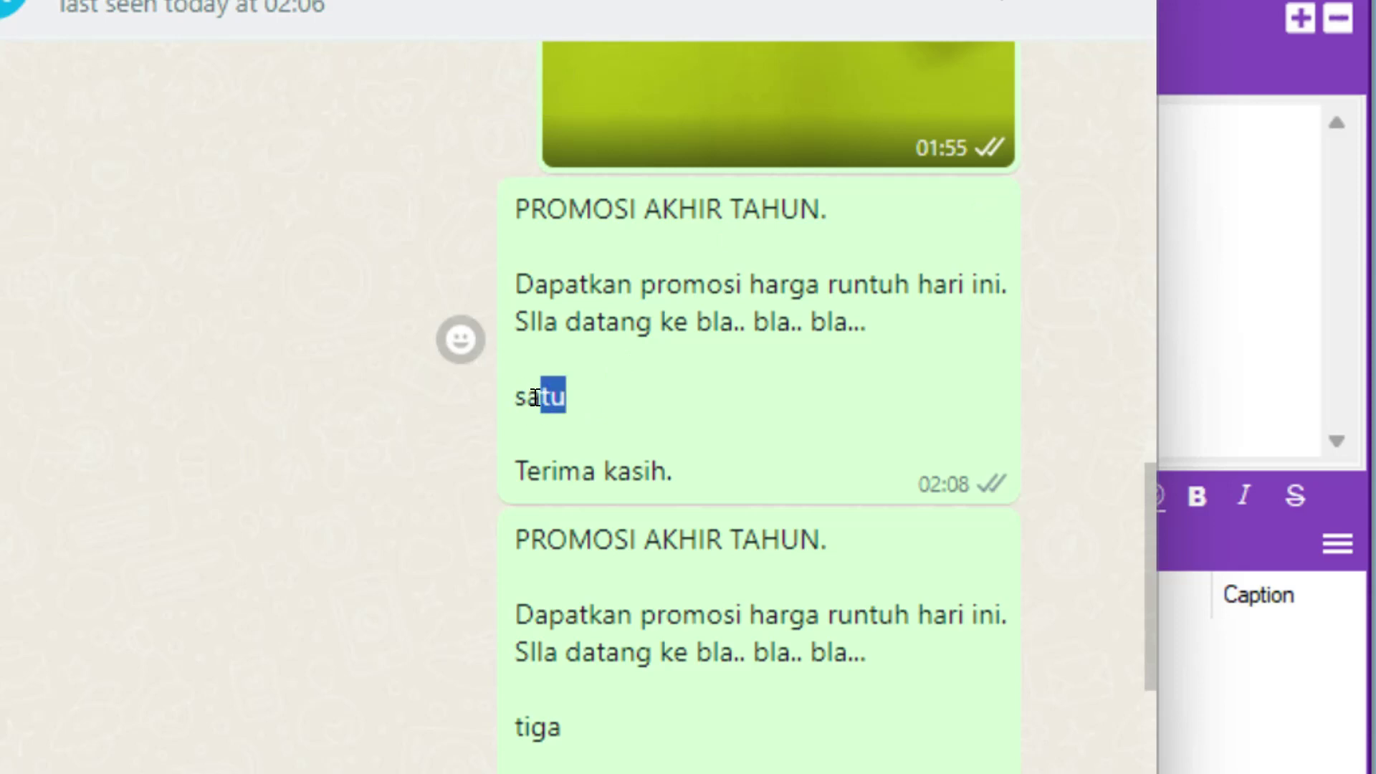
{"action": "left_click", "coordinate": [619, 541]}
{"action": "left_click_drag", "start_coordinate": [547, 538], "coordinate": [697, 539]}
{"action": "left_click", "coordinate": [810, 533], "text": "shift"}
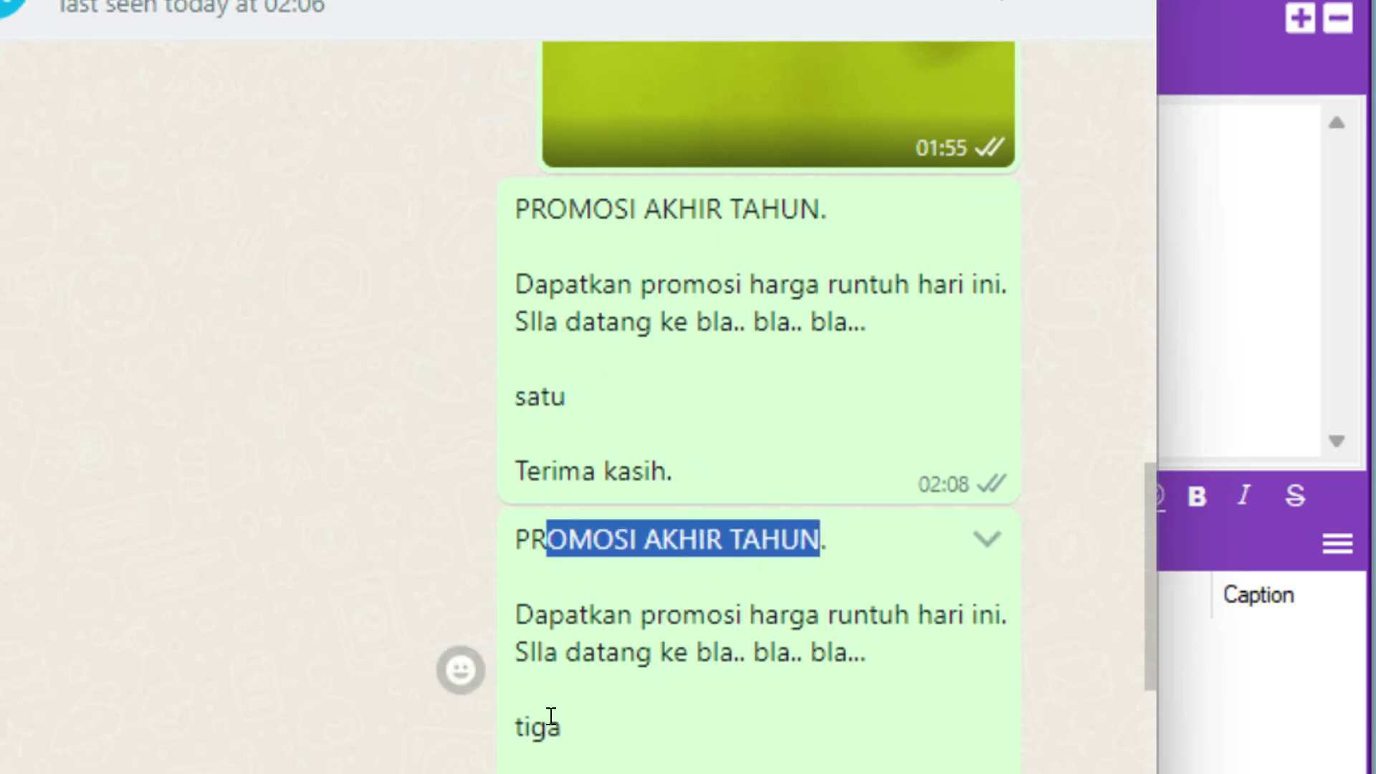
{"action": "left_click_drag", "start_coordinate": [538, 727], "coordinate": [615, 727]}
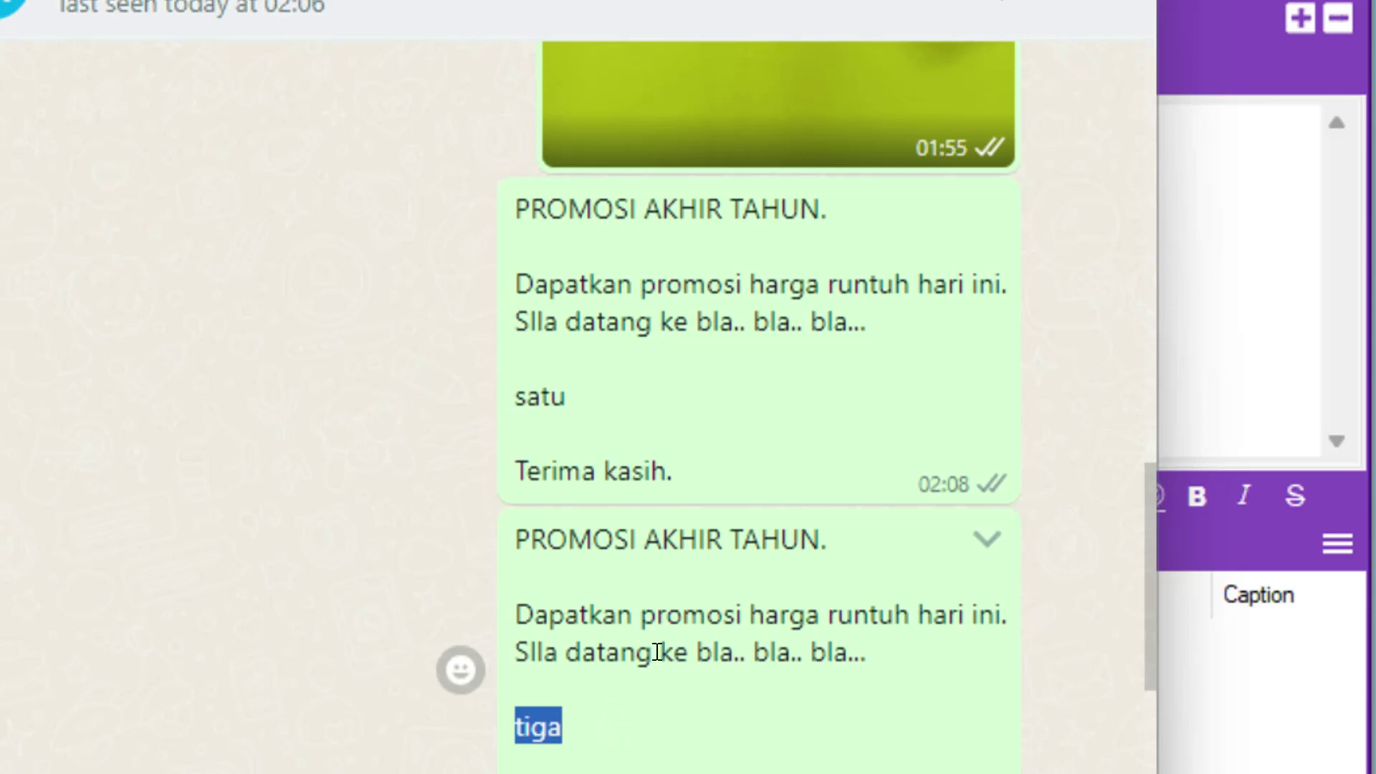
{"action": "scroll", "coordinate": [656, 652], "scroll_direction": "down", "scroll_amount": 2}
{"action": "scroll", "coordinate": [587, 460], "scroll_direction": "up", "scroll_amount": 2}
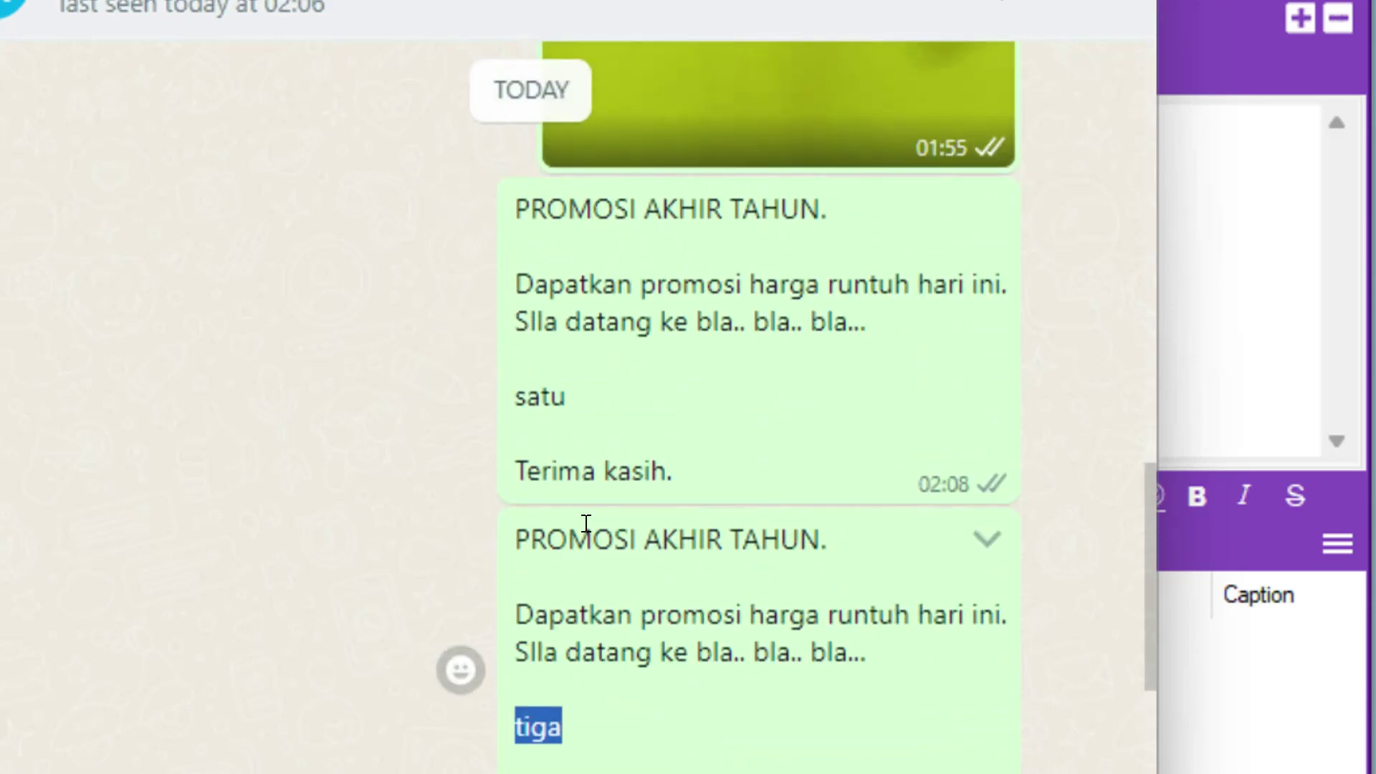
{"action": "left_click", "coordinate": [539, 399]}
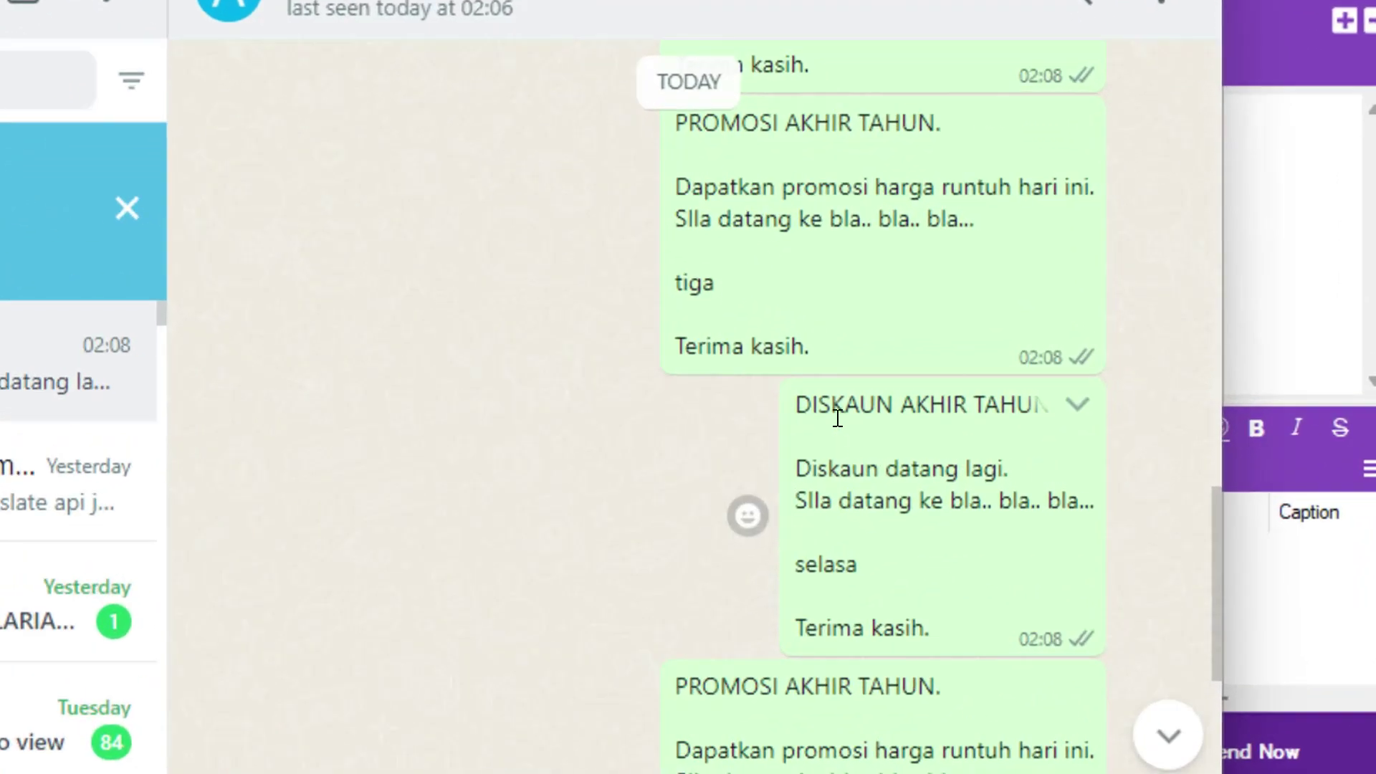
- Compare the DISKAUN messages' varied words such as lima, then return to BotMaster
{"action": "left_click_drag", "start_coordinate": [808, 396], "coordinate": [896, 402]}
{"action": "scroll", "coordinate": [898, 402], "scroll_direction": "down", "scroll_amount": 1}
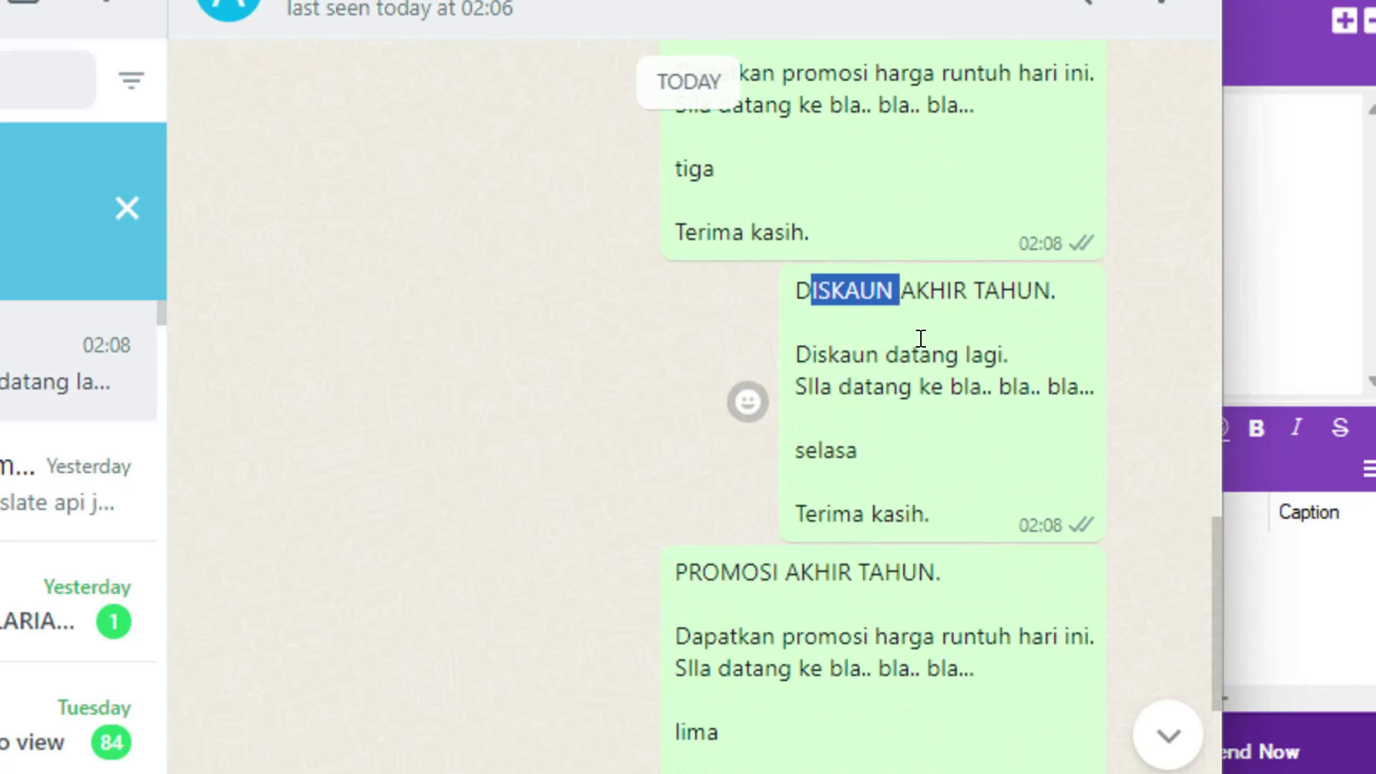
{"action": "left_click", "coordinate": [900, 427]}
{"action": "left_click_drag", "start_coordinate": [794, 450], "coordinate": [849, 457]}
{"action": "scroll", "coordinate": [771, 483], "scroll_direction": "down", "scroll_amount": 1}
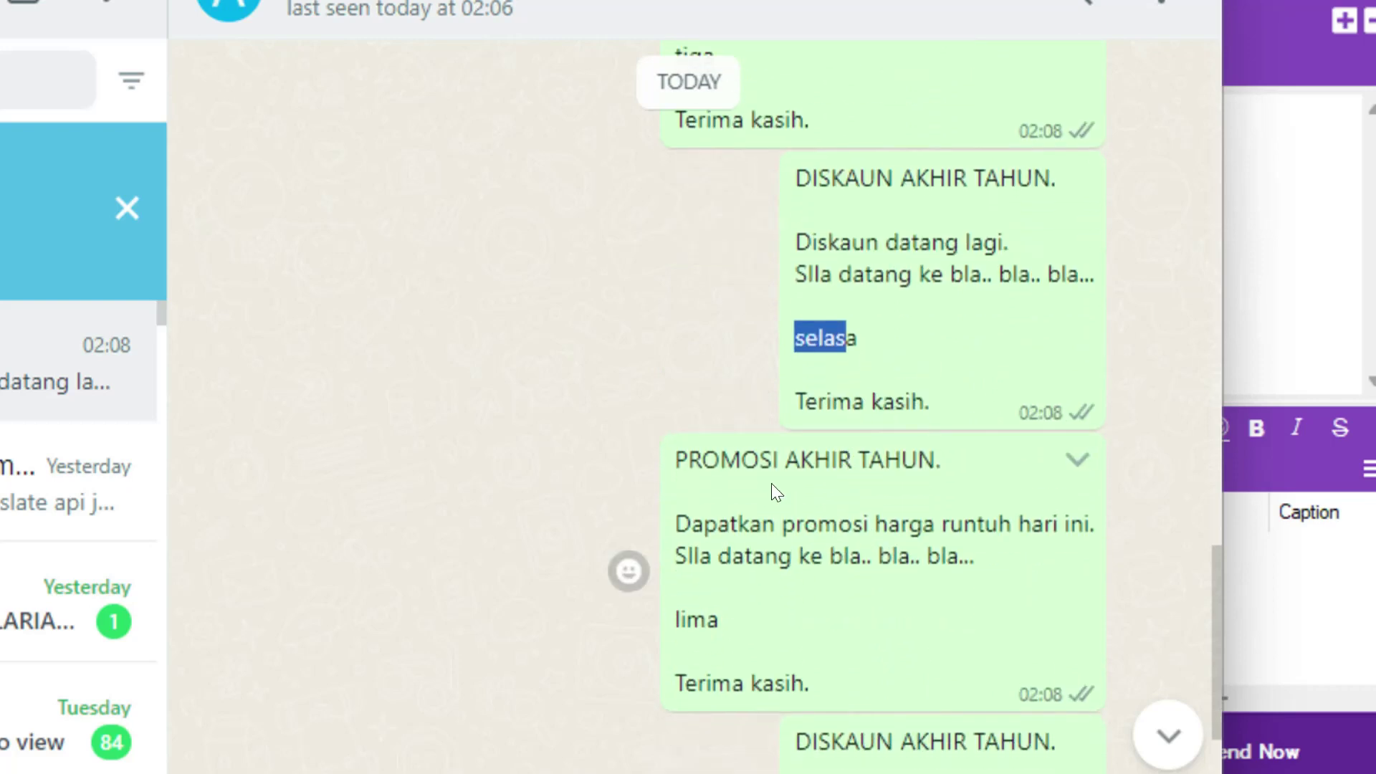
{"action": "left_click_drag", "start_coordinate": [713, 462], "coordinate": [805, 454]}
{"action": "scroll", "coordinate": [737, 338], "scroll_direction": "up", "scroll_amount": 3}
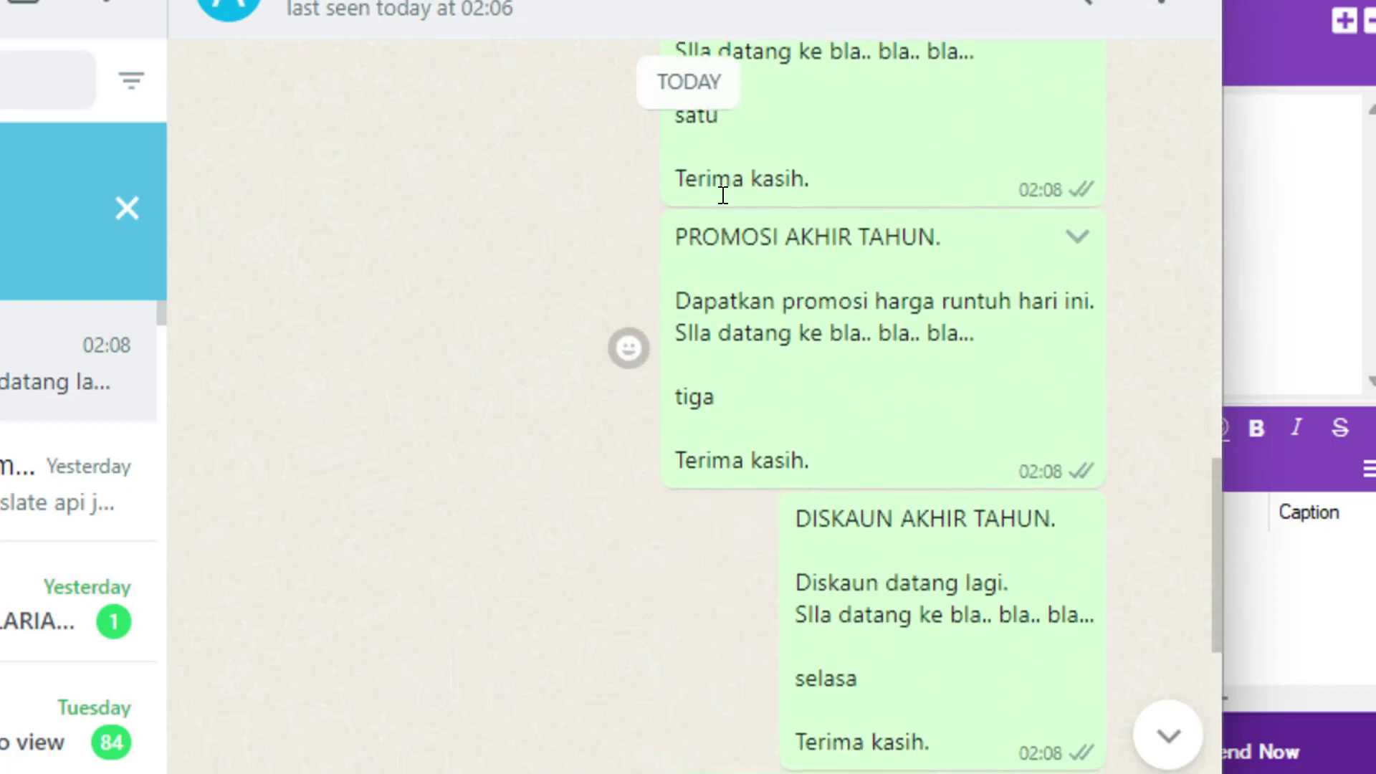
{"action": "scroll", "coordinate": [774, 279], "scroll_direction": "down", "scroll_amount": 2}
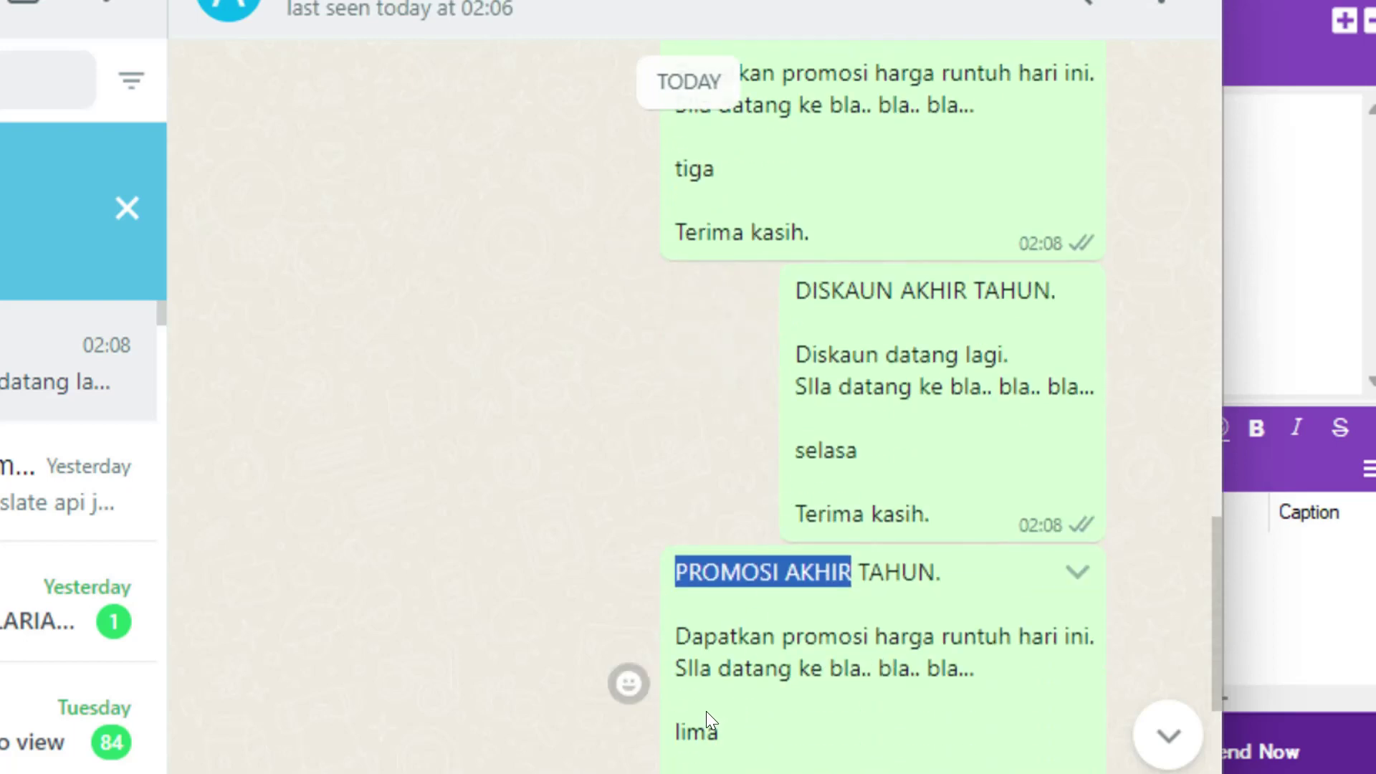
{"action": "left_click_drag", "start_coordinate": [686, 731], "coordinate": [724, 729]}
{"action": "scroll", "coordinate": [716, 573], "scroll_direction": "down", "scroll_amount": 3}
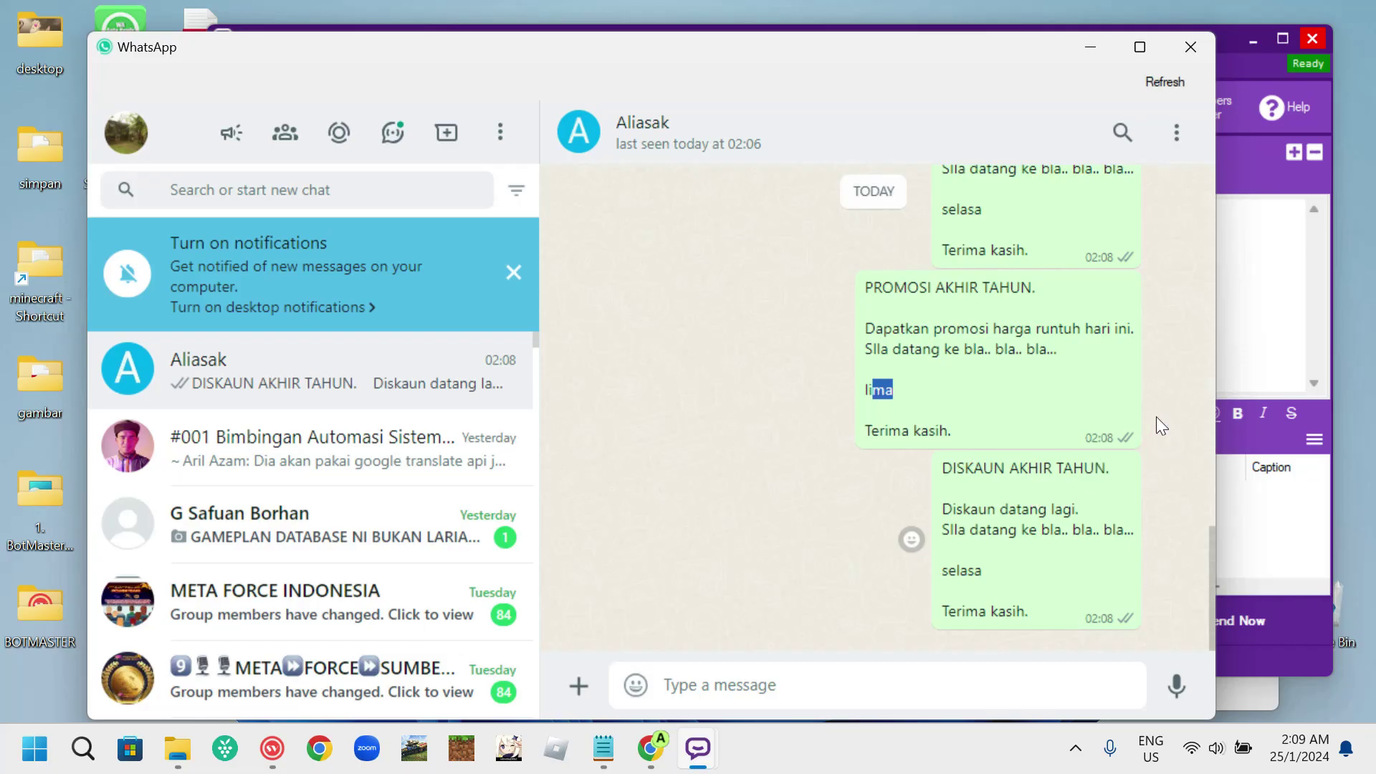
{"action": "left_click", "coordinate": [1248, 285]}
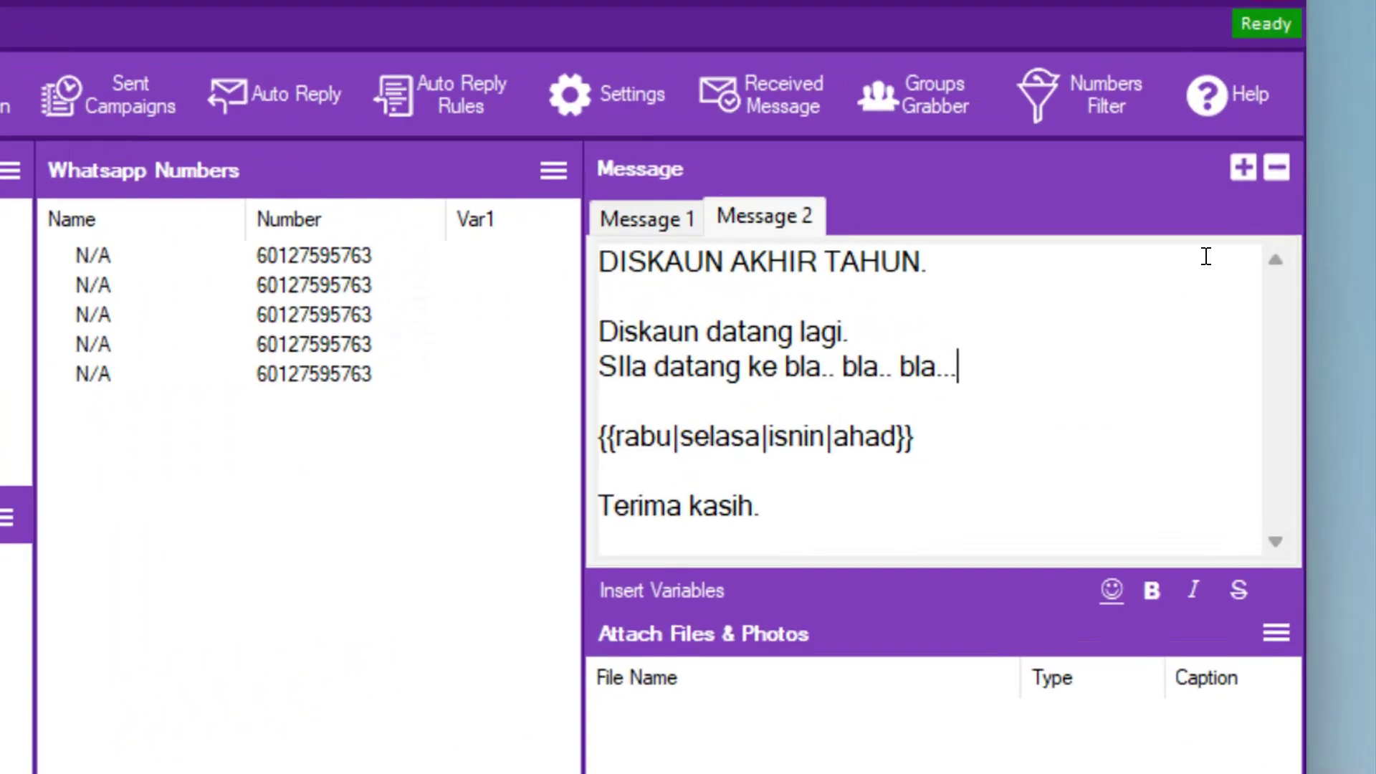
- Add four new empty message slots and check Message 1's promo text
{"action": "left_click", "coordinate": [1243, 169]}
{"action": "left_click", "coordinate": [1241, 169]}
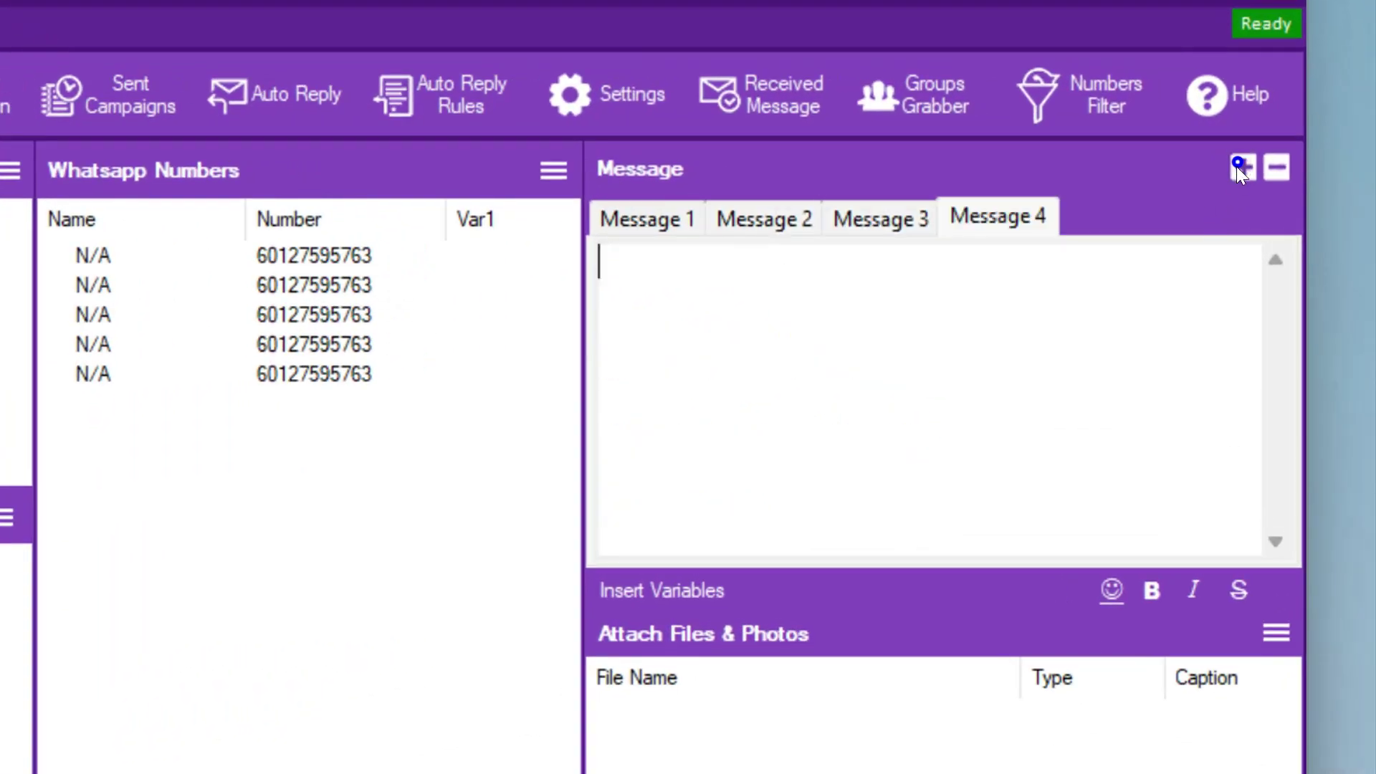
{"action": "left_click", "coordinate": [1241, 167]}
{"action": "left_click", "coordinate": [1241, 167]}
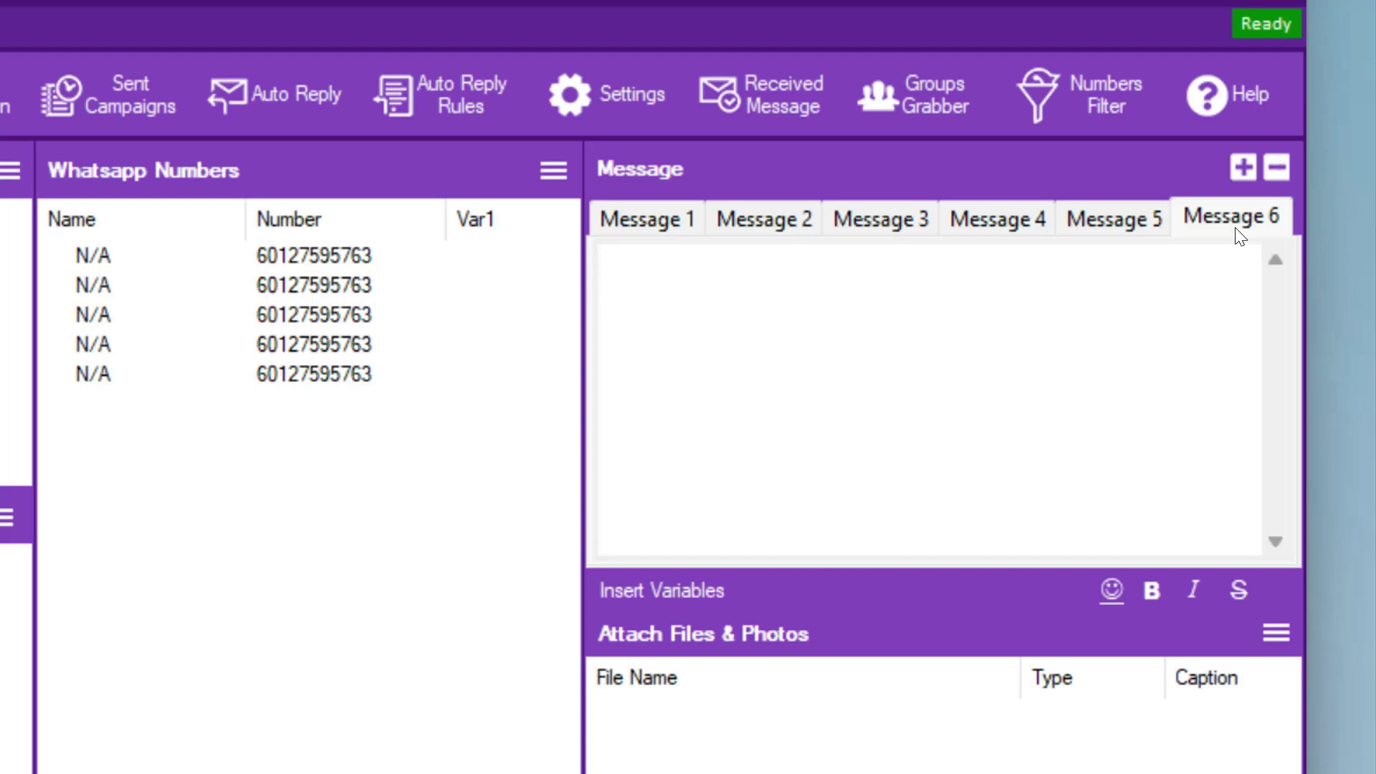
{"action": "left_click", "coordinate": [663, 219]}
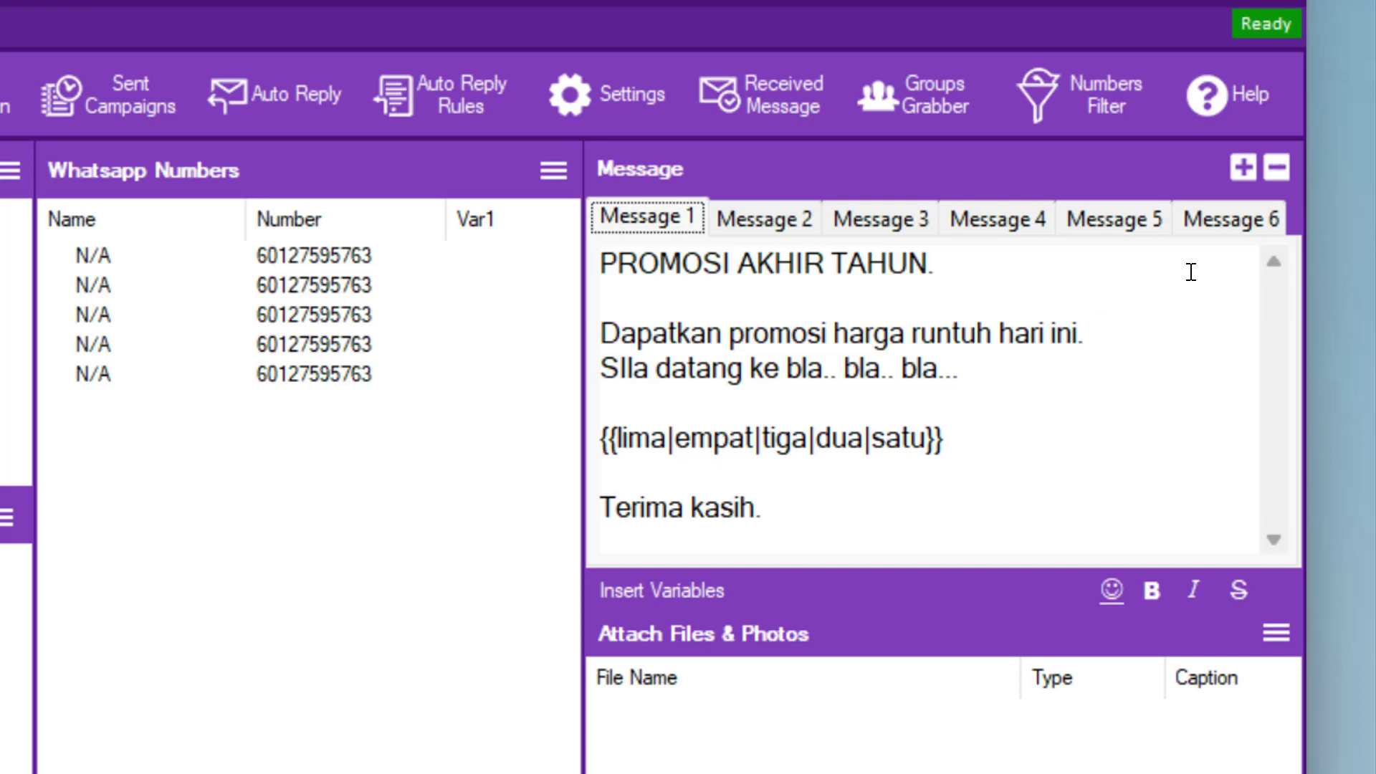
- Remove the empty Messages 6, 5 and 4, leaving Messages 1 to 3
{"action": "left_click", "coordinate": [1221, 219]}
{"action": "left_click", "coordinate": [1274, 169]}
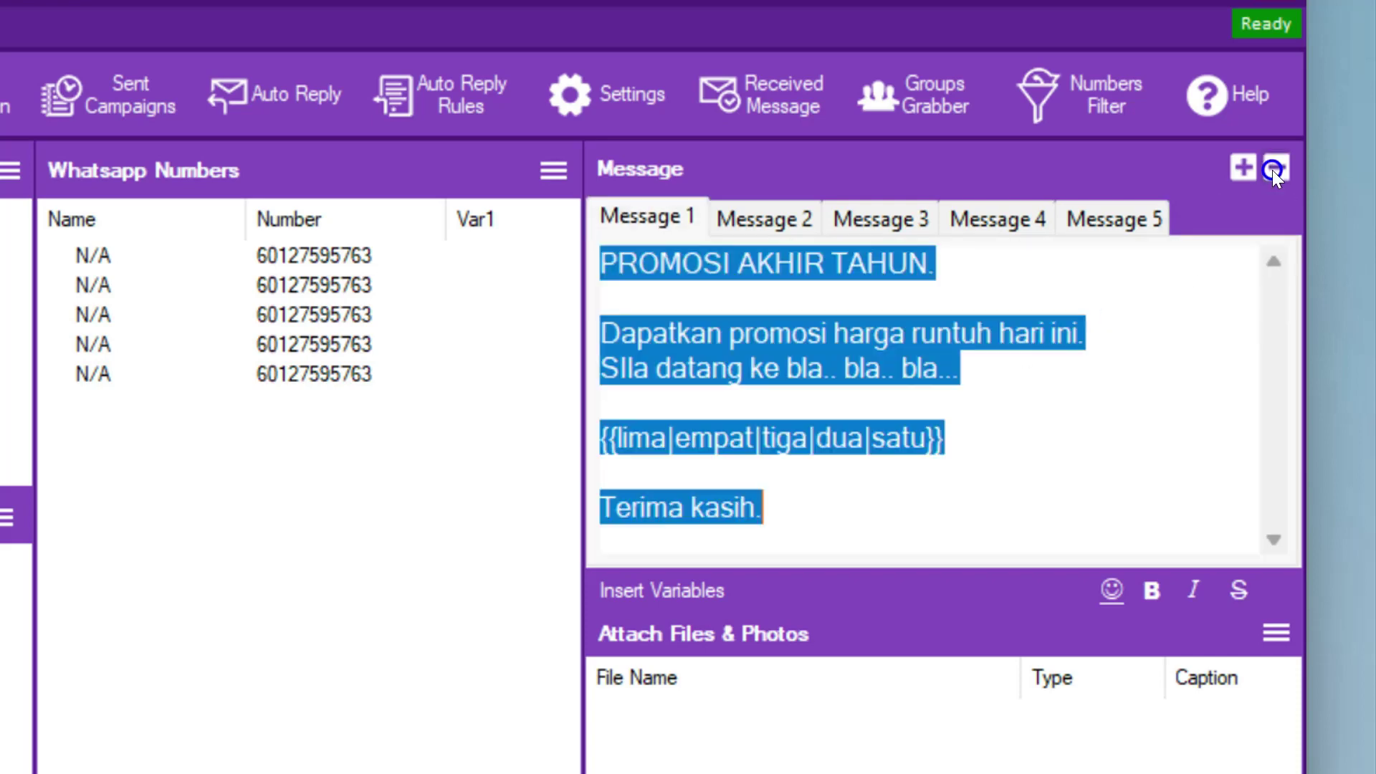
{"action": "left_click", "coordinate": [1168, 217]}
{"action": "left_click", "coordinate": [1275, 169]}
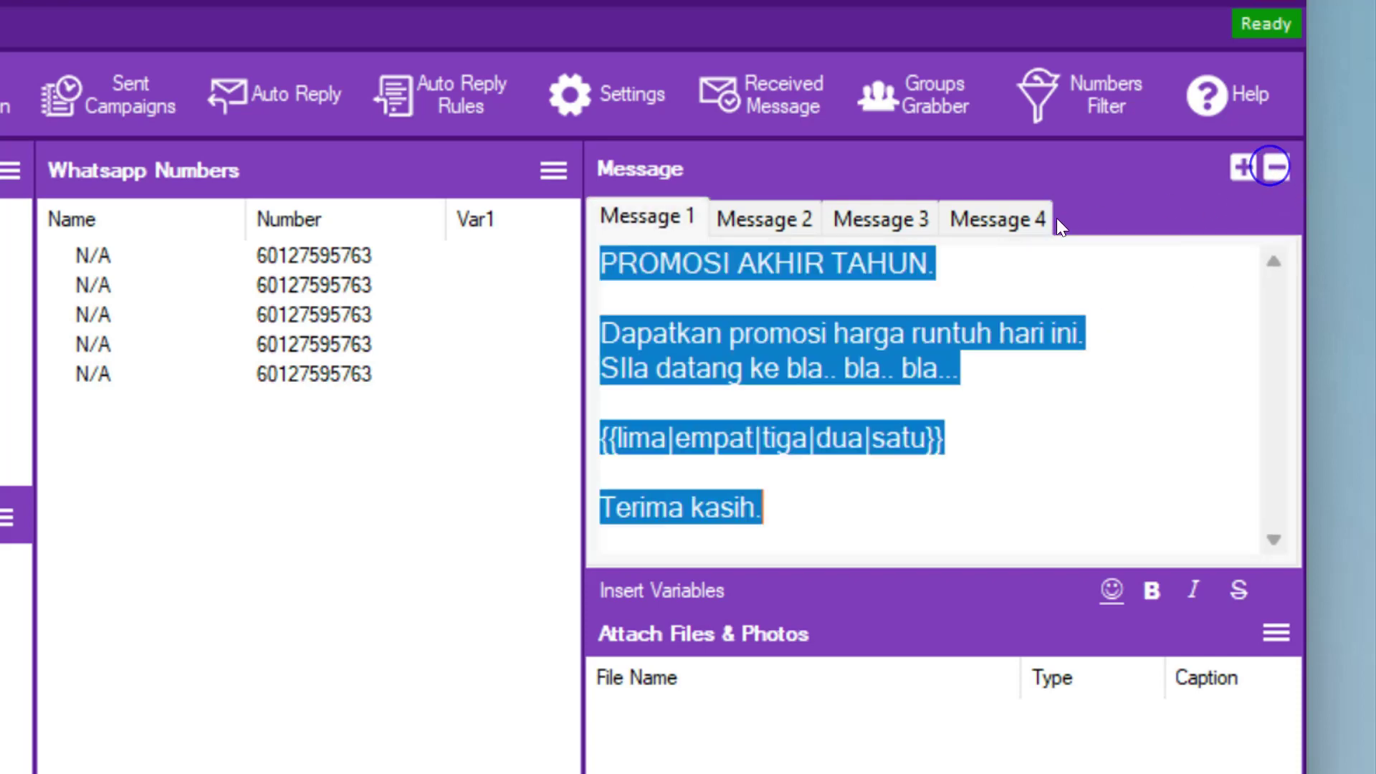
{"action": "left_click", "coordinate": [1010, 218]}
{"action": "left_click", "coordinate": [1276, 167]}
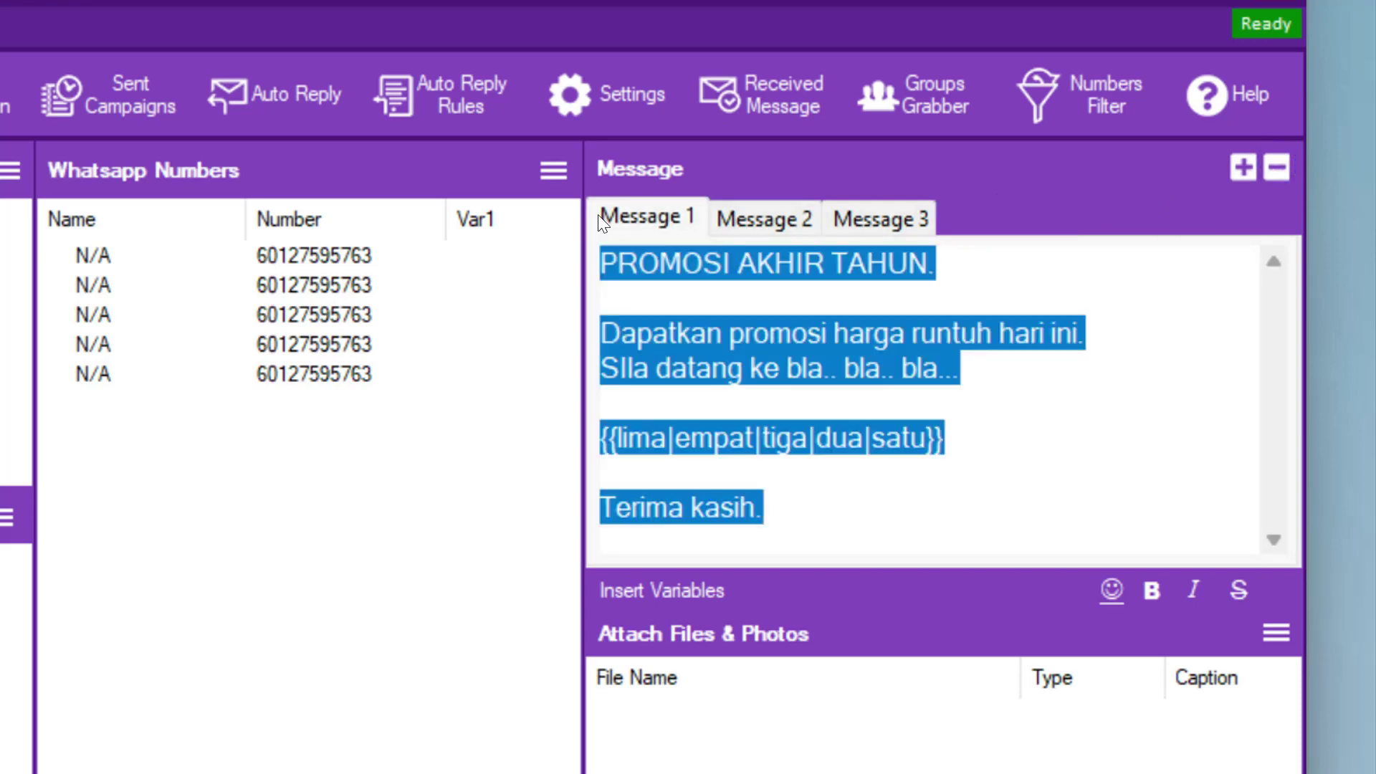
{"action": "left_click", "coordinate": [799, 362]}
- Set Messages 1–3 to 'INI ADALAH AYAT PERTAMA', 'INI ADALAH AYAT KE 2' and 'INI ADALAH AYAT KE 3'
{"action": "key", "text": "ctrl+a"}
{"action": "type", "text": "INI ADA"}
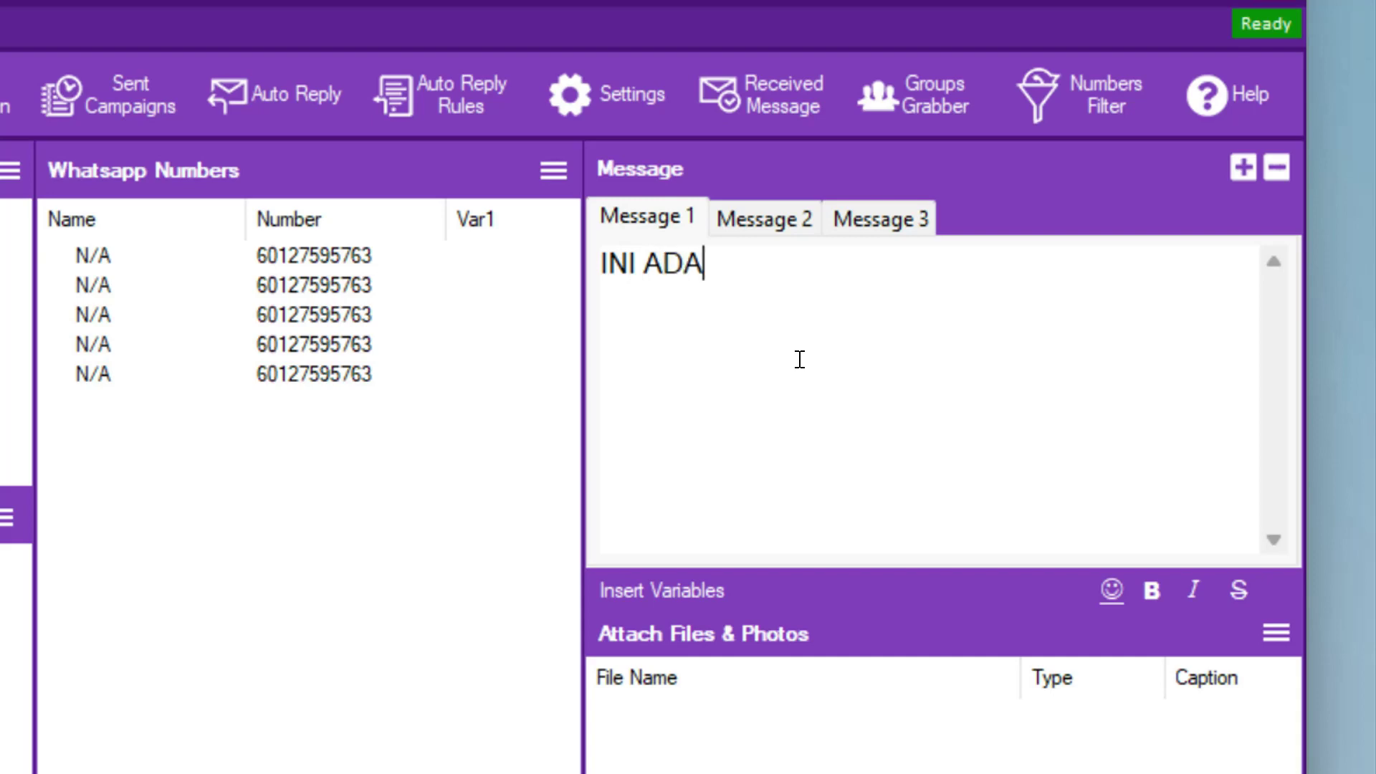
{"action": "type", "text": "LAH AYAT PERTAMA"}
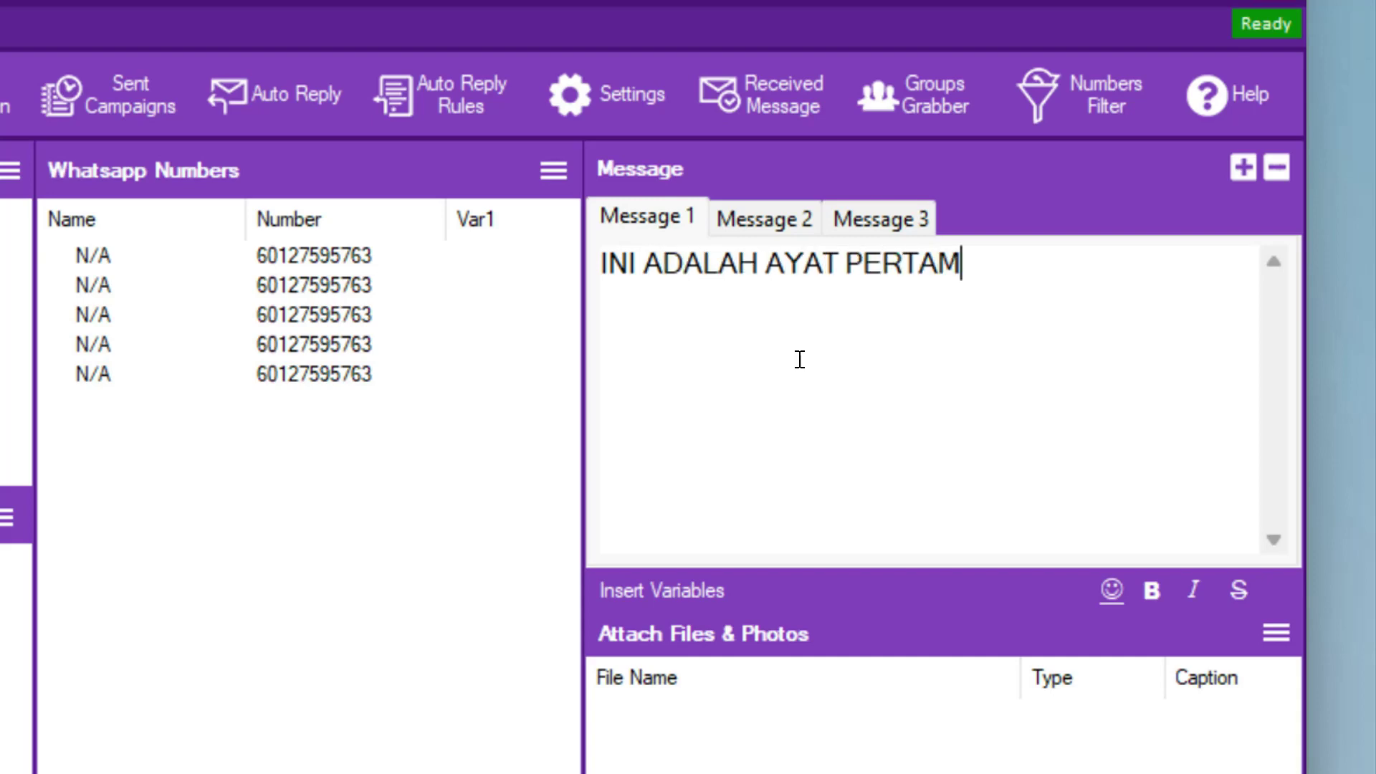
{"action": "left_click", "coordinate": [780, 217]}
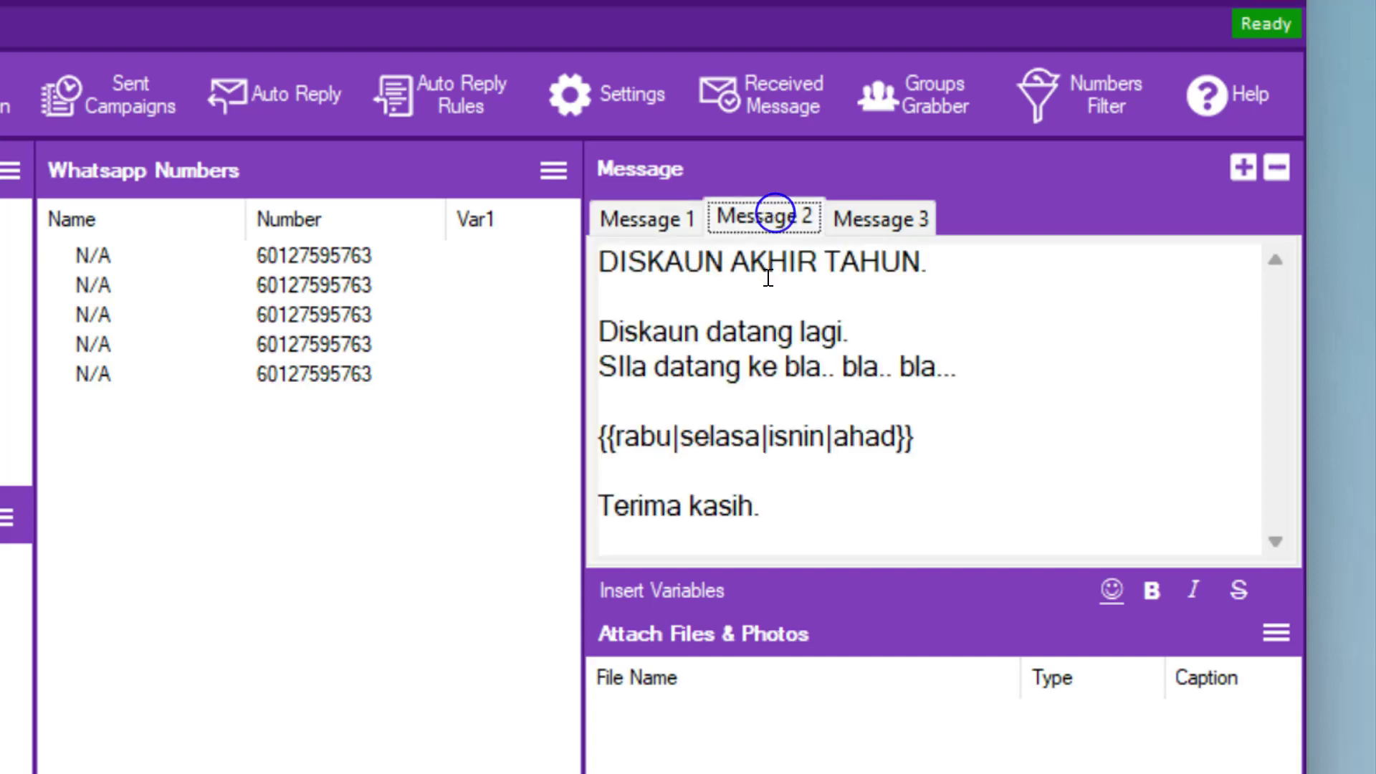
{"action": "left_click", "coordinate": [773, 358]}
{"action": "key", "text": "ctrl+a"}
{"action": "type", "text": "IN"}
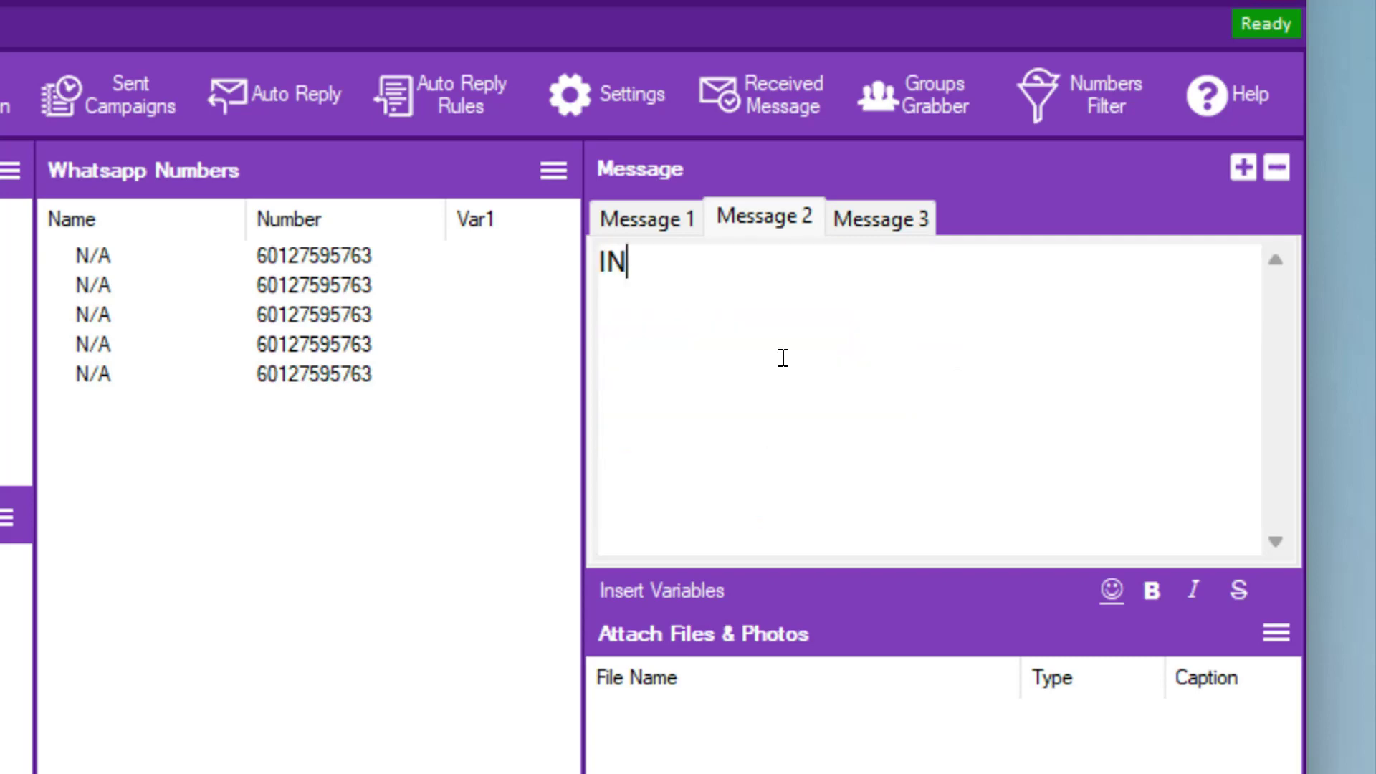
{"action": "type", "text": "I ADLAAH"}
{"action": "key", "text": "BackSpace"}
{"action": "key", "text": "BackSpace"}
{"action": "key", "text": "BackSpace"}
{"action": "key", "text": "BackSpace"}
{"action": "type", "text": "ADA"}
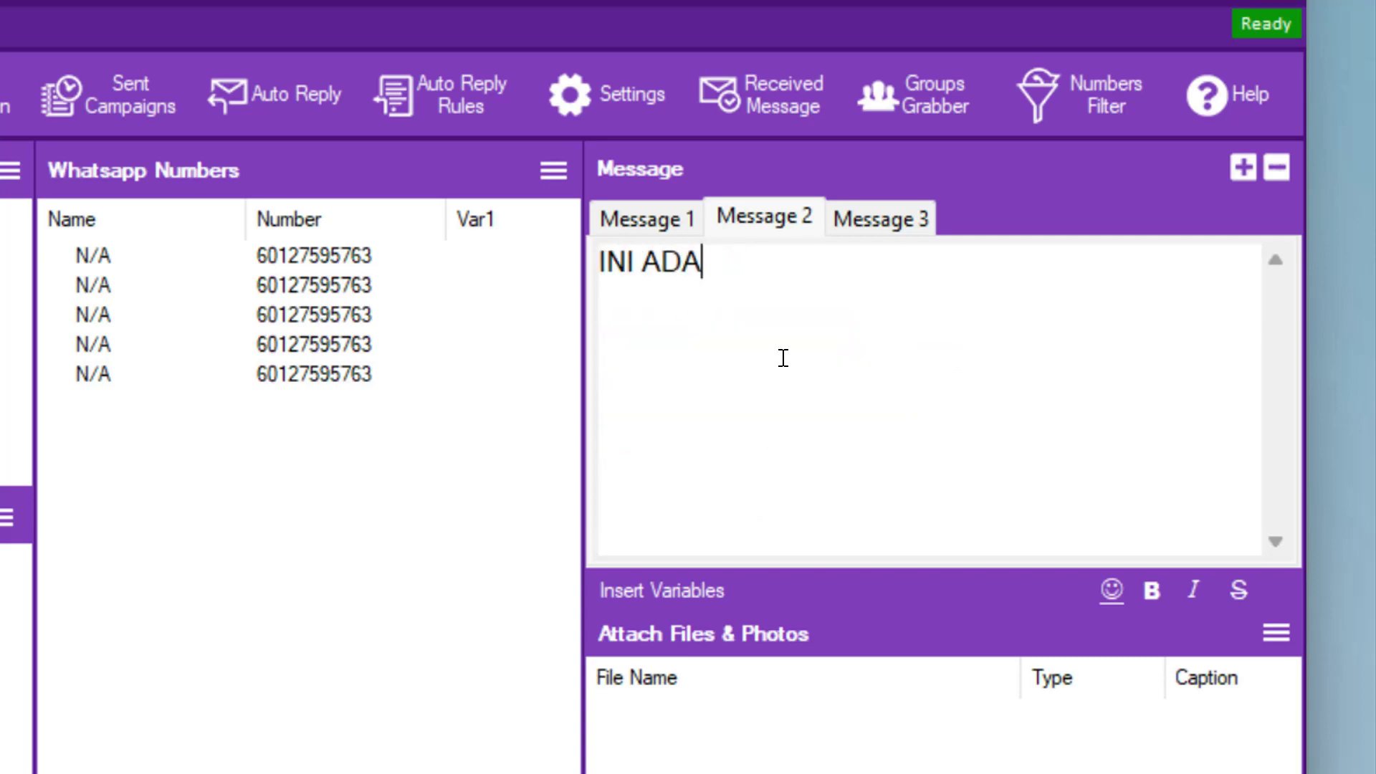
{"action": "type", "text": "LAH AYAT "}
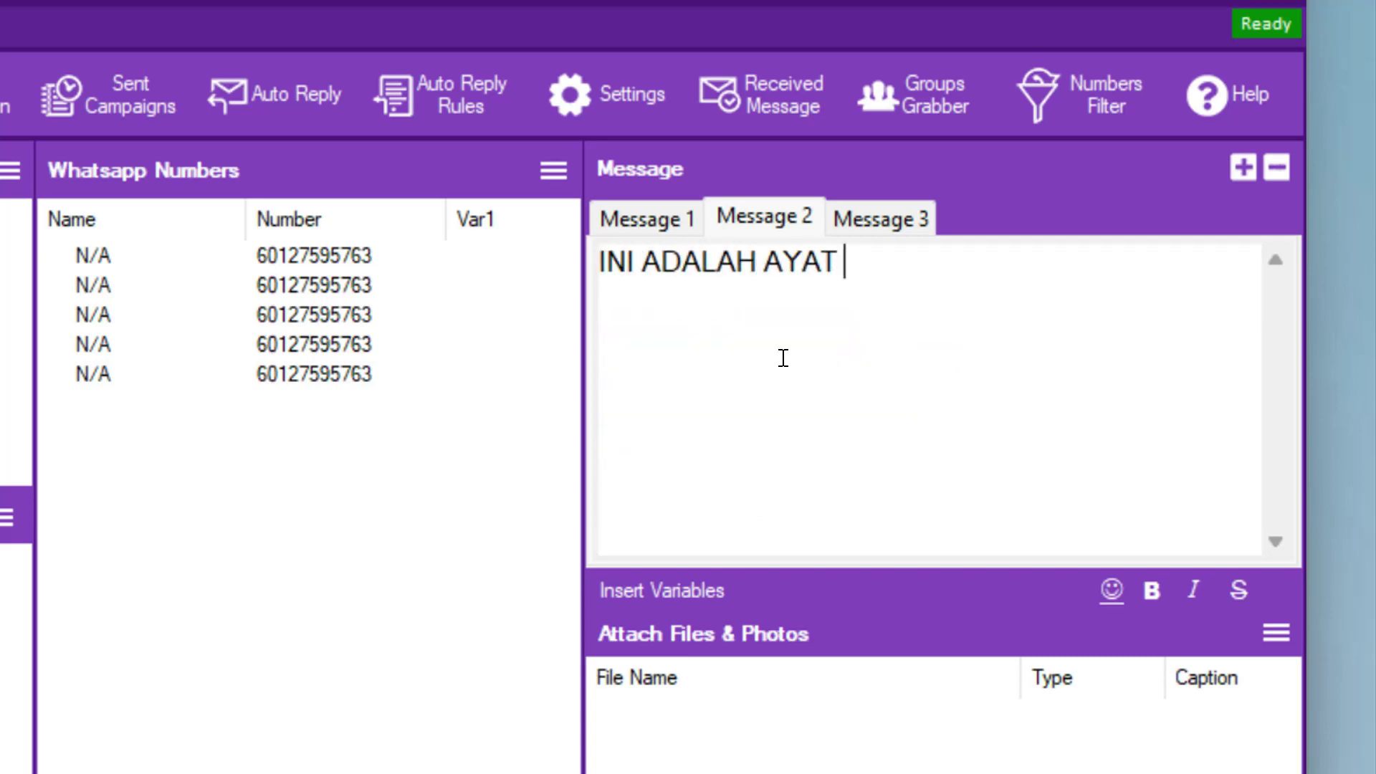
{"action": "type", "text": "KE 2"}
{"action": "left_click", "coordinate": [874, 208]}
{"action": "left_click", "coordinate": [815, 322]}
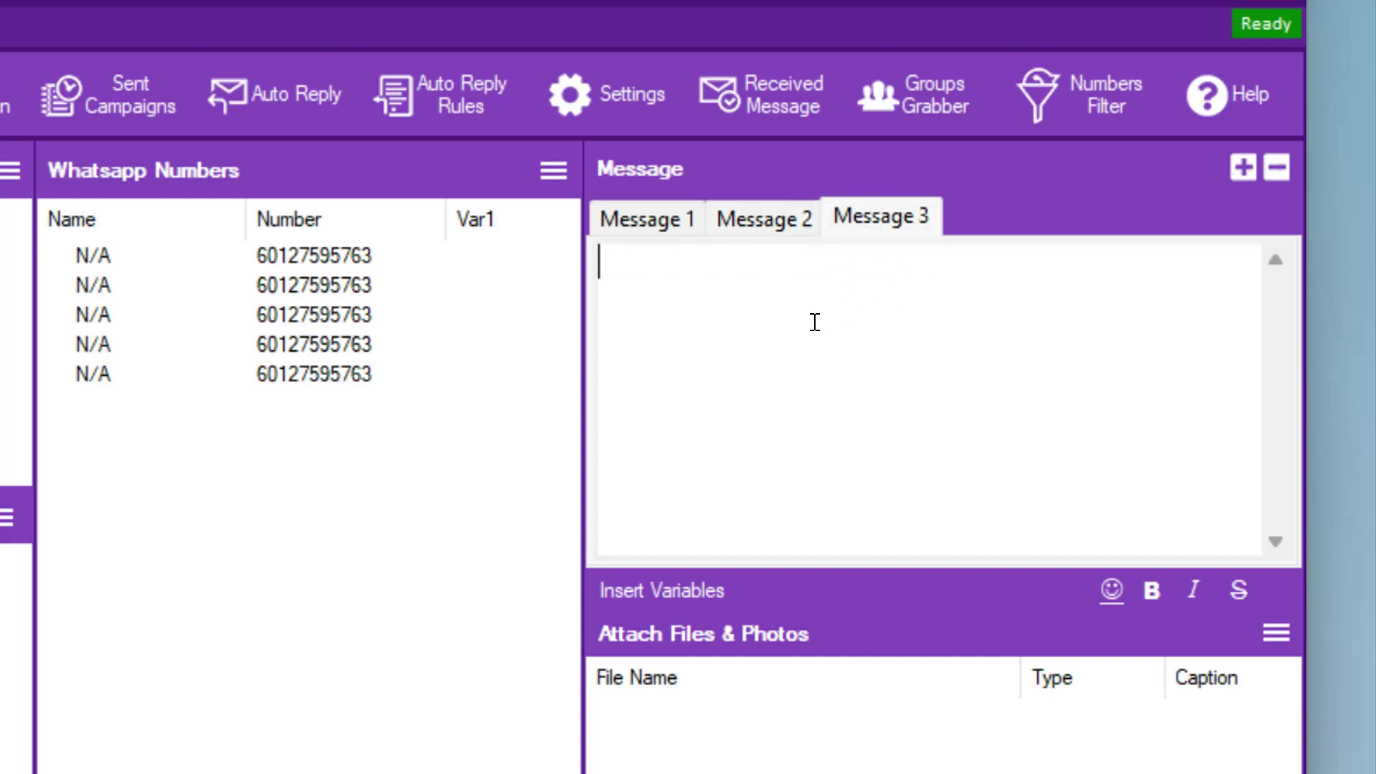
{"action": "type", "text": "INI ADALAH AYAT K"}
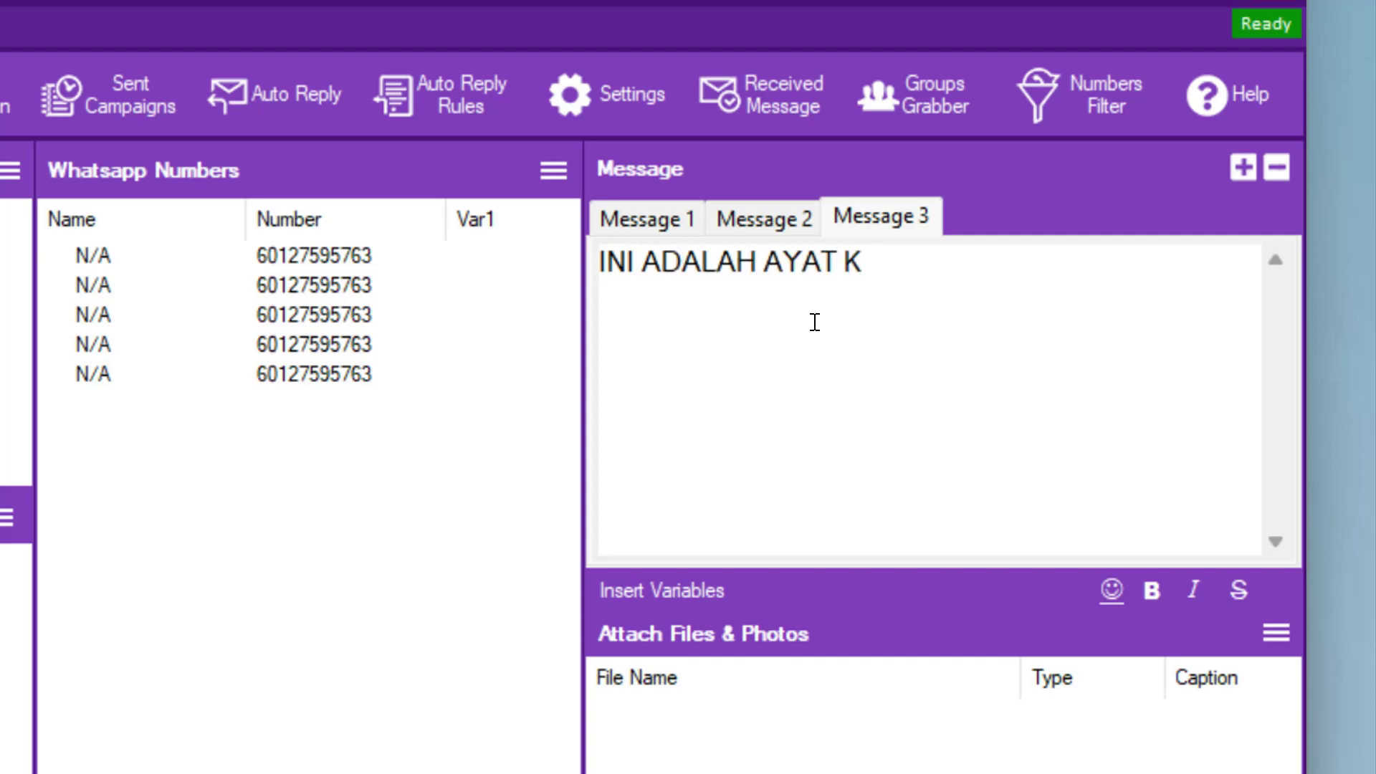
{"action": "type", "text": "E 3"}
- Insert a blank line above the Message 1 sentence and bring up the spintax generator
{"action": "left_click", "coordinate": [640, 219]}
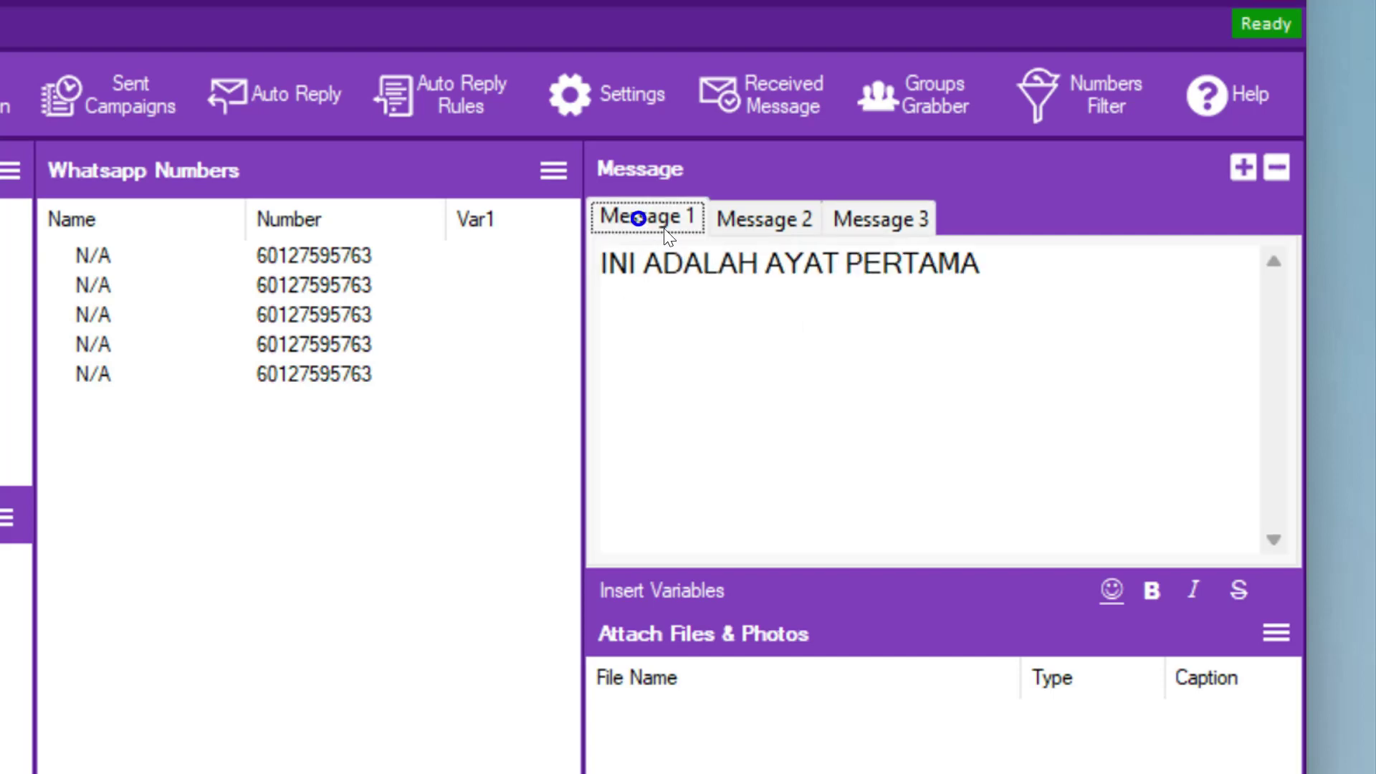
{"action": "left_click", "coordinate": [1020, 267]}
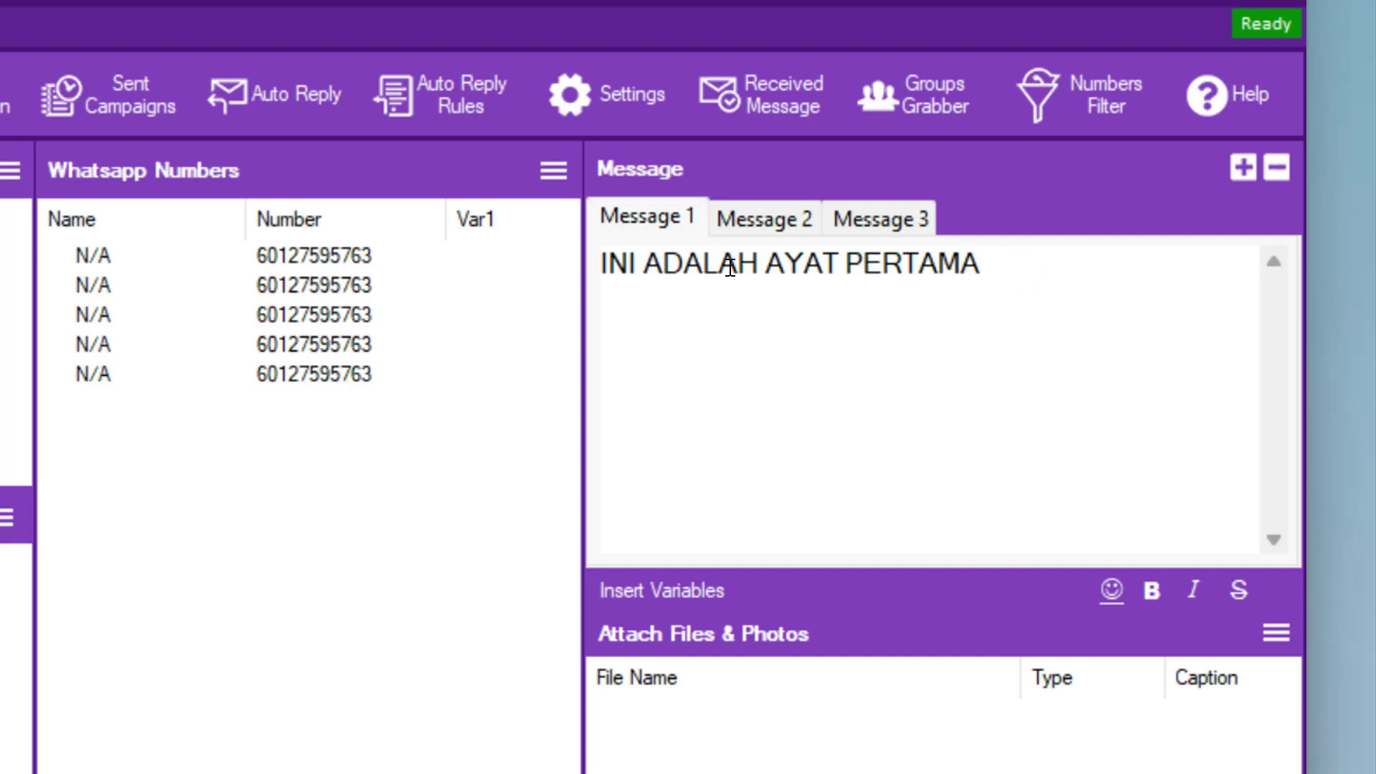
{"action": "left_click", "coordinate": [609, 268]}
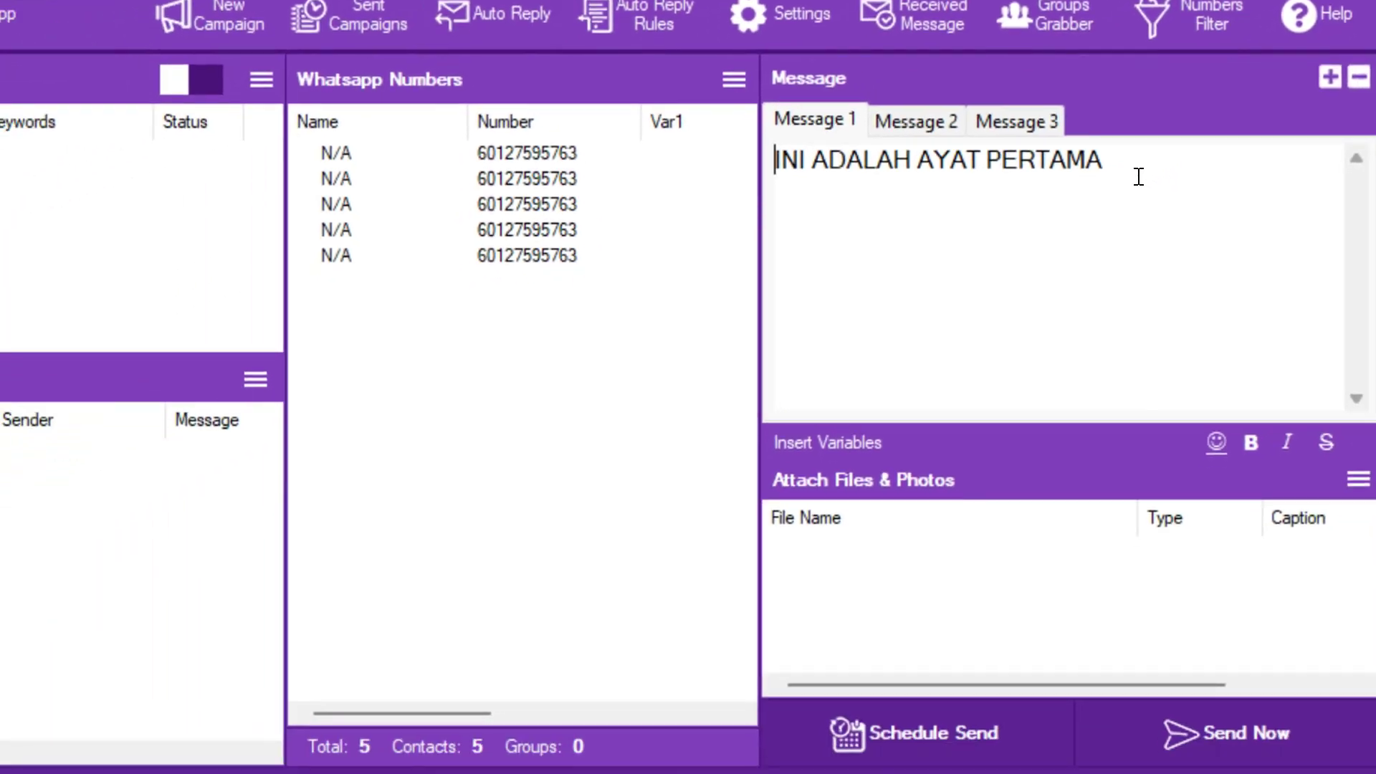
{"action": "key", "text": "Return"}
{"action": "key", "text": "Return"}
{"action": "key", "text": "Up"}
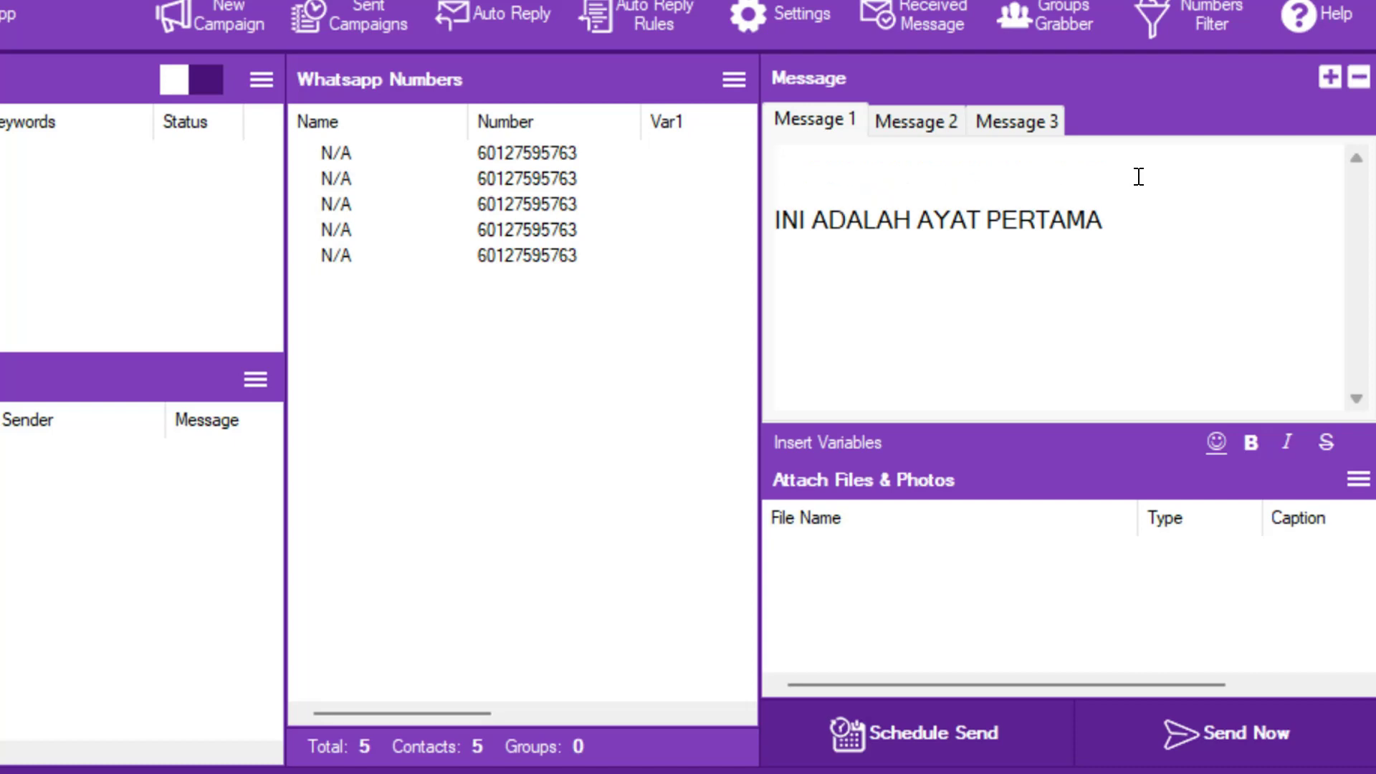
{"action": "left_click", "coordinate": [855, 437]}
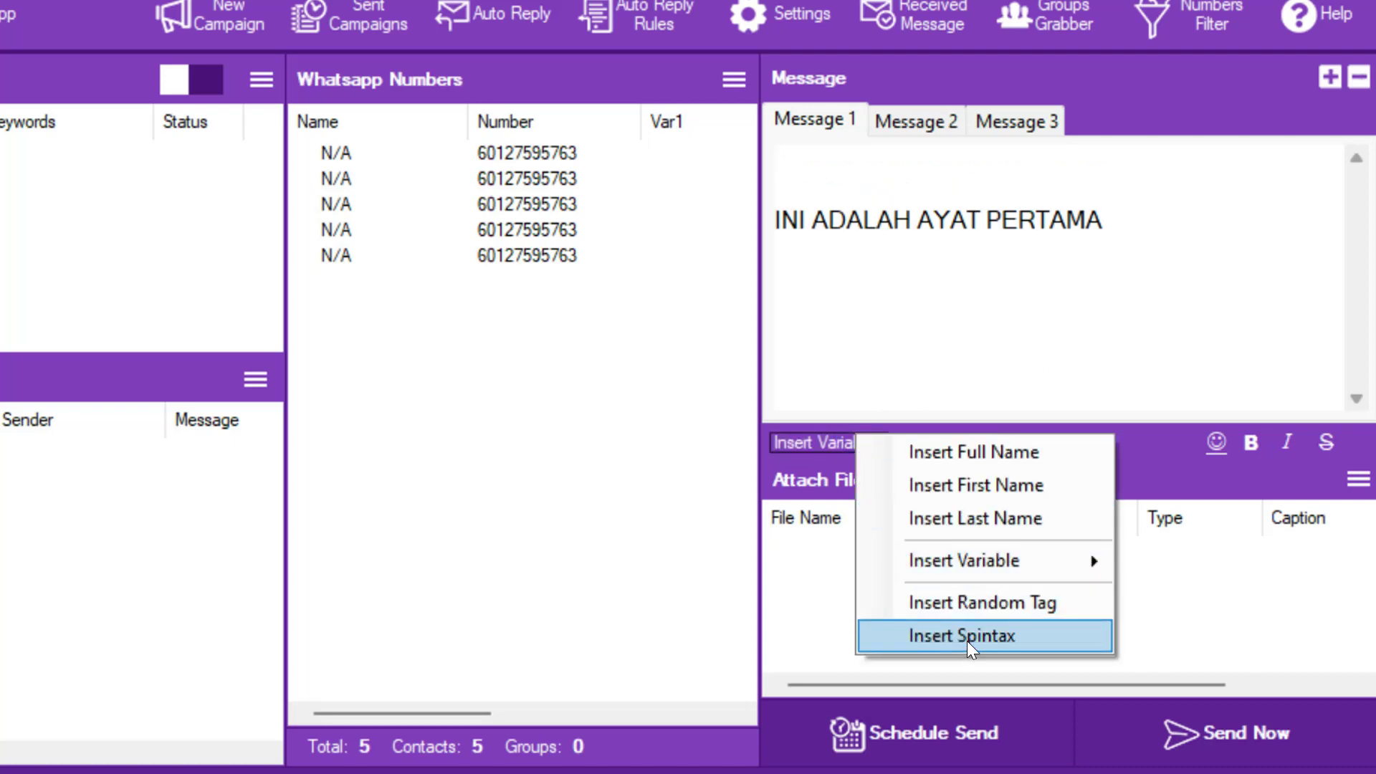
{"action": "left_click", "coordinate": [966, 640]}
- Enter greetings Salam, Assalamualaikun, Slm and Hi as spintax and add it to Message 1
{"action": "left_click", "coordinate": [183, 170]}
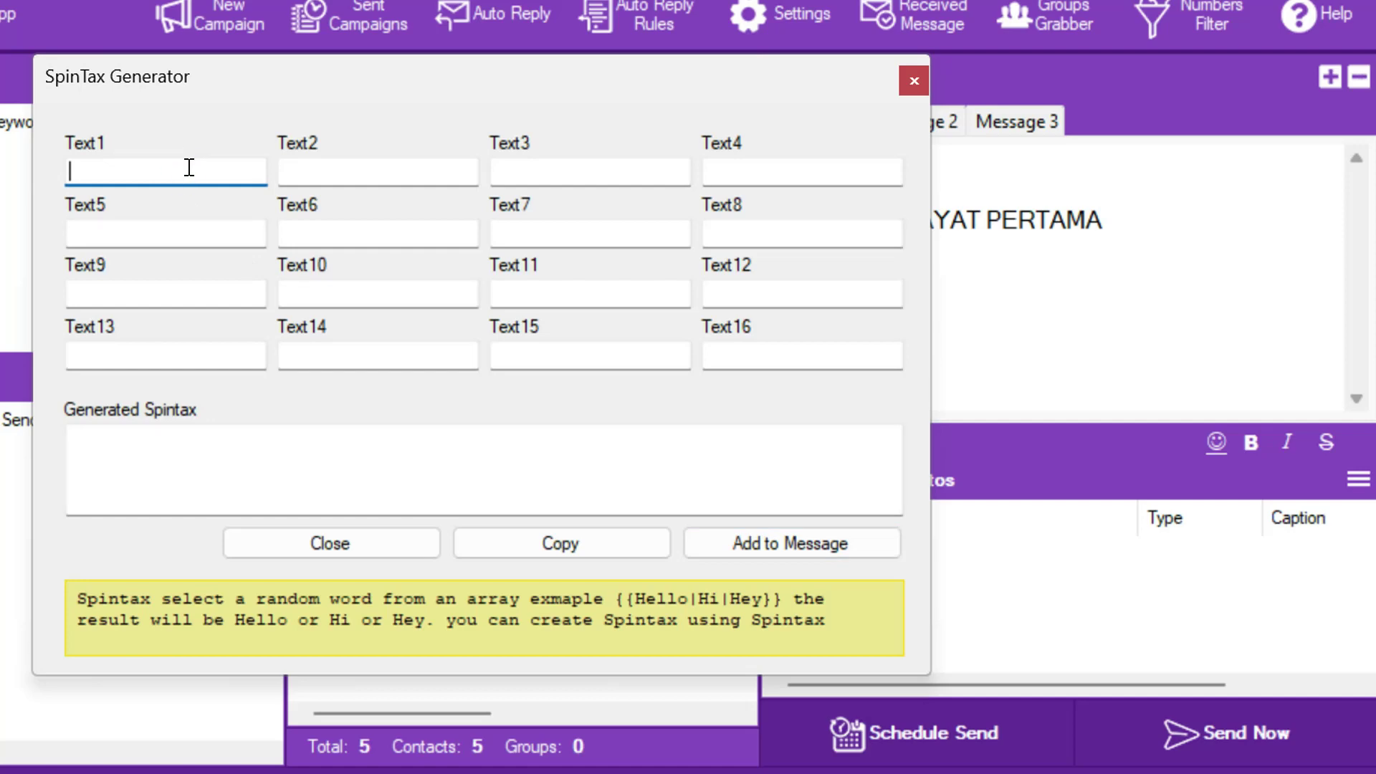
{"action": "type", "text": "sALAM"}
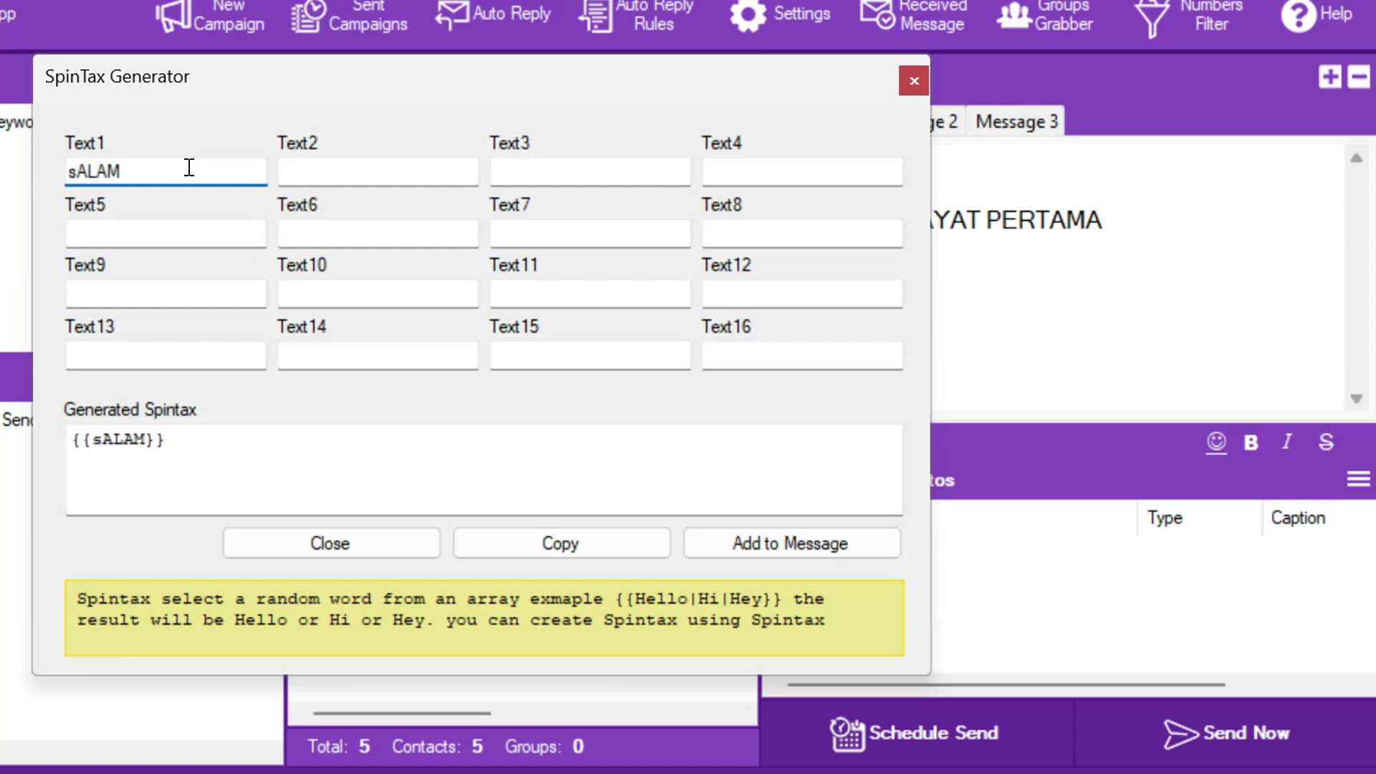
{"action": "key", "text": "BackSpace"}
{"action": "key", "text": "BackSpace"}
{"action": "key", "text": "BackSpace"}
{"action": "key", "text": "BackSpace"}
{"action": "key", "text": "BackSpace"}
{"action": "type", "text": "S"}
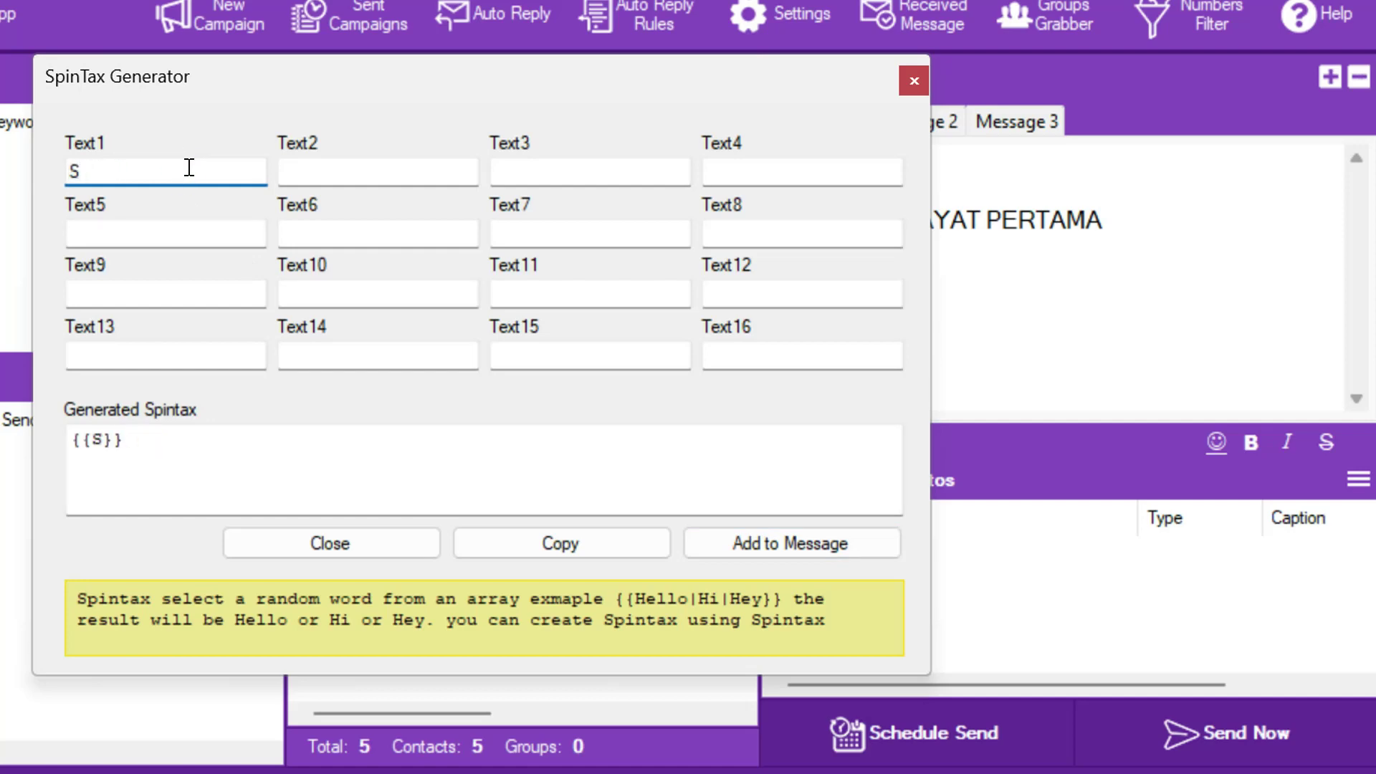
{"action": "type", "text": "alam"}
{"action": "left_click", "coordinate": [369, 172]}
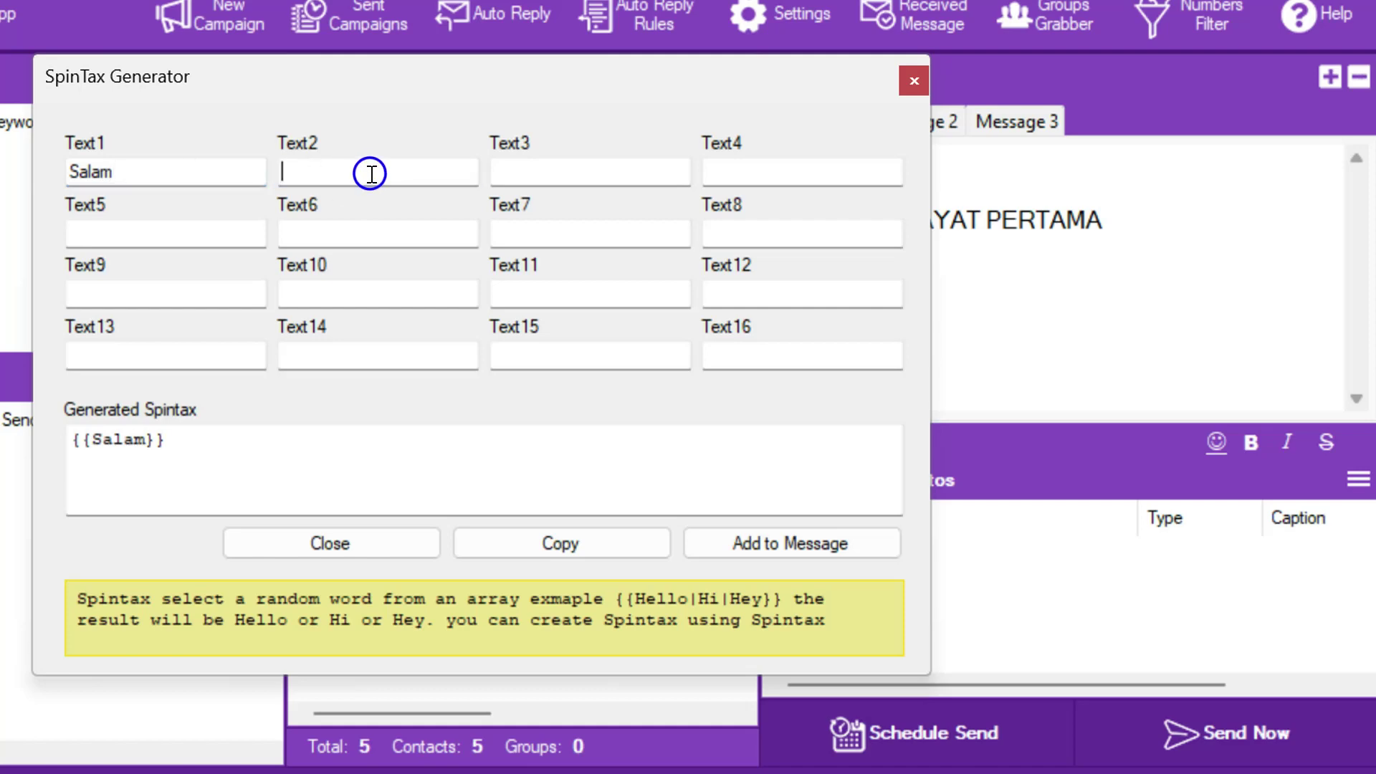
{"action": "type", "text": "Assala"}
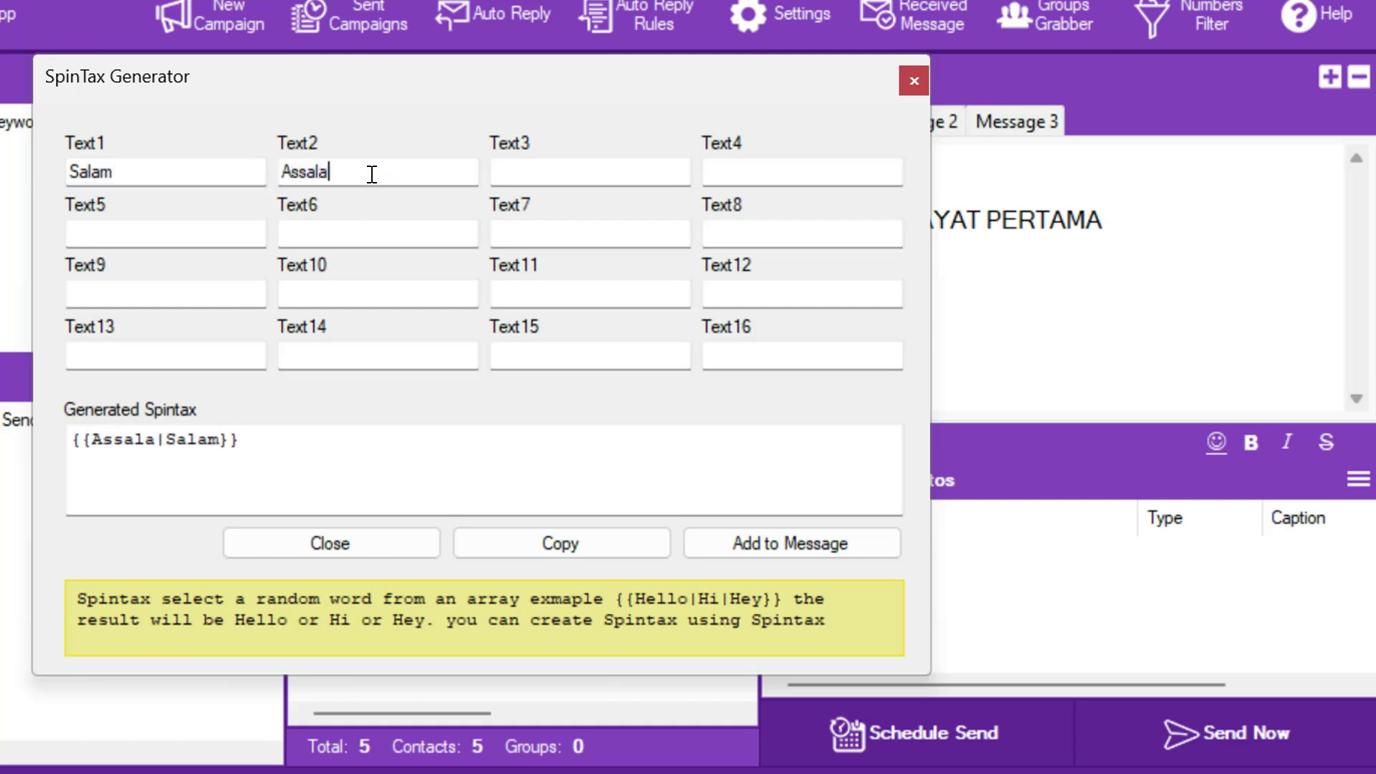
{"action": "type", "text": "mualaikun"}
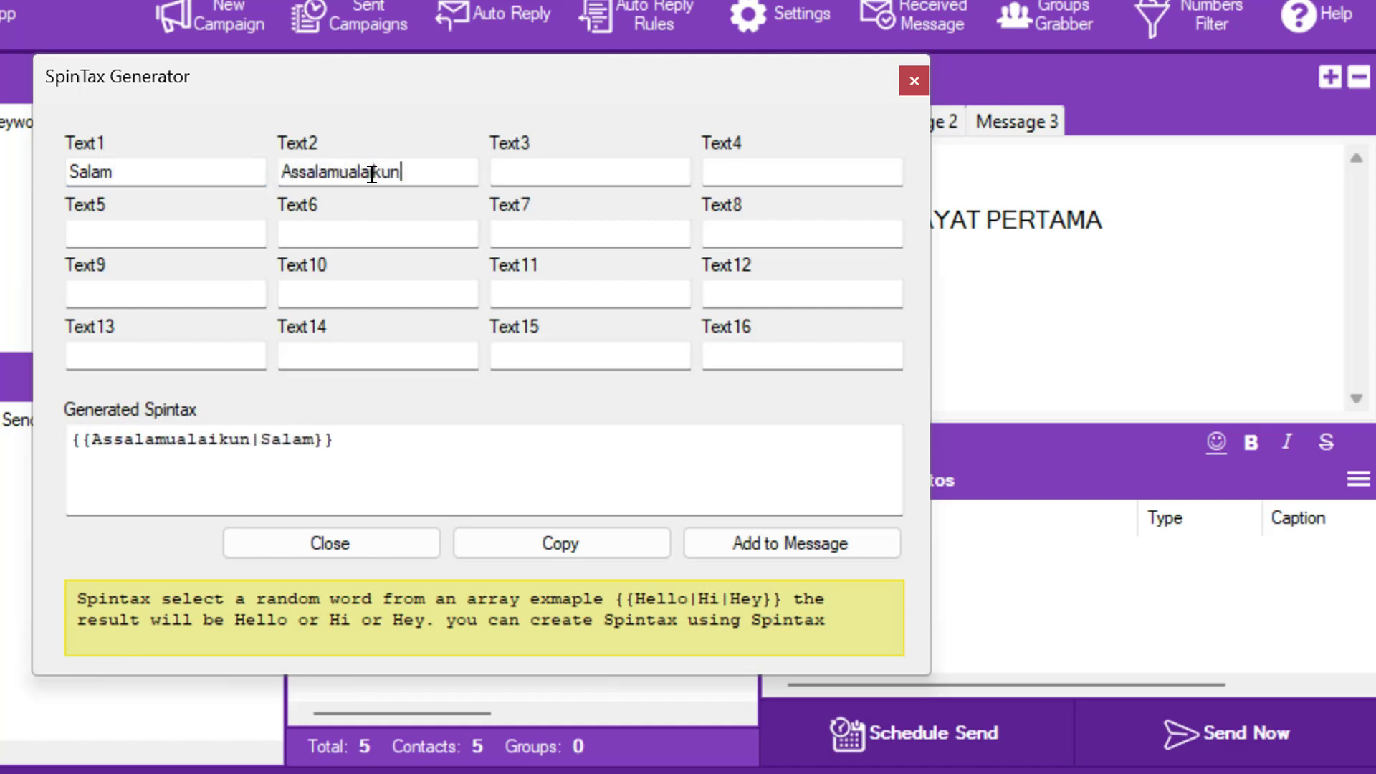
{"action": "left_click", "coordinate": [536, 174]}
{"action": "type", "text": "Slm"}
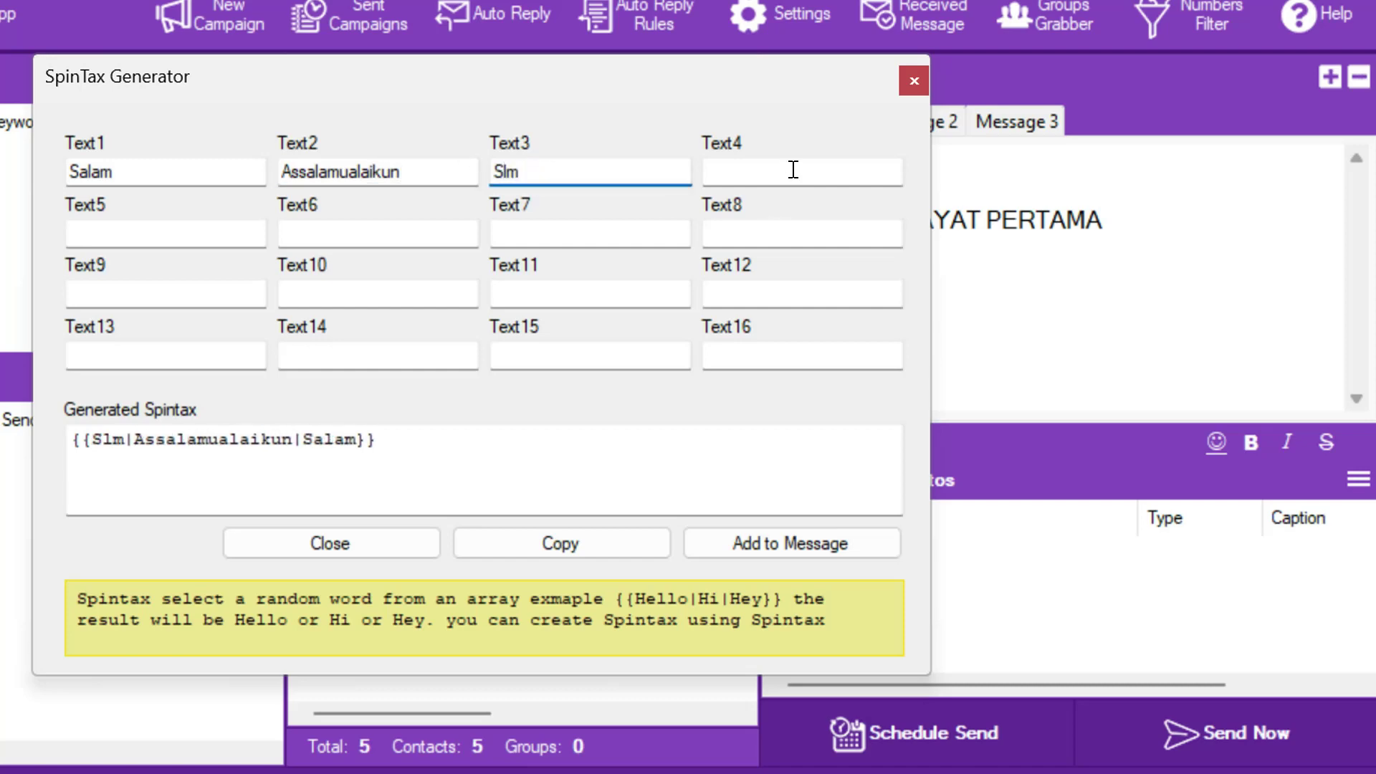
{"action": "left_click", "coordinate": [792, 170]}
{"action": "type", "text": "Hi"}
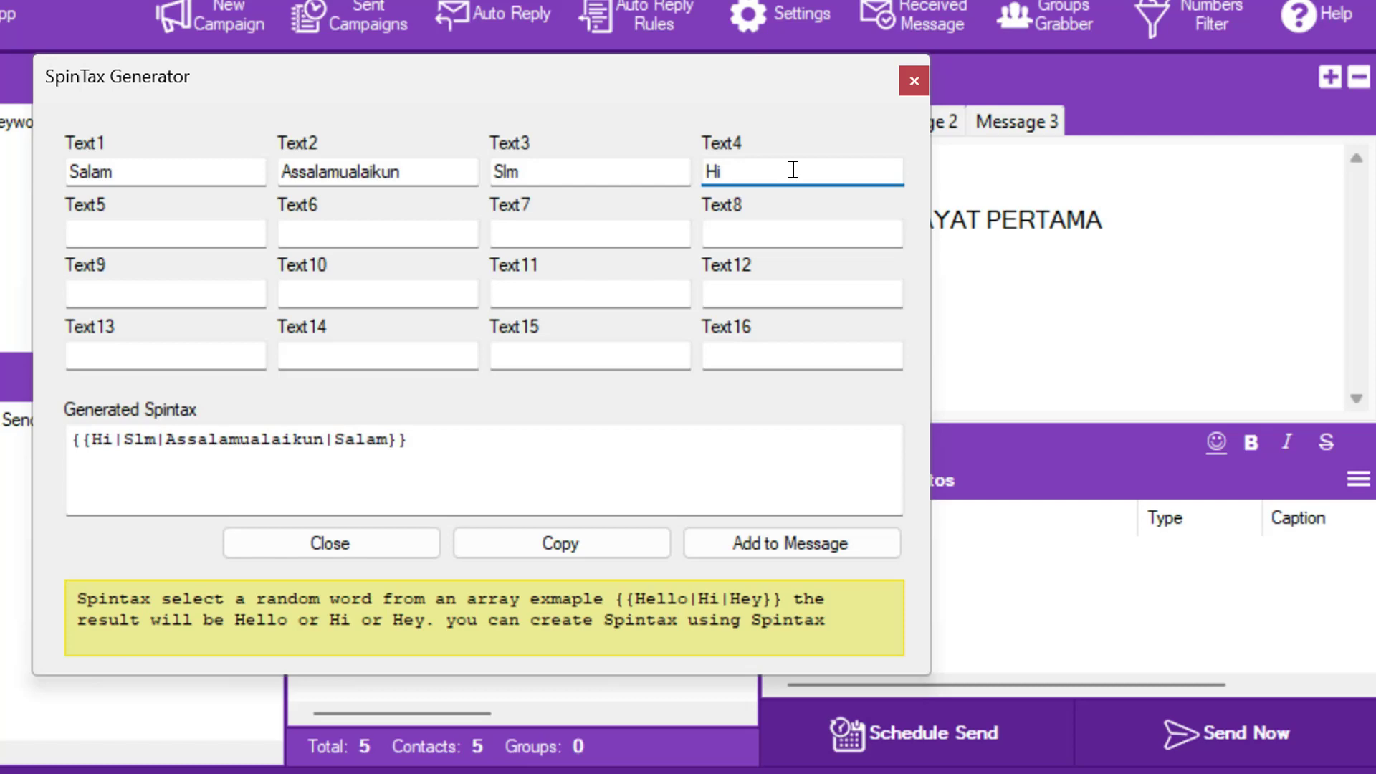
{"action": "left_click", "coordinate": [768, 544]}
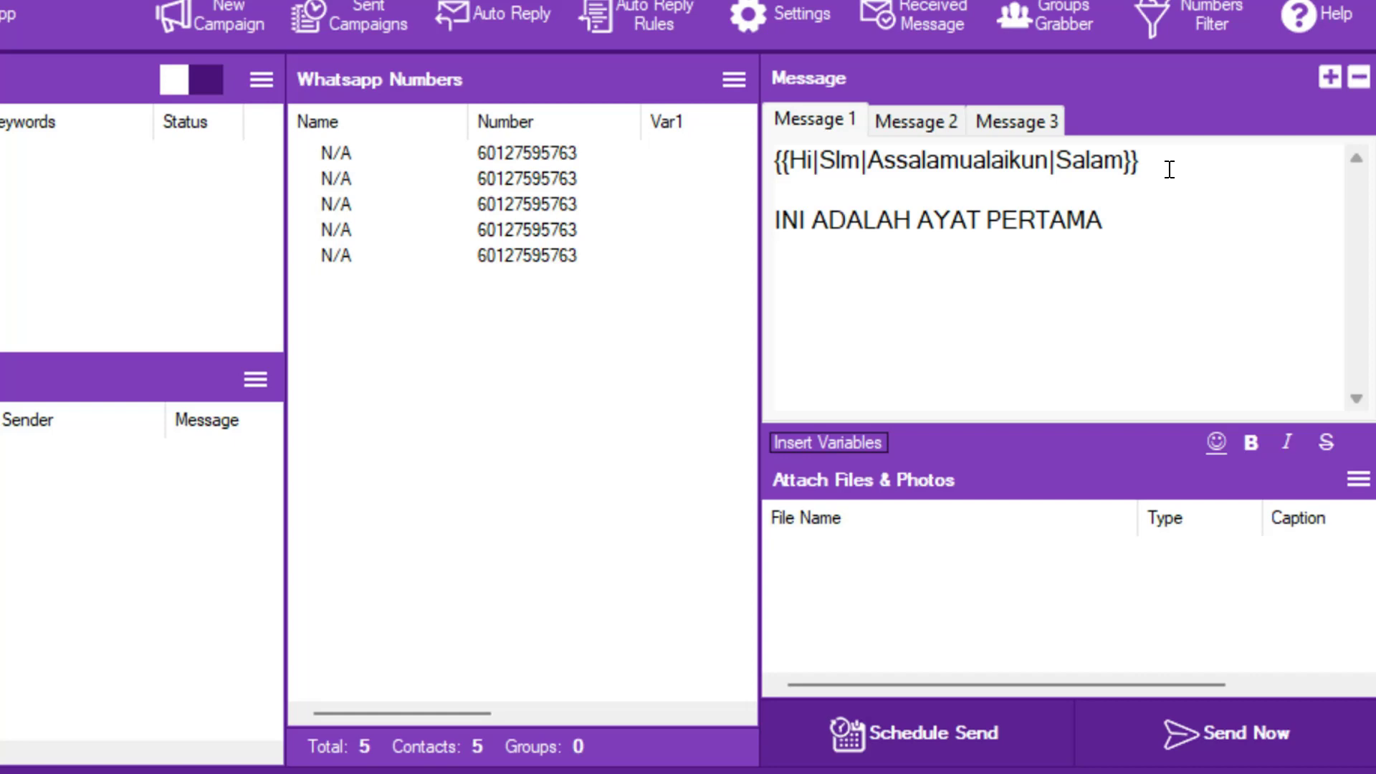
- Add the line 'Ini adalah promosi akhir tahun' below Message 1's first sentence
{"action": "left_click", "coordinate": [1138, 222]}
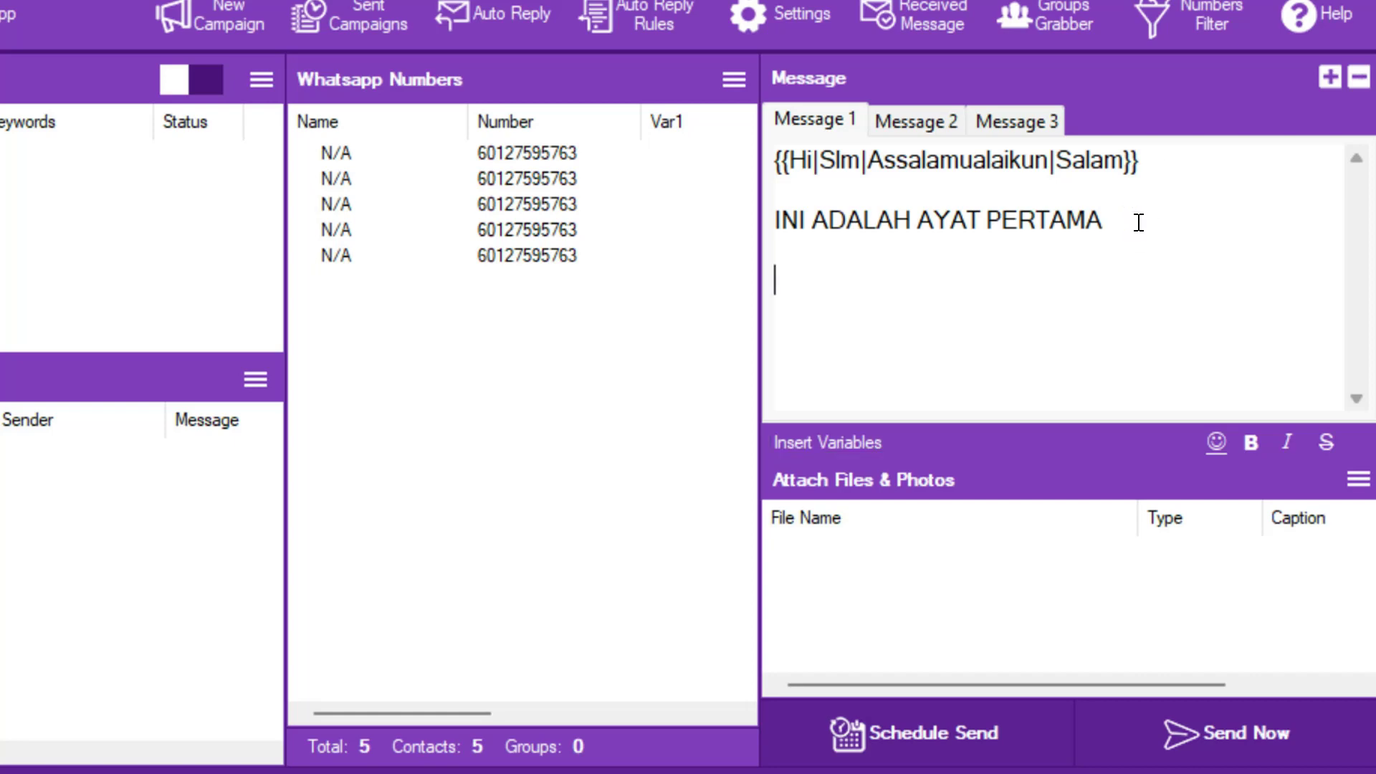
{"action": "key", "text": "Return"}
{"action": "key", "text": "Return"}
{"action": "type", "text": "Ini adapa"}
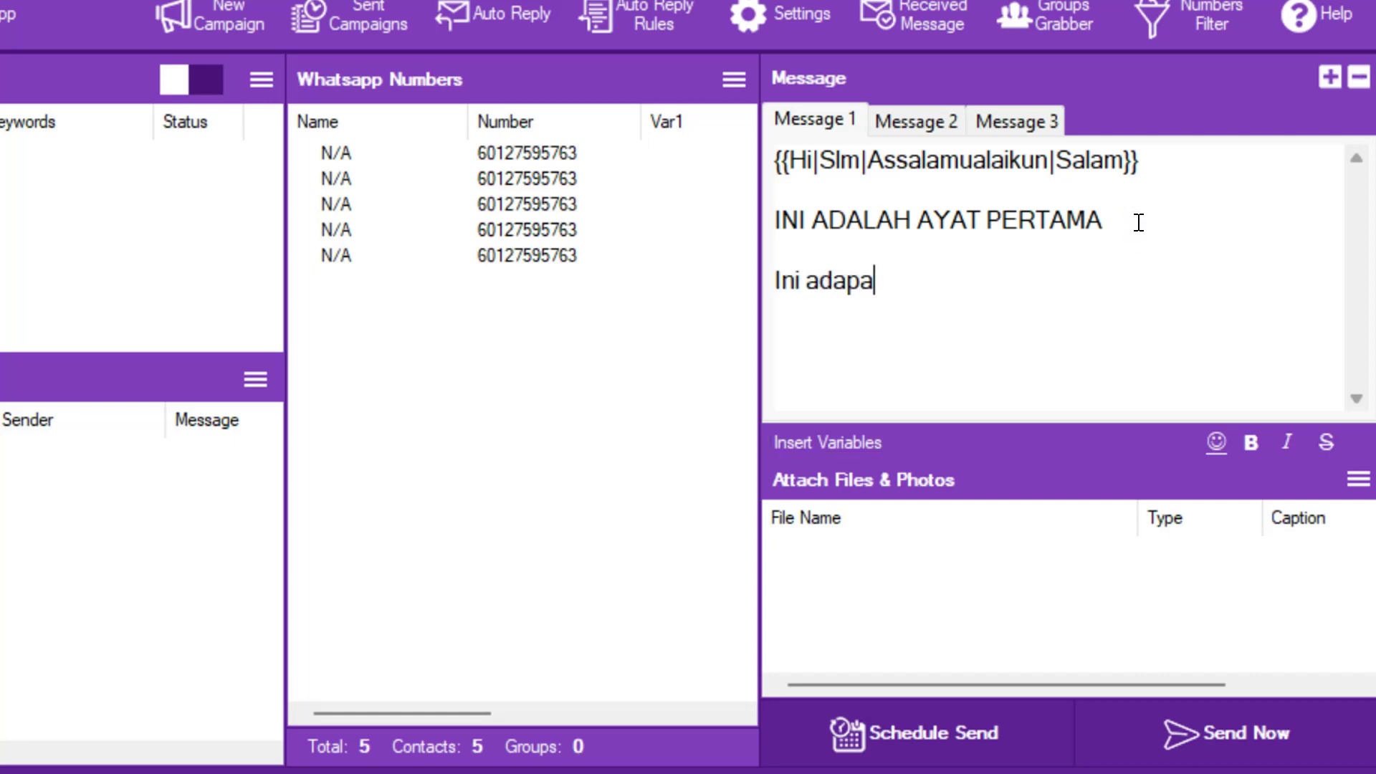
{"action": "key", "text": "BackSpace"}
{"action": "key", "text": "BackSpace"}
{"action": "type", "text": "lah promosi a"}
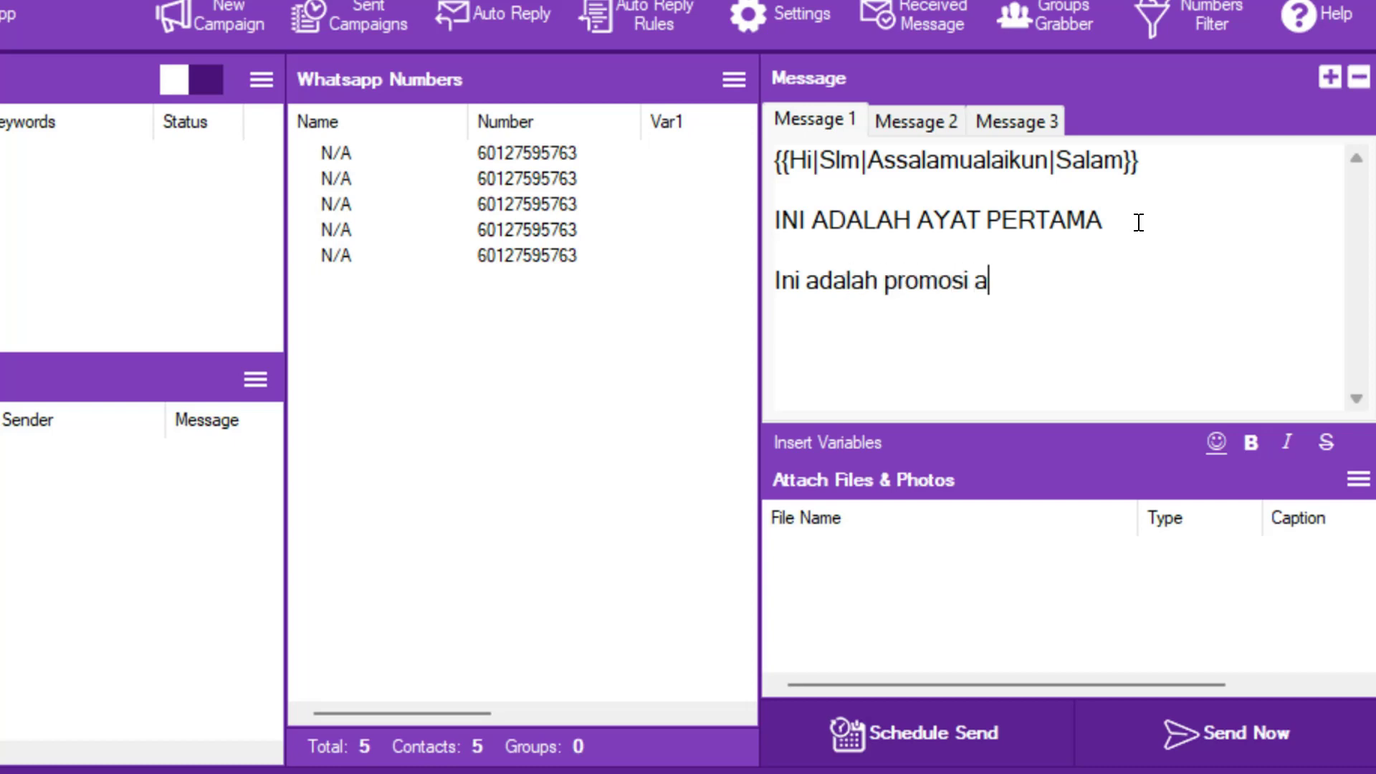
{"action": "type", "text": "khir tahun"}
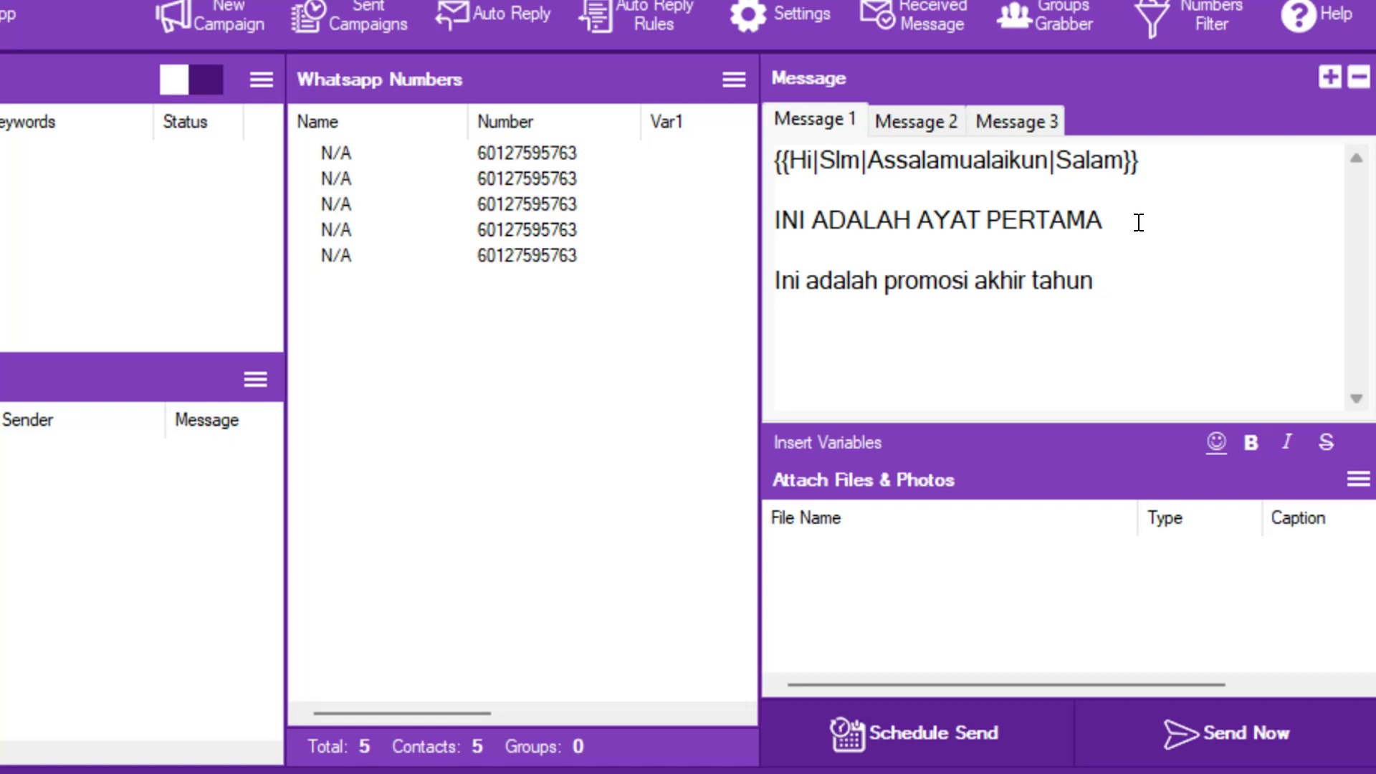
{"action": "left_click_drag", "start_coordinate": [977, 280], "coordinate": [896, 280]}
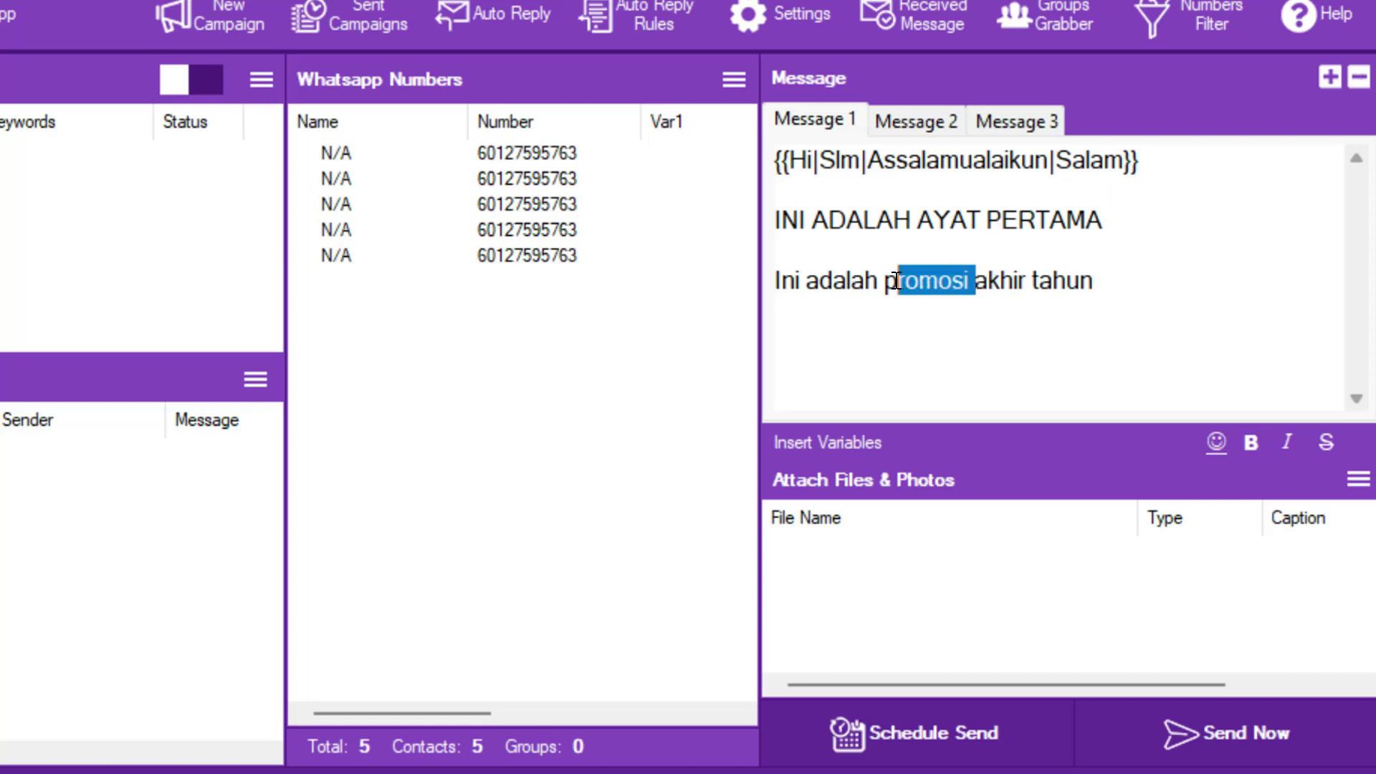
{"action": "left_click", "coordinate": [948, 328]}
- Insert a 'Hakak,' salutation line with a blank line before the promotion sentence
{"action": "left_click", "coordinate": [783, 281]}
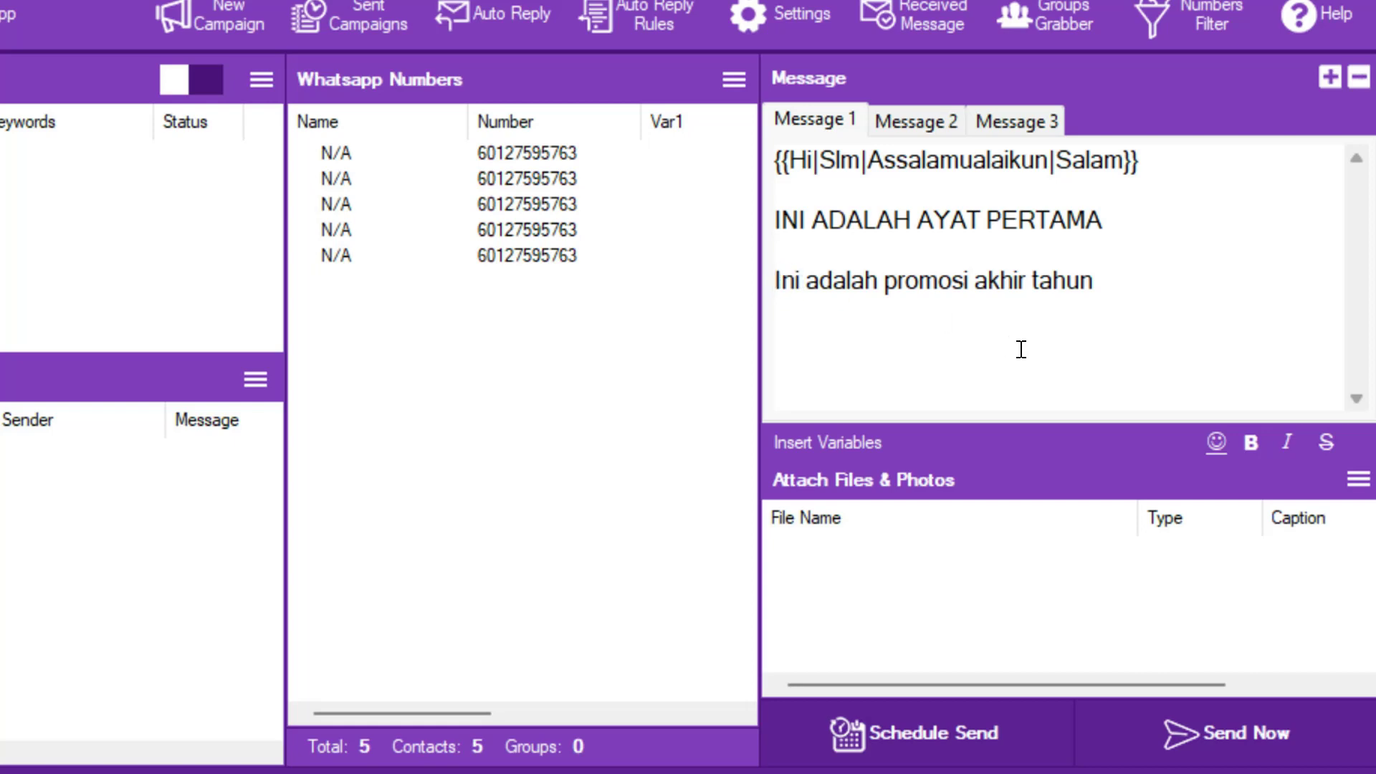
{"action": "type", "text": "S"}
{"action": "key", "text": "BackSpace"}
{"action": "type", "text": "Hakak"}
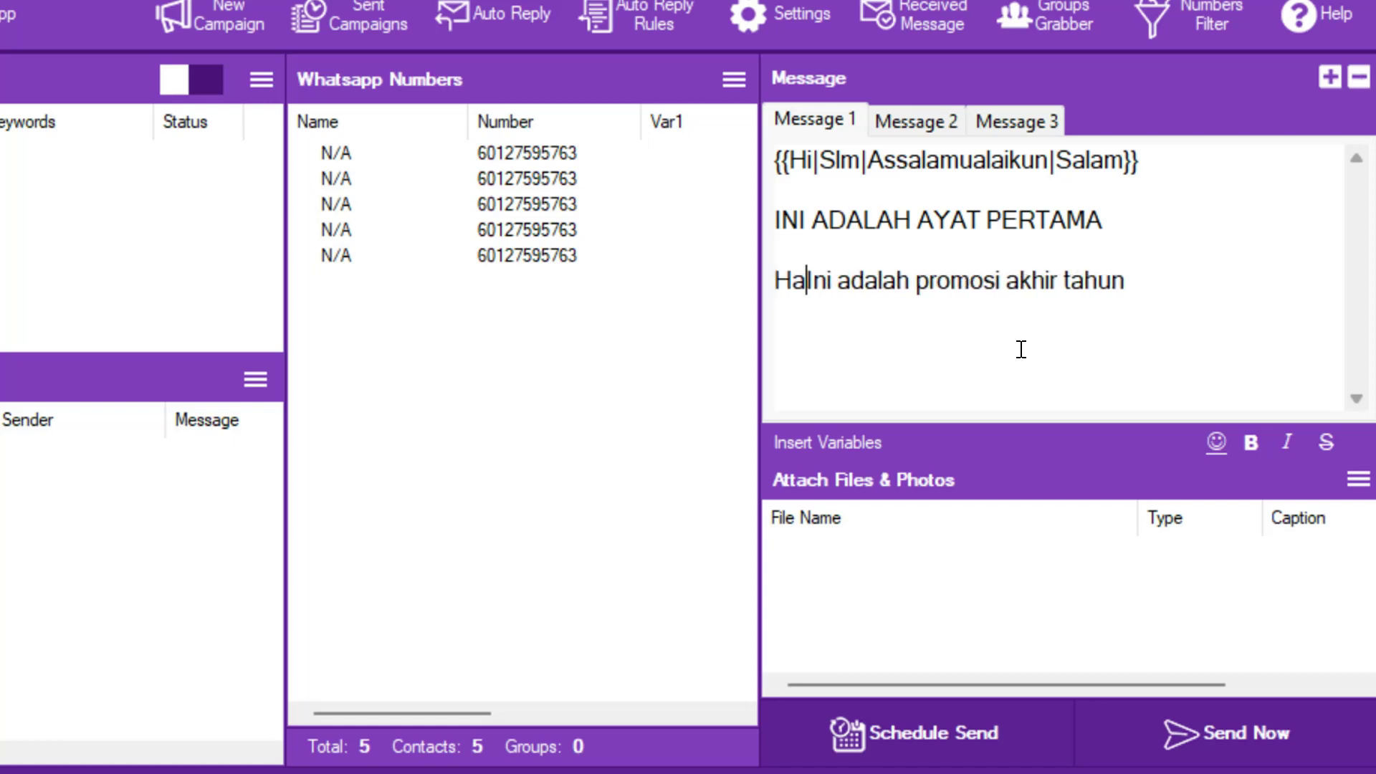
{"action": "type", "text": ","}
{"action": "key", "text": "Return"}
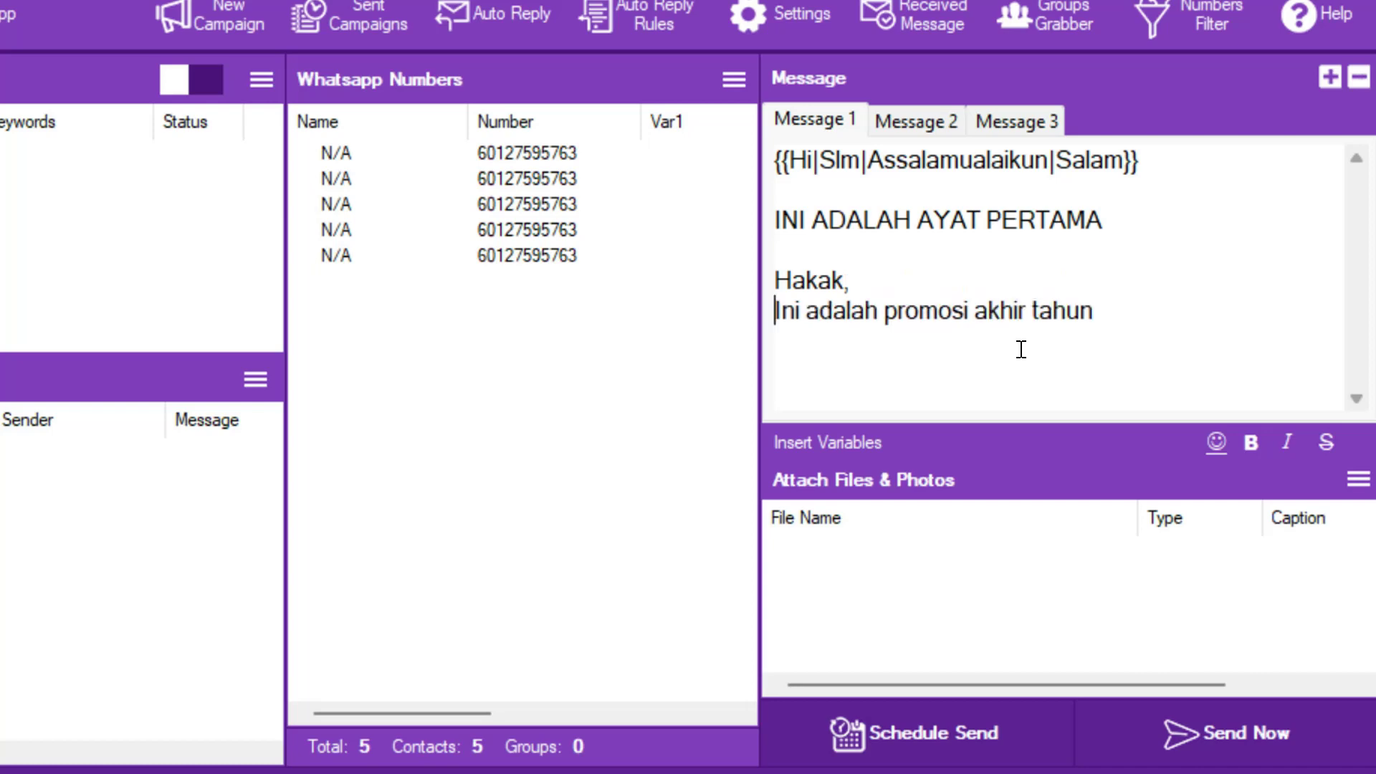
{"action": "key", "text": "Return"}
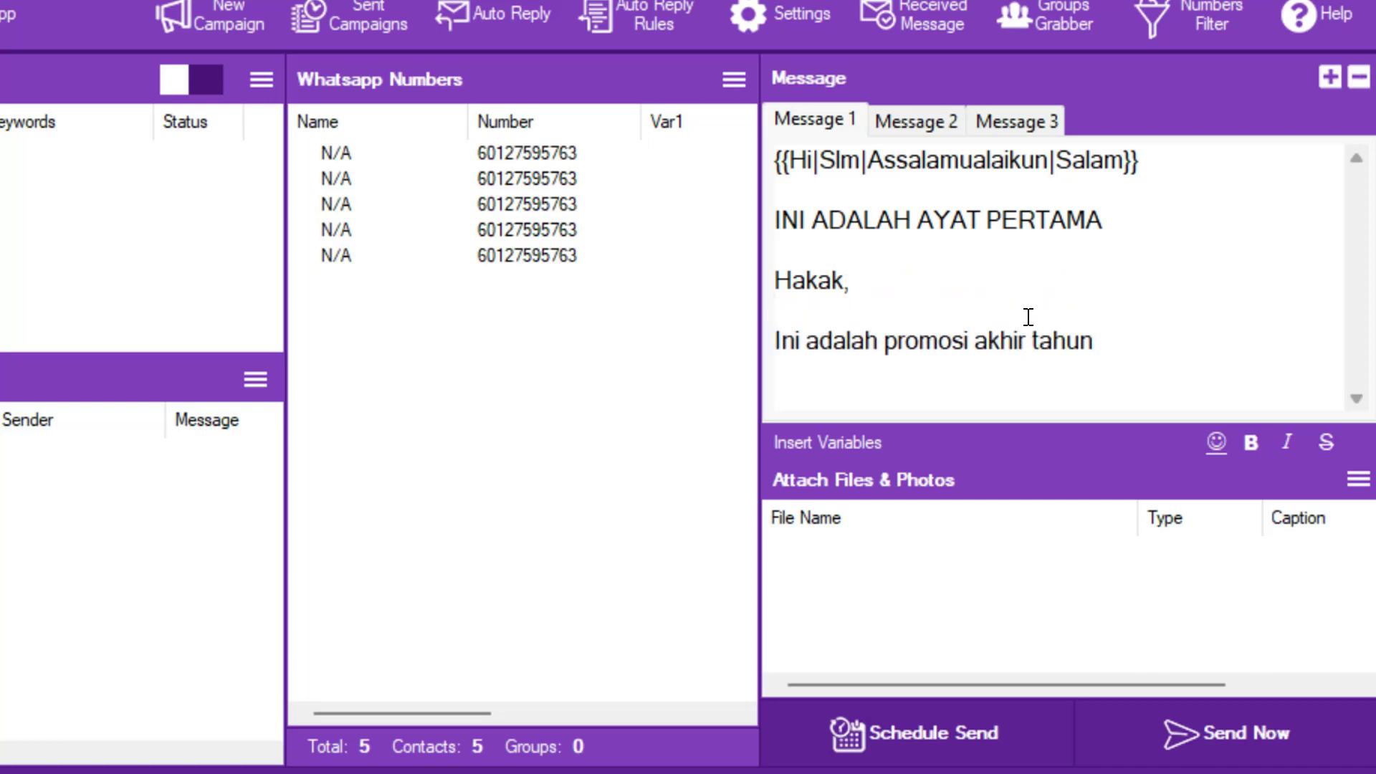
{"action": "left_click_drag", "start_coordinate": [851, 283], "coordinate": [756, 281]}
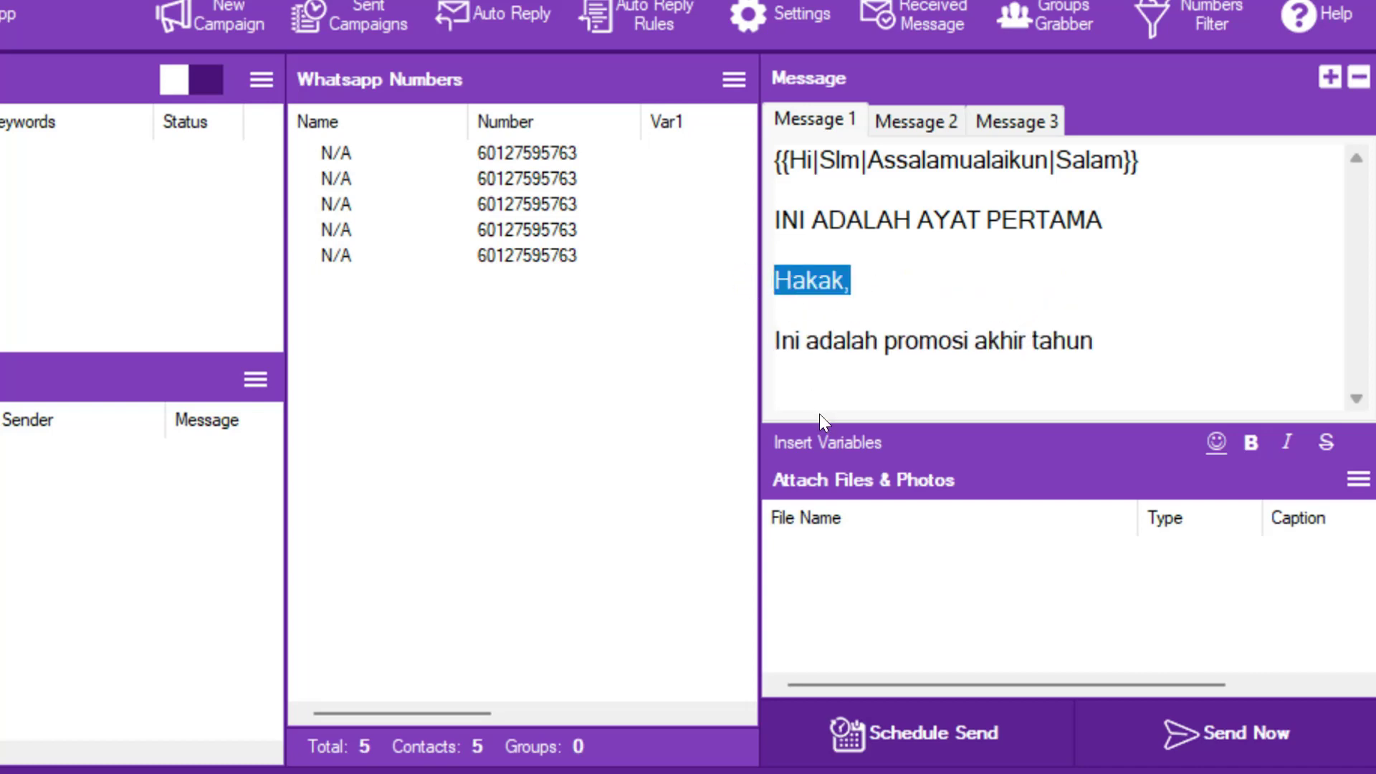
{"action": "left_click", "coordinate": [819, 445]}
- Generate salutation spintax from Hakak, Akak, Kakak, Sis, Bro and Tuan and add it to Message 1
{"action": "left_click", "coordinate": [947, 647]}
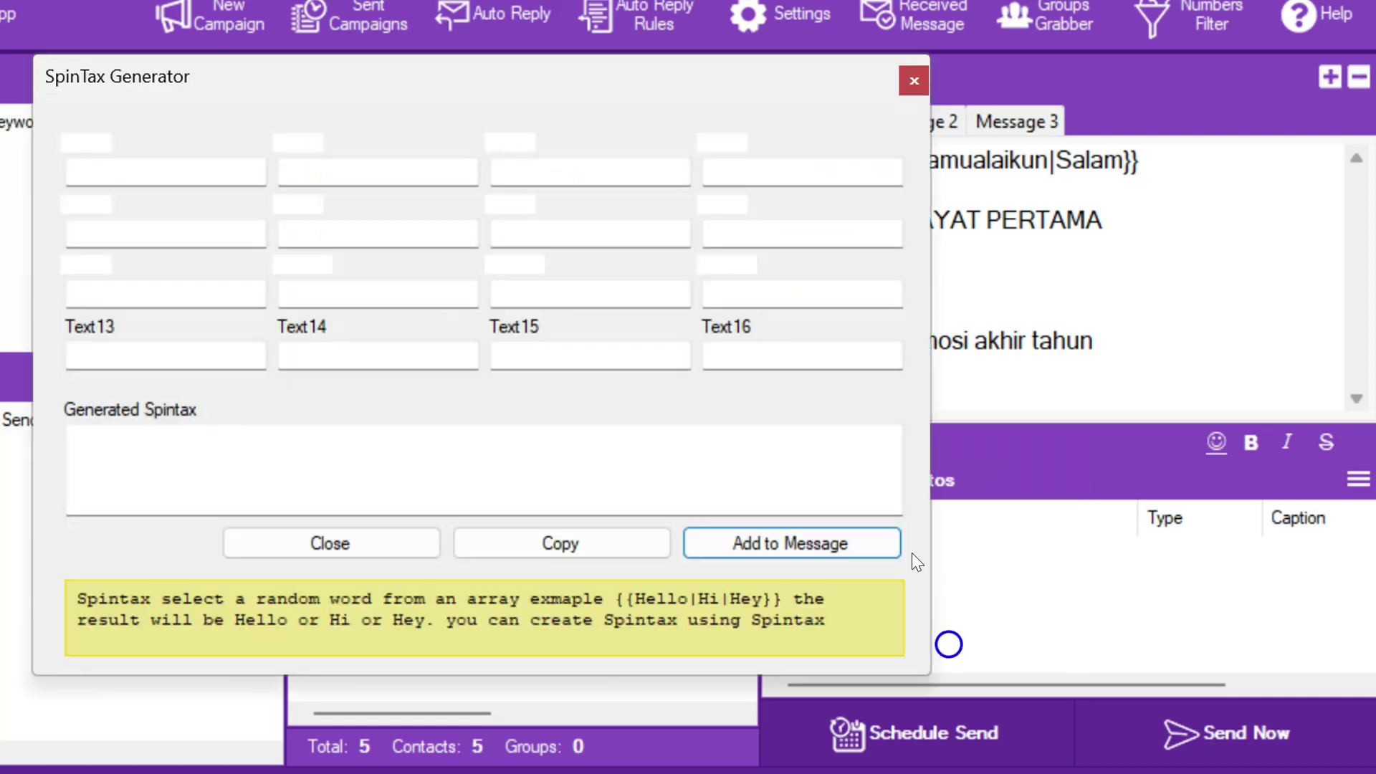
{"action": "left_click", "coordinate": [153, 178]}
{"action": "type", "text": "Hakak"}
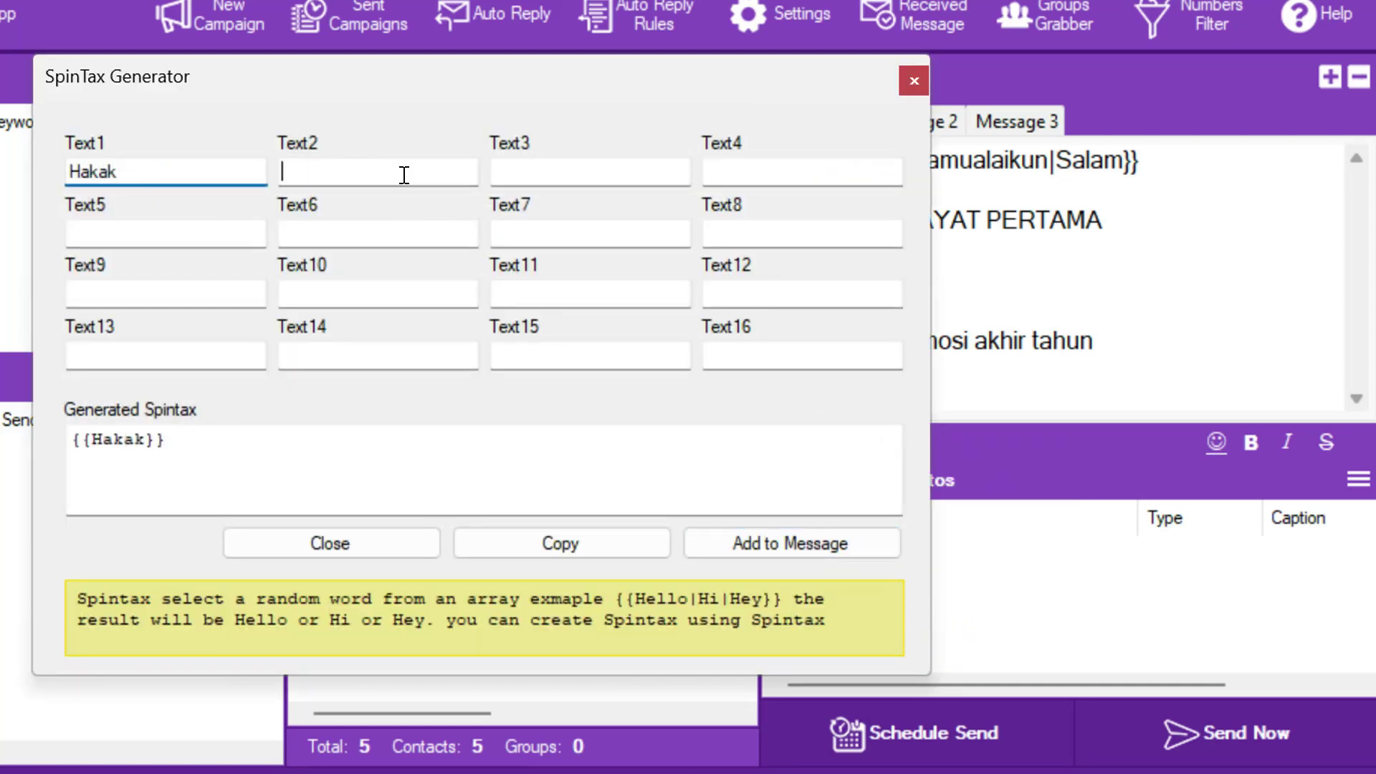
{"action": "type", "text": "Akak"}
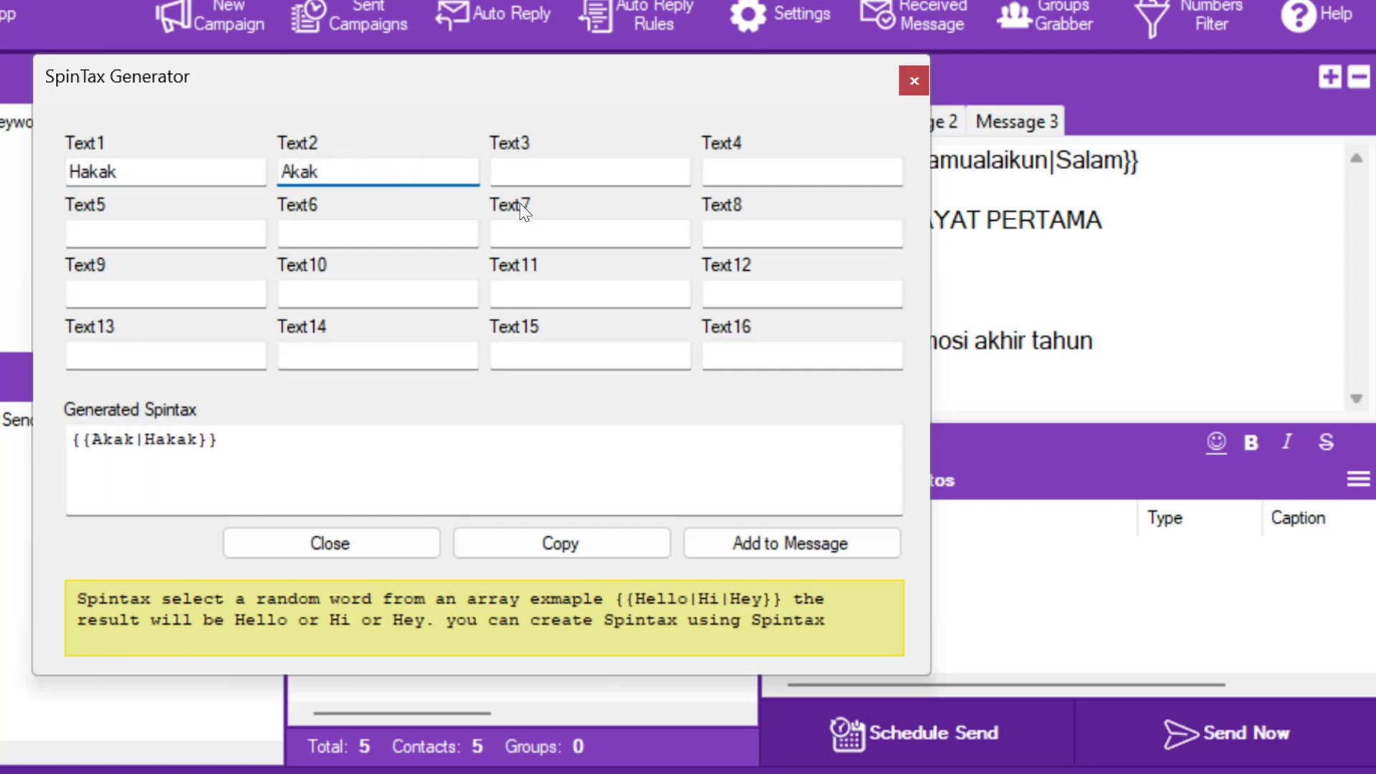
{"action": "left_click", "coordinate": [559, 164]}
{"action": "type", "text": "Kakak"}
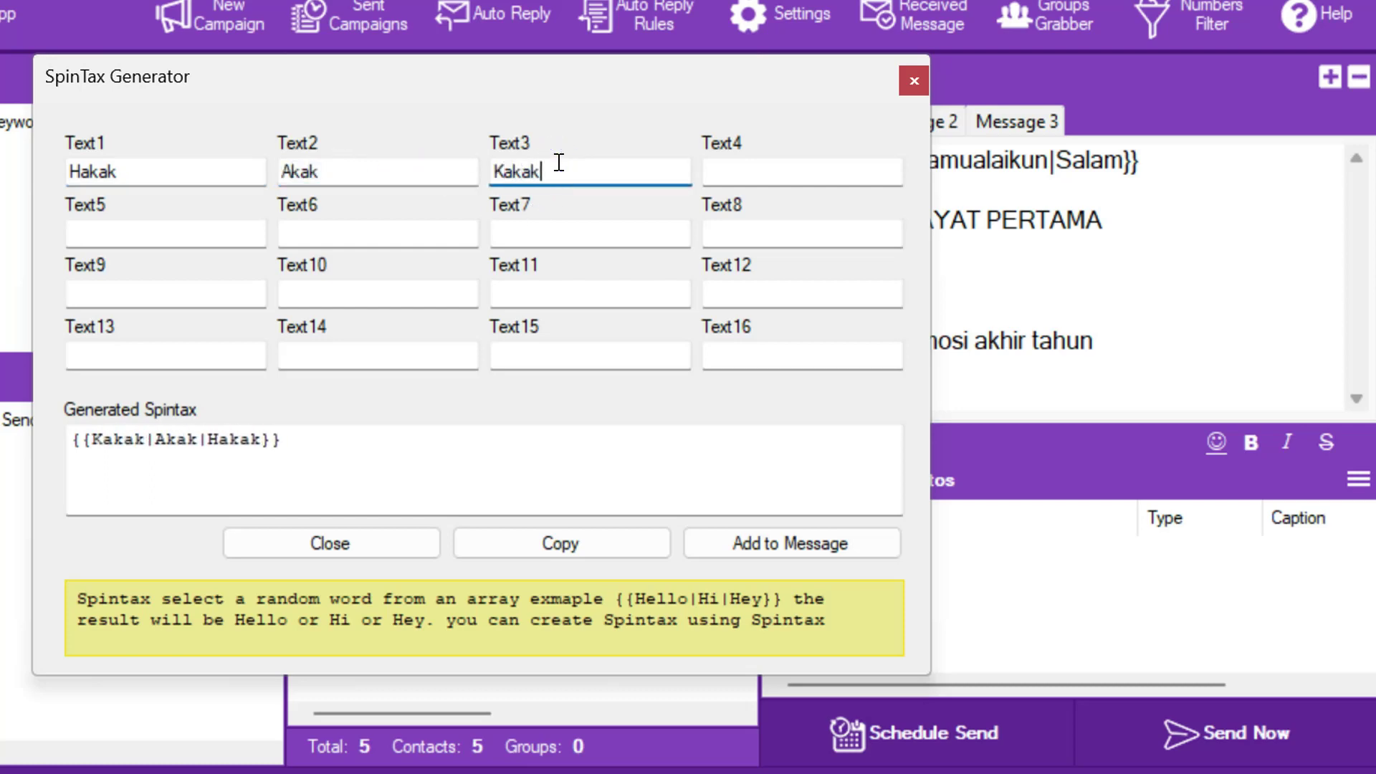
{"action": "left_click", "coordinate": [733, 172]}
{"action": "type", "text": "Sis"}
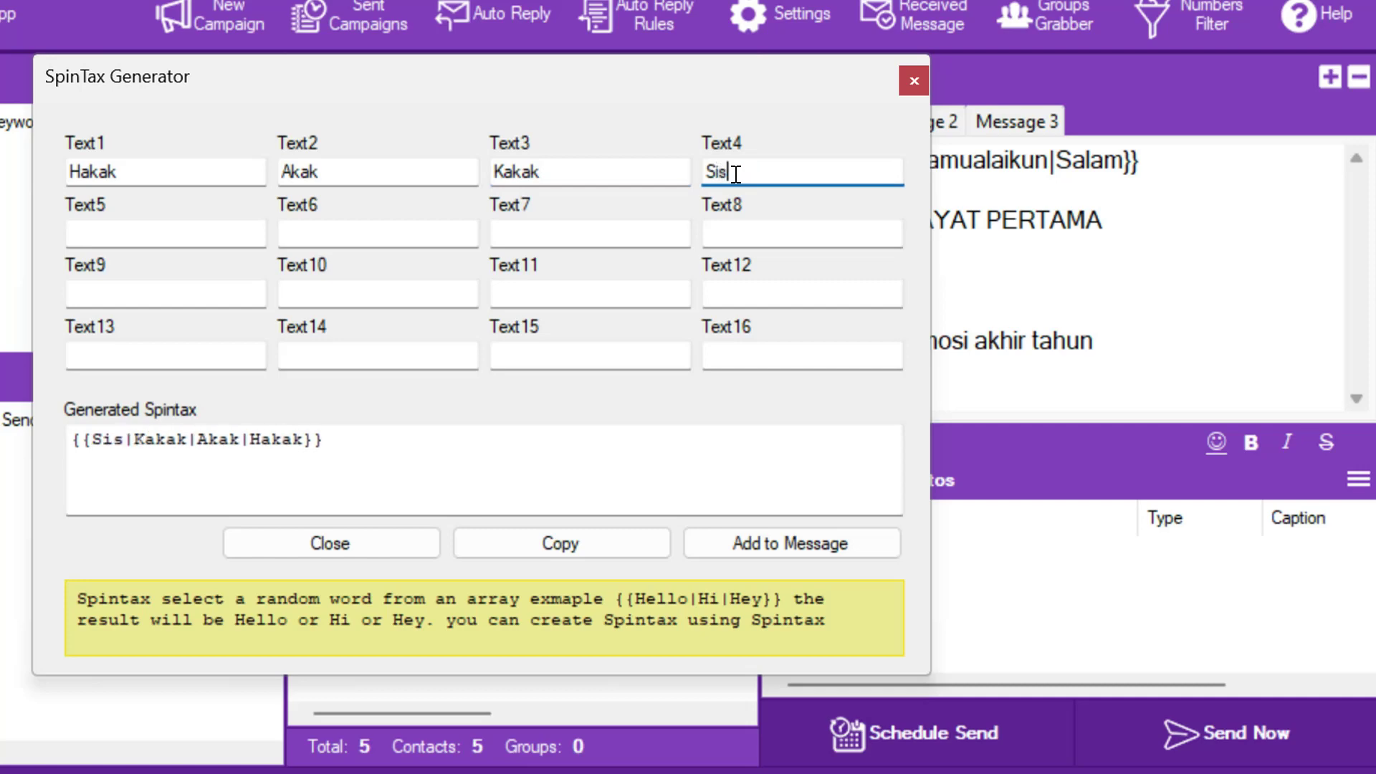
{"action": "left_click", "coordinate": [196, 229]}
{"action": "type", "text": "Bro"}
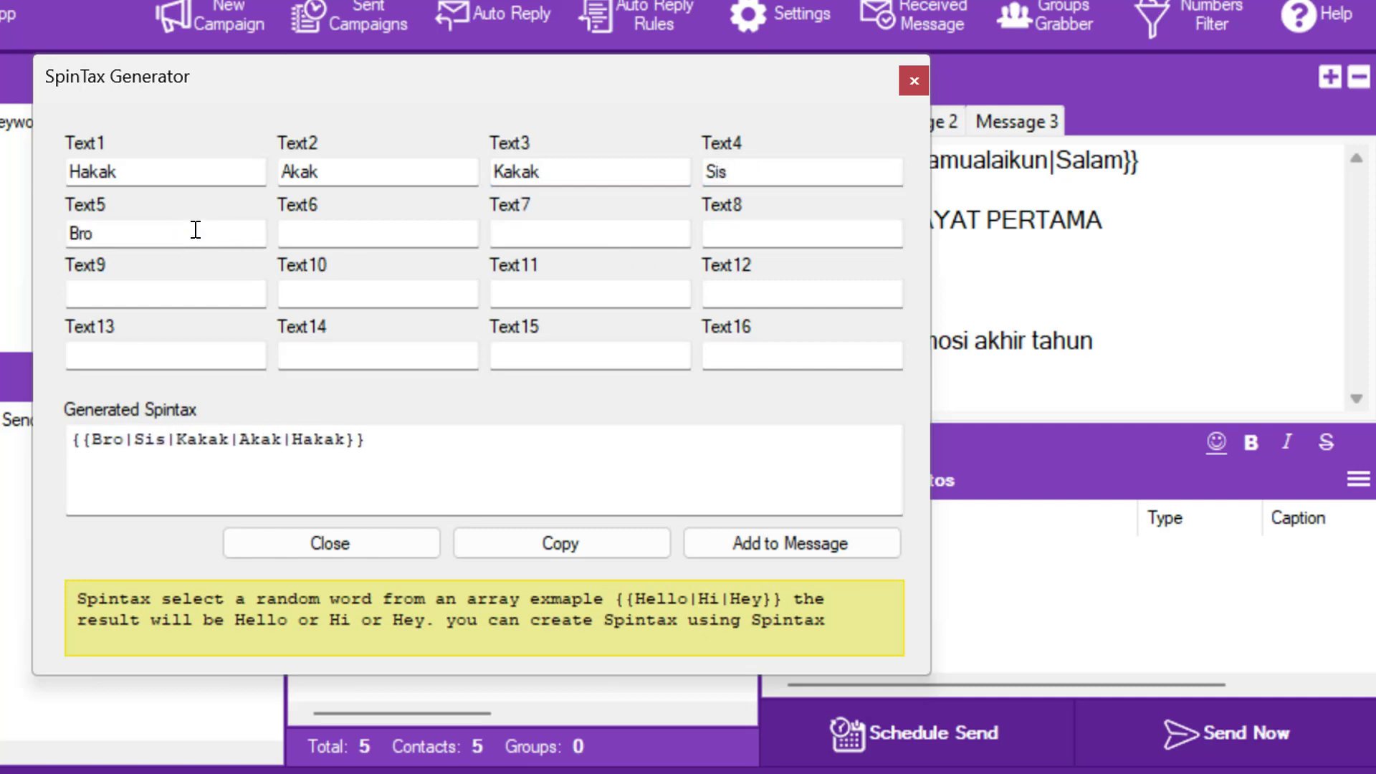
{"action": "left_click", "coordinate": [380, 227]}
{"action": "type", "text": "Tua"}
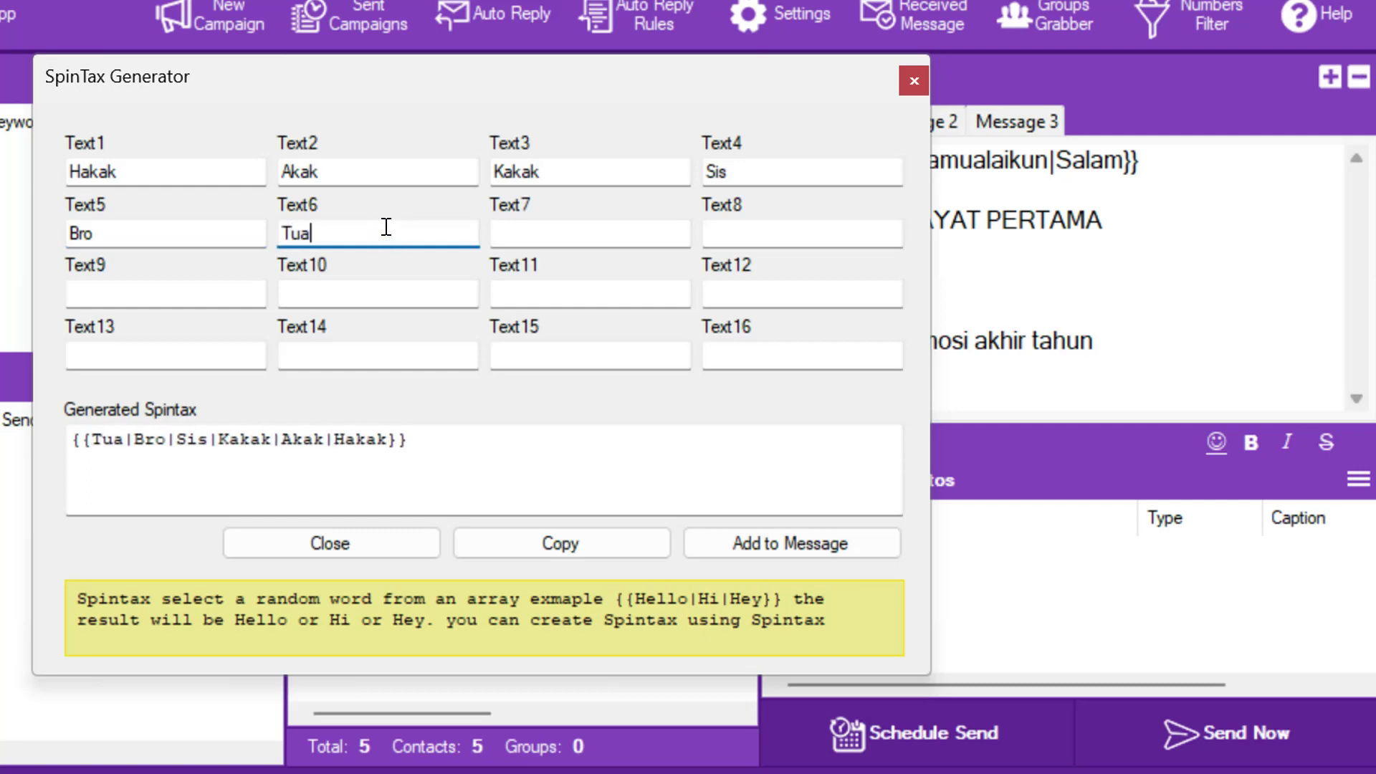
{"action": "type", "text": "n"}
{"action": "left_click", "coordinate": [745, 542]}
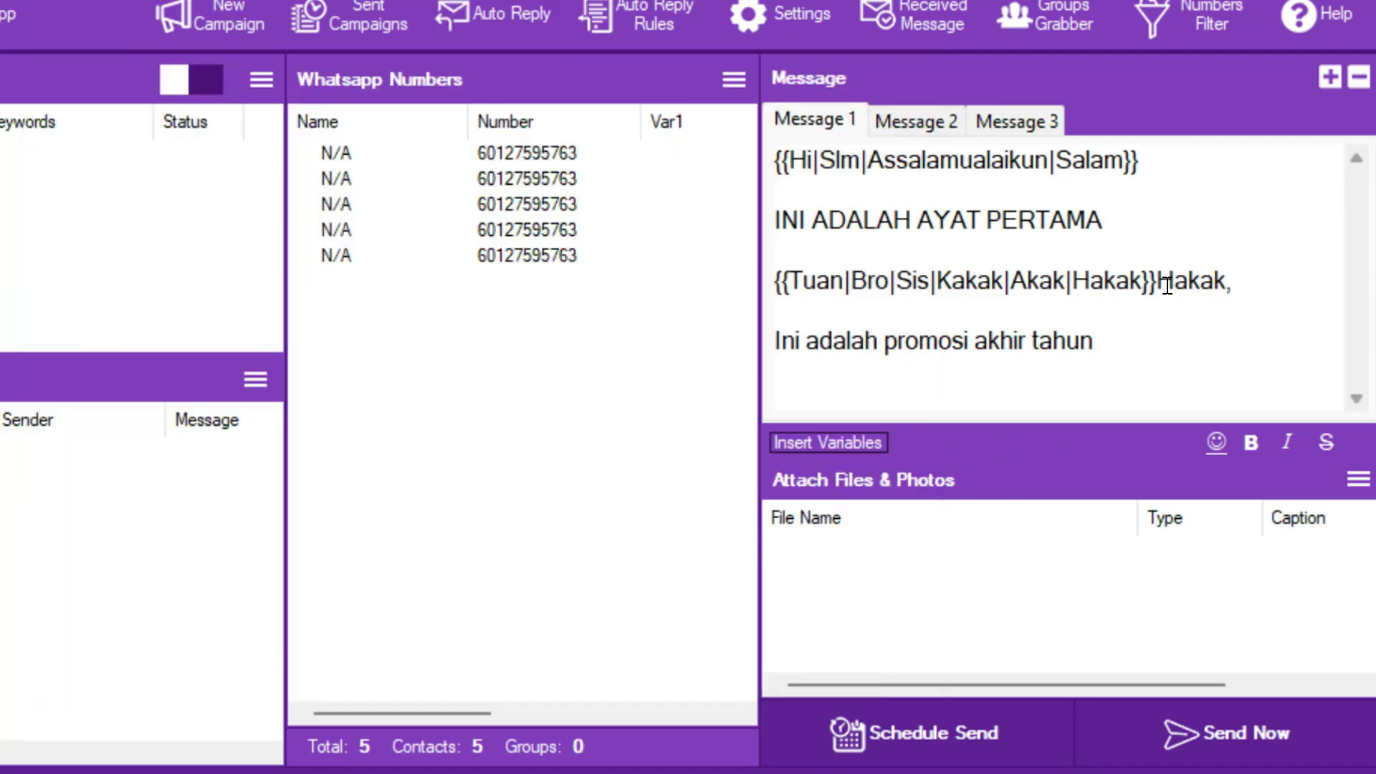
- Remove the leftover 'Hakak' from Message 1 and copy its text into Message 2, changing PERTAMA to 'ke 2'
{"action": "left_click_drag", "start_coordinate": [1159, 284], "coordinate": [1222, 286]}
{"action": "key", "text": "BackSpace"}
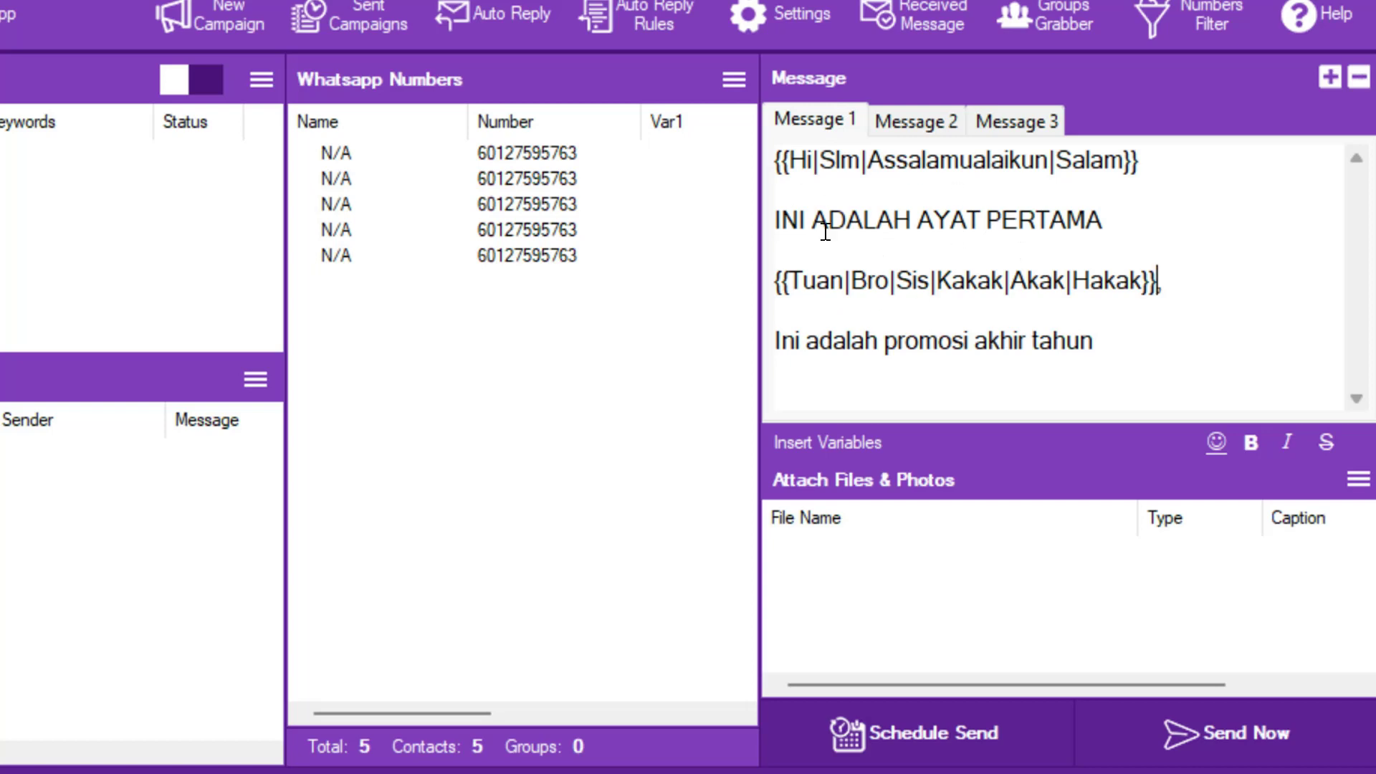
{"action": "left_click_drag", "start_coordinate": [1133, 372], "coordinate": [700, 160]}
{"action": "key", "text": "ctrl+c"}
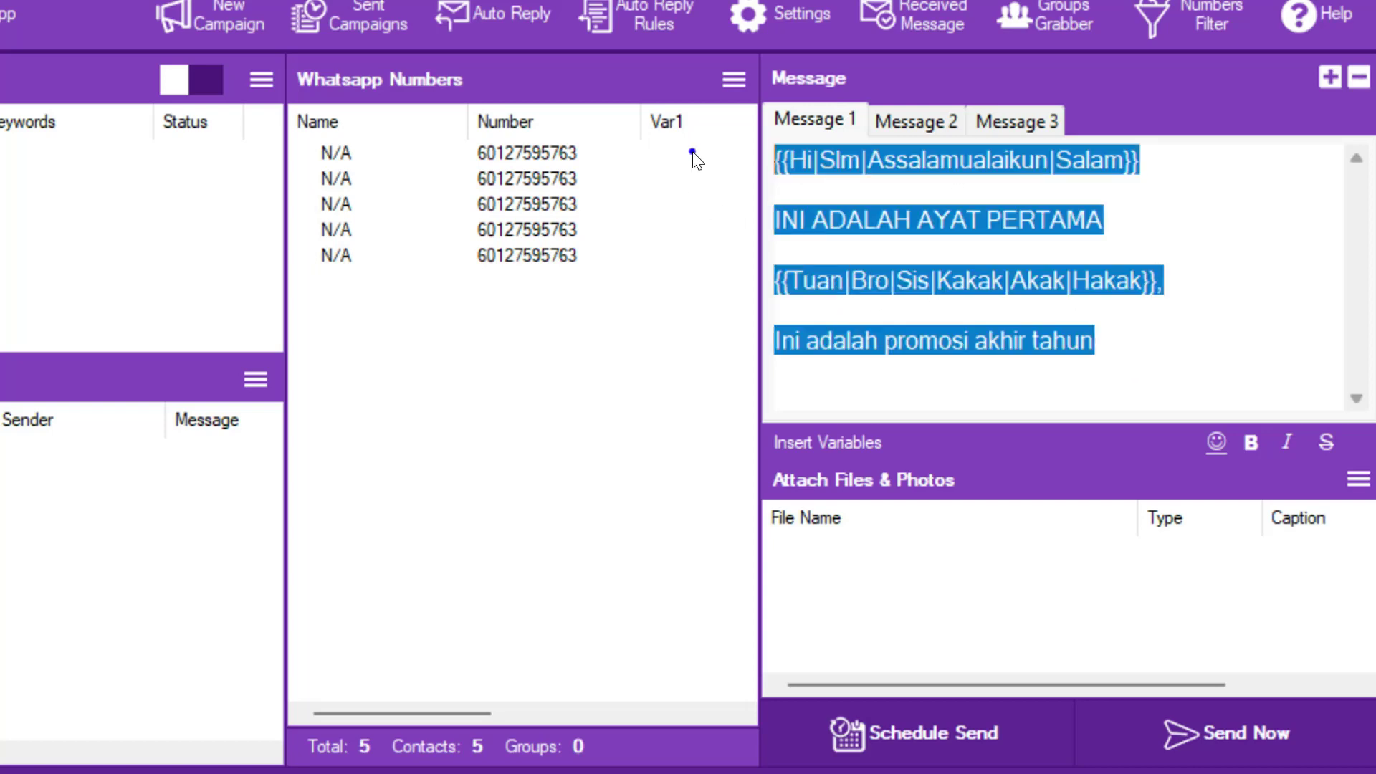
{"action": "left_click", "coordinate": [923, 120]}
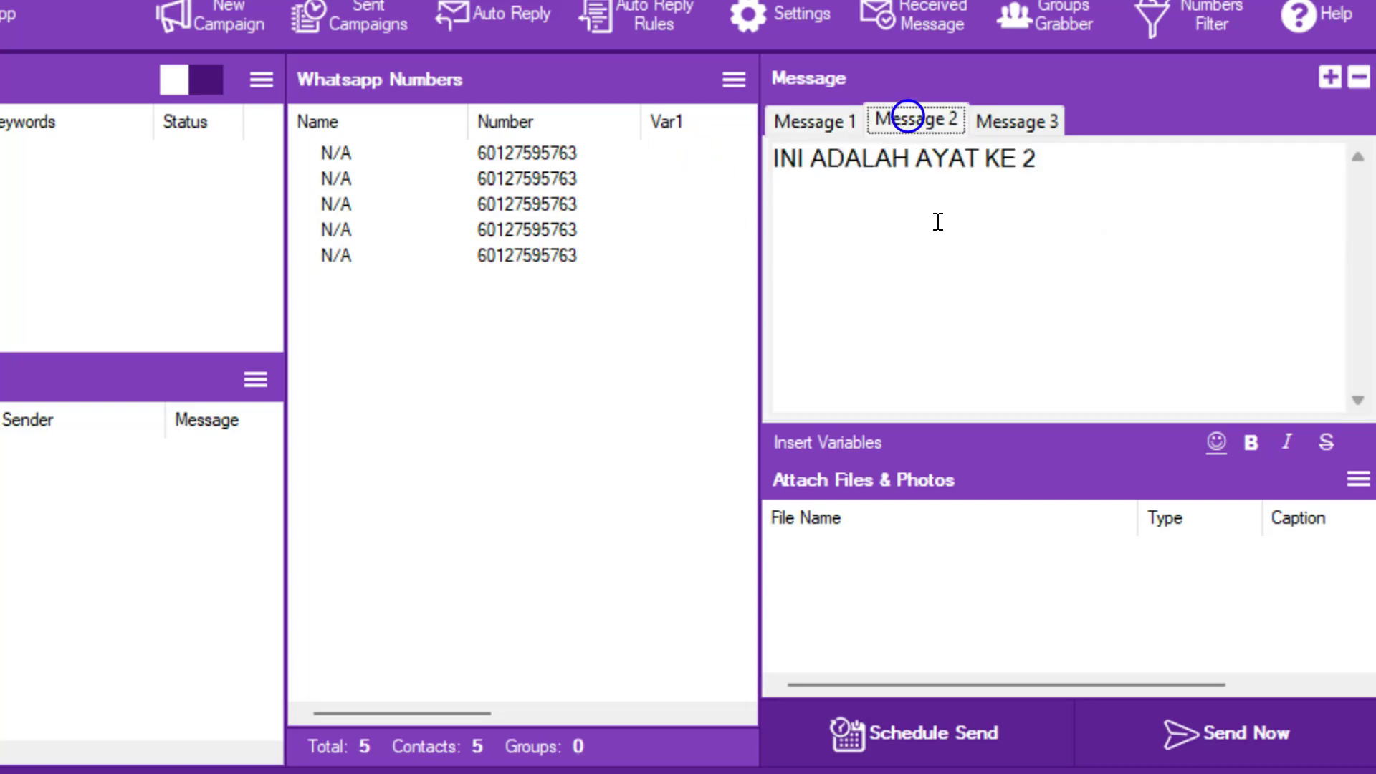
{"action": "key", "text": "ctrl+a"}
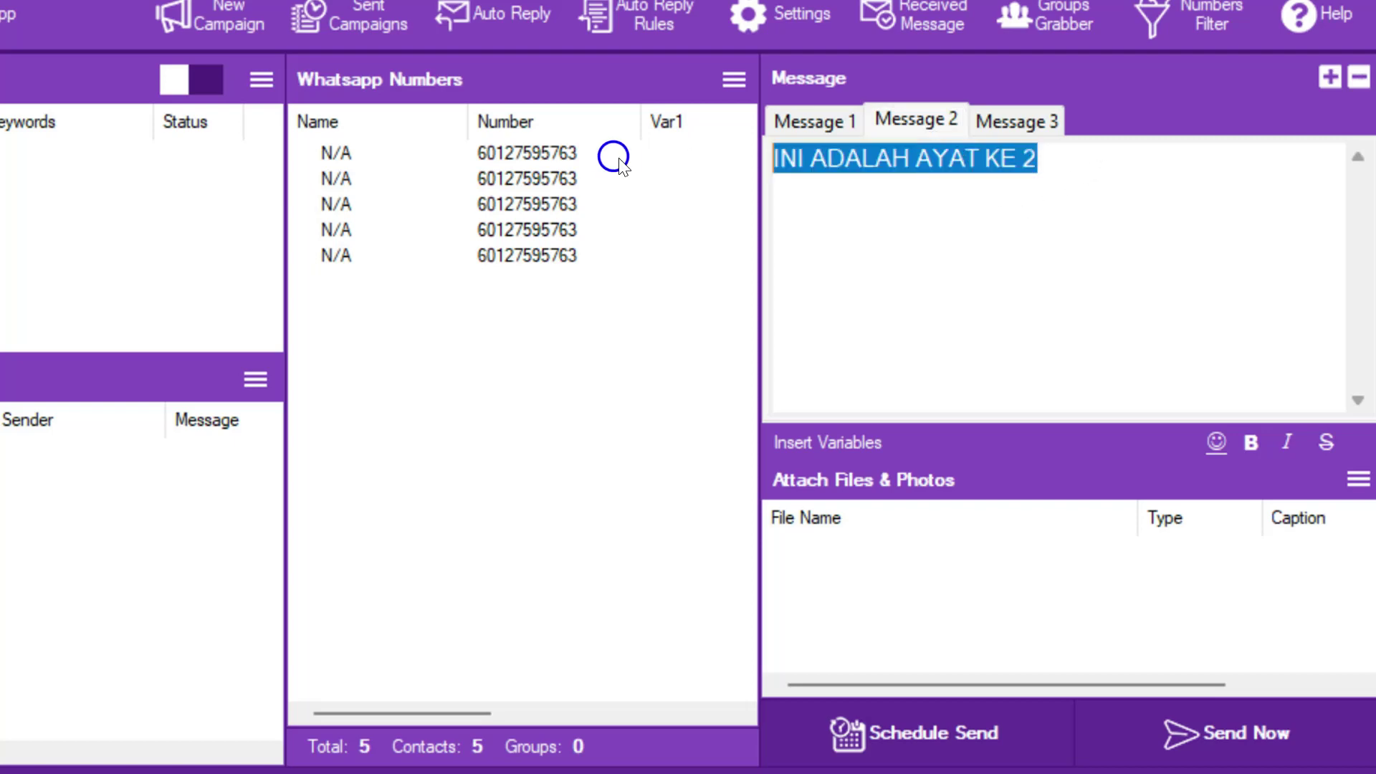
{"action": "key", "text": "ctrl+v"}
{"action": "left_click_drag", "start_coordinate": [989, 214], "coordinate": [1137, 216]}
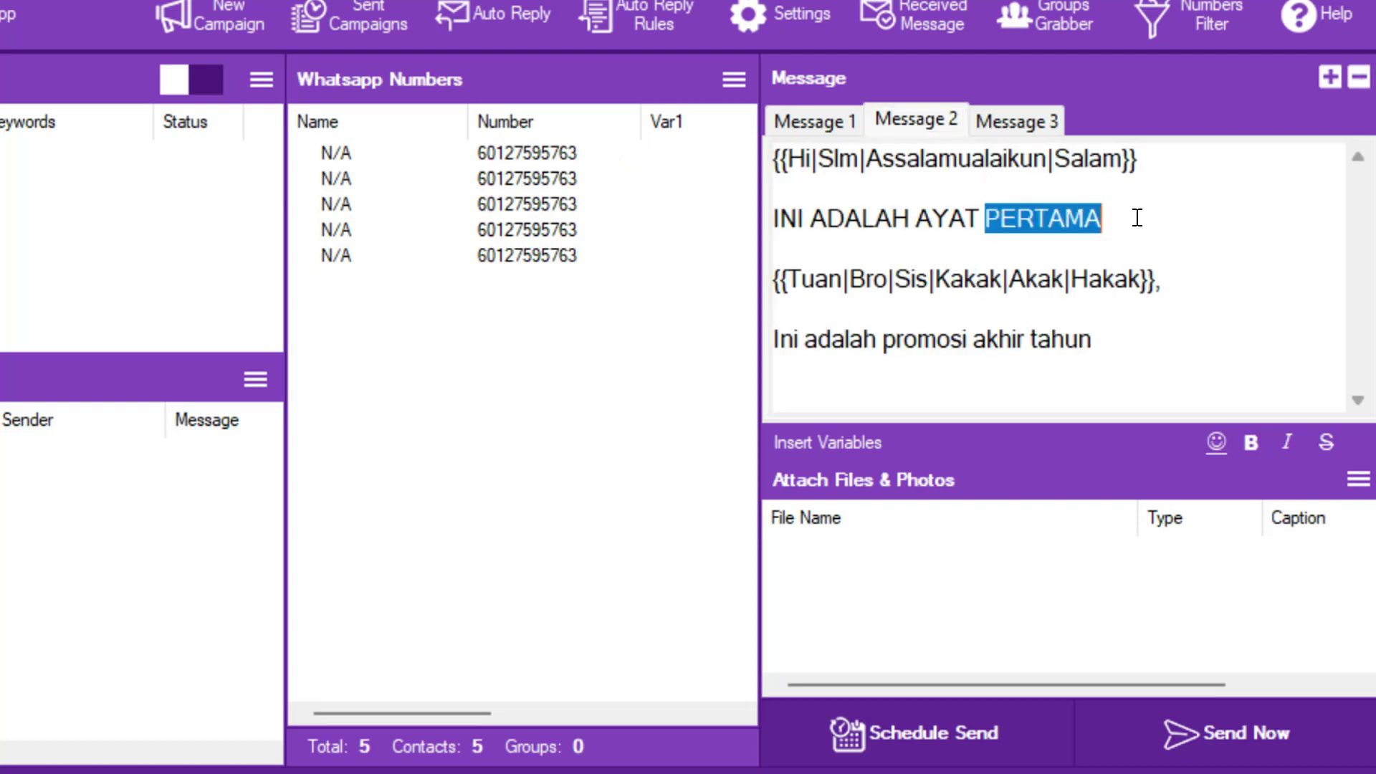
{"action": "type", "text": "ke 2"}
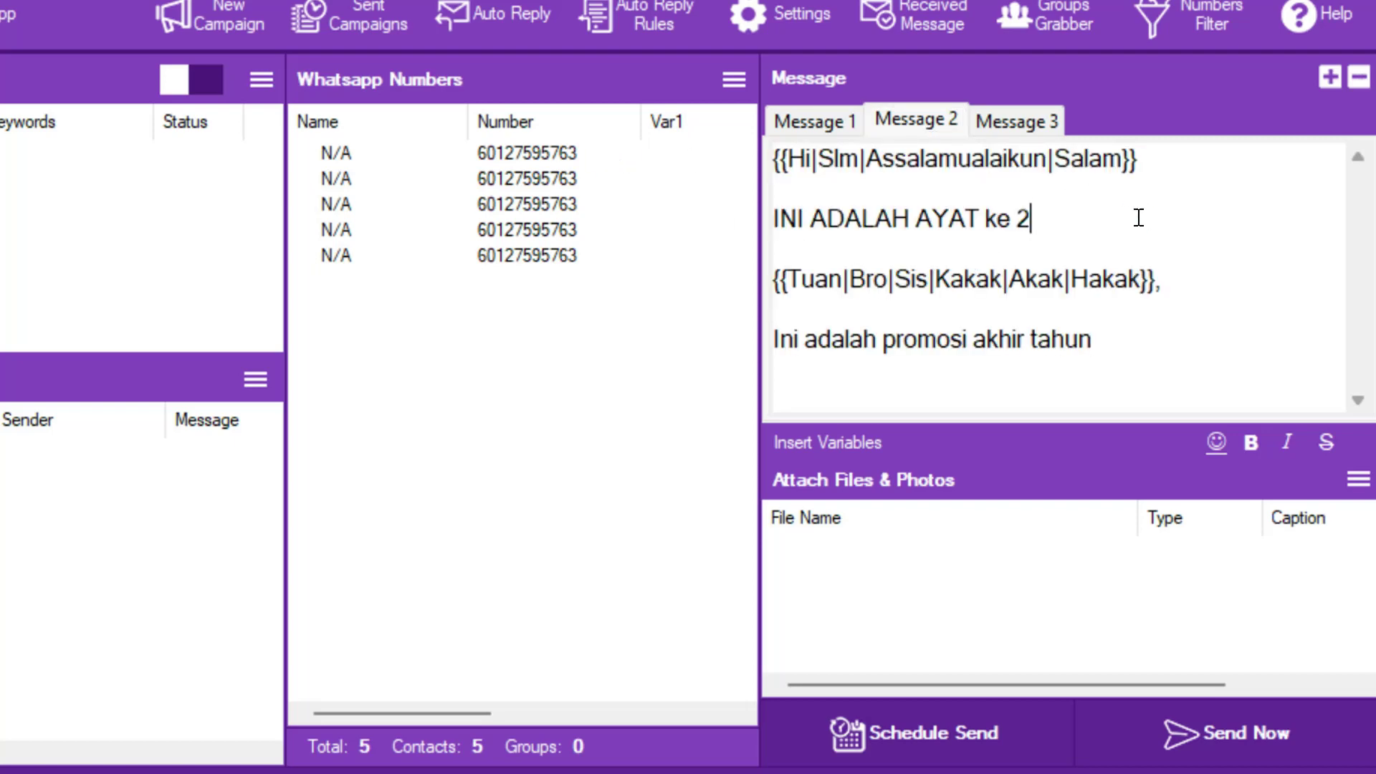
- Paste Message 2's text into Message 3, change the verse number to 3, and add a line break after it
{"action": "key", "text": "ctrl+a"}
{"action": "key", "text": "ctrl+c"}
{"action": "left_click", "coordinate": [1019, 122]}
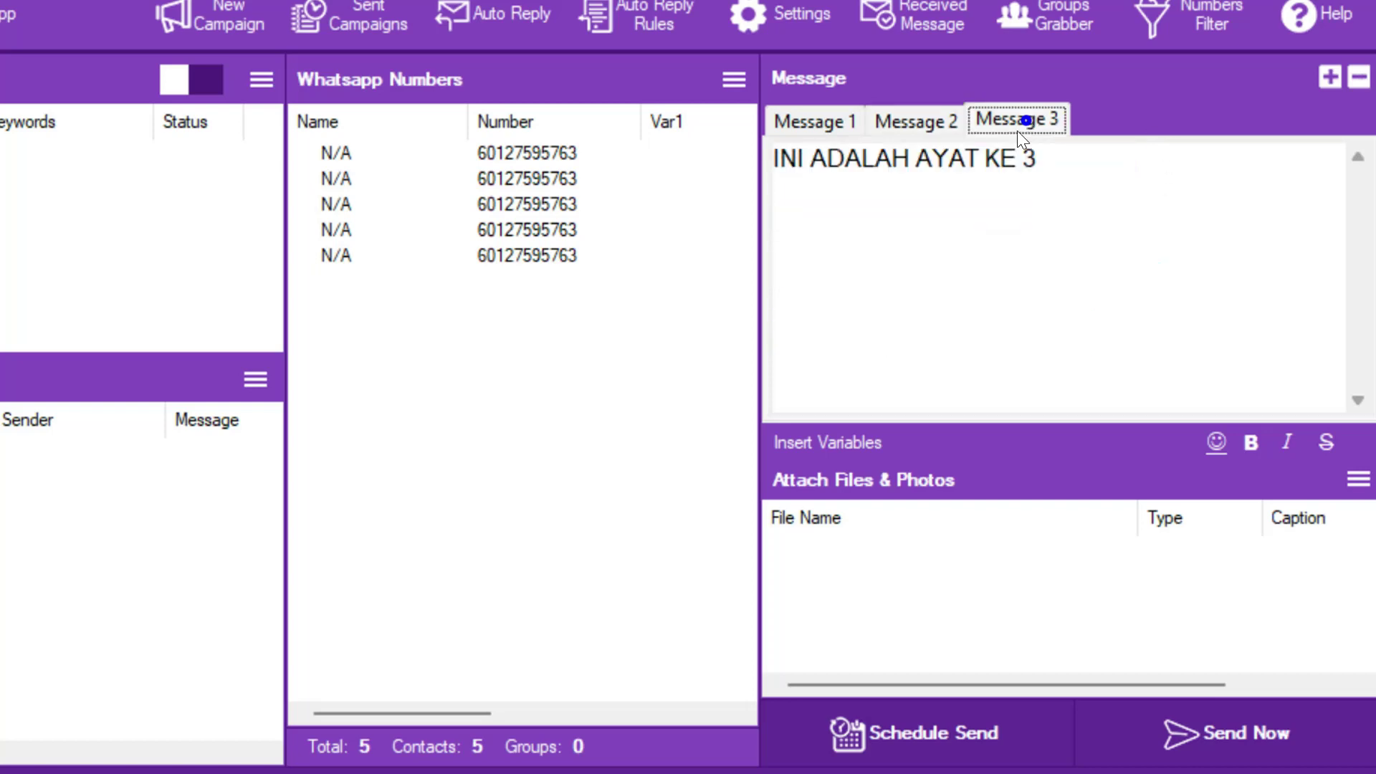
{"action": "left_click", "coordinate": [995, 224]}
{"action": "key", "text": "ctrl+a"}
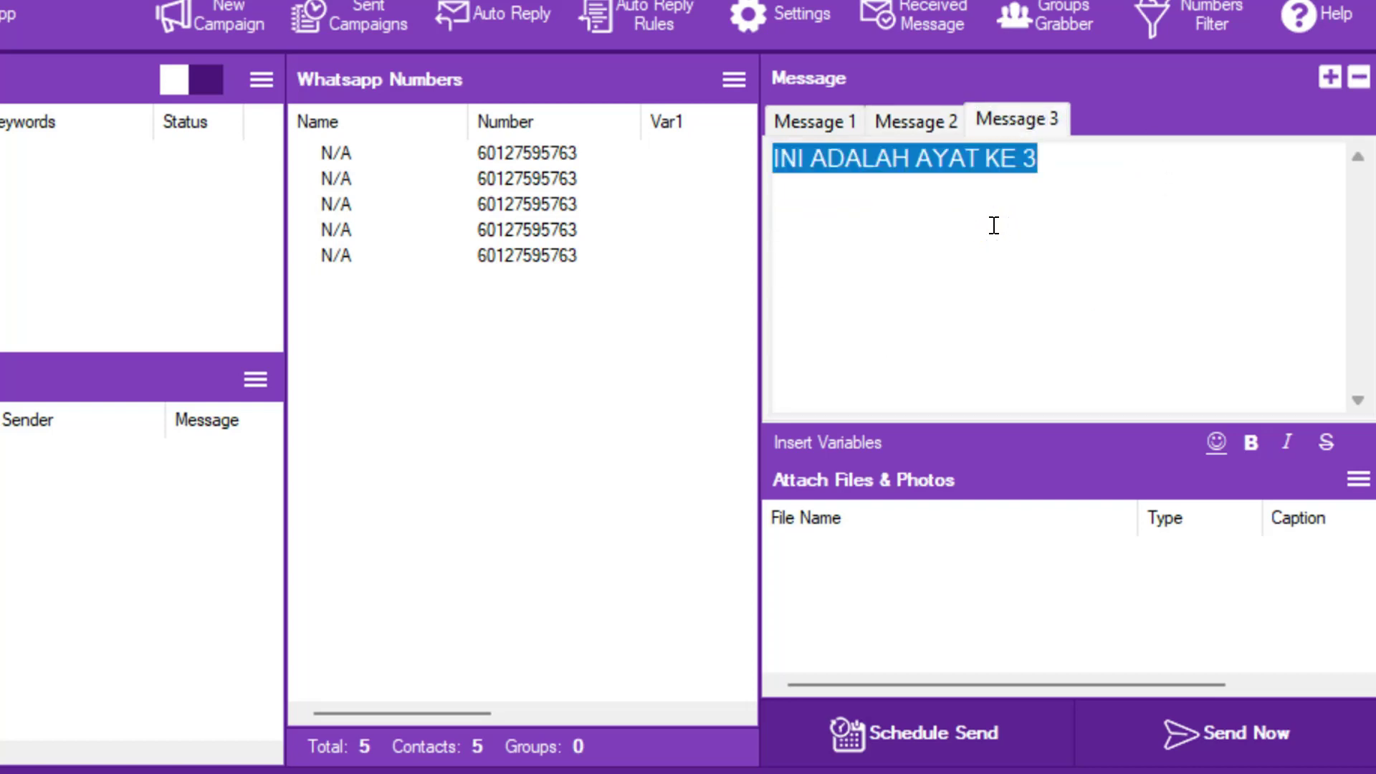
{"action": "key", "text": "ctrl+v"}
{"action": "double_click", "coordinate": [1025, 218]}
{"action": "type", "text": "3"}
{"action": "left_click", "coordinate": [1177, 239]}
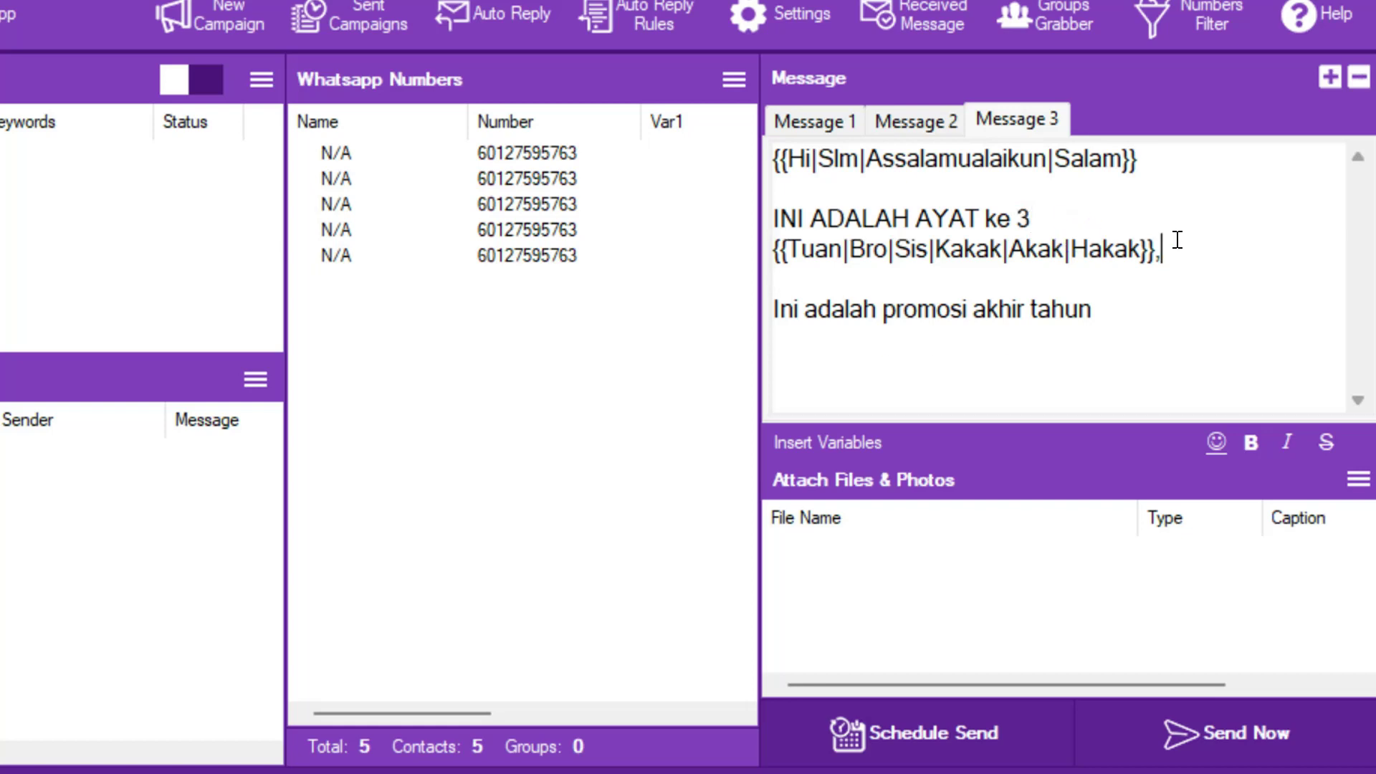
{"action": "left_click", "coordinate": [1083, 222]}
{"action": "key", "text": "Return"}
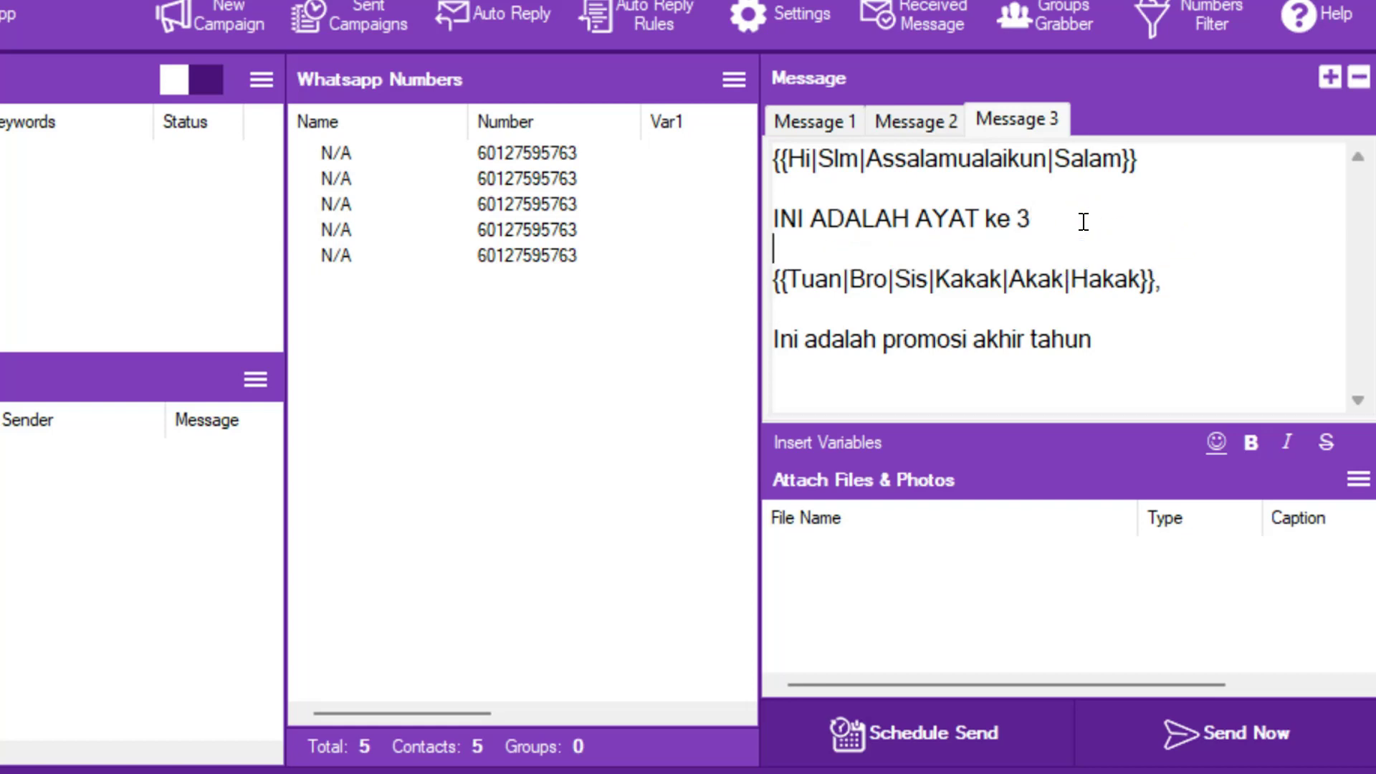
- Add an empty line after 'Ini adalah promosi akhir tahun' at the end of Message 2
{"action": "left_click", "coordinate": [926, 119]}
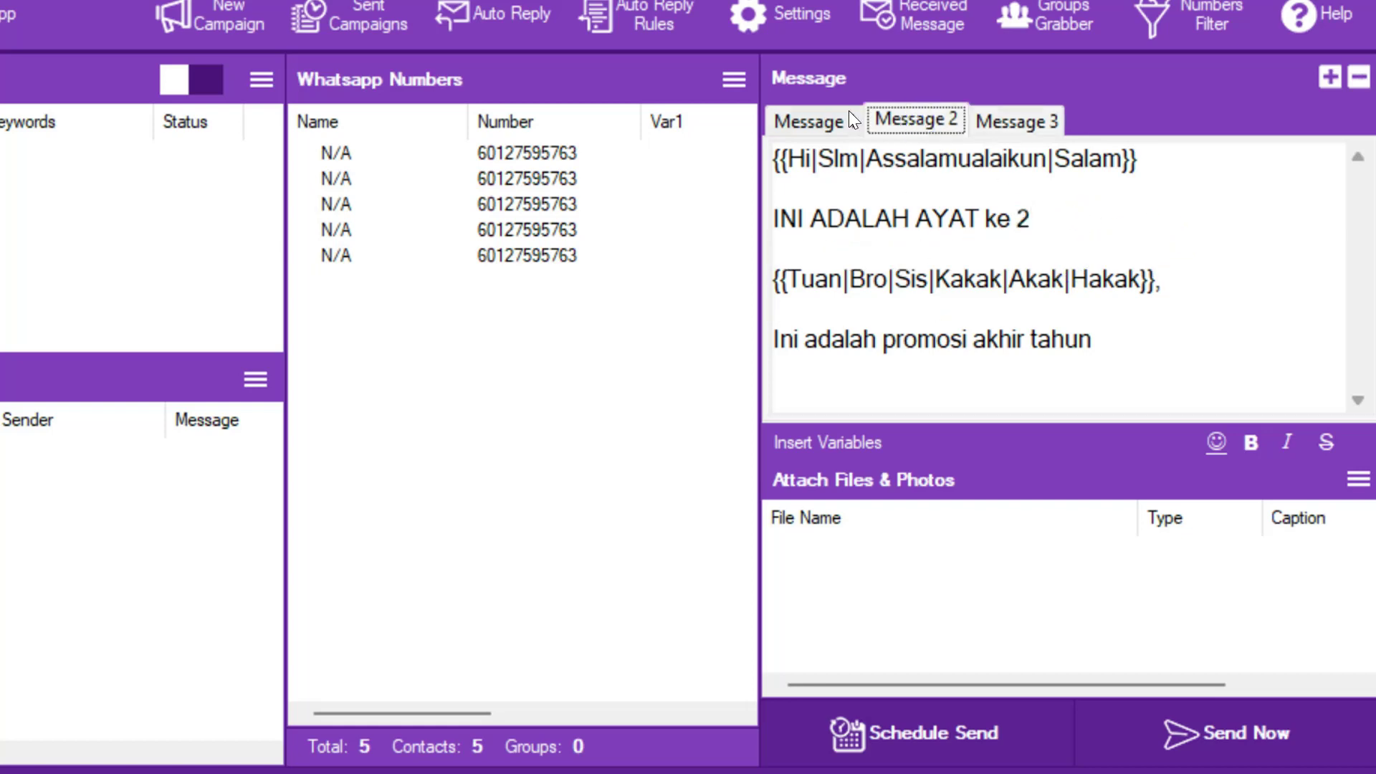
{"action": "left_click", "coordinate": [1131, 345]}
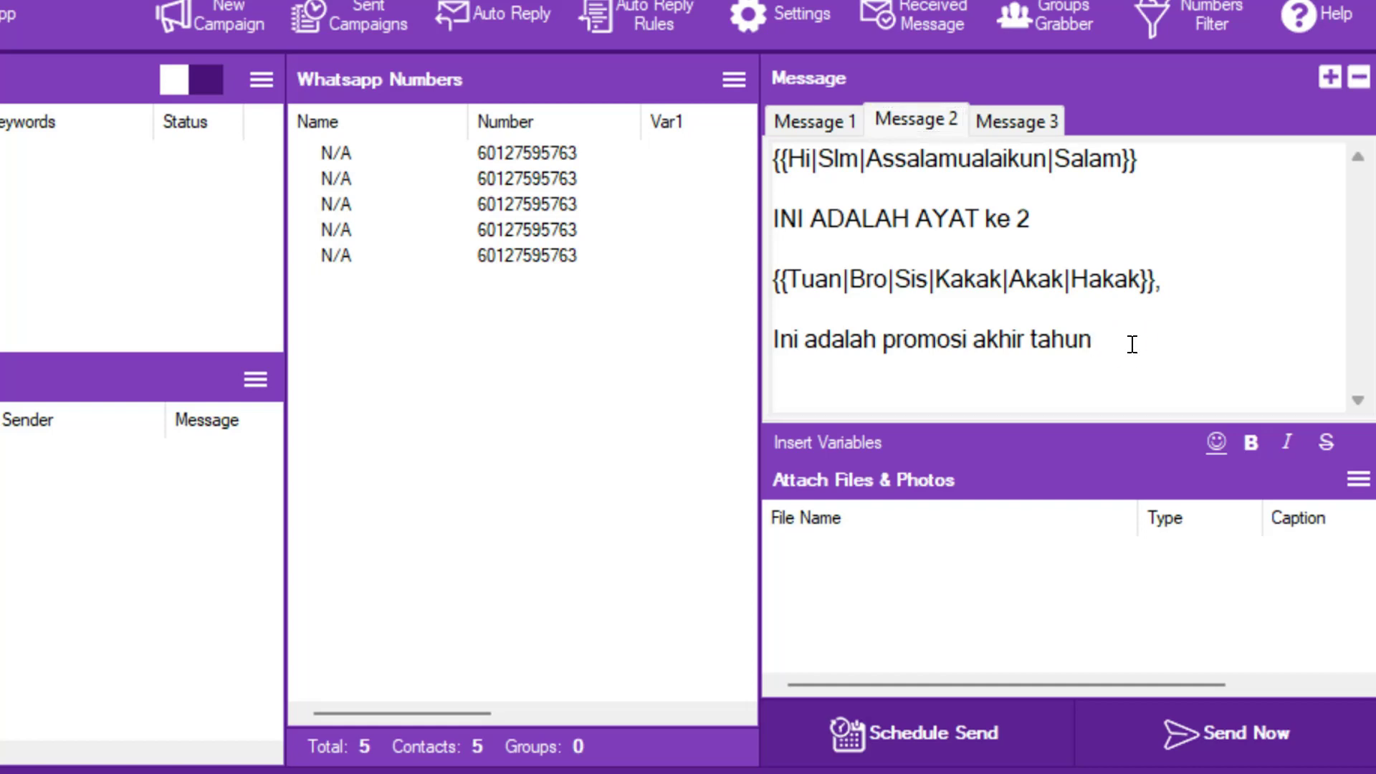
{"action": "key", "text": "Return"}
{"action": "left_click", "coordinate": [833, 436]}
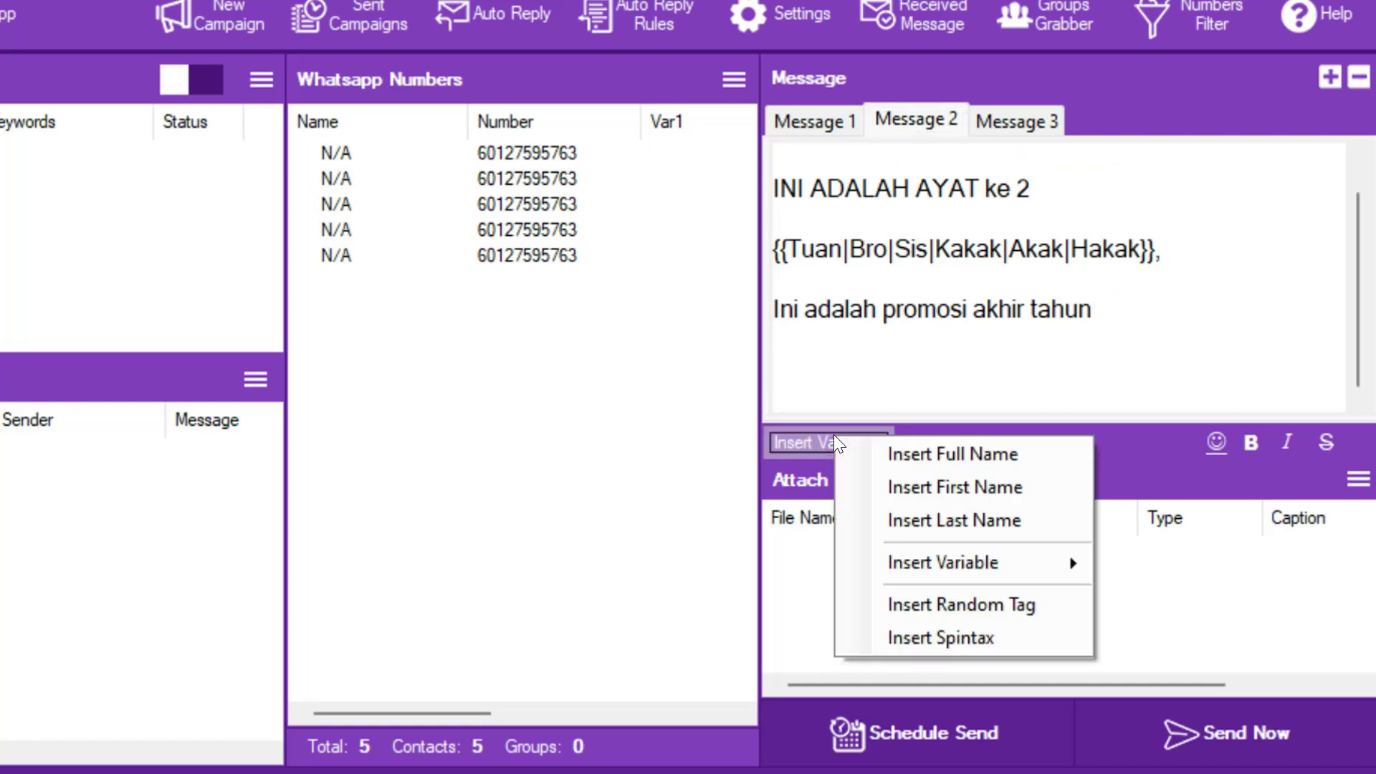
- Generate the spintax {{TQ|Terima kasih}} and add it to the end of Message 2
{"action": "left_click", "coordinate": [912, 637]}
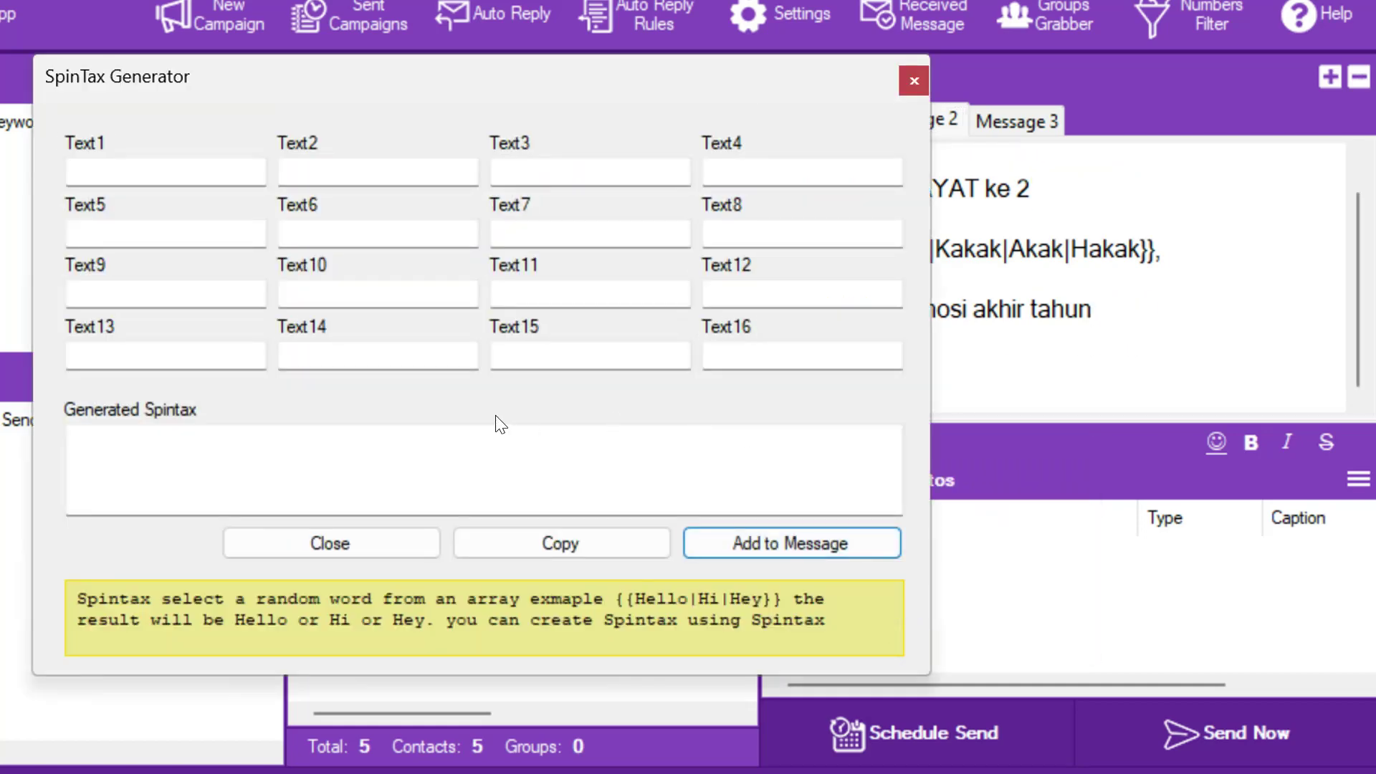
{"action": "left_click", "coordinate": [143, 172]}
{"action": "type", "text": "Te"}
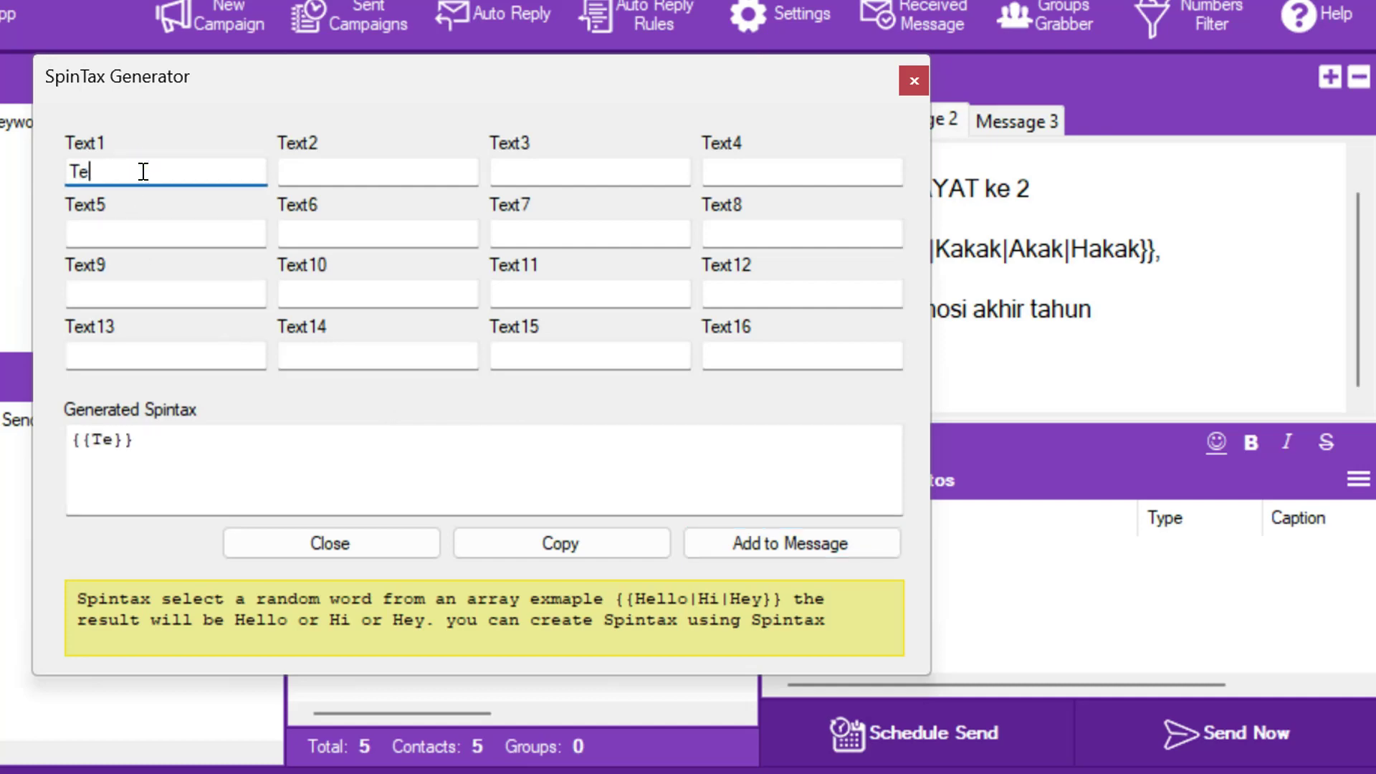
{"action": "type", "text": "rima kasih"}
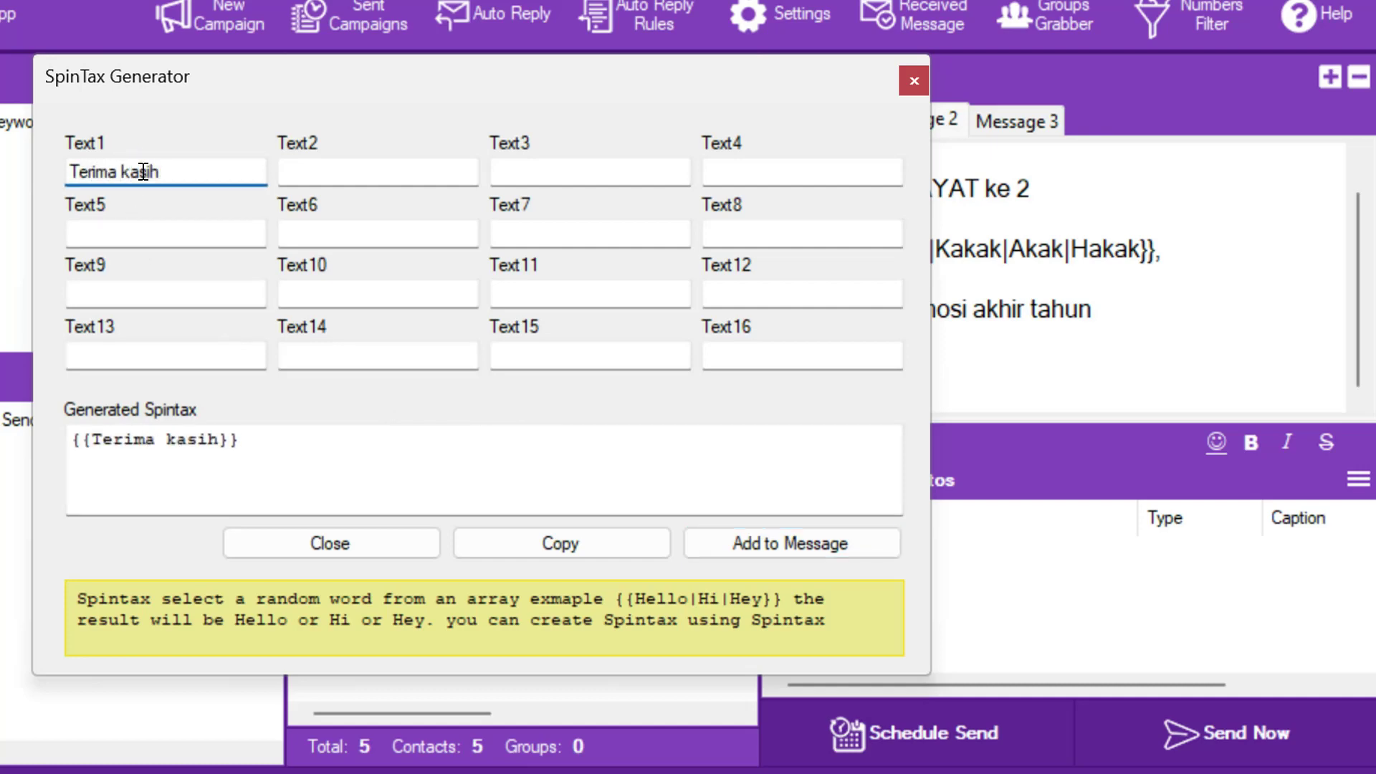
{"action": "left_click", "coordinate": [388, 174]}
{"action": "type", "text": "TQ"}
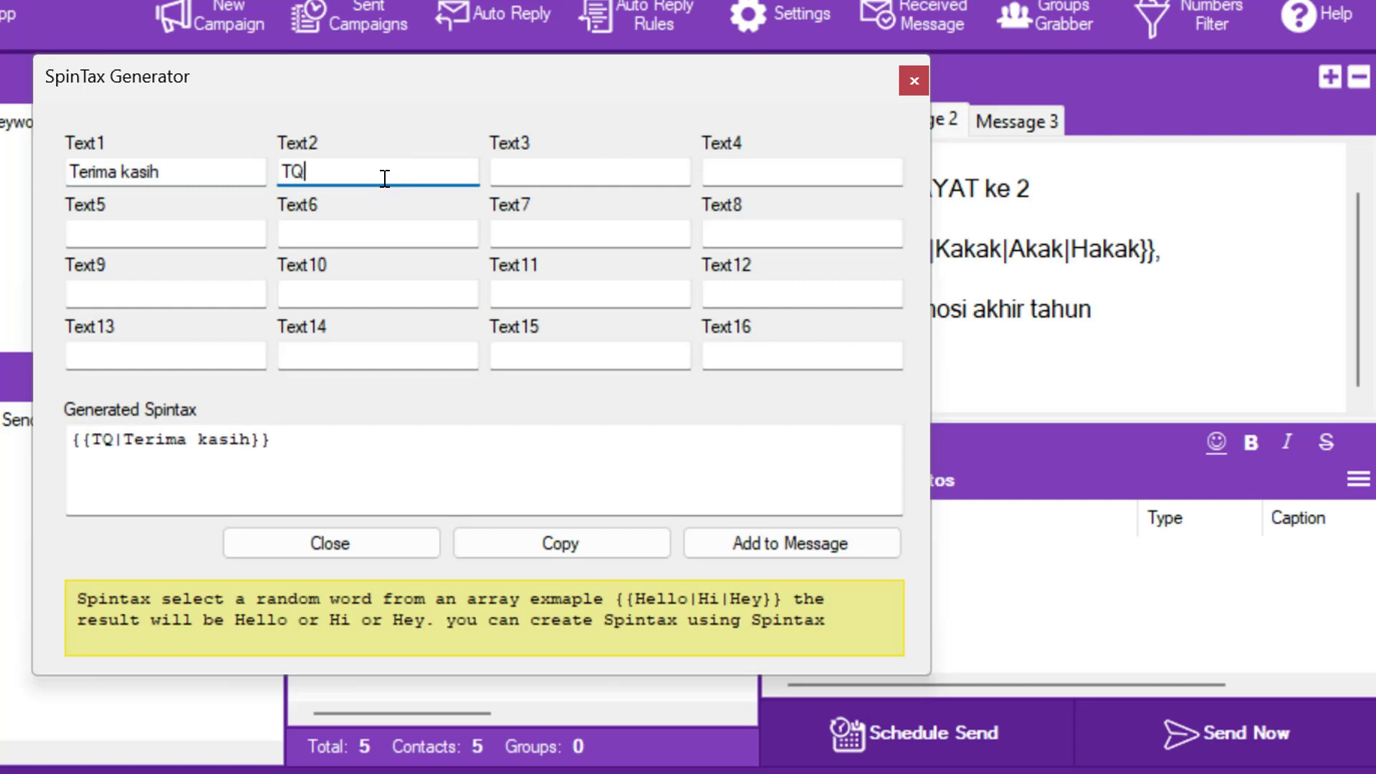
{"action": "left_click", "coordinate": [770, 542]}
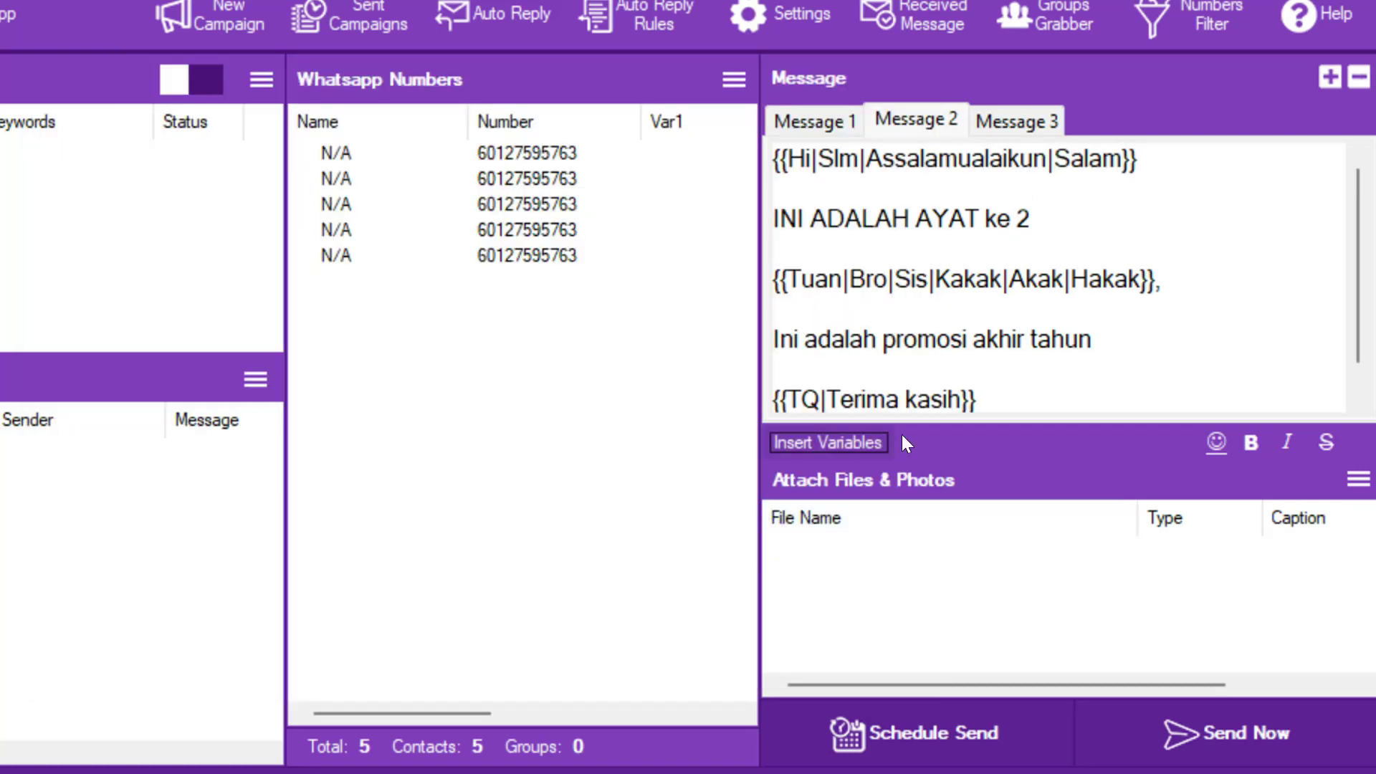
- Add a new last line to Message 3 containing spintax {{Majulah sukan untuk negara|Hati-hati dijalan raya}}
{"action": "left_click", "coordinate": [1009, 123]}
{"action": "left_click", "coordinate": [1108, 347]}
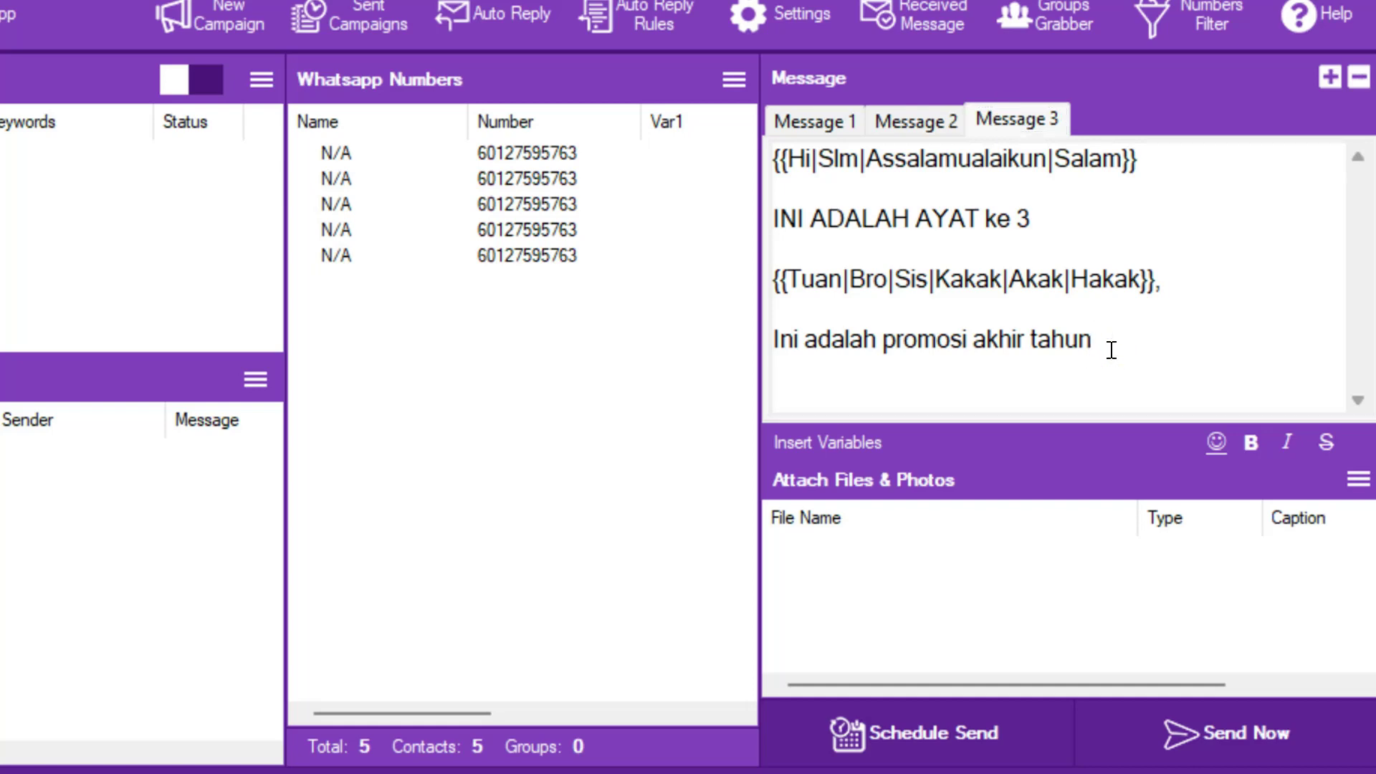
{"action": "key", "text": "Return"}
{"action": "left_click", "coordinate": [841, 438]}
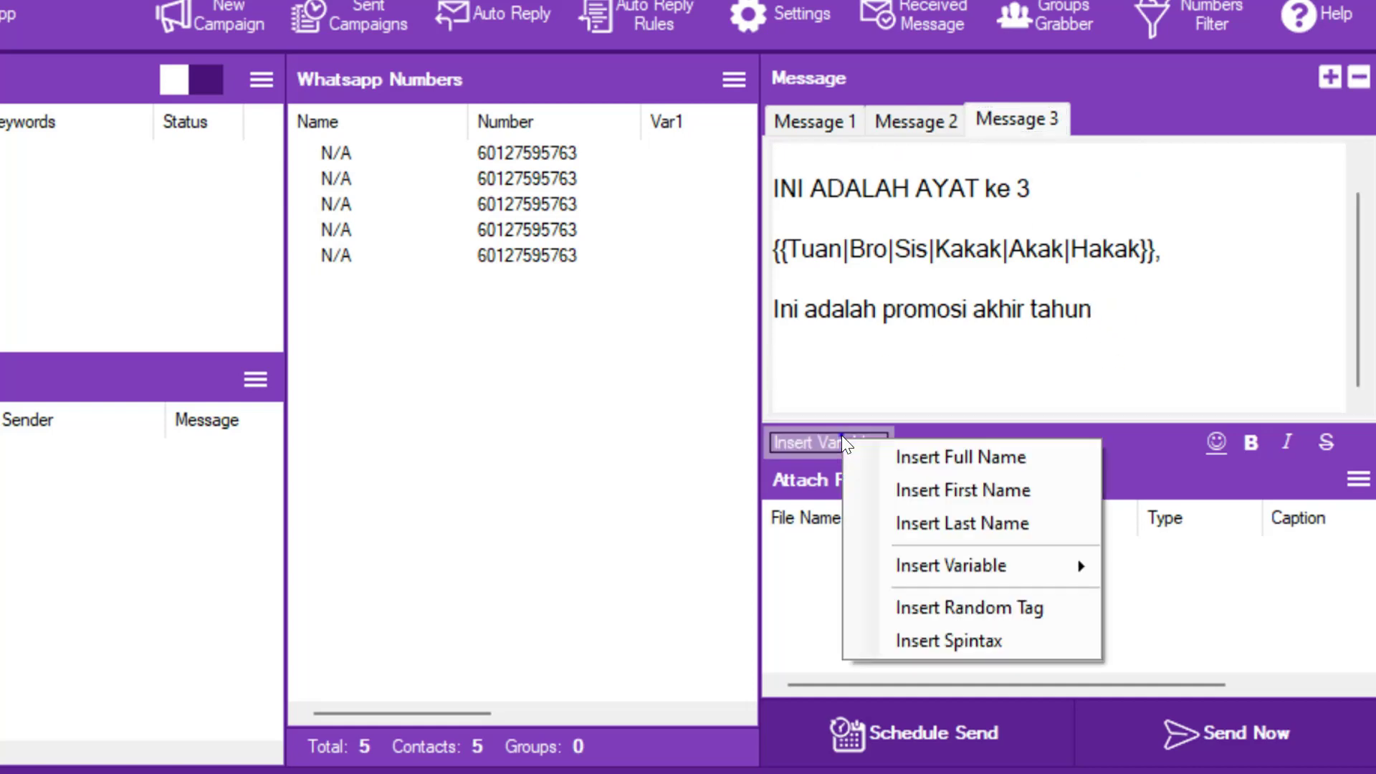
{"action": "left_click", "coordinate": [983, 638]}
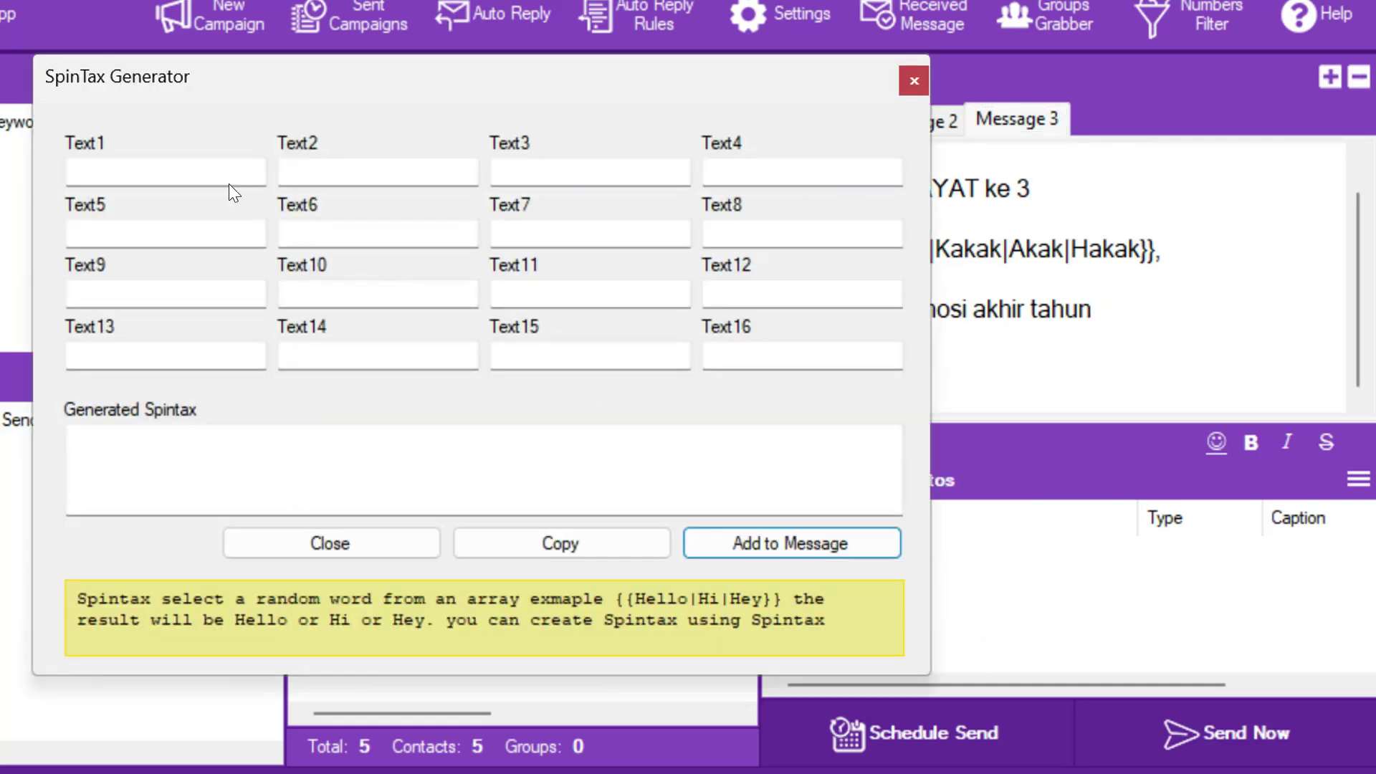
{"action": "left_click", "coordinate": [209, 167]}
{"action": "type", "text": "Ha"}
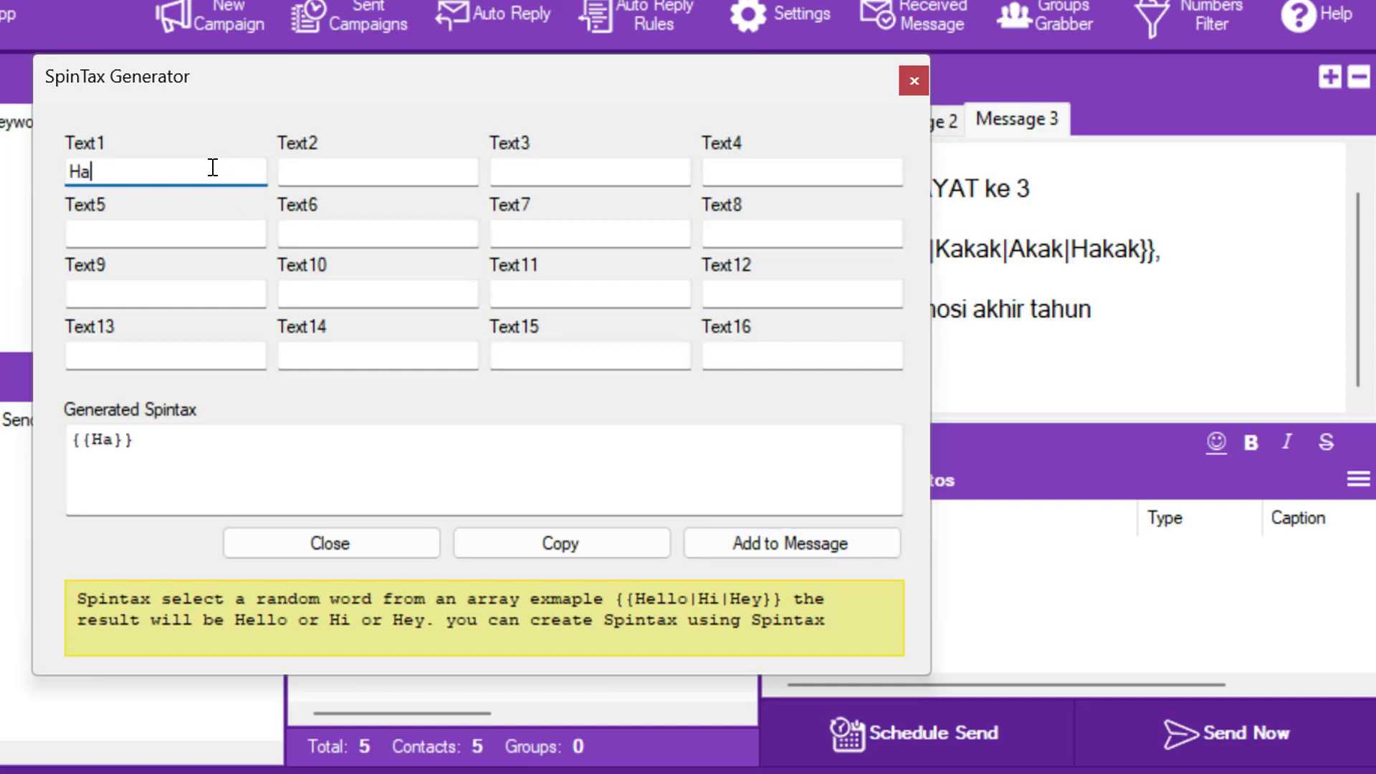
{"action": "type", "text": "ti-hati "}
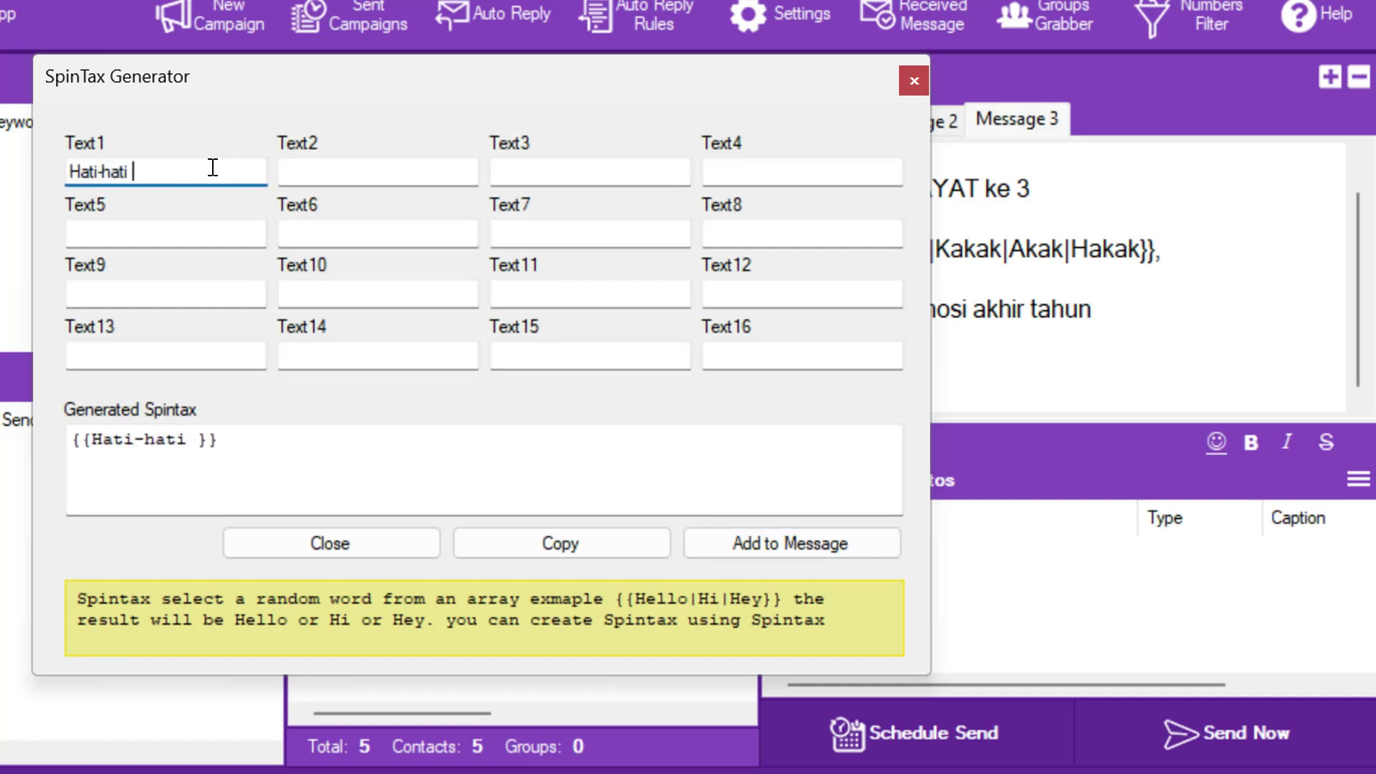
{"action": "type", "text": "dijalan raya"}
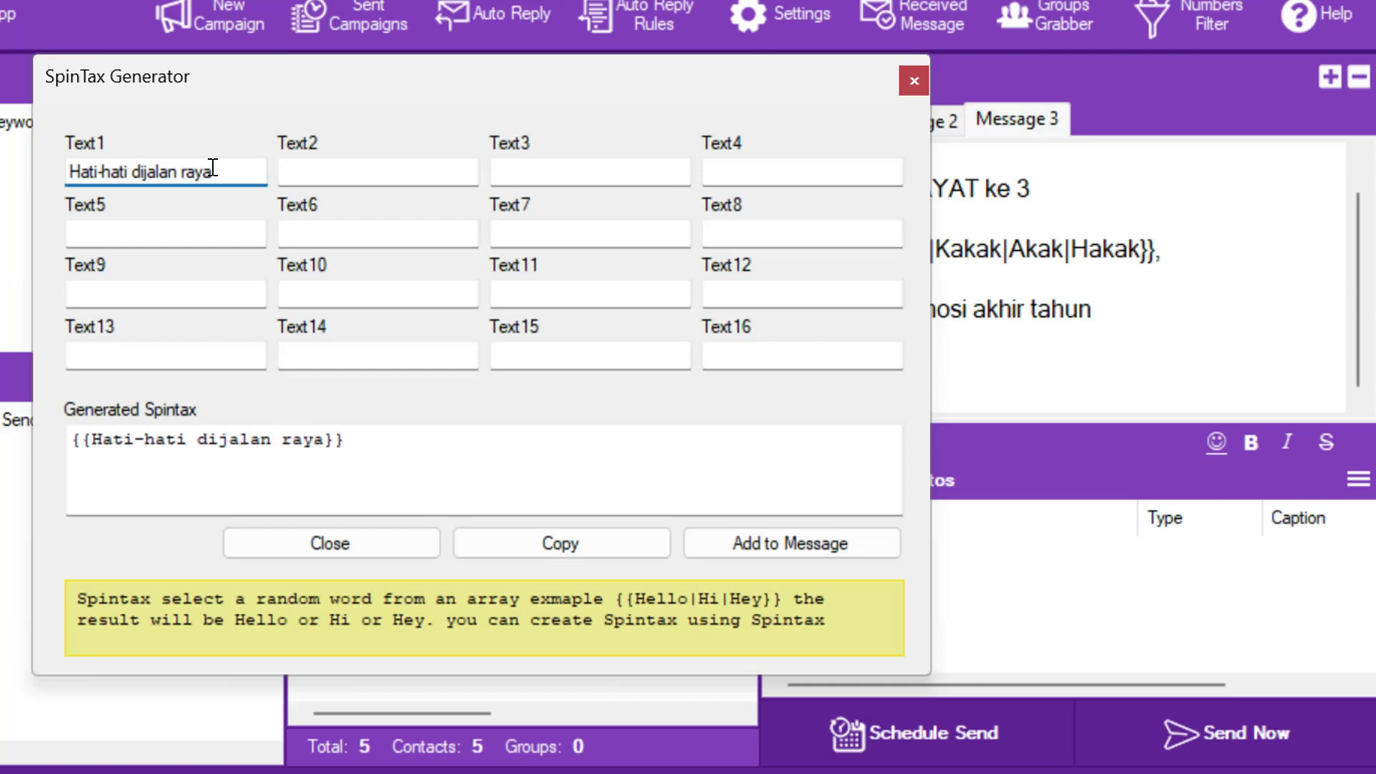
{"action": "left_click", "coordinate": [359, 169]}
{"action": "type", "text": "M"}
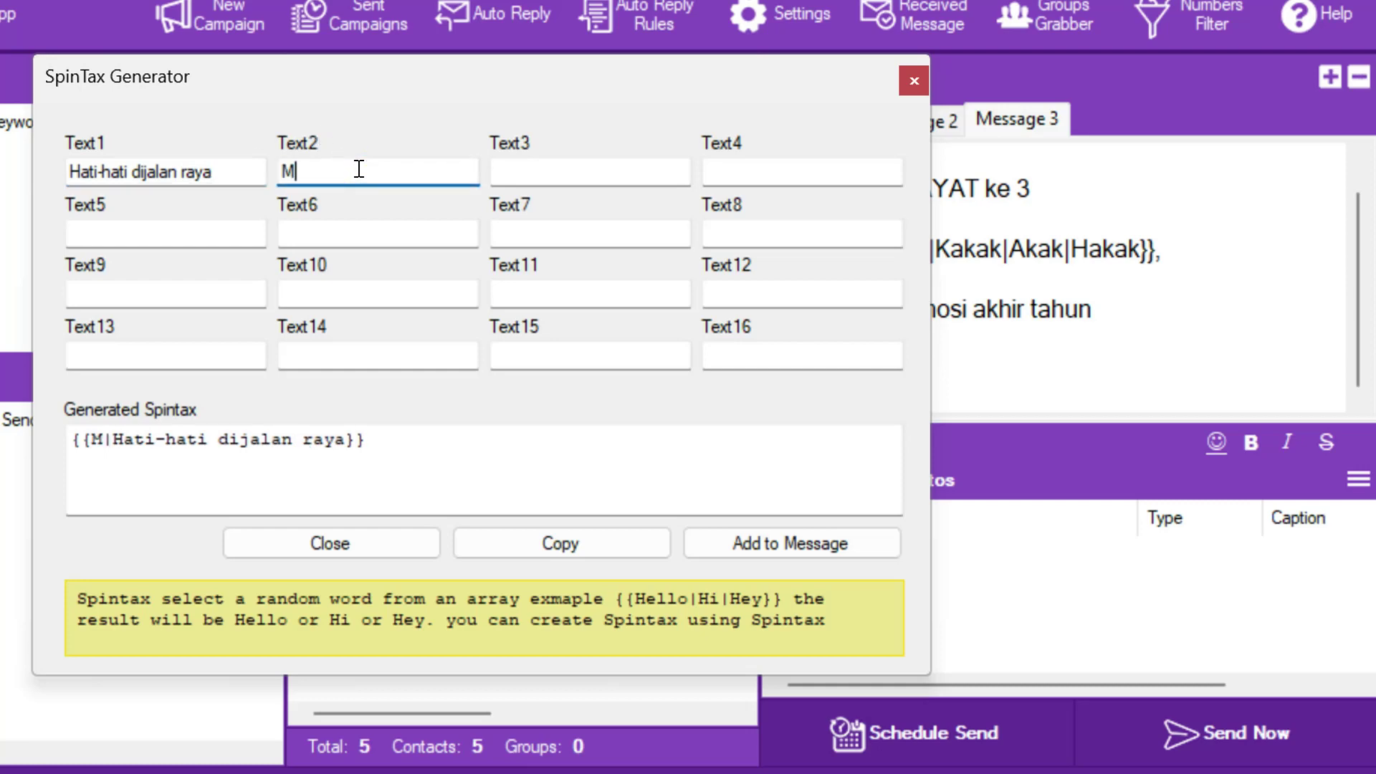
{"action": "type", "text": "ajulah sukan un"}
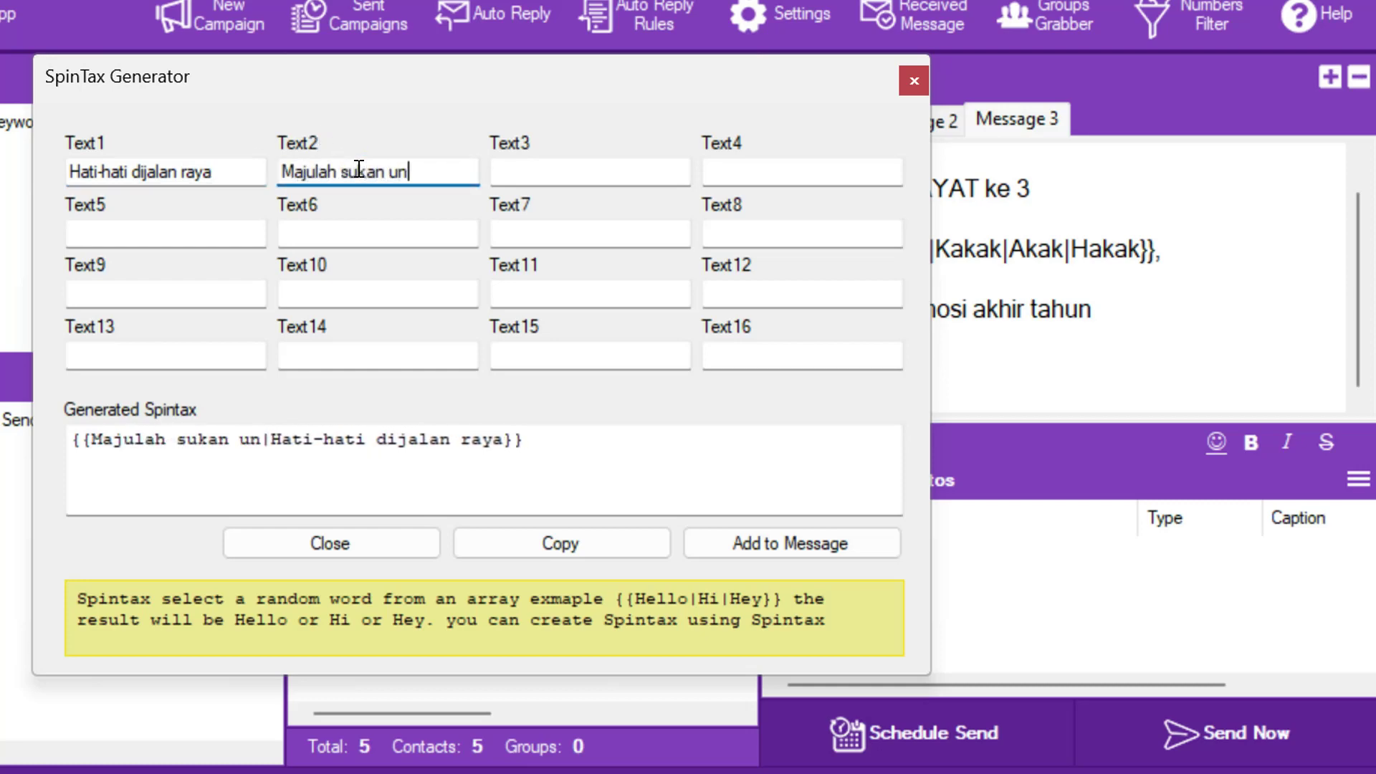
{"action": "type", "text": "tuk negara"}
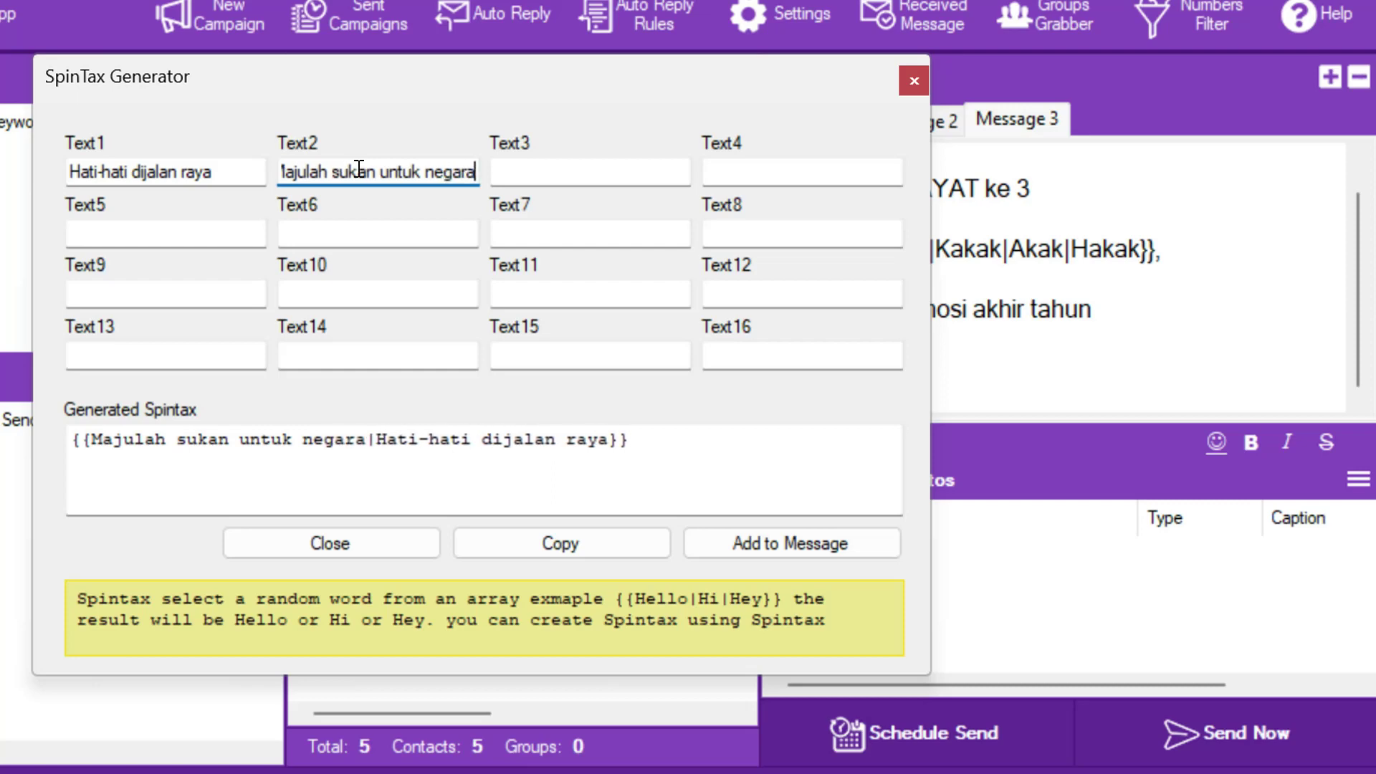
{"action": "left_click", "coordinate": [755, 545]}
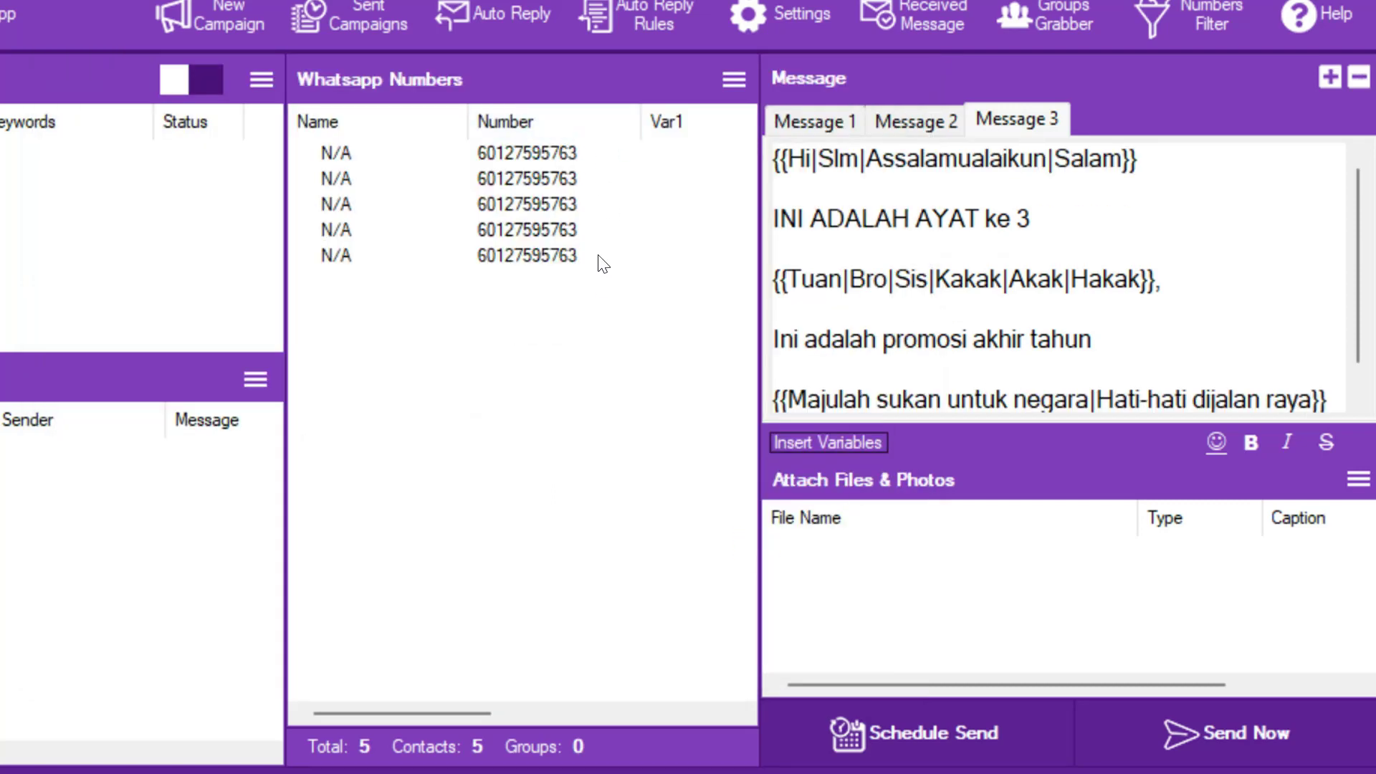
- Manually import the phone number into the WhatsApp contact list once
{"action": "left_click", "coordinate": [725, 81]}
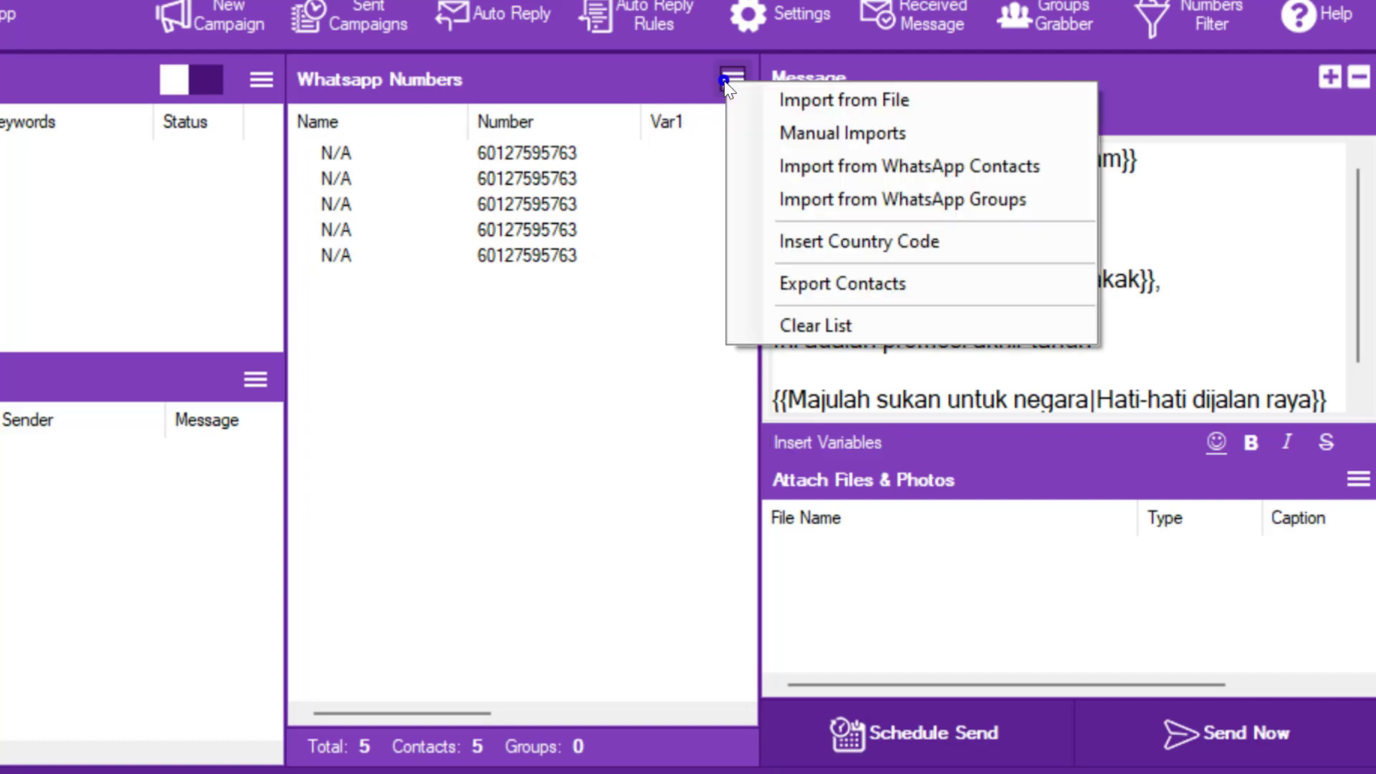
{"action": "left_click", "coordinate": [811, 106]}
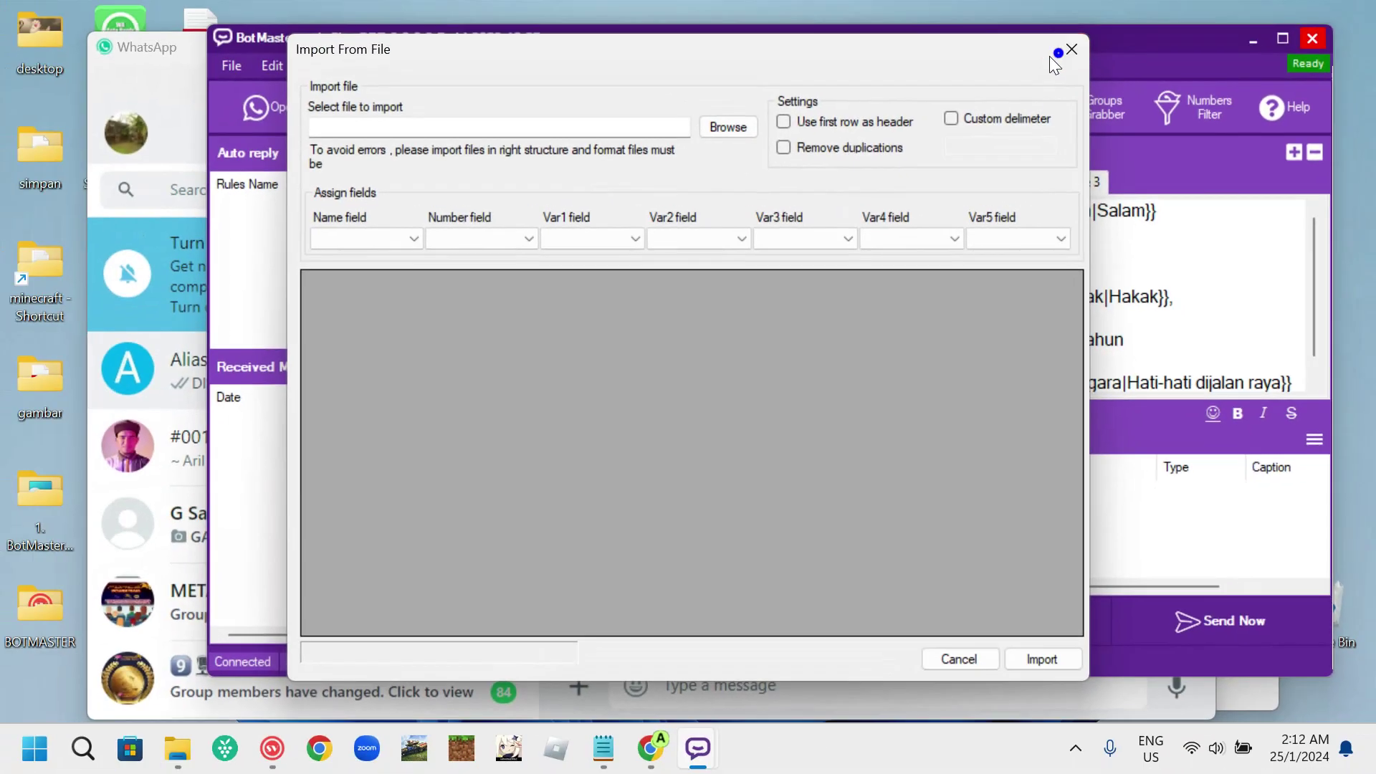
{"action": "left_click", "coordinate": [1058, 54]}
{"action": "left_click", "coordinate": [866, 154]}
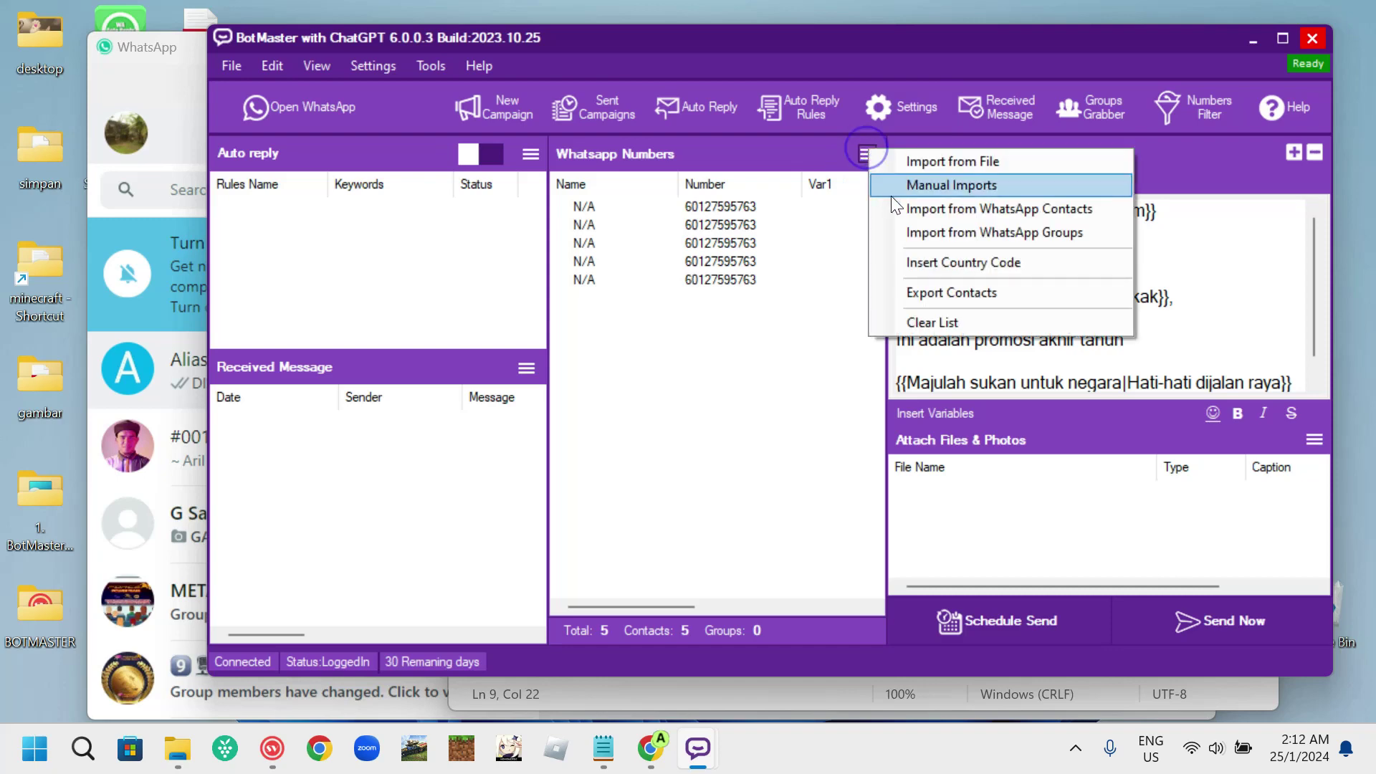
{"action": "left_click", "coordinate": [904, 184]}
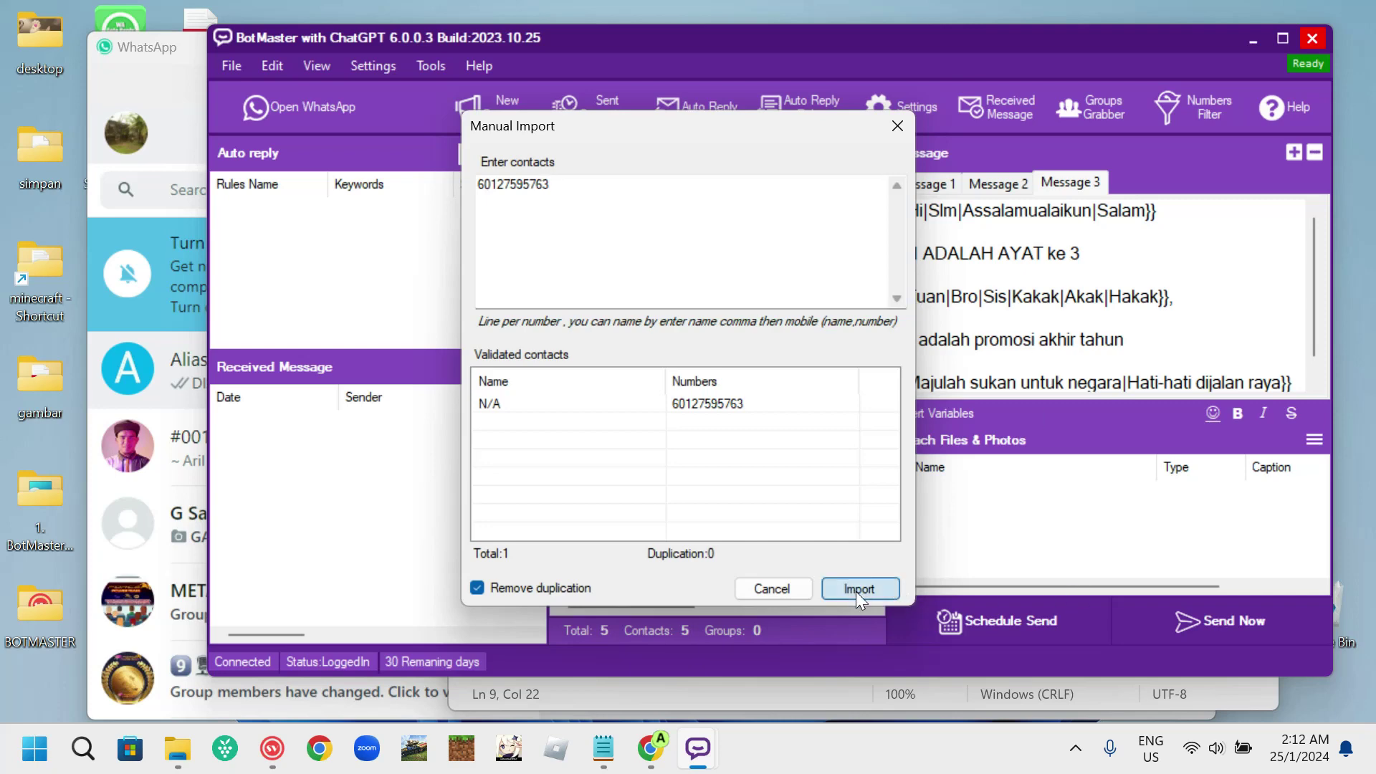
{"action": "left_click", "coordinate": [855, 590]}
- Manually import the same phone number twice more, bringing the contact list to 8
{"action": "left_click", "coordinate": [864, 156]}
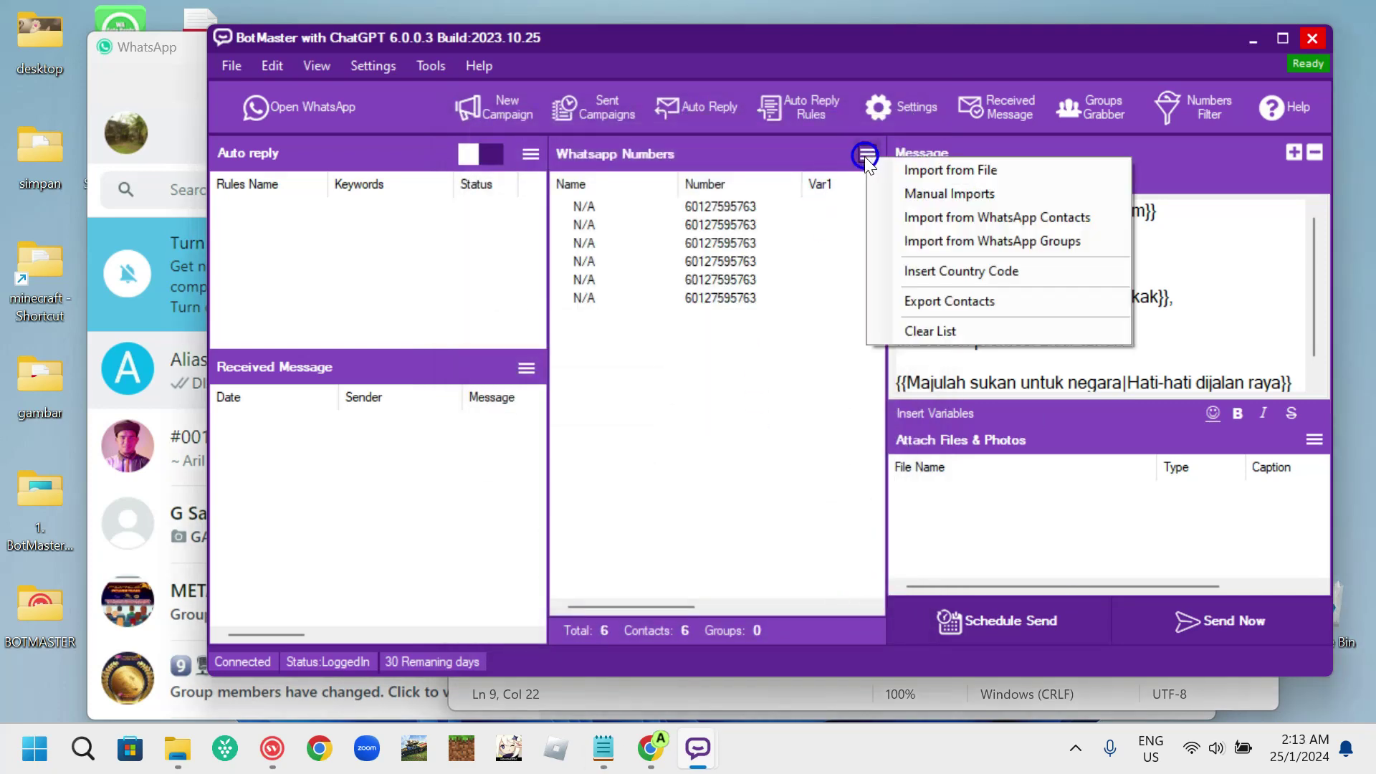
{"action": "left_click", "coordinate": [899, 192]}
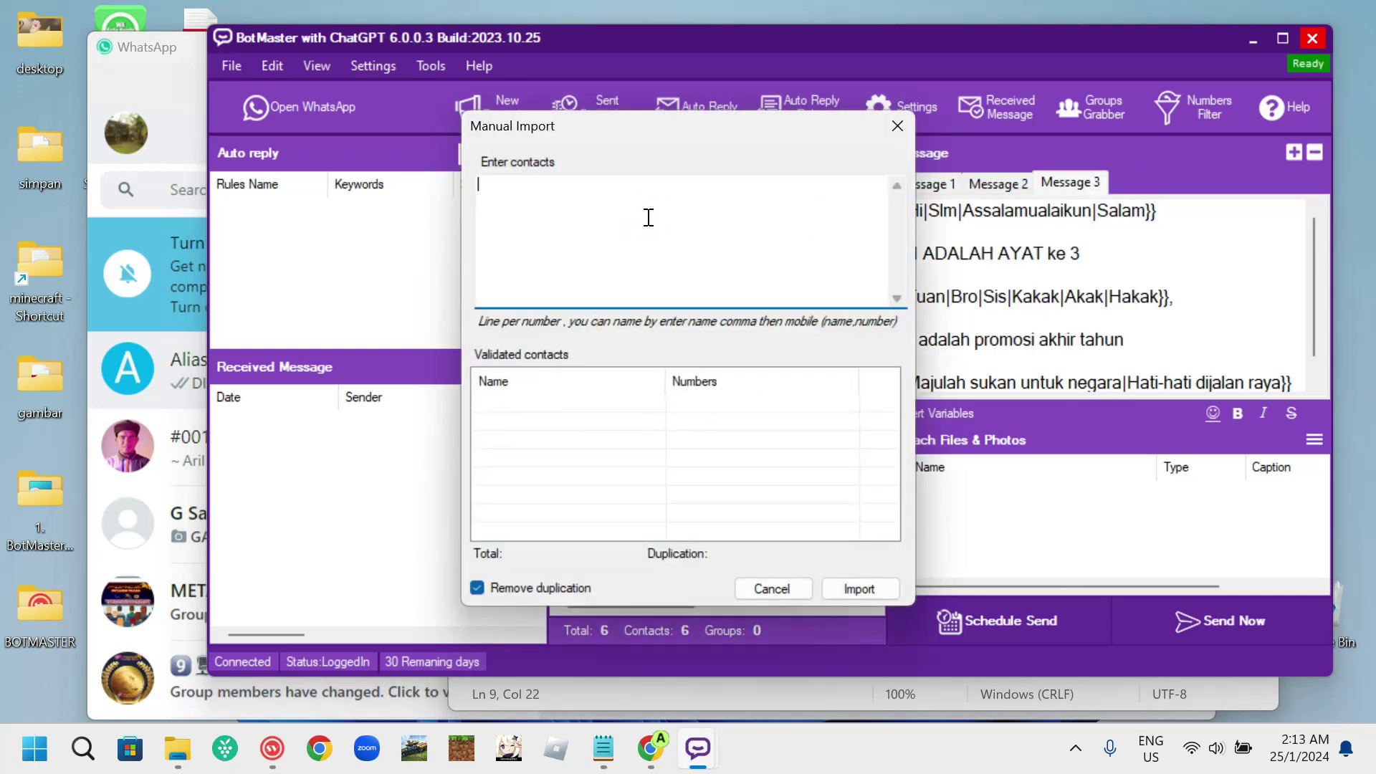
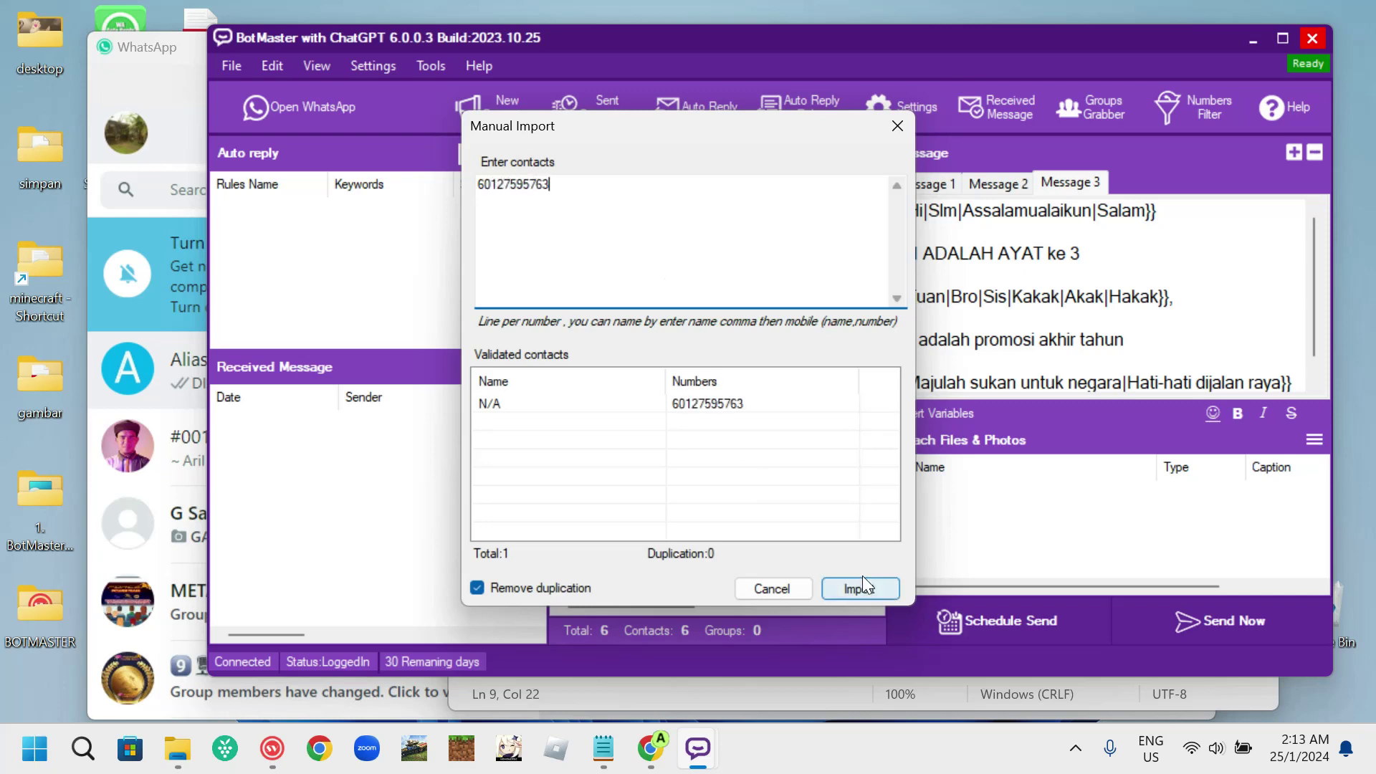
{"action": "left_click", "coordinate": [862, 586]}
{"action": "left_click", "coordinate": [867, 154]}
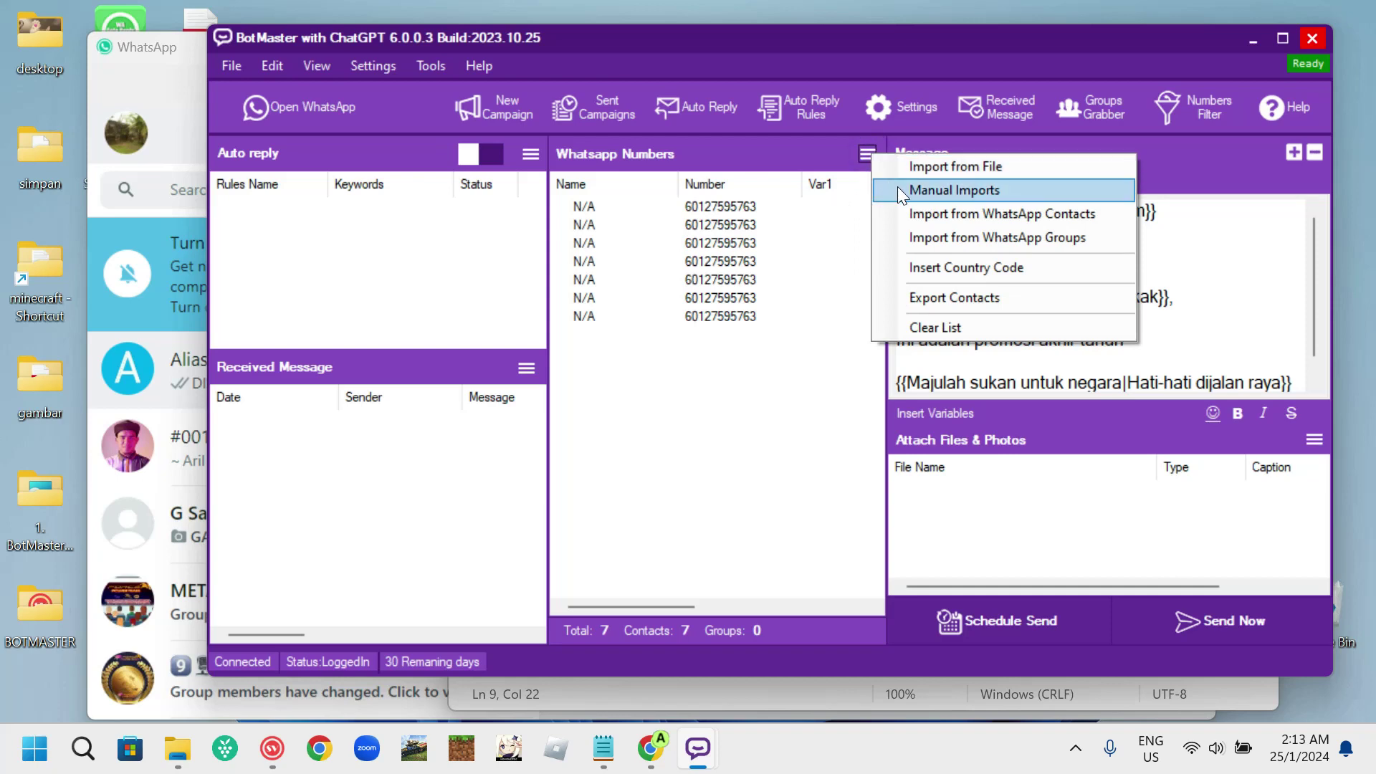
{"action": "left_click", "coordinate": [898, 192]}
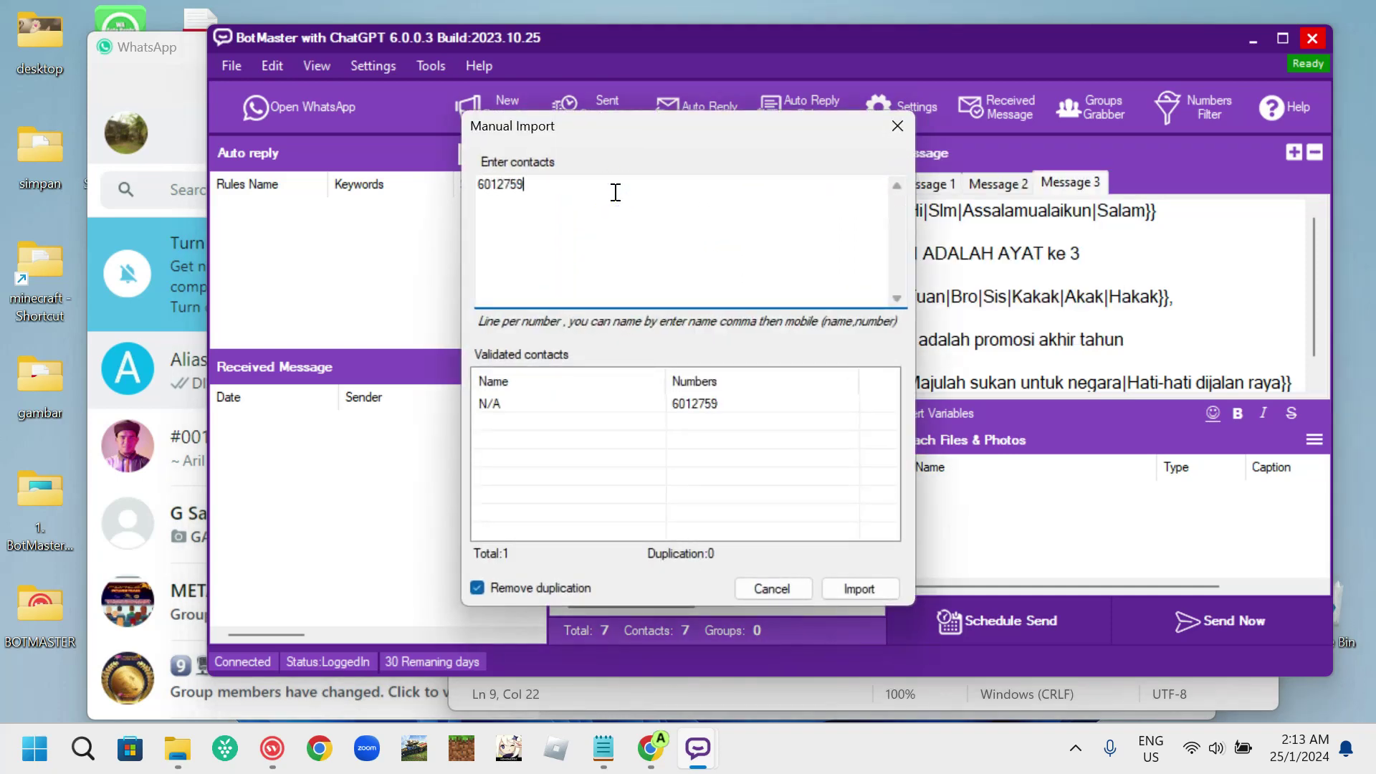
{"action": "left_click", "coordinate": [856, 593]}
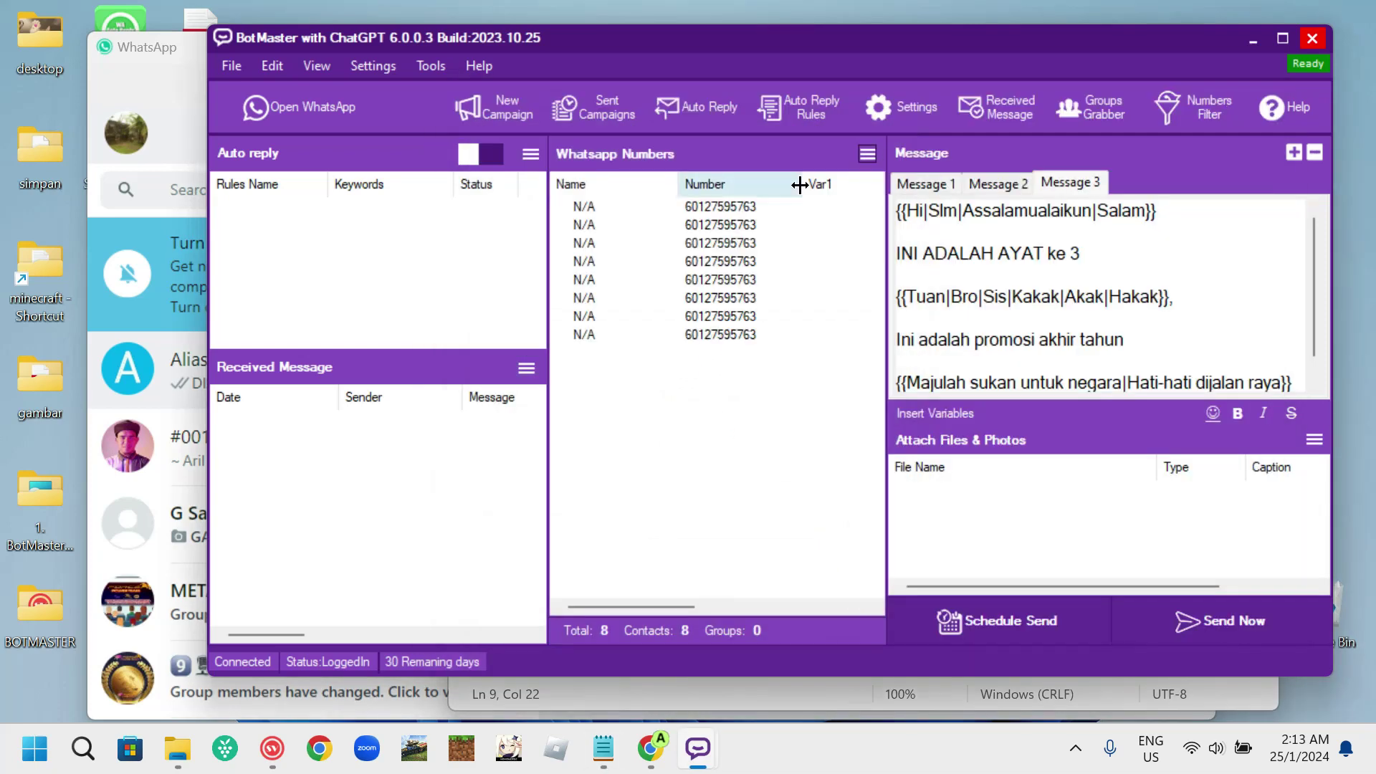
- Run the safe-mode bulk send to all 8 contacts, then dismiss the finish notice and close the progress window
{"action": "left_click", "coordinate": [1233, 619]}
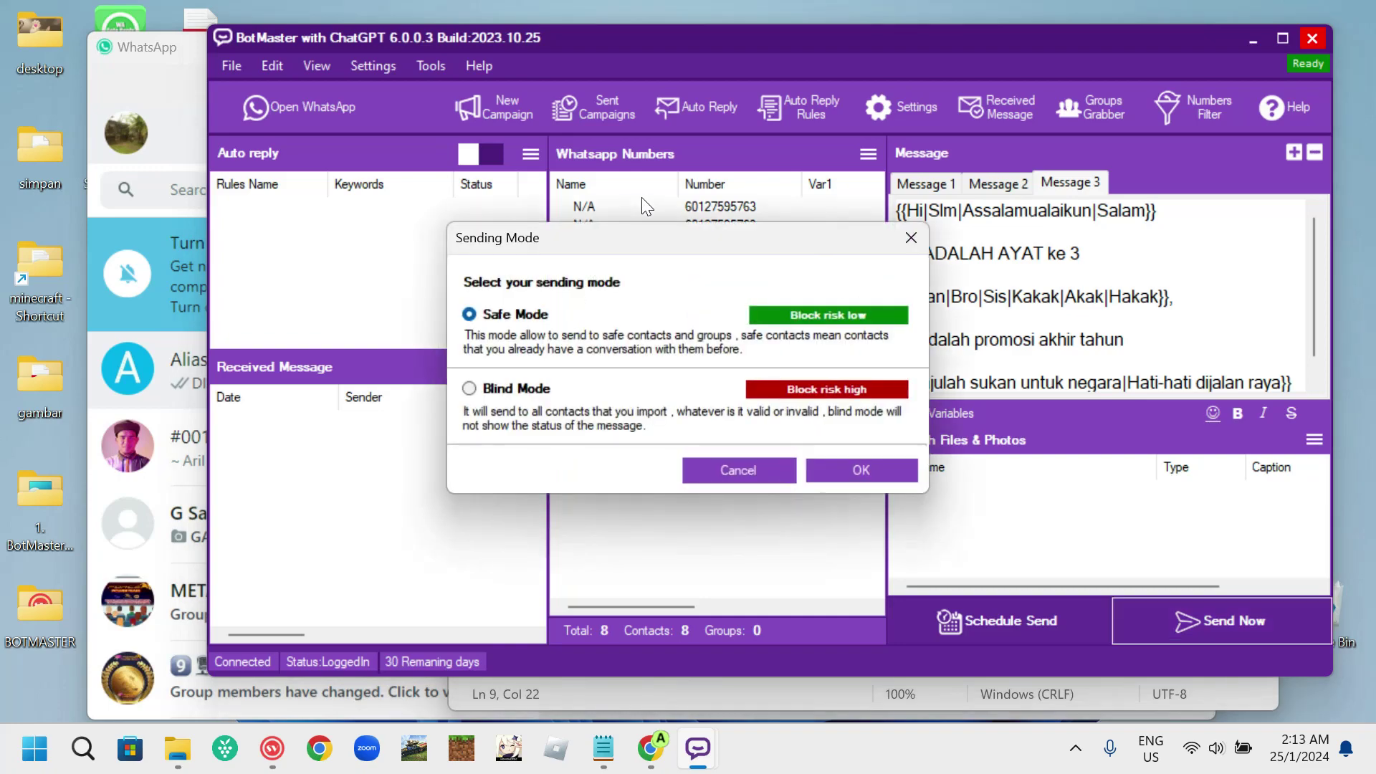
{"action": "left_click", "coordinate": [837, 470]}
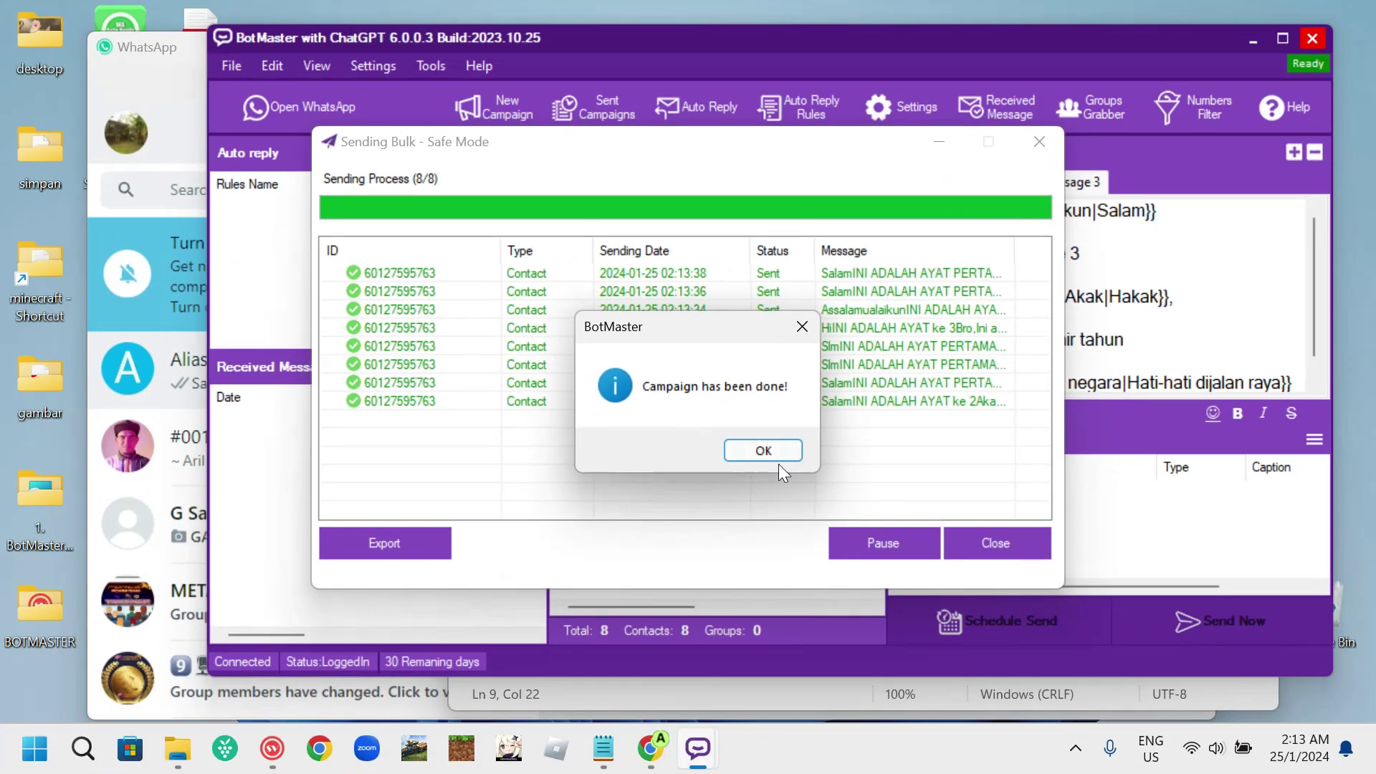
{"action": "left_click", "coordinate": [762, 448]}
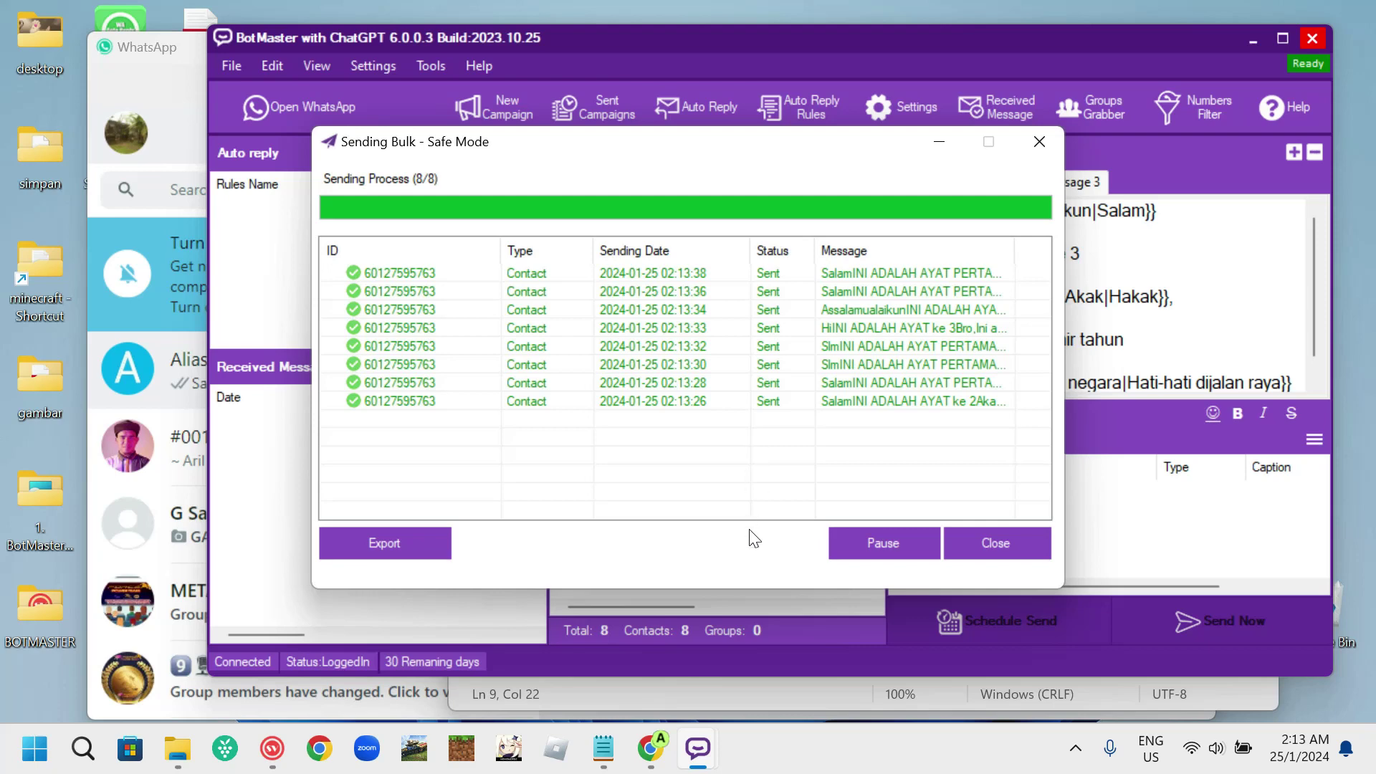
{"action": "left_click", "coordinate": [1003, 547]}
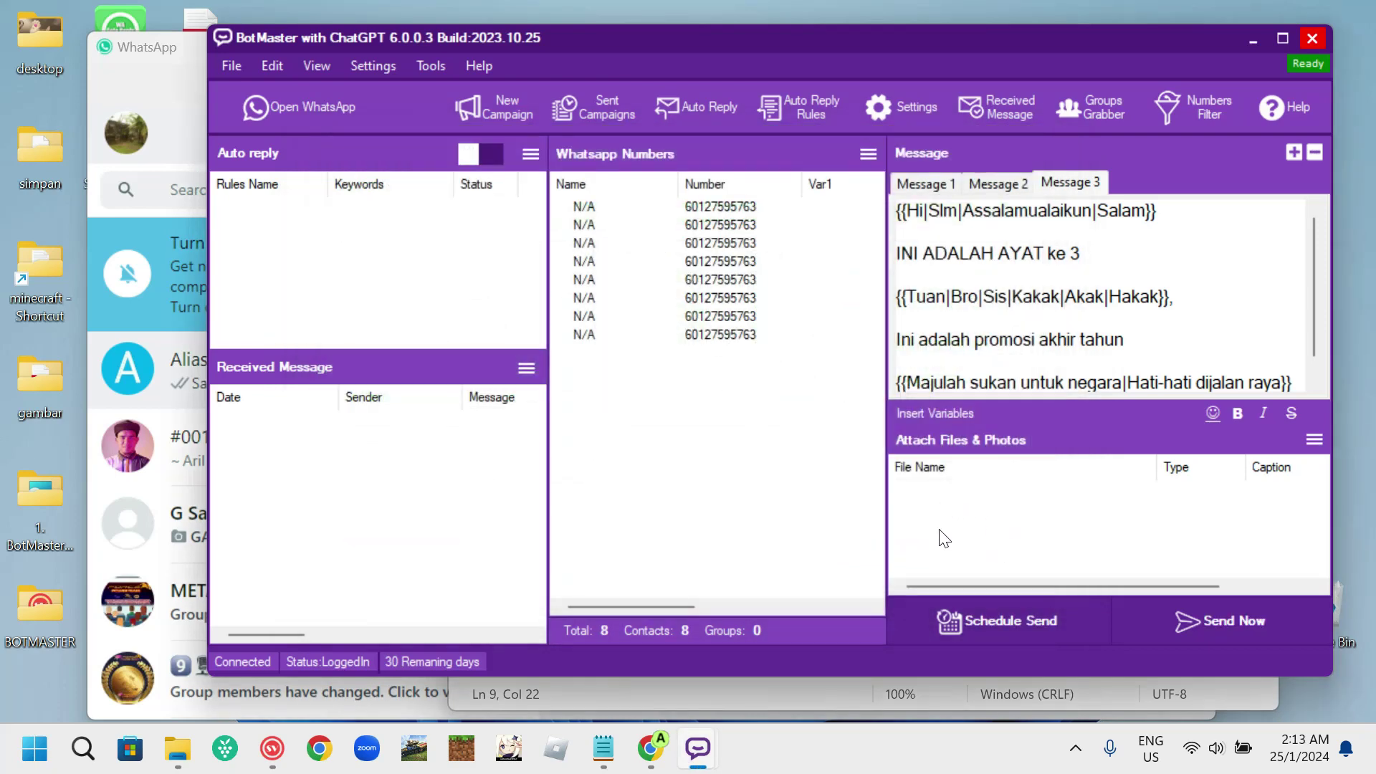
- Open WhatsApp and highlight the Salam greeting, 'ke 2' and PERTAMA verse lines, and Akak salutation in the first messages
{"action": "left_click", "coordinate": [318, 104]}
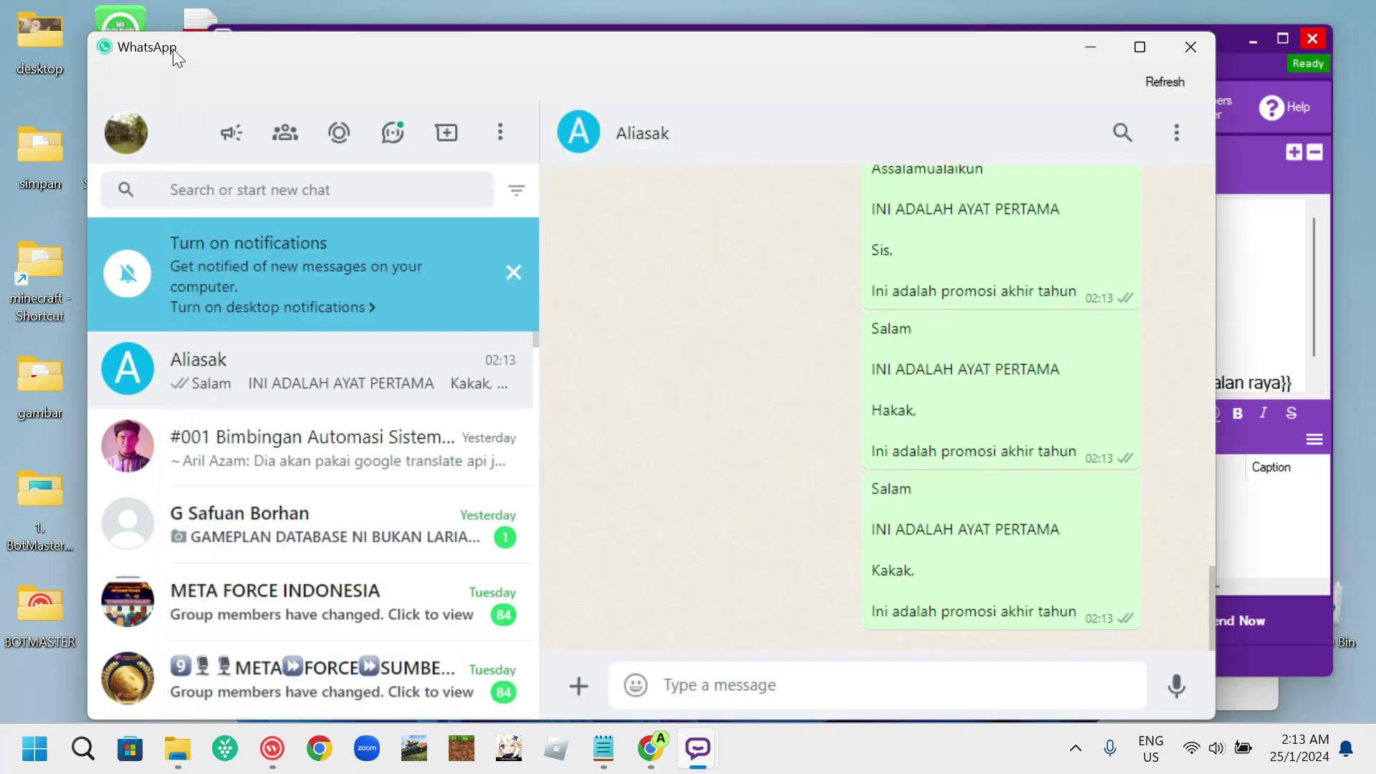
{"action": "scroll", "coordinate": [904, 390], "scroll_direction": "up", "scroll_amount": 8}
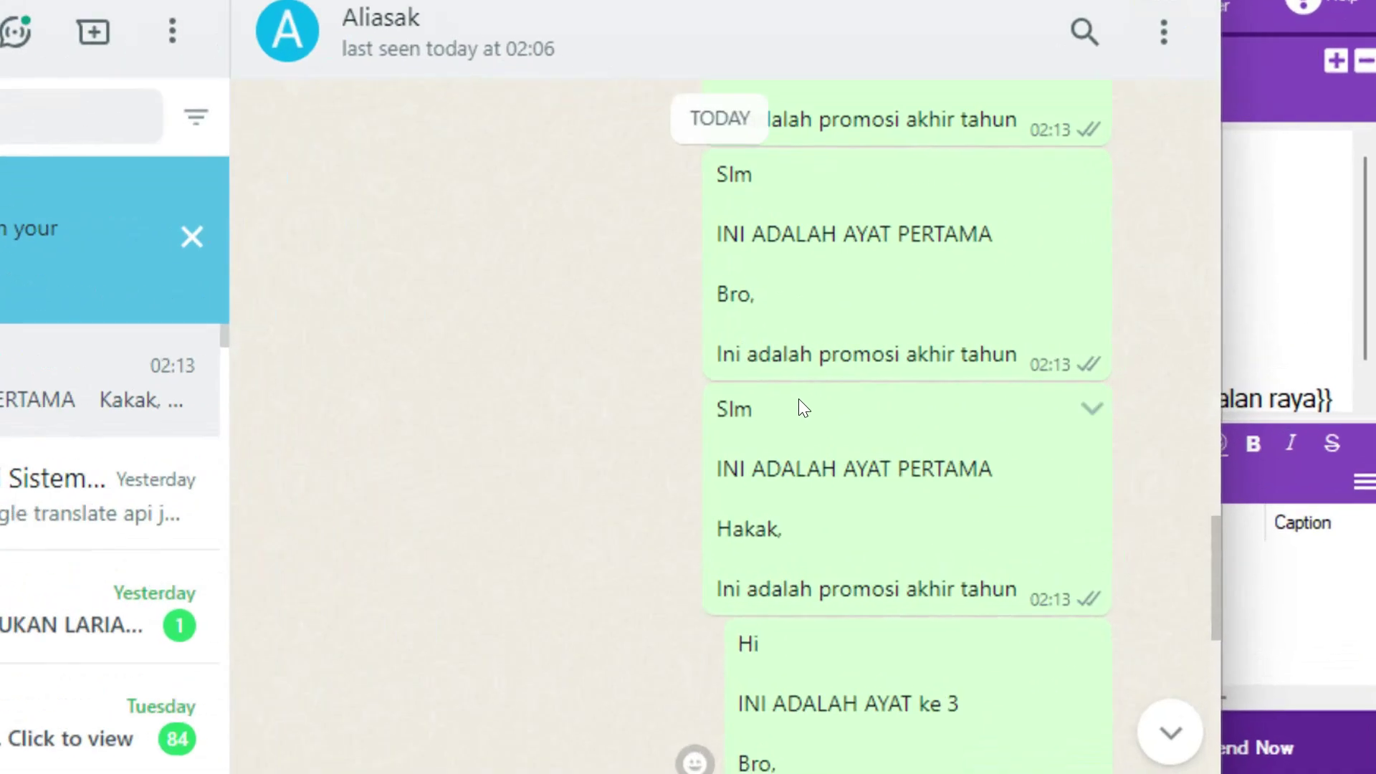
{"action": "scroll", "coordinate": [650, 417], "scroll_direction": "up", "scroll_amount": 10}
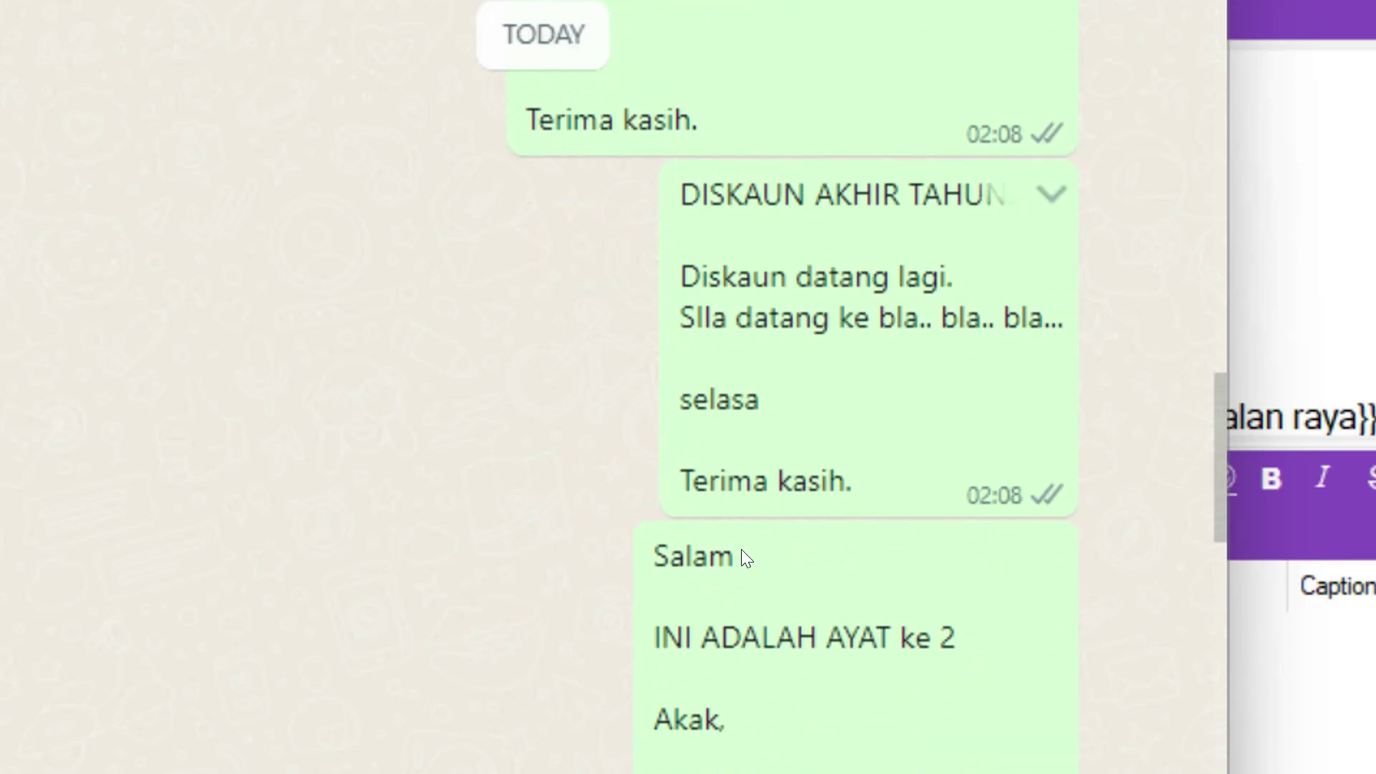
{"action": "scroll", "coordinate": [784, 641], "scroll_direction": "up", "scroll_amount": 5}
{"action": "scroll", "coordinate": [789, 639], "scroll_direction": "down", "scroll_amount": 3}
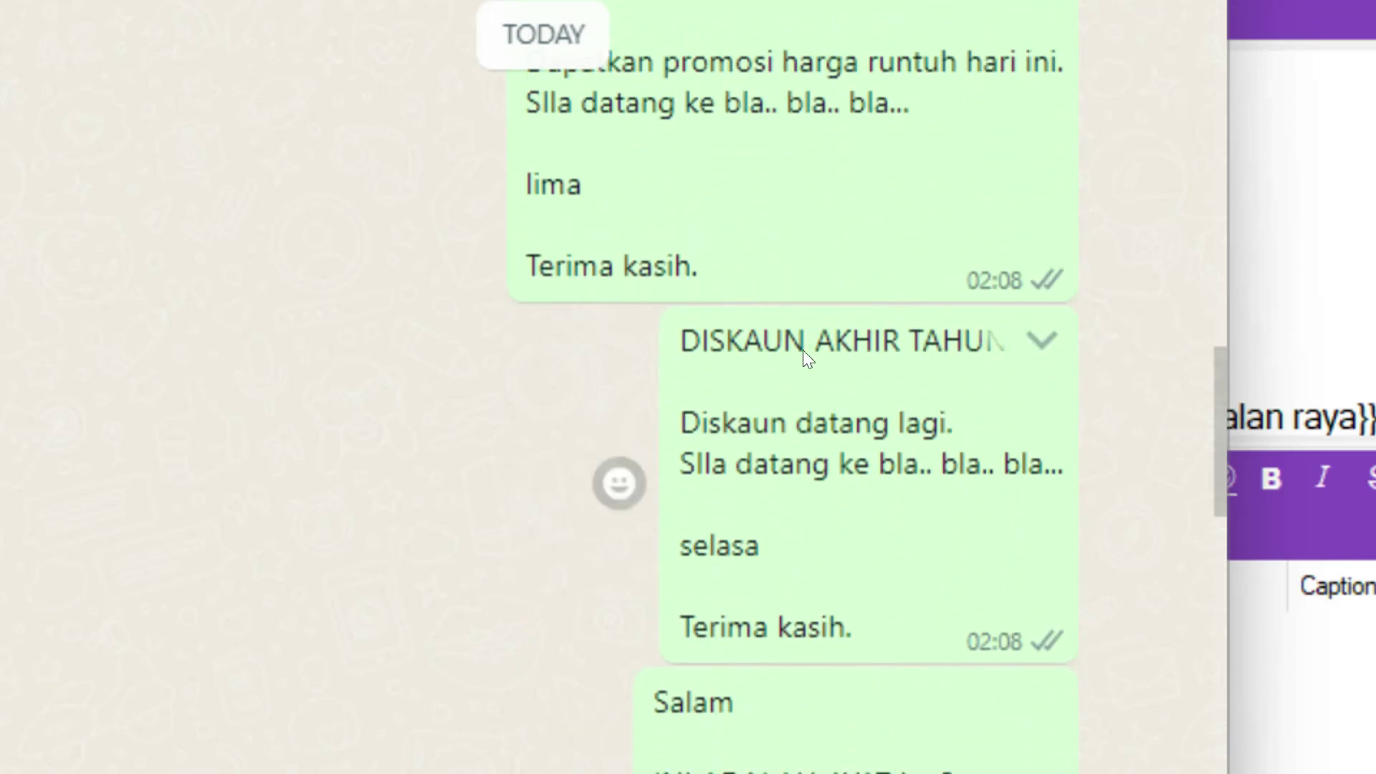
{"action": "left_click_drag", "start_coordinate": [762, 340], "coordinate": [808, 336]}
{"action": "scroll", "coordinate": [747, 334], "scroll_direction": "down", "scroll_amount": 4}
{"action": "scroll", "coordinate": [686, 250], "scroll_direction": "down", "scroll_amount": 2}
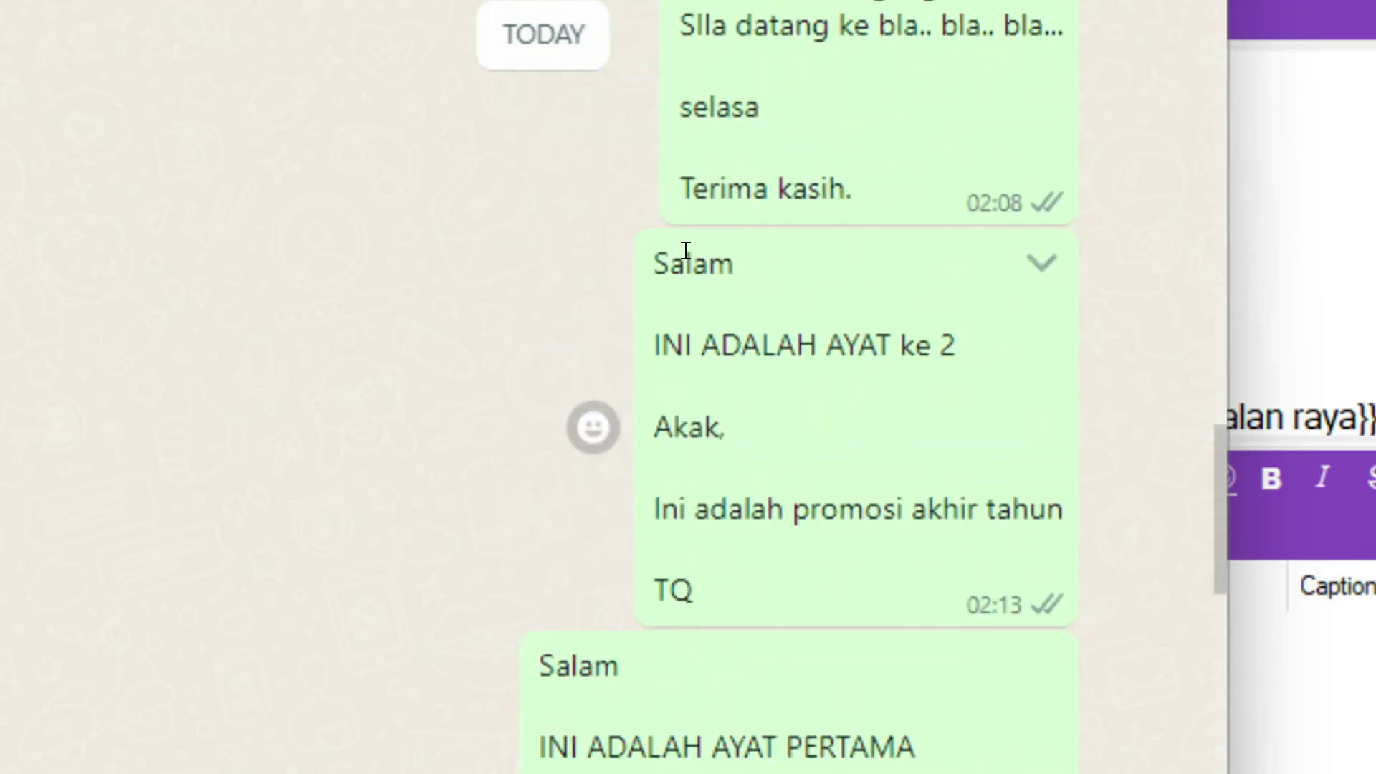
{"action": "left_click_drag", "start_coordinate": [676, 433], "coordinate": [704, 432]}
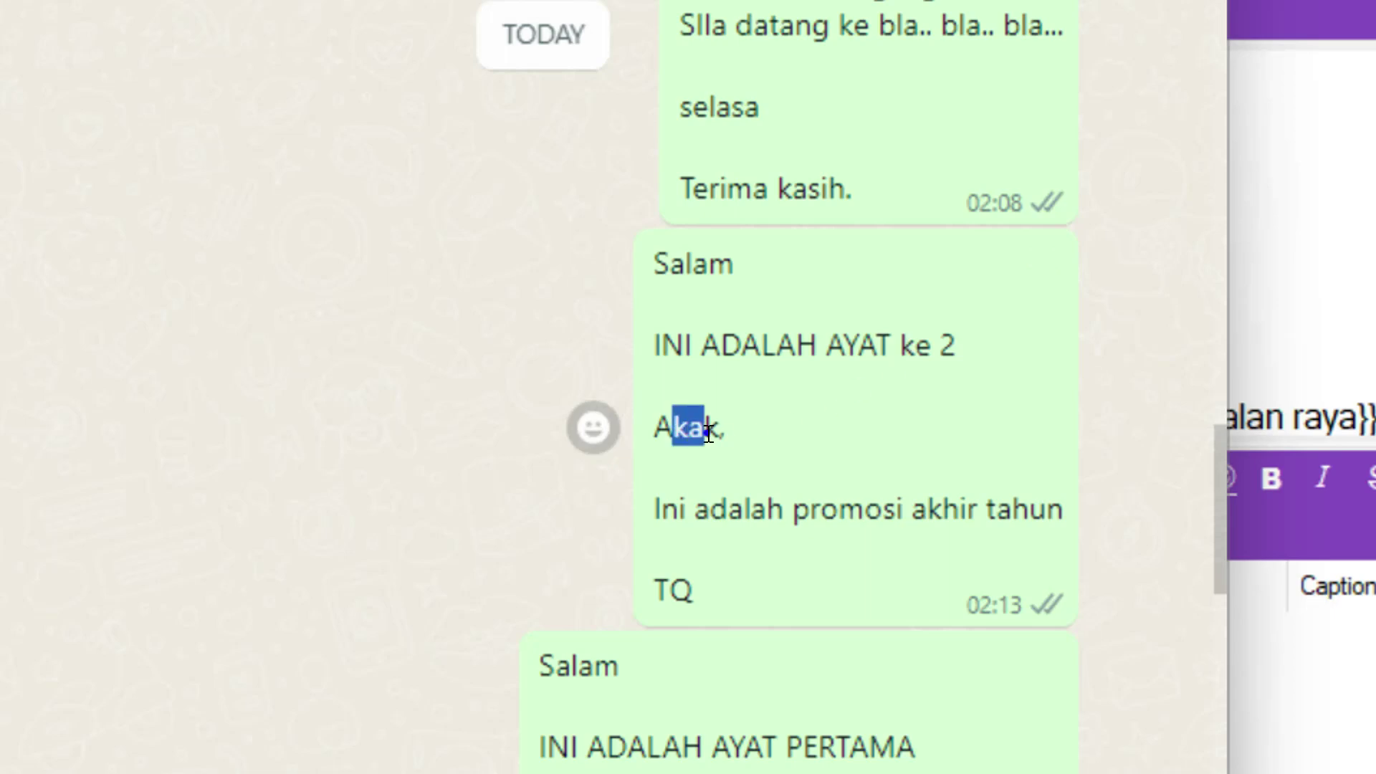
{"action": "scroll", "coordinate": [707, 433], "scroll_direction": "down", "scroll_amount": 2}
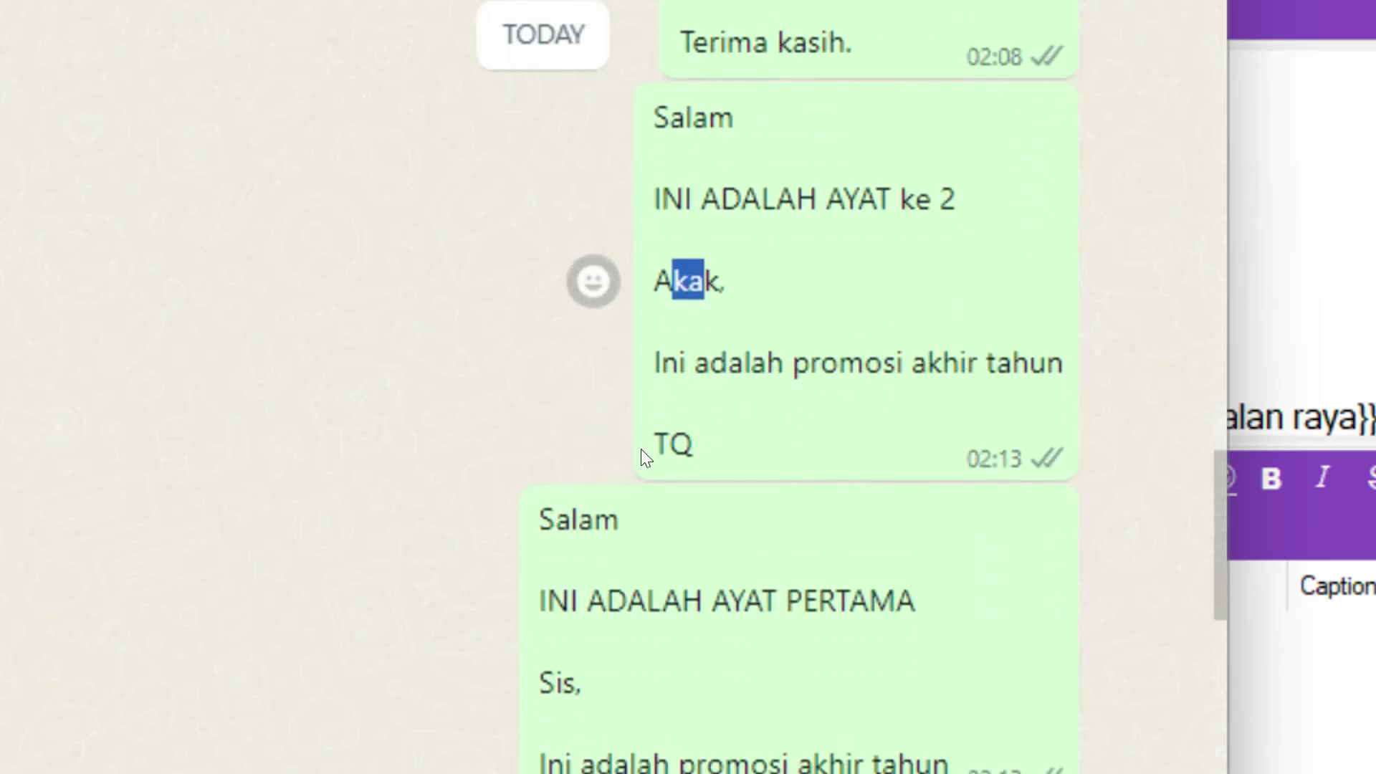
{"action": "left_click_drag", "start_coordinate": [706, 118], "coordinate": [738, 118]}
{"action": "left_click", "coordinate": [556, 506]}
{"action": "left_click_drag", "start_coordinate": [556, 507], "coordinate": [569, 507]}
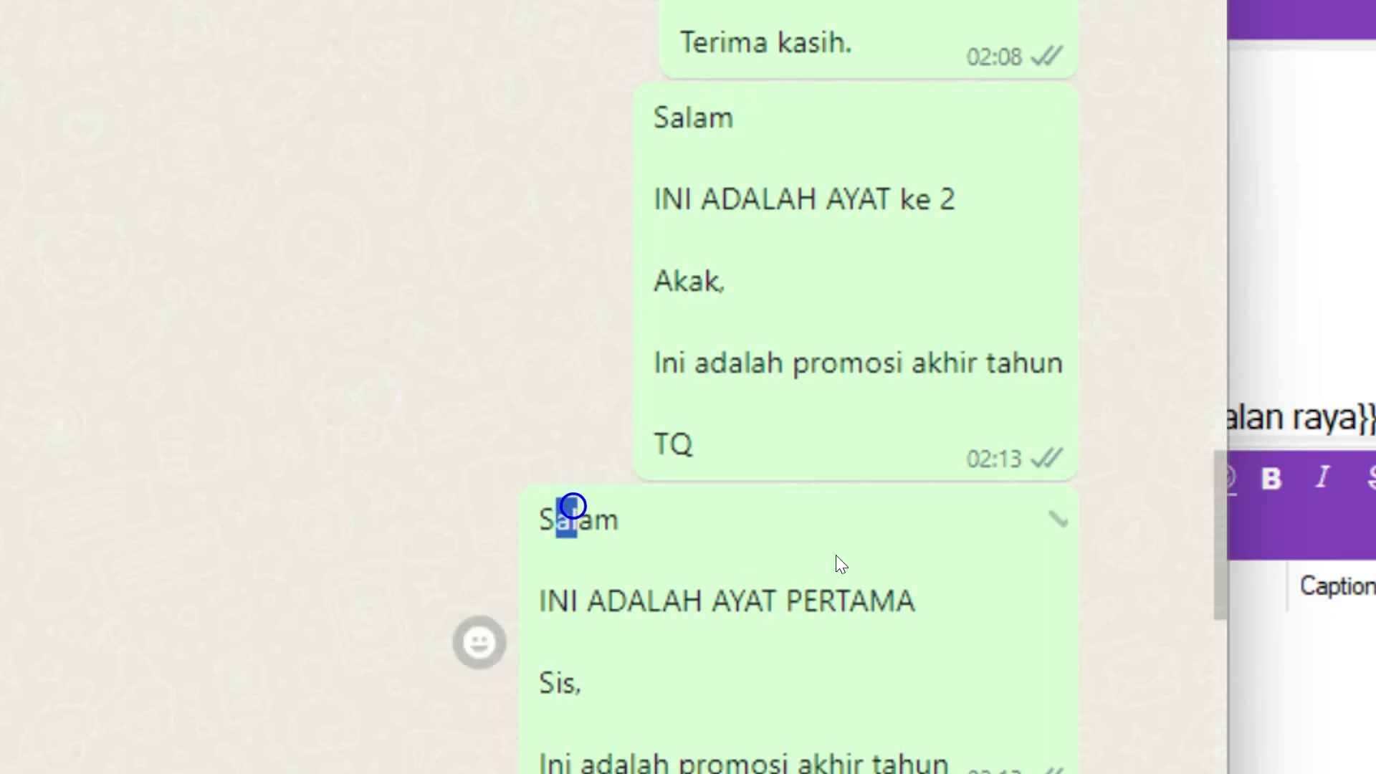
{"action": "left_click_drag", "start_coordinate": [857, 199], "coordinate": [1000, 206]}
{"action": "left_click", "coordinate": [812, 595]}
{"action": "left_click_drag", "start_coordinate": [786, 596], "coordinate": [848, 596]}
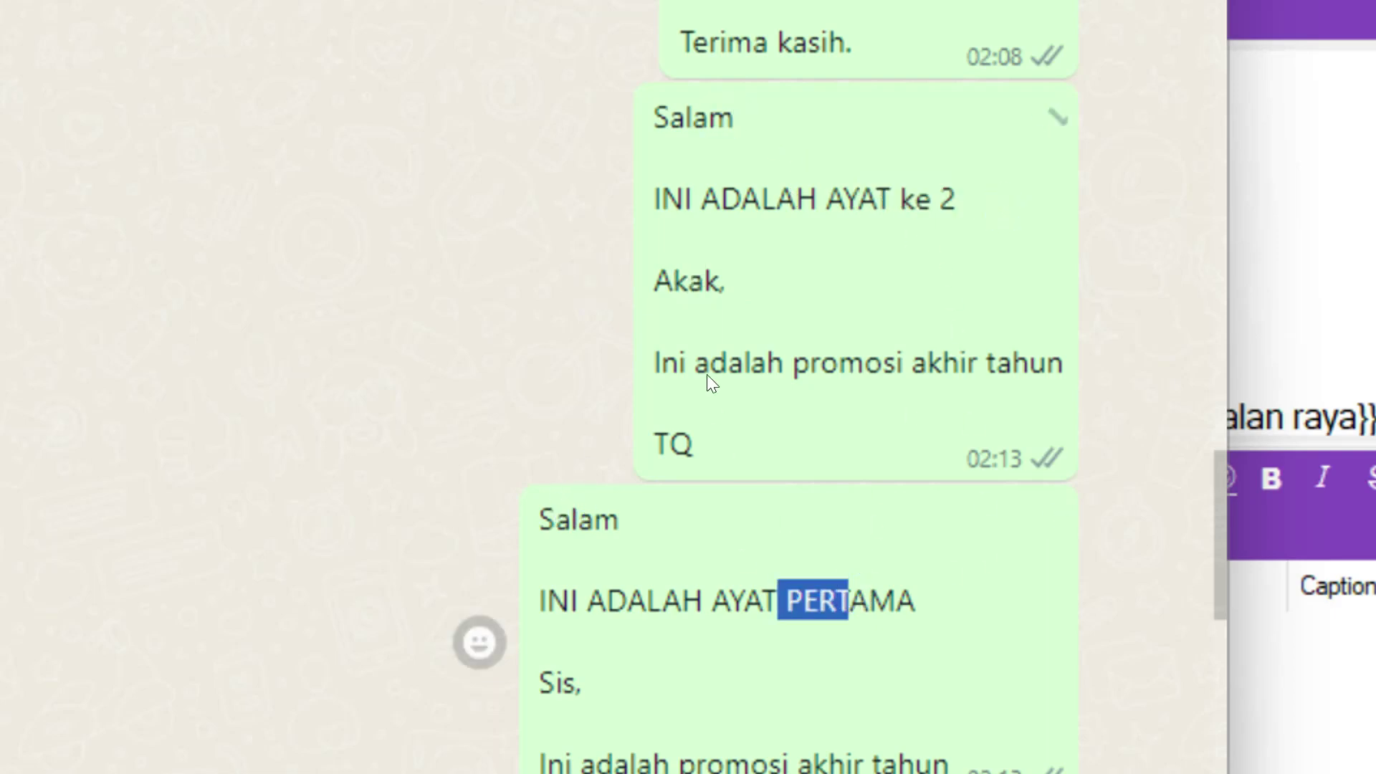
{"action": "left_click_drag", "start_coordinate": [672, 279], "coordinate": [726, 281]}
{"action": "left_click_drag", "start_coordinate": [543, 666], "coordinate": [561, 662]}
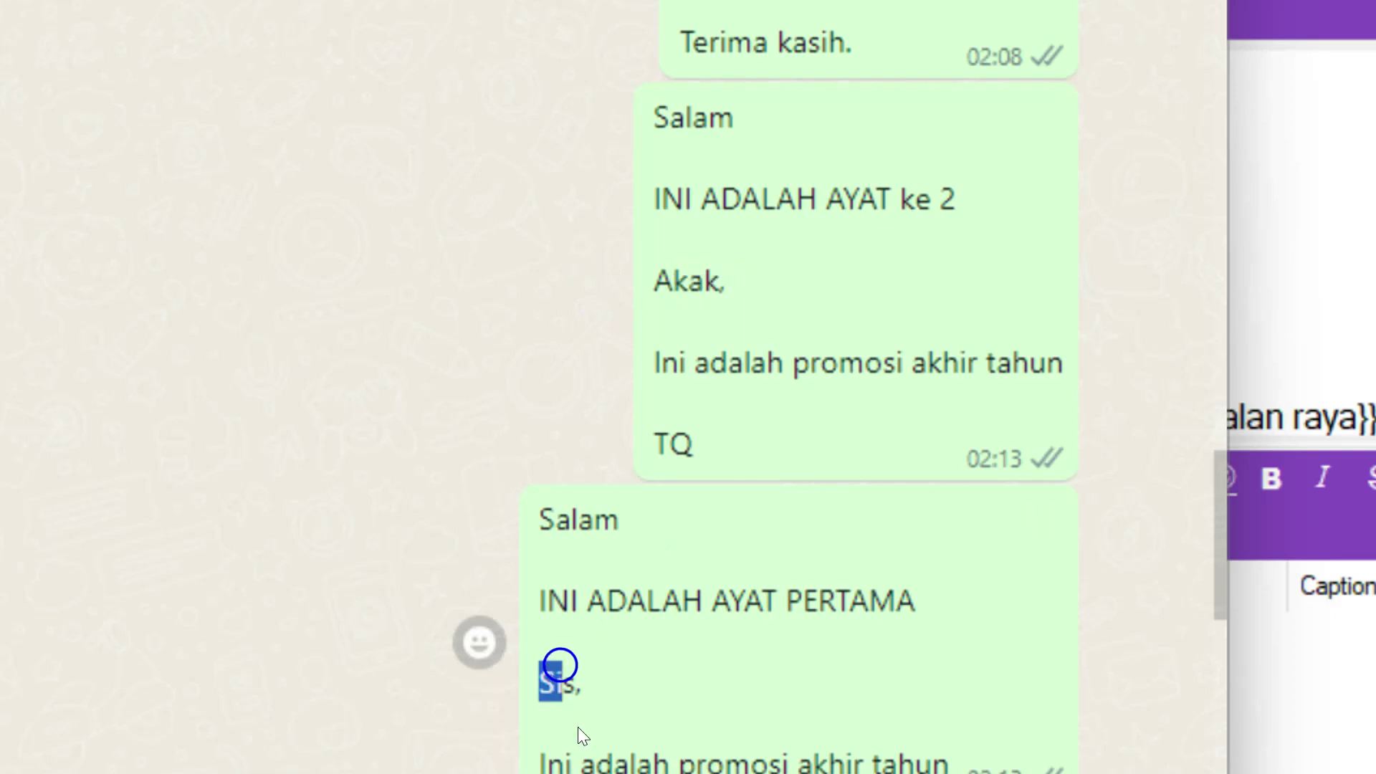
{"action": "scroll", "coordinate": [717, 730], "scroll_direction": "down", "scroll_amount": 4}
- Compare the later messages, highlighting the Slm and Hi greetings and the Sis and Bro salutations
{"action": "left_click_drag", "start_coordinate": [556, 229], "coordinate": [620, 230]}
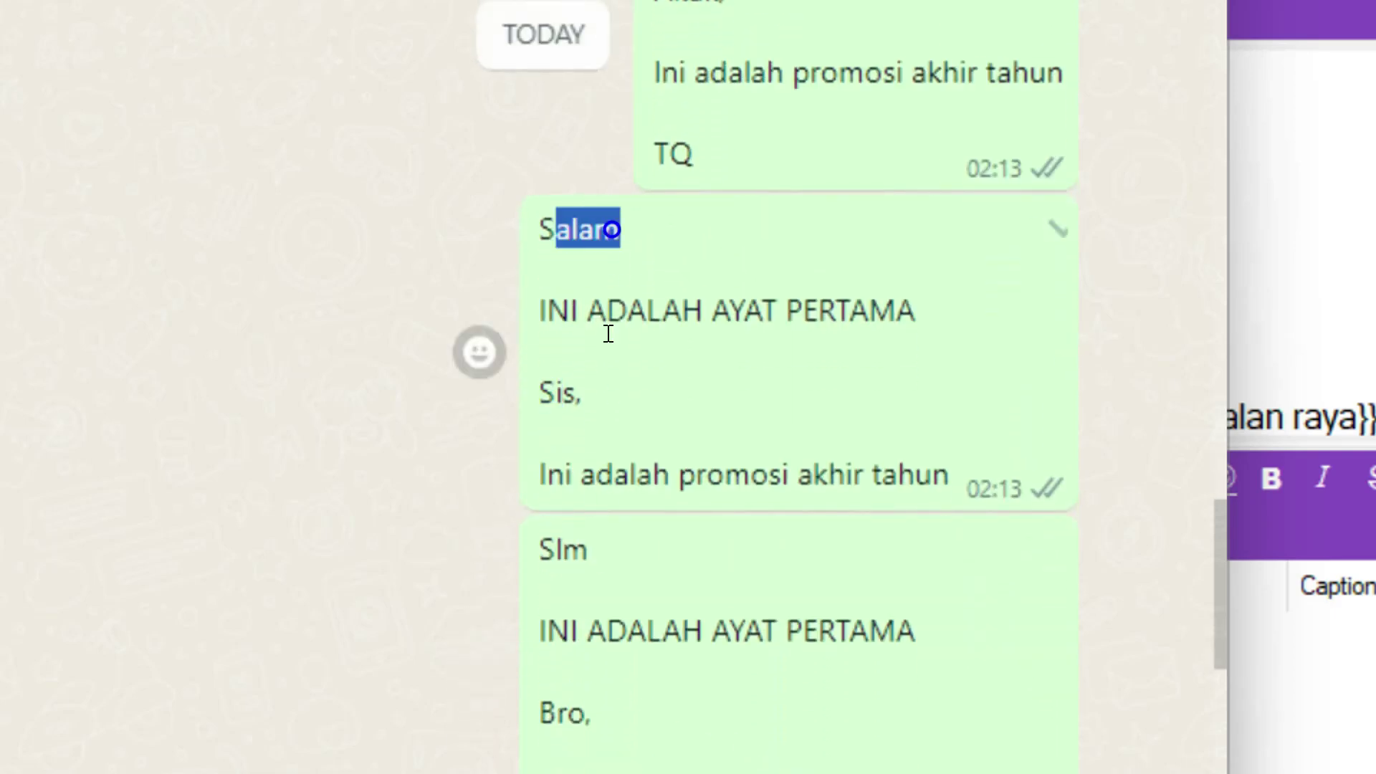
{"action": "left_click_drag", "start_coordinate": [552, 549], "coordinate": [568, 549]}
{"action": "left_click", "coordinate": [723, 630]}
{"action": "left_click_drag", "start_coordinate": [718, 630], "coordinate": [817, 631]}
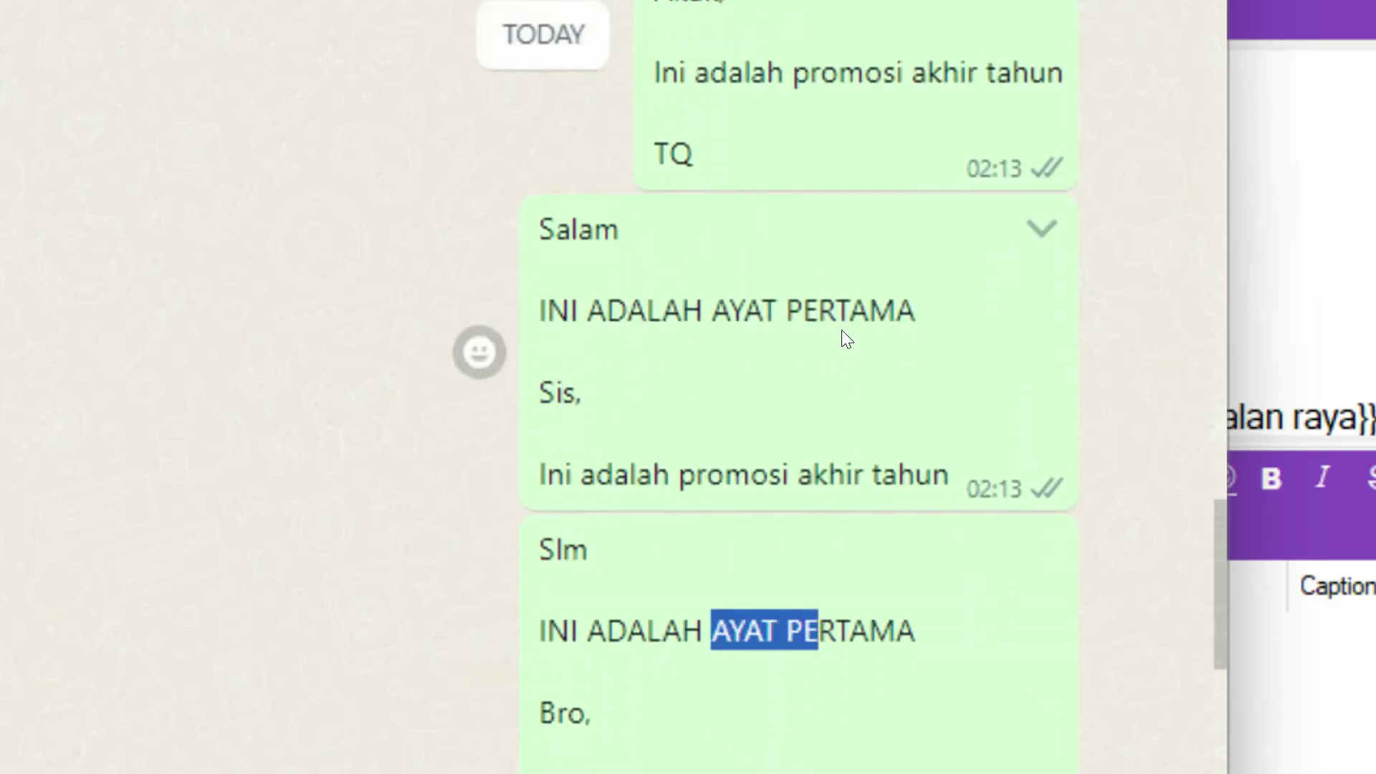
{"action": "left_click_drag", "start_coordinate": [536, 396], "coordinate": [587, 396]}
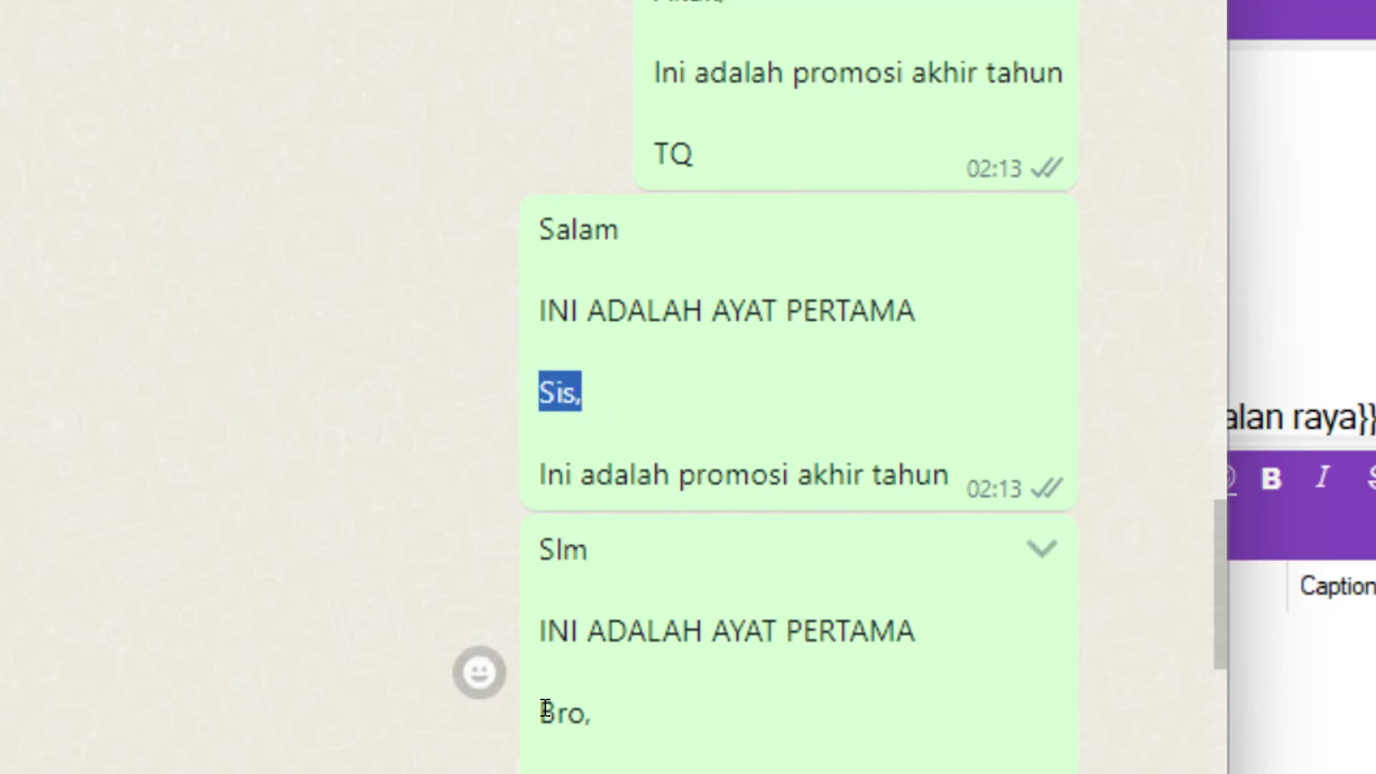
{"action": "left_click_drag", "start_coordinate": [542, 713], "coordinate": [619, 712]}
{"action": "scroll", "coordinate": [784, 663], "scroll_direction": "down", "scroll_amount": 5}
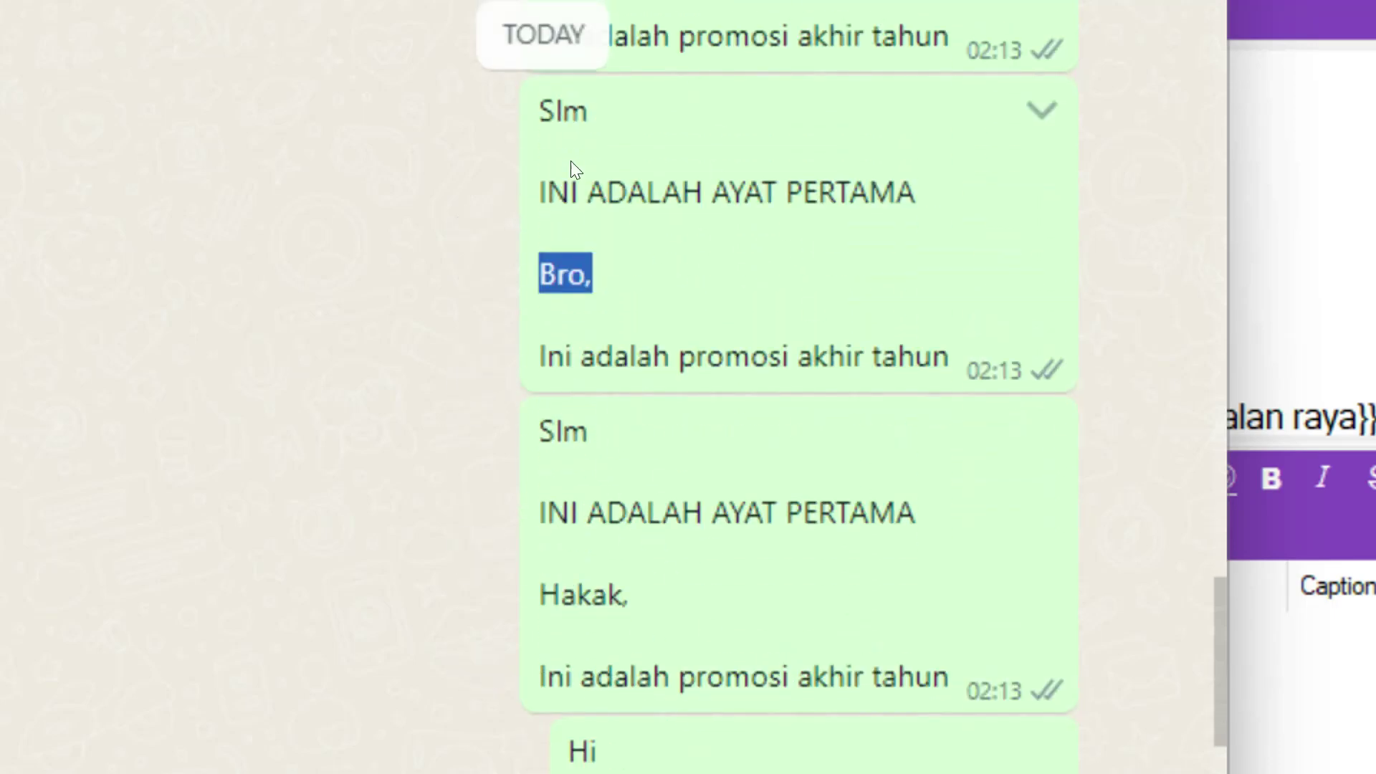
{"action": "left_click_drag", "start_coordinate": [566, 609], "coordinate": [641, 577]}
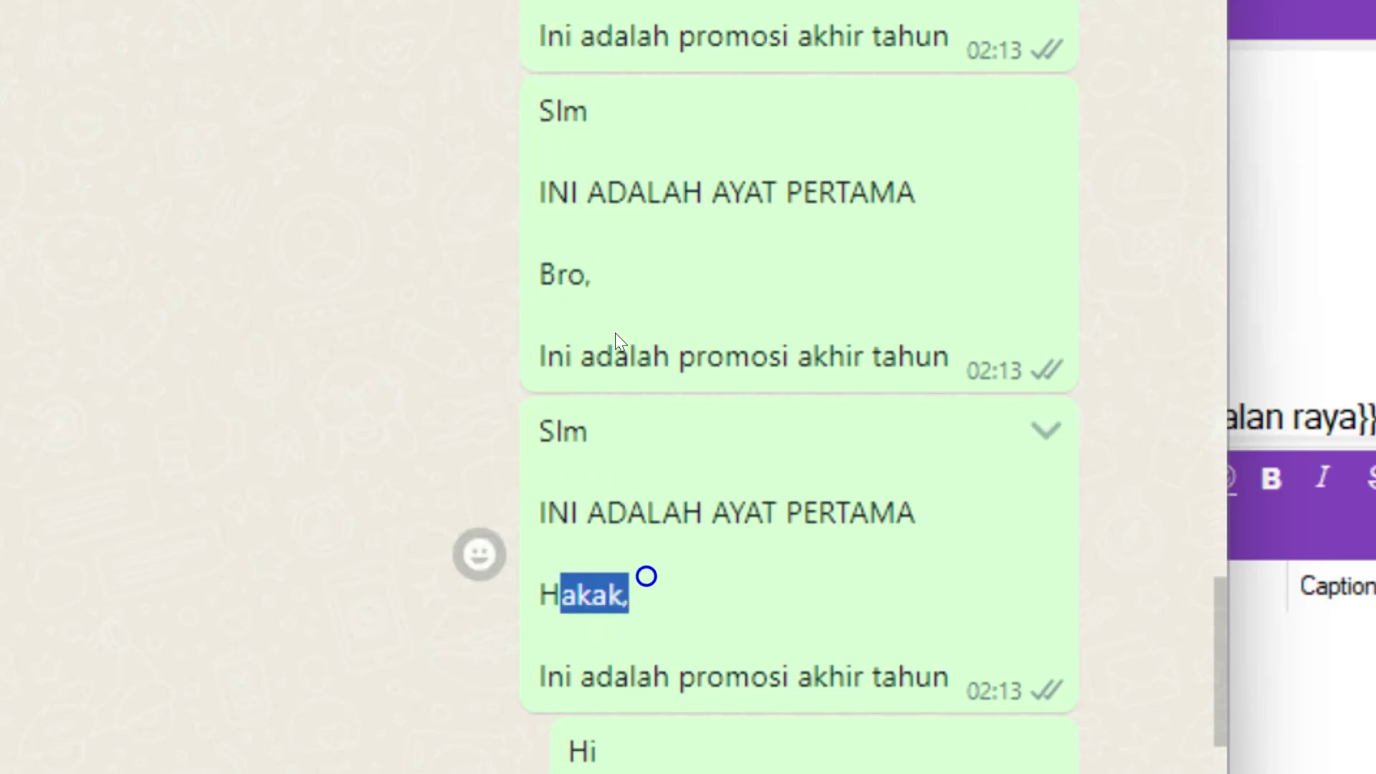
{"action": "left_click_drag", "start_coordinate": [555, 276], "coordinate": [595, 283]}
{"action": "scroll", "coordinate": [605, 286], "scroll_direction": "up", "scroll_amount": 2}
{"action": "left_click_drag", "start_coordinate": [557, 107], "coordinate": [614, 119]}
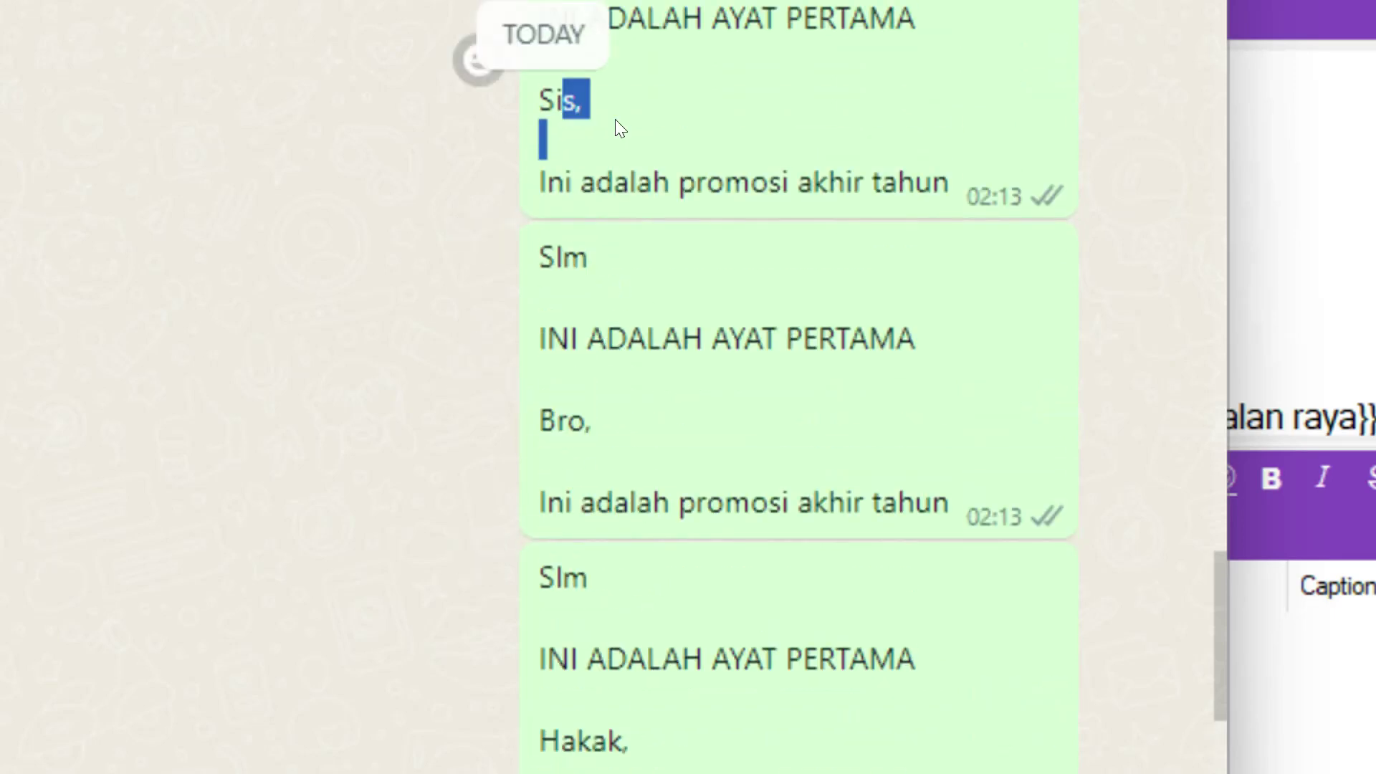
{"action": "scroll", "coordinate": [668, 463], "scroll_direction": "down", "scroll_amount": 4}
{"action": "scroll", "coordinate": [595, 493], "scroll_direction": "down", "scroll_amount": 2}
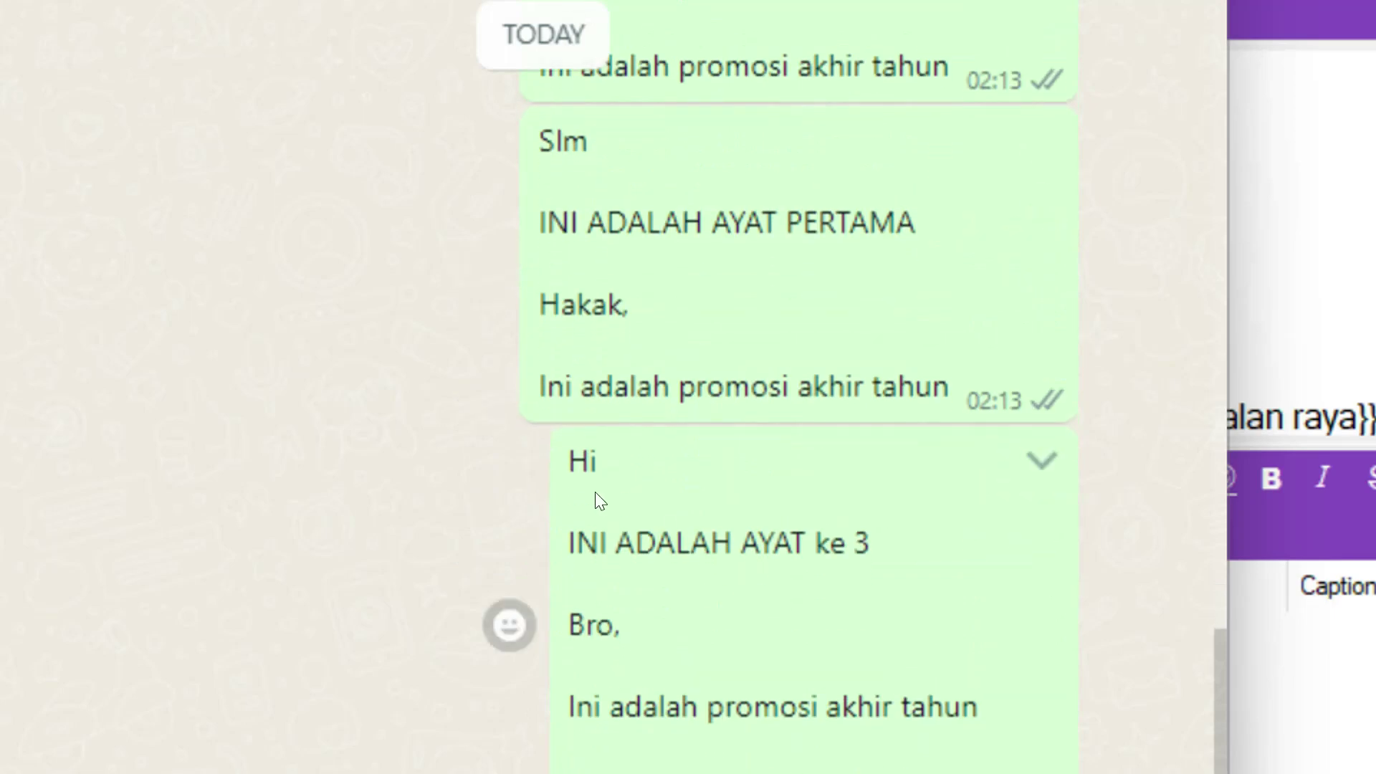
{"action": "double_click", "coordinate": [577, 461]}
{"action": "left_click_drag", "start_coordinate": [772, 545], "coordinate": [845, 553]}
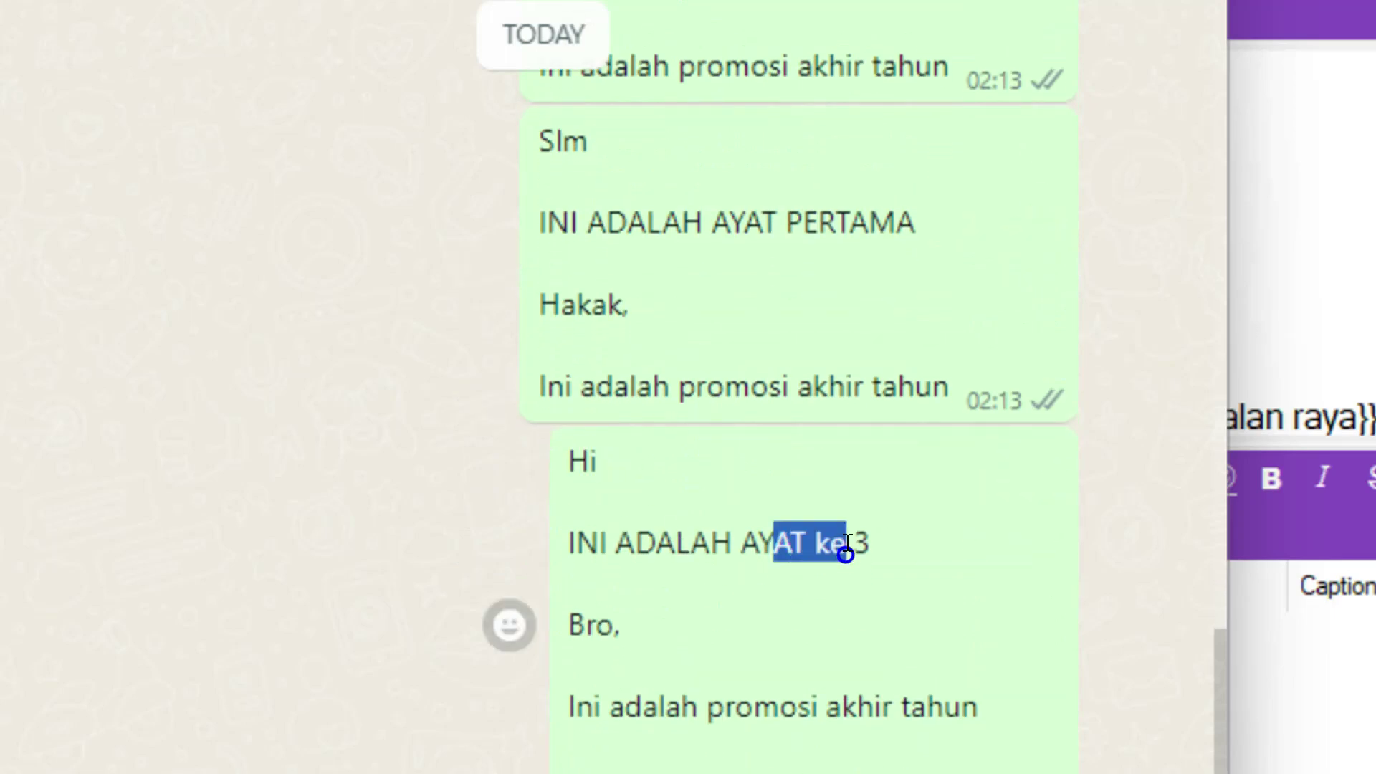
{"action": "scroll", "coordinate": [827, 394], "scroll_direction": "up", "scroll_amount": 7}
{"action": "scroll", "coordinate": [834, 251], "scroll_direction": "up", "scroll_amount": 5}
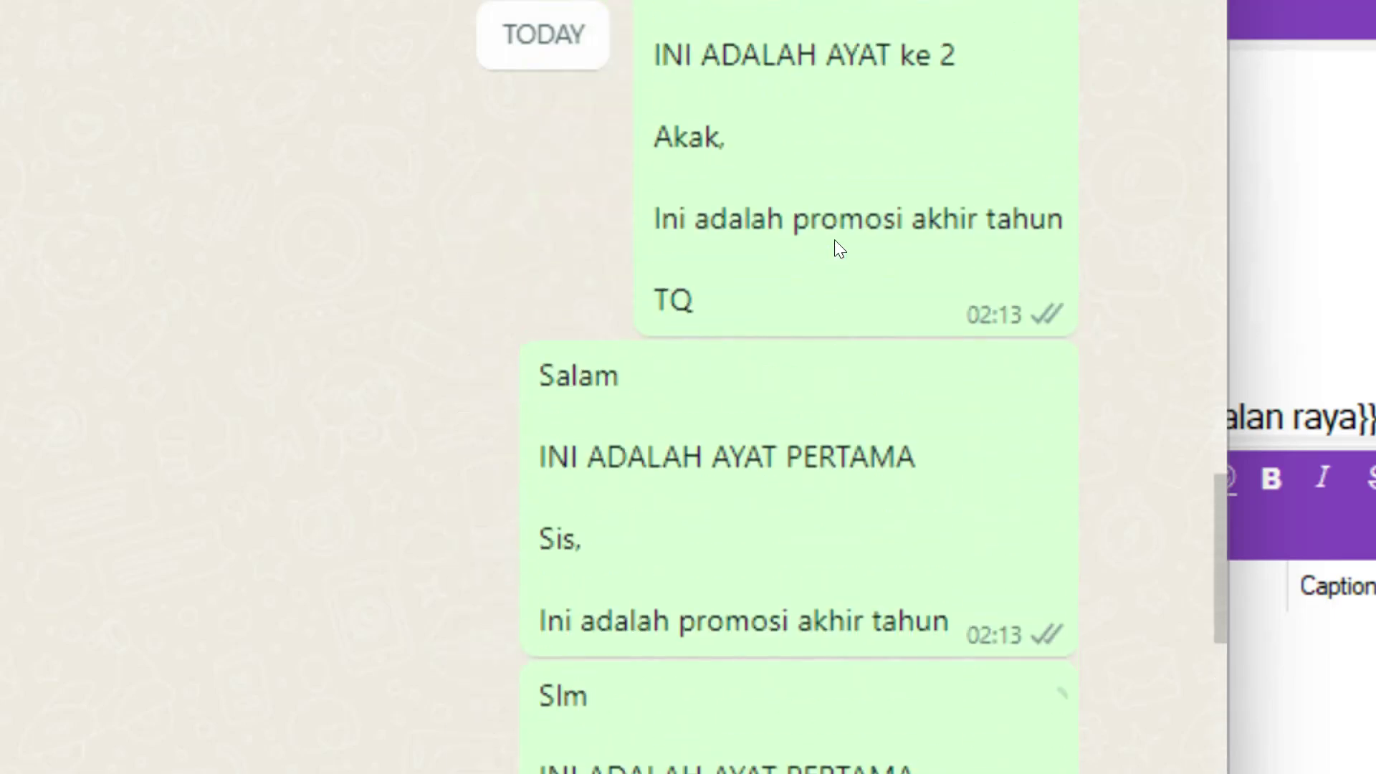
{"action": "scroll", "coordinate": [844, 212], "scroll_direction": "down", "scroll_amount": 10}
{"action": "scroll", "coordinate": [781, 642], "scroll_direction": "down", "scroll_amount": 2}
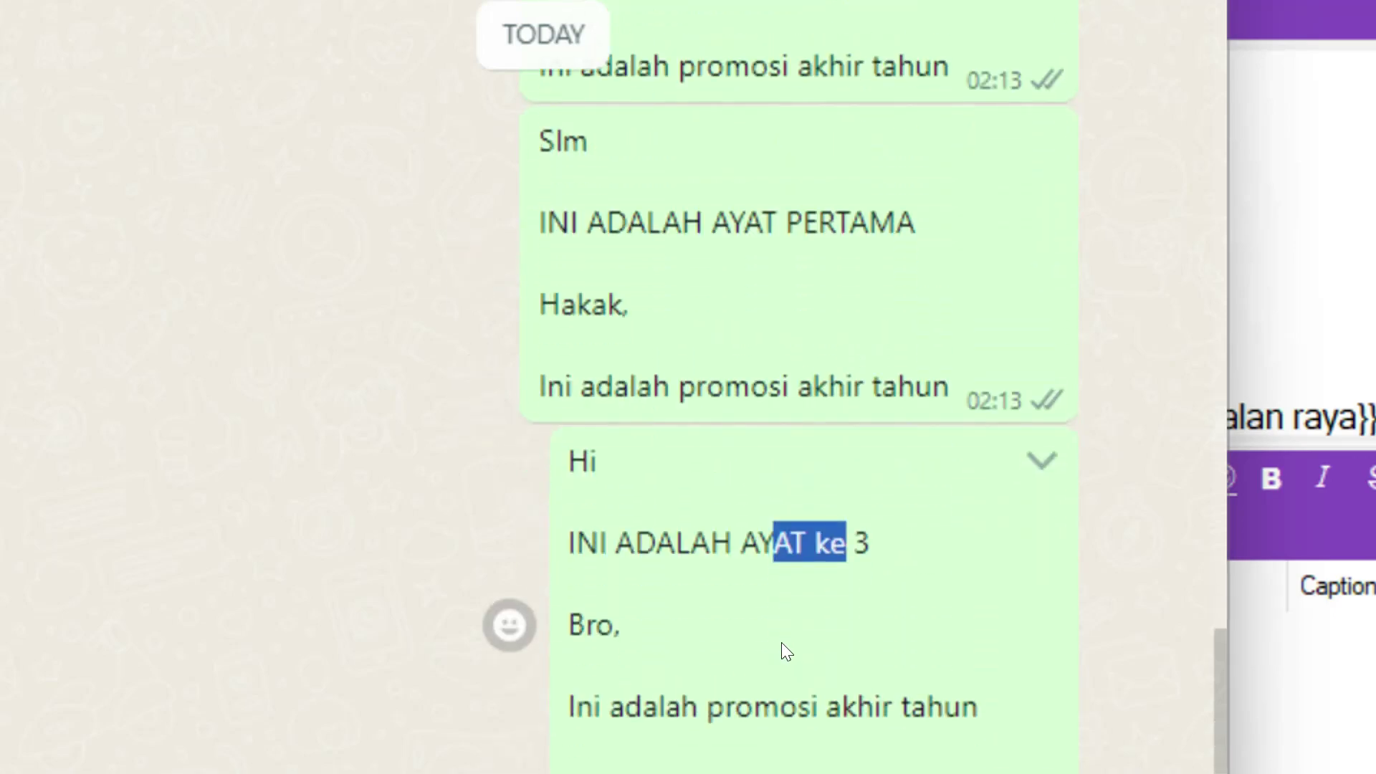
{"action": "left_click_drag", "start_coordinate": [571, 631], "coordinate": [642, 626]}
{"action": "scroll", "coordinate": [660, 601], "scroll_direction": "down", "scroll_amount": 4}
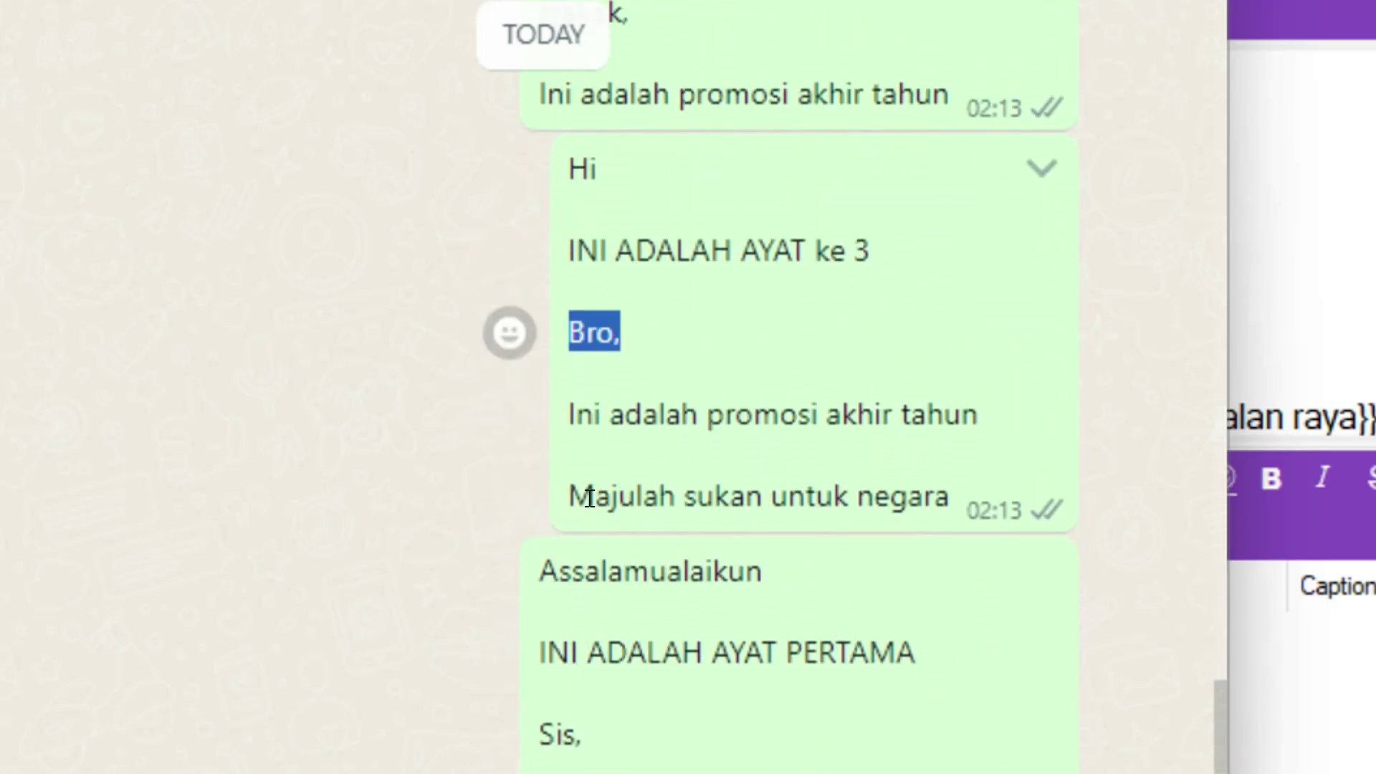
{"action": "left_click_drag", "start_coordinate": [595, 495], "coordinate": [909, 495]}
{"action": "scroll", "coordinate": [908, 487], "scroll_direction": "down", "scroll_amount": 4}
{"action": "scroll", "coordinate": [811, 565], "scroll_direction": "down", "scroll_amount": 4}
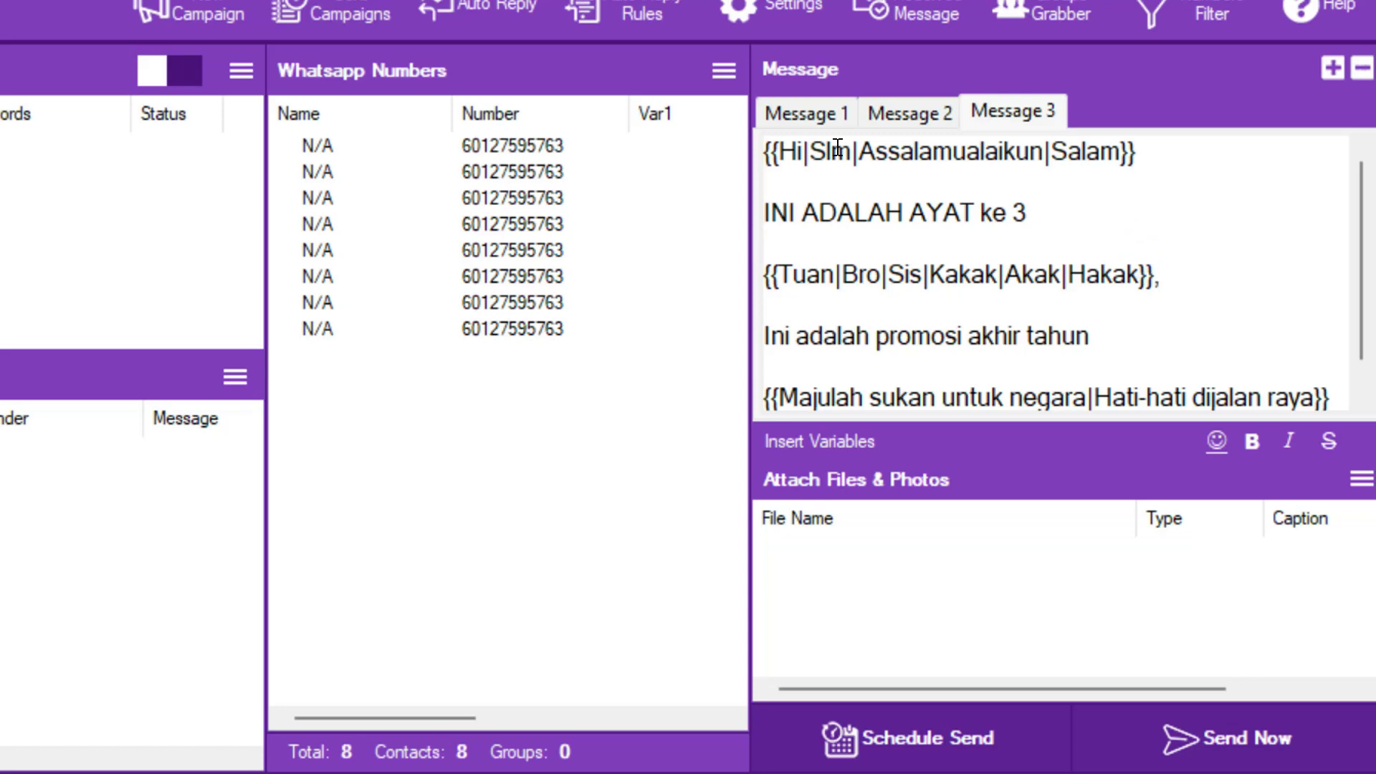
- Flip between the Message 1 and Message 2 templates to compare them, finishing on Message 3
{"action": "left_click", "coordinate": [806, 113]}
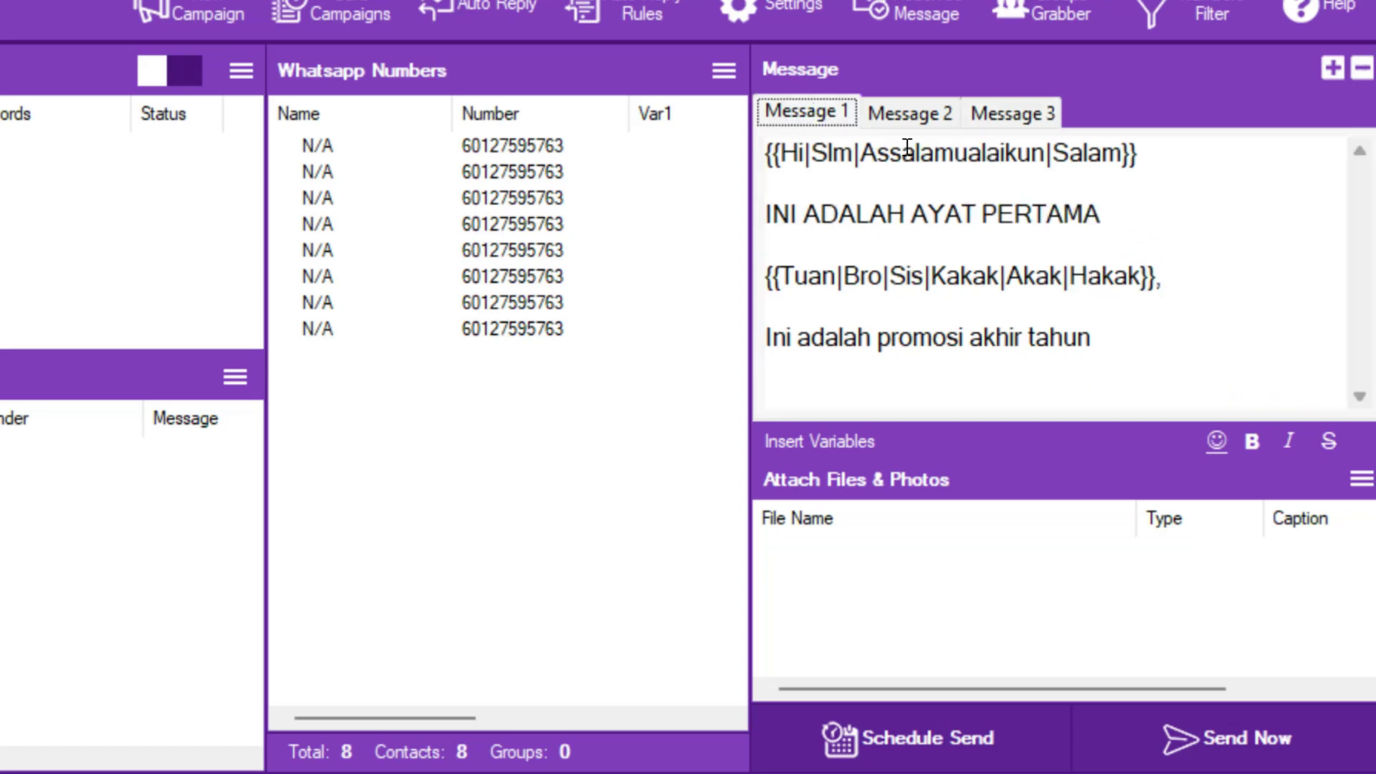
{"action": "left_click", "coordinate": [908, 116]}
{"action": "left_click", "coordinate": [808, 111]}
{"action": "left_click", "coordinate": [915, 116]}
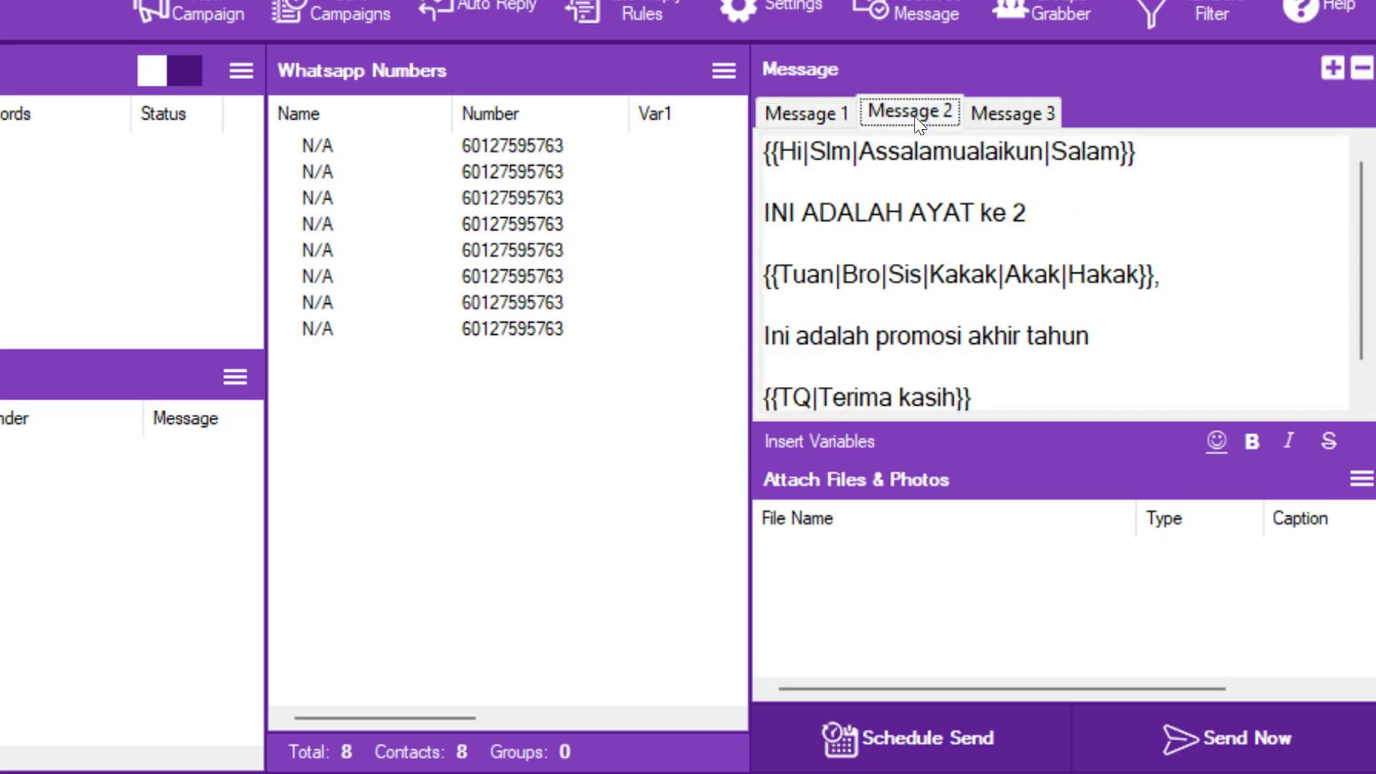
{"action": "left_click", "coordinate": [816, 109]}
{"action": "left_click", "coordinate": [1035, 109]}
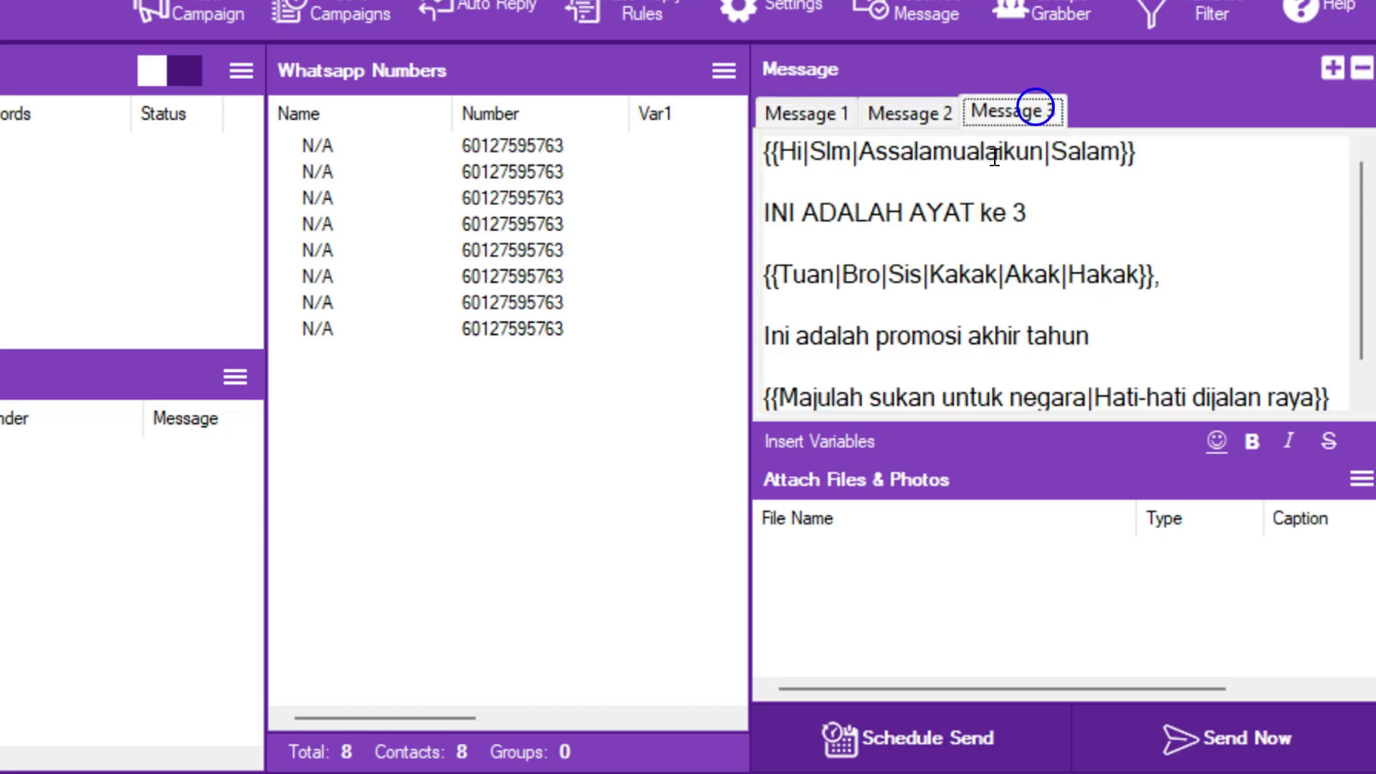